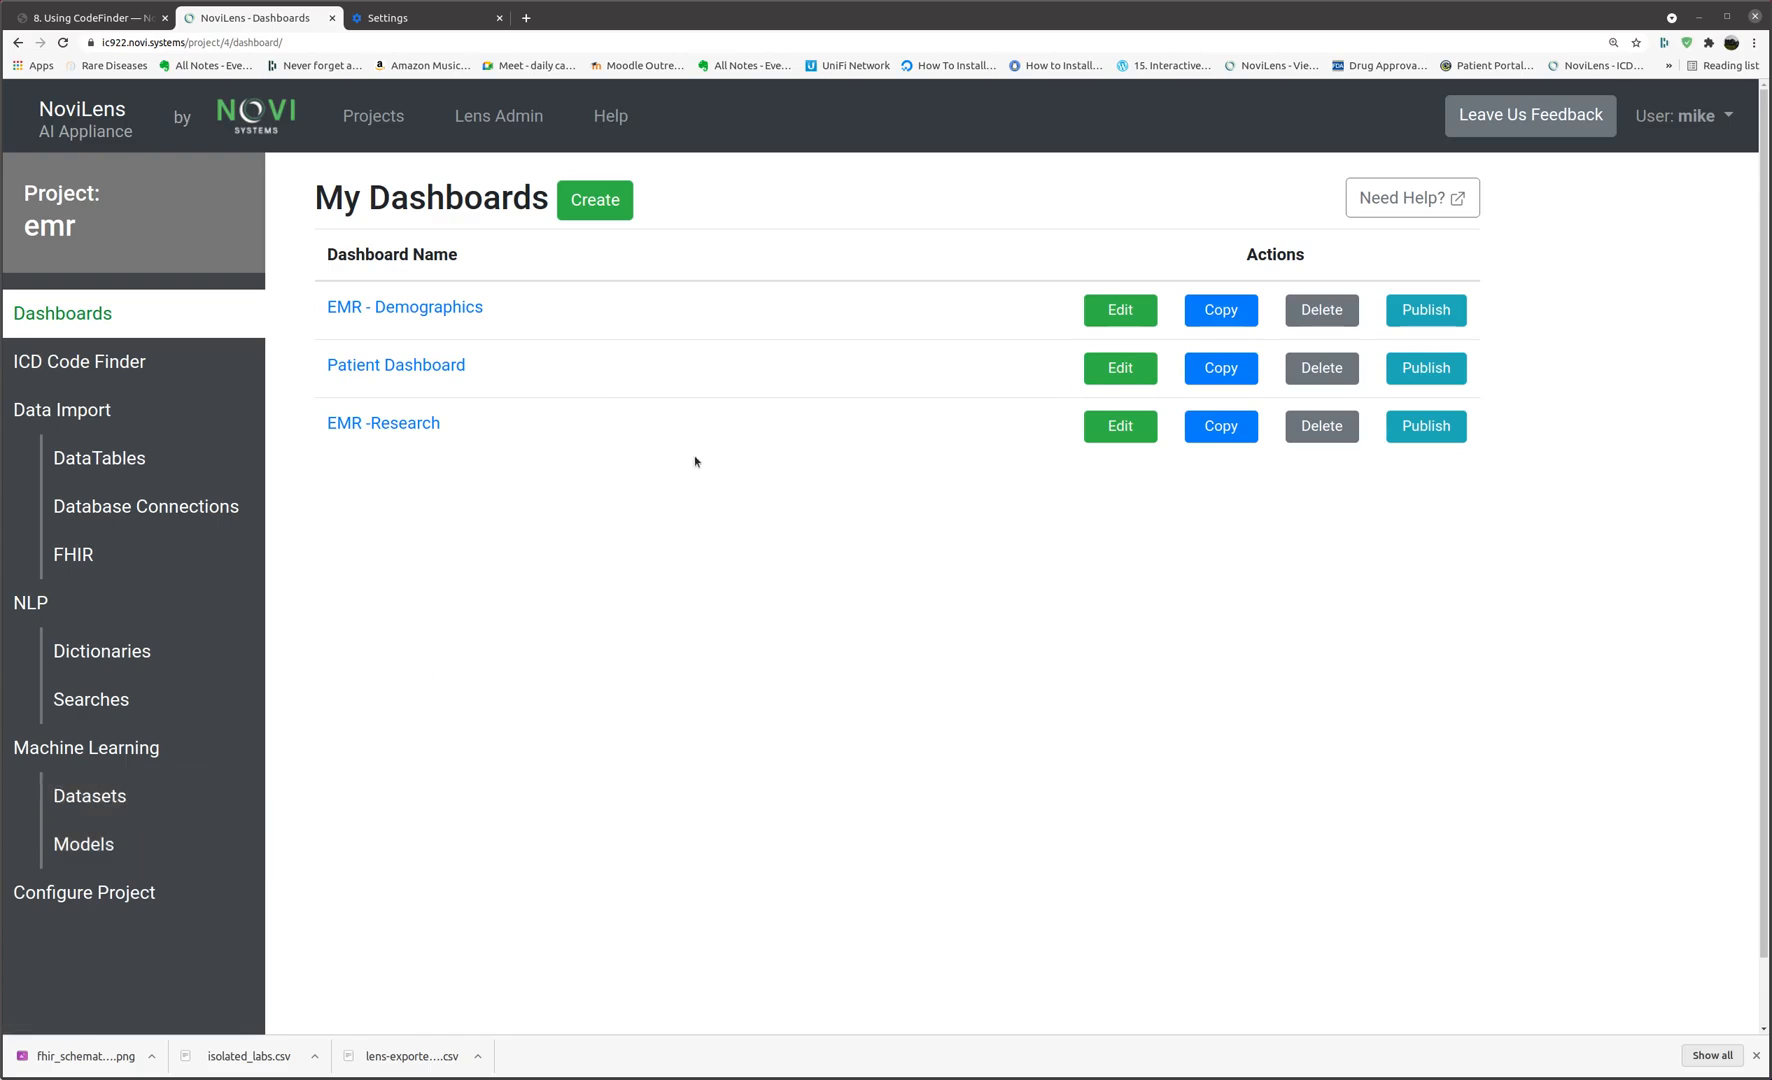
Open the EMR - Demographics dashboard and filter patient birthdates from 1900 to 1955.
left_click(456, 312)
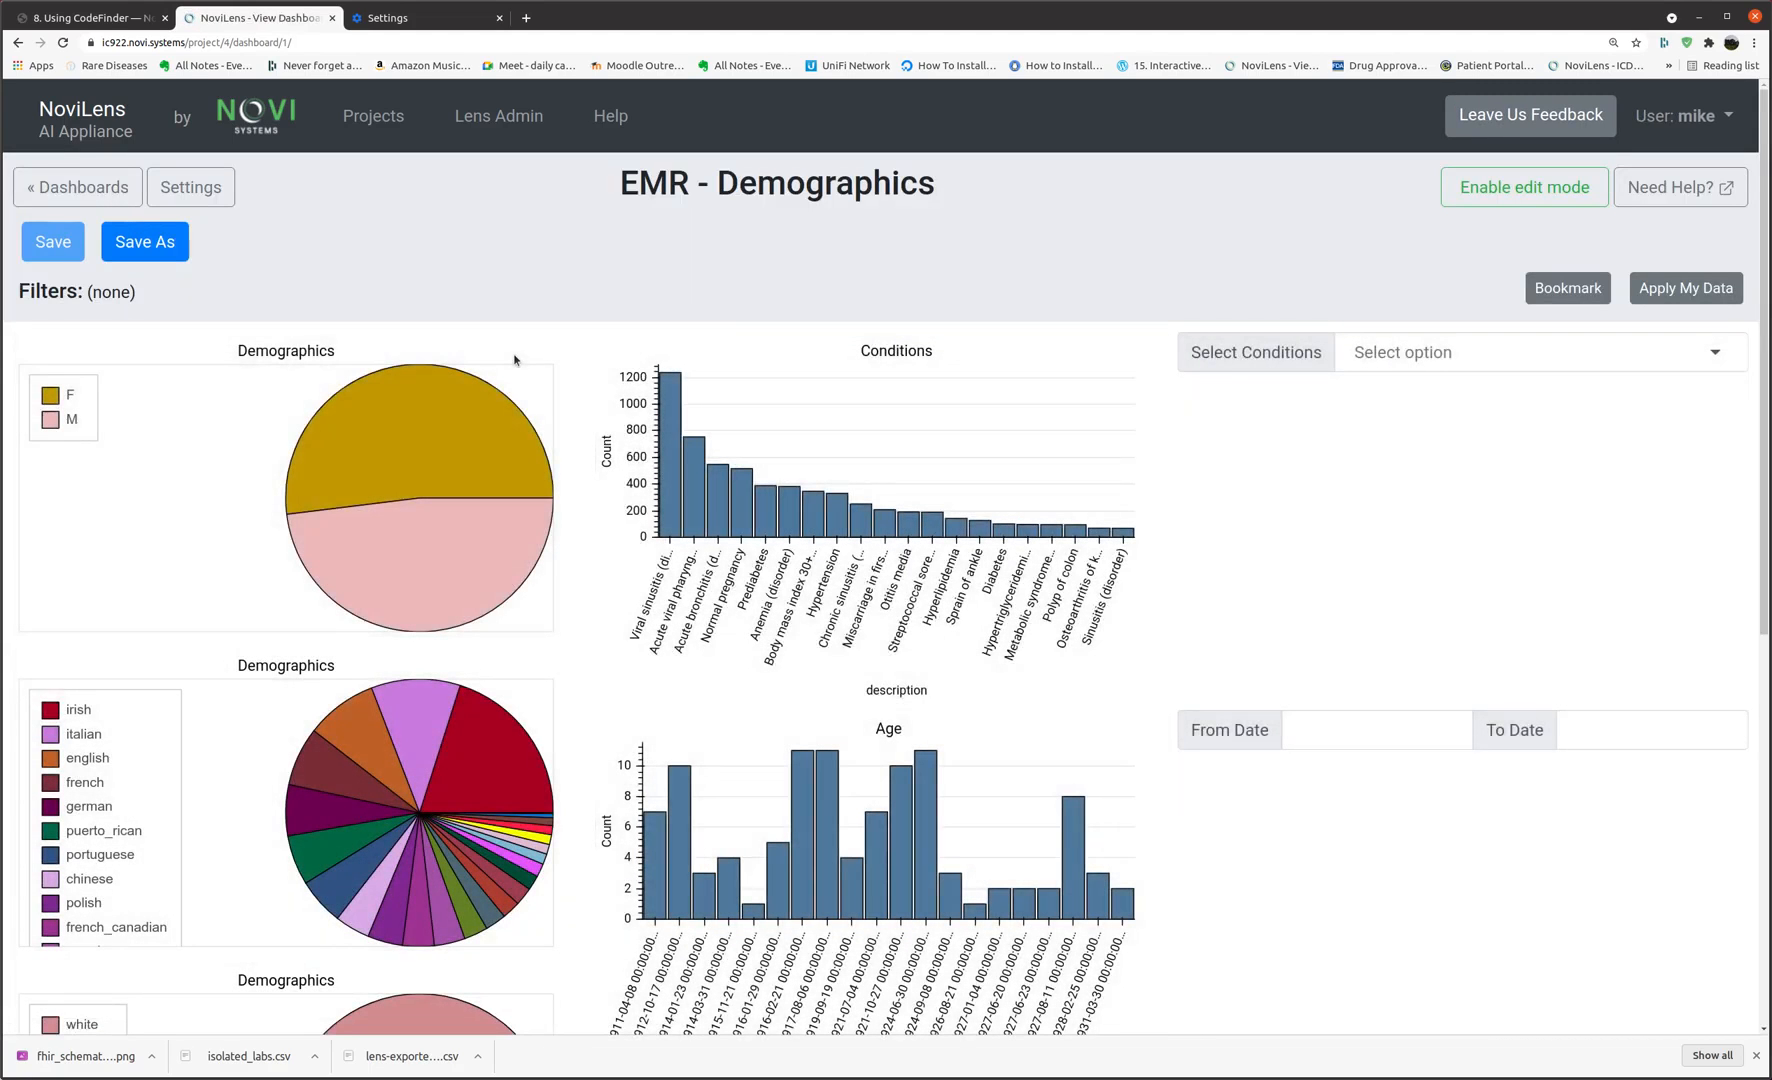
mouse_move(513, 359)
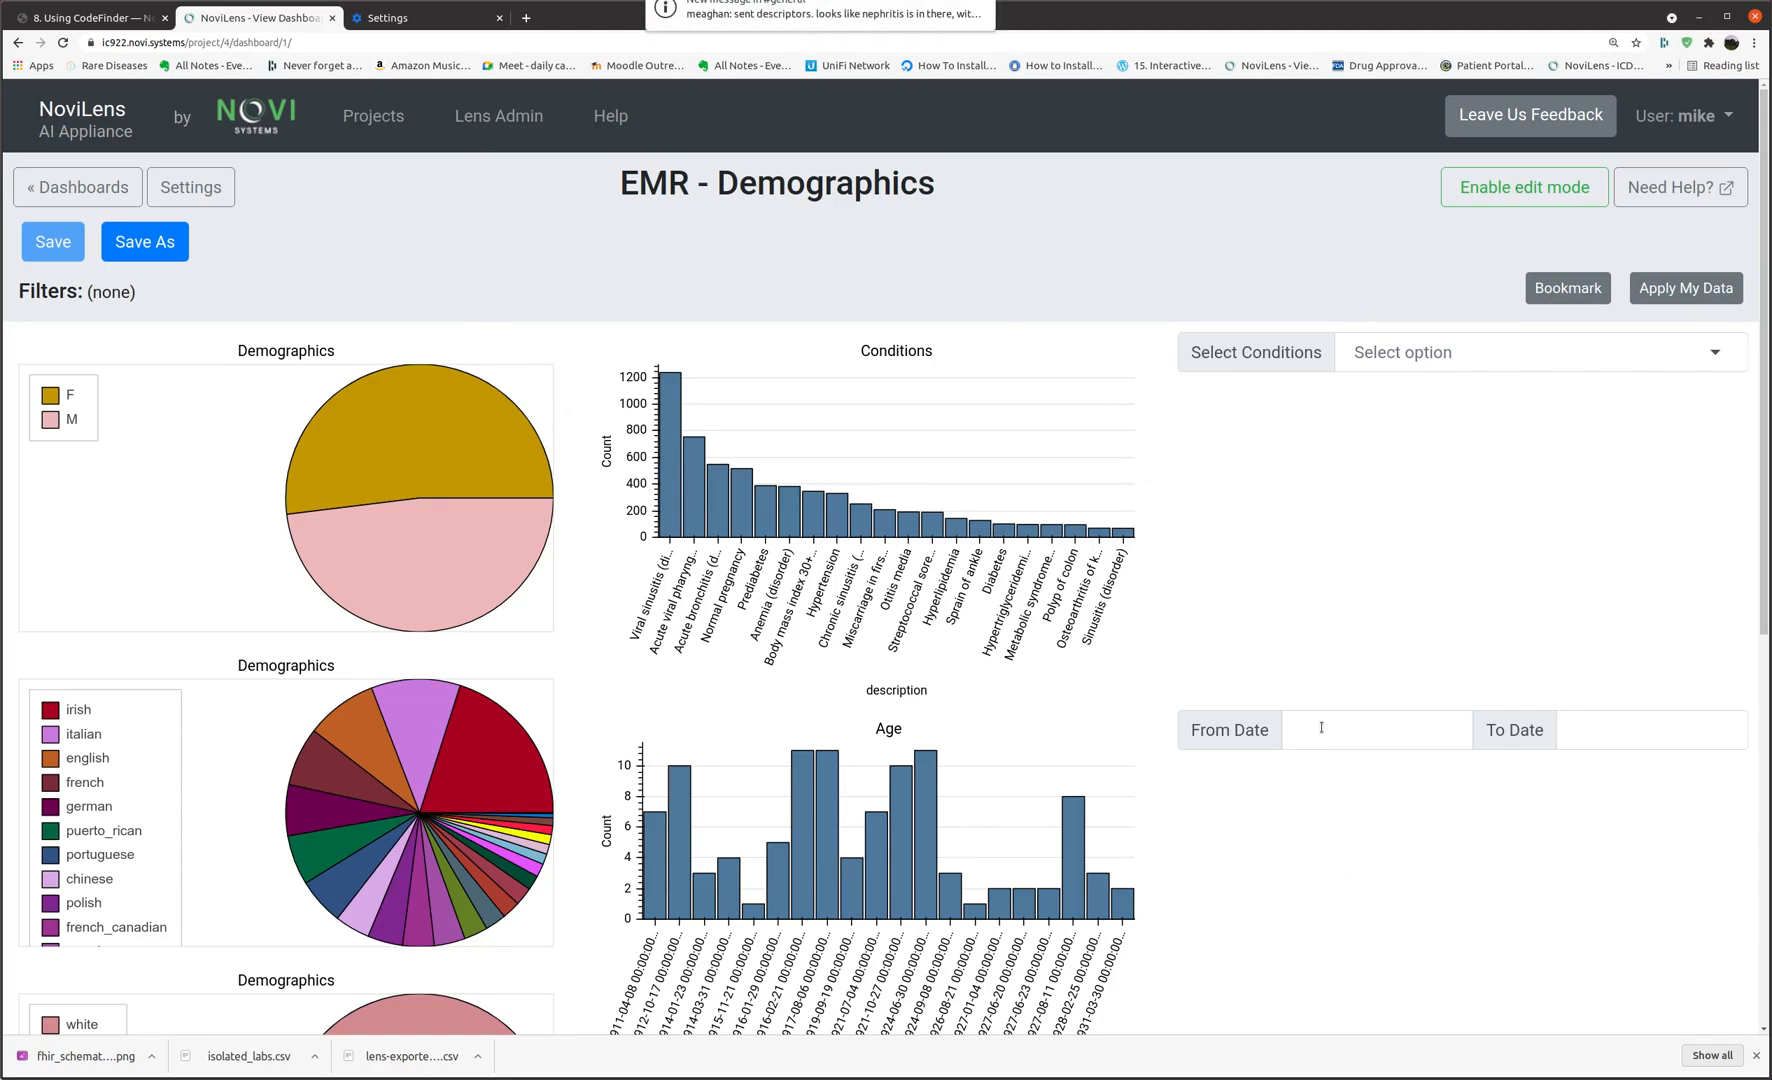
left_click(1360, 730)
type("1900")
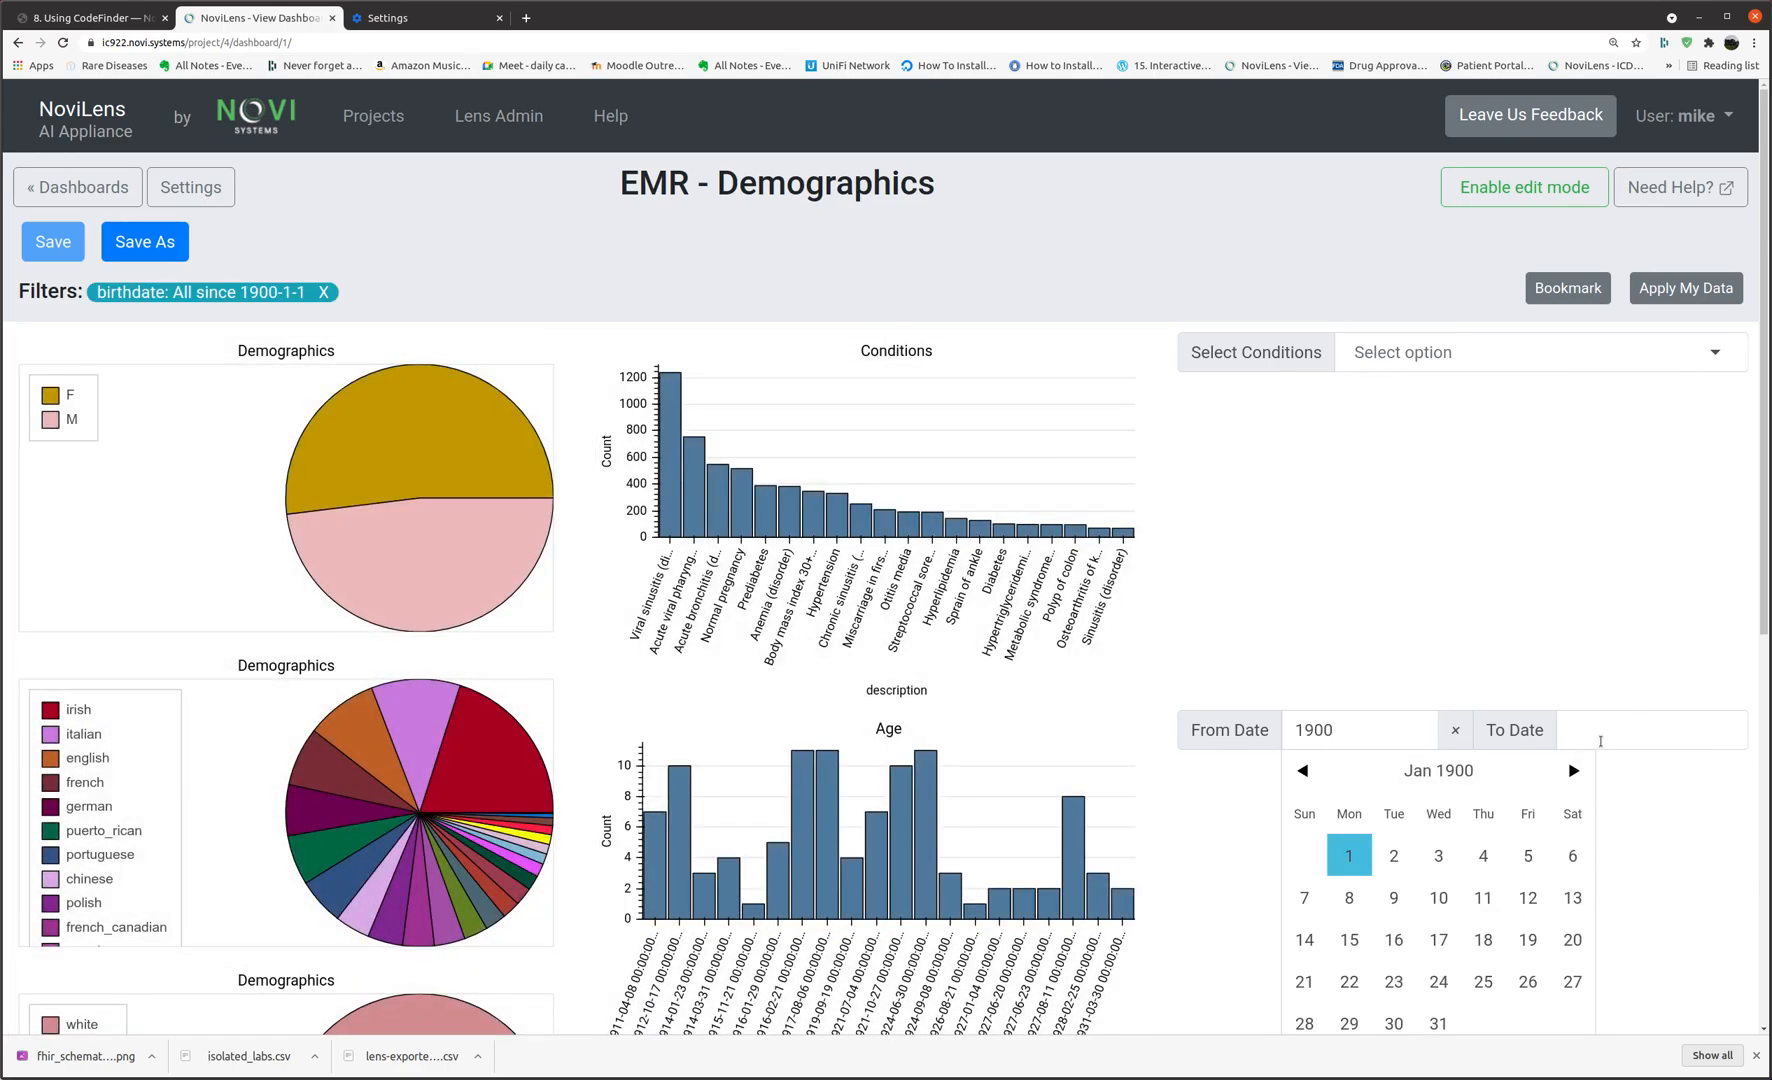
left_click(1600, 741)
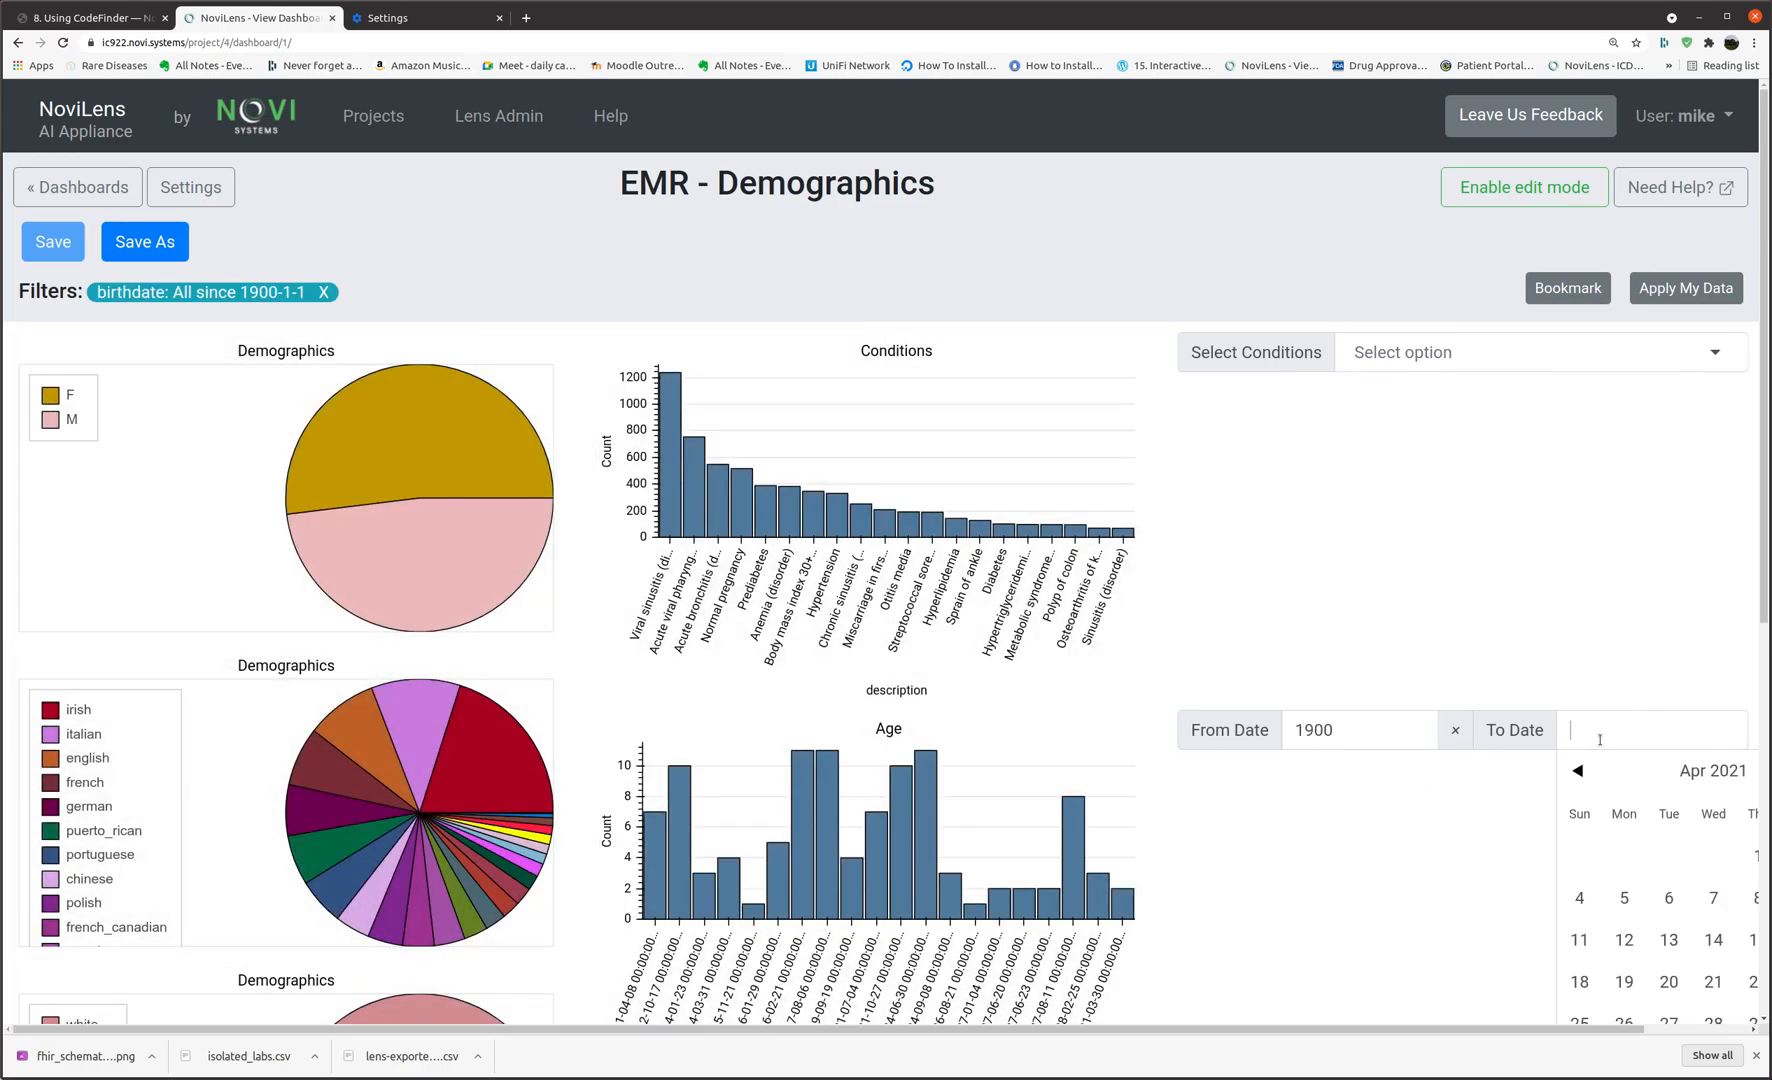
type("1955")
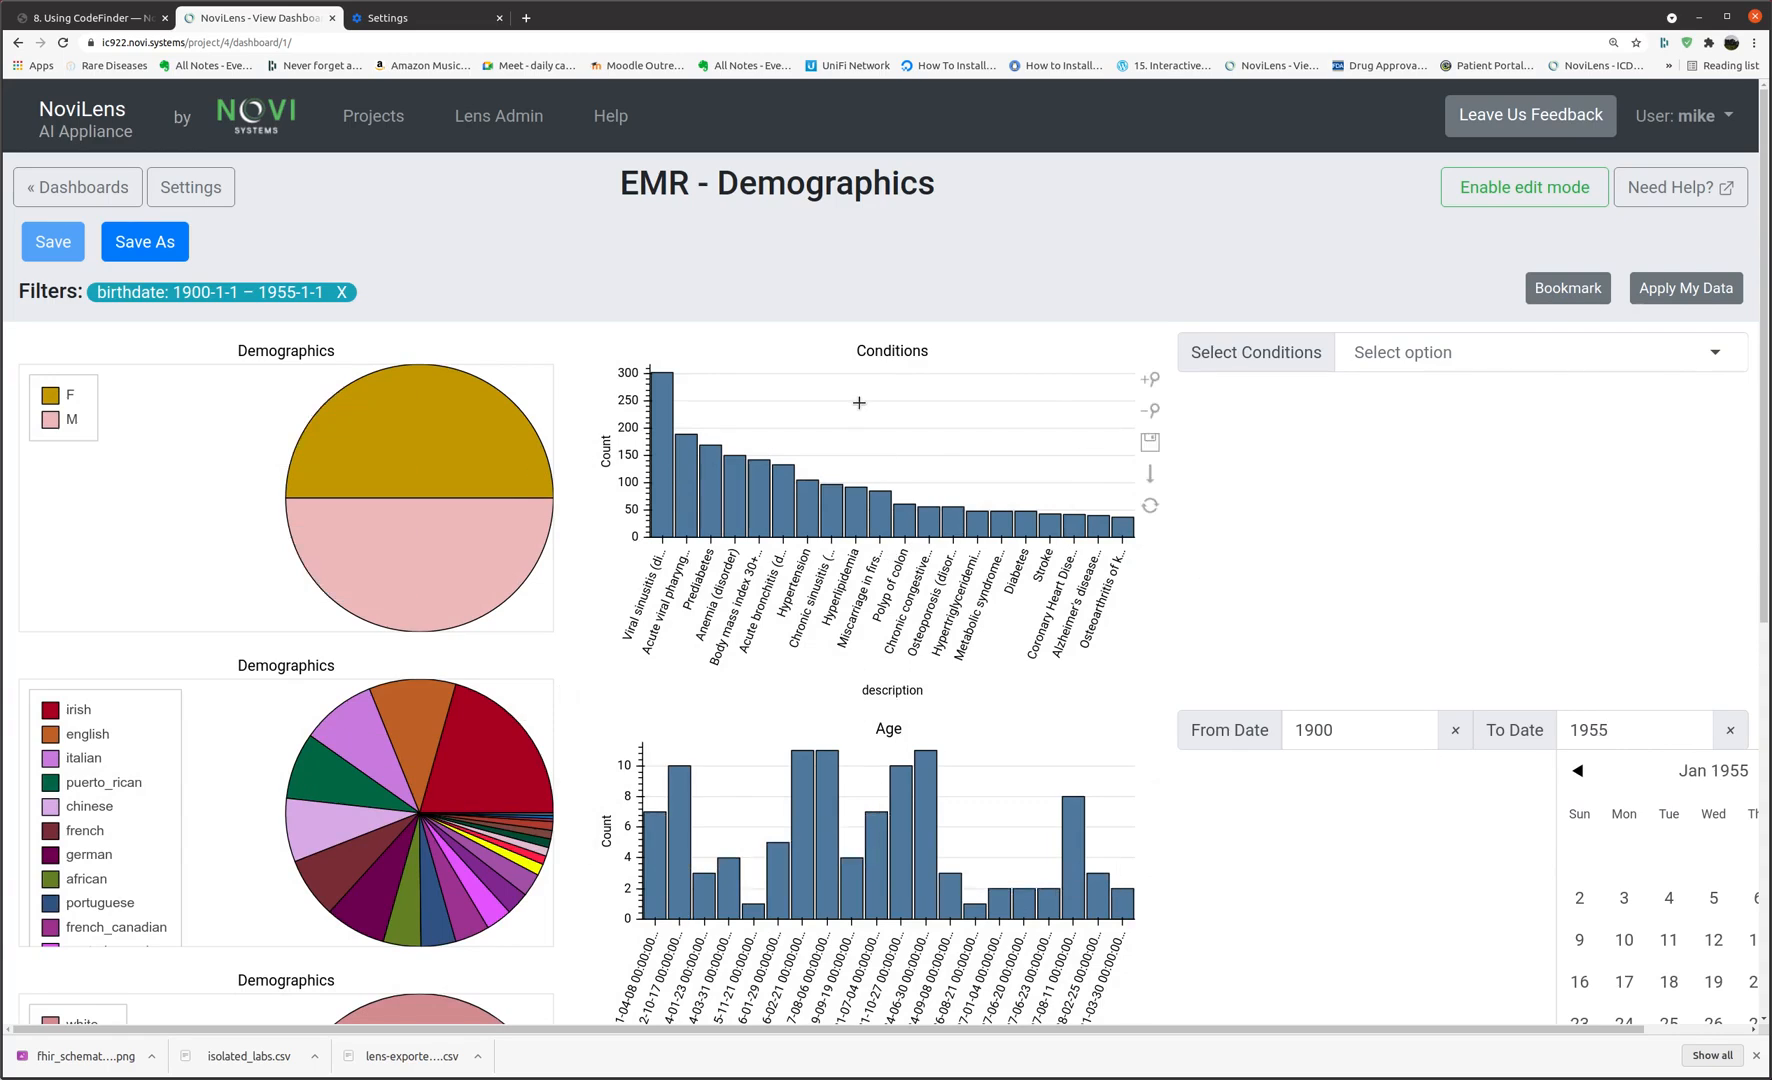
Filter the dashboard to Hypertension and Diabetes using their bars in the Conditions chart.
scroll(495, 720, "down", 1)
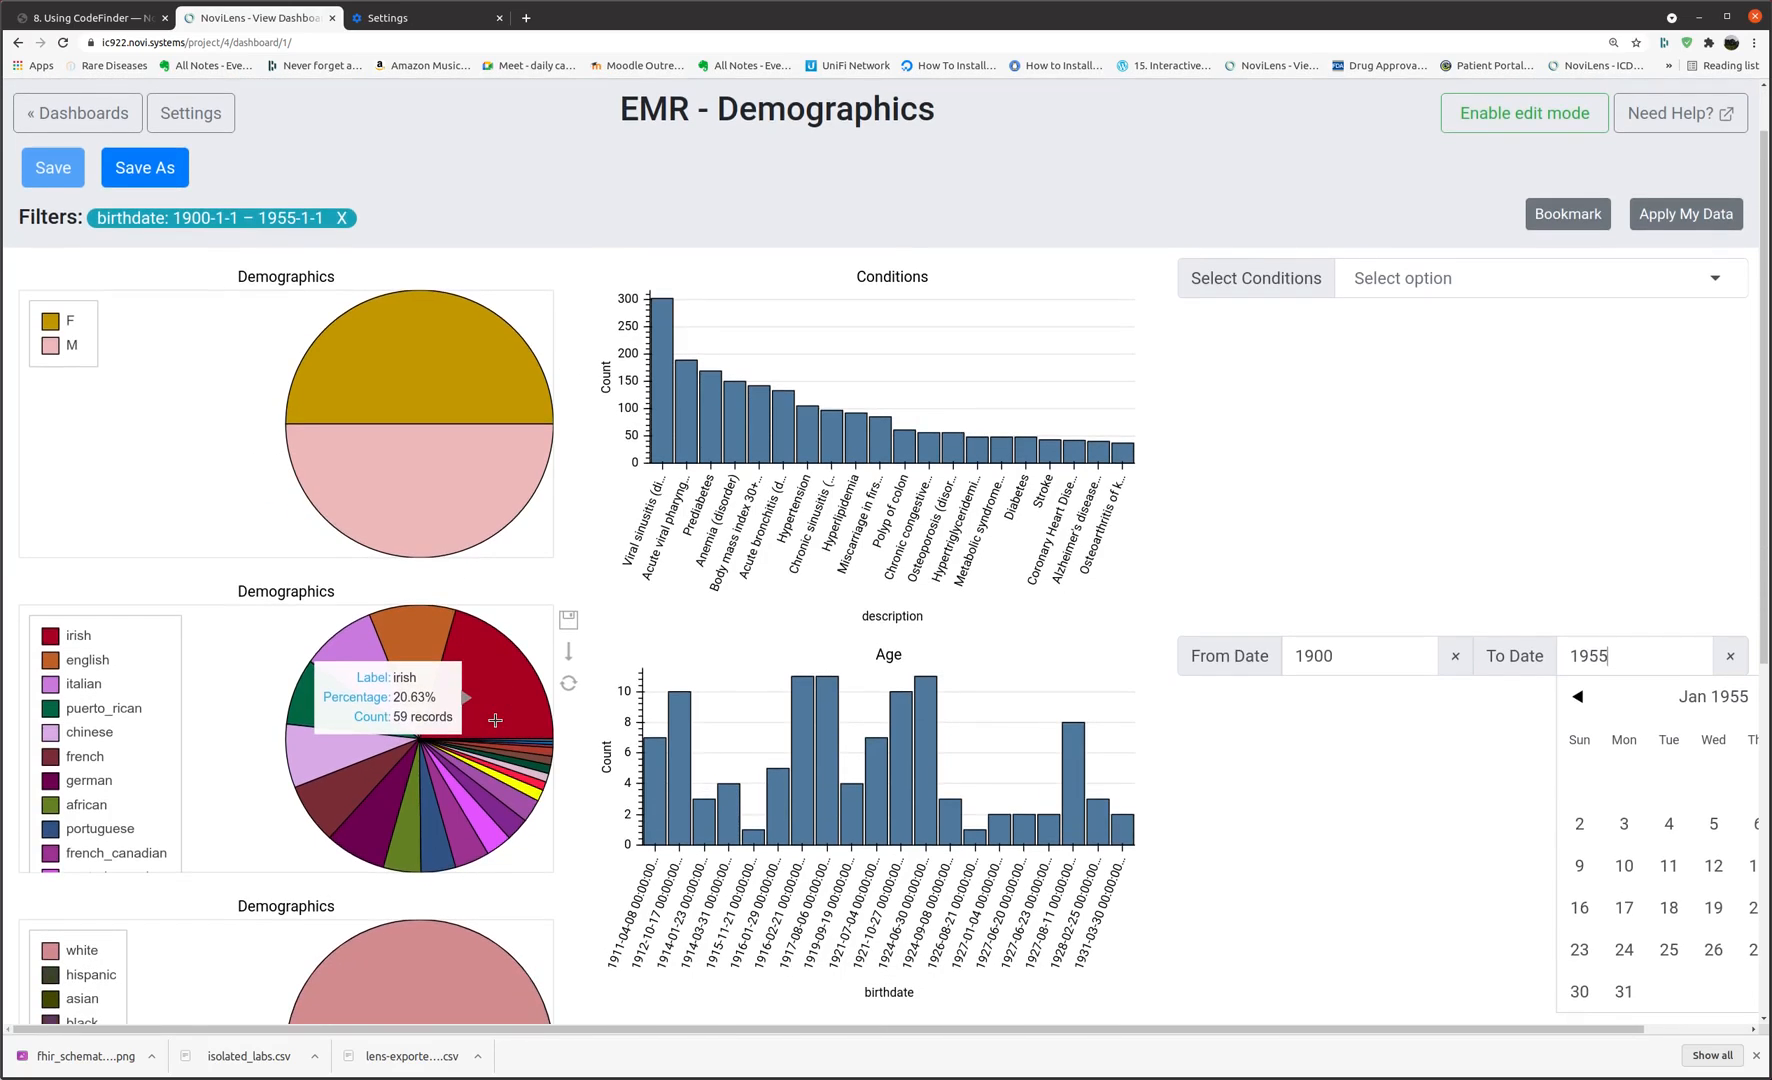
scroll(495, 720, "down", 3)
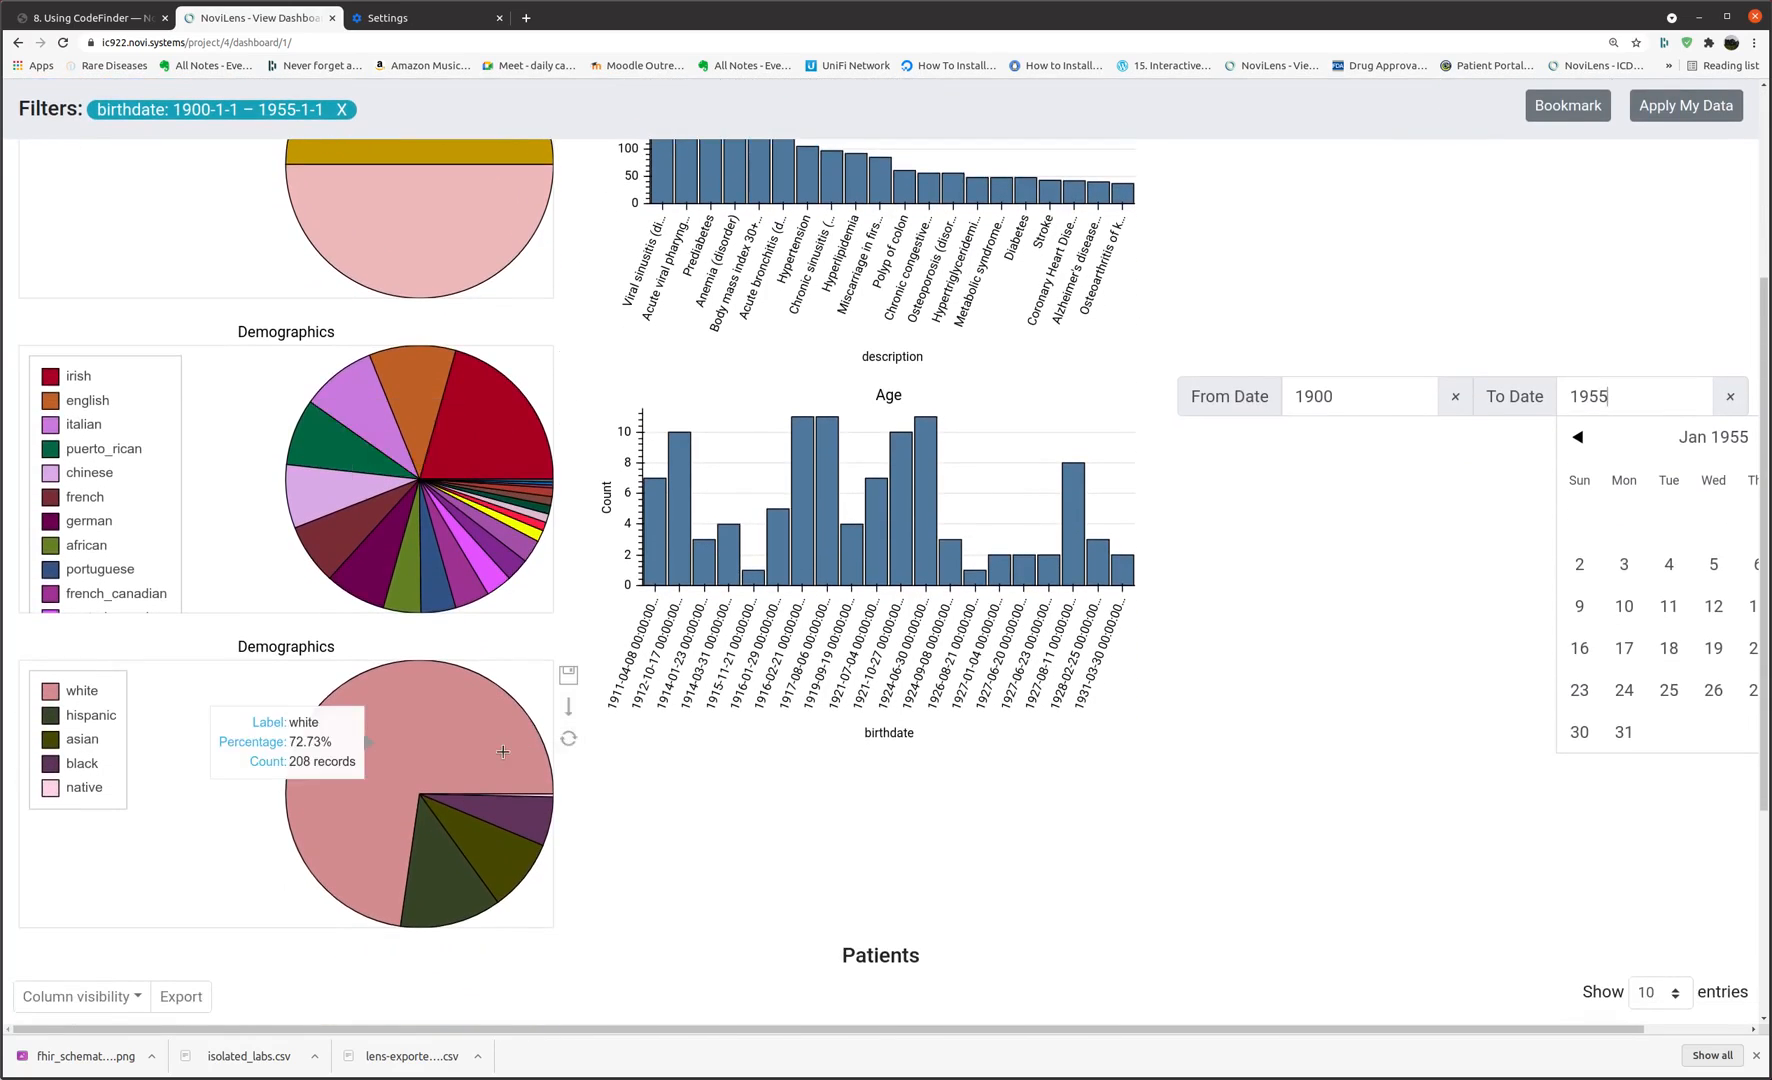
scroll(1270, 675, "up", 2)
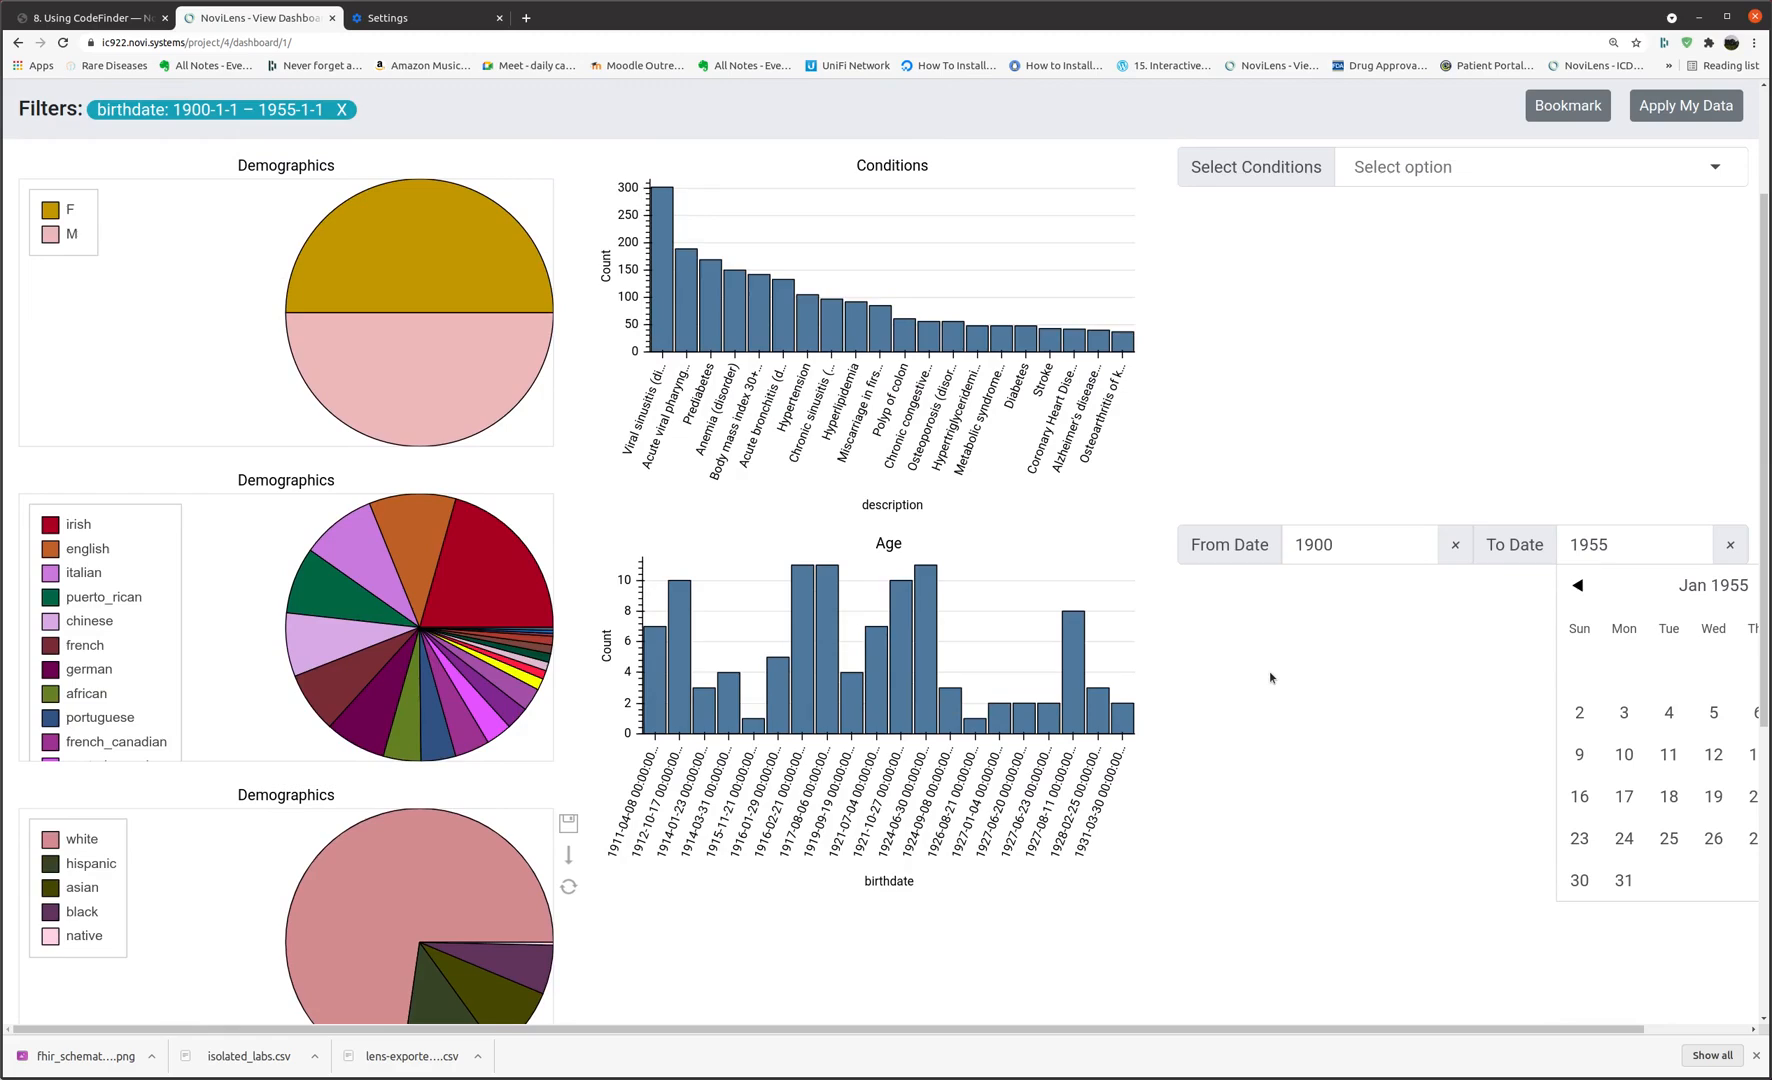
scroll(1270, 677, "up", 1)
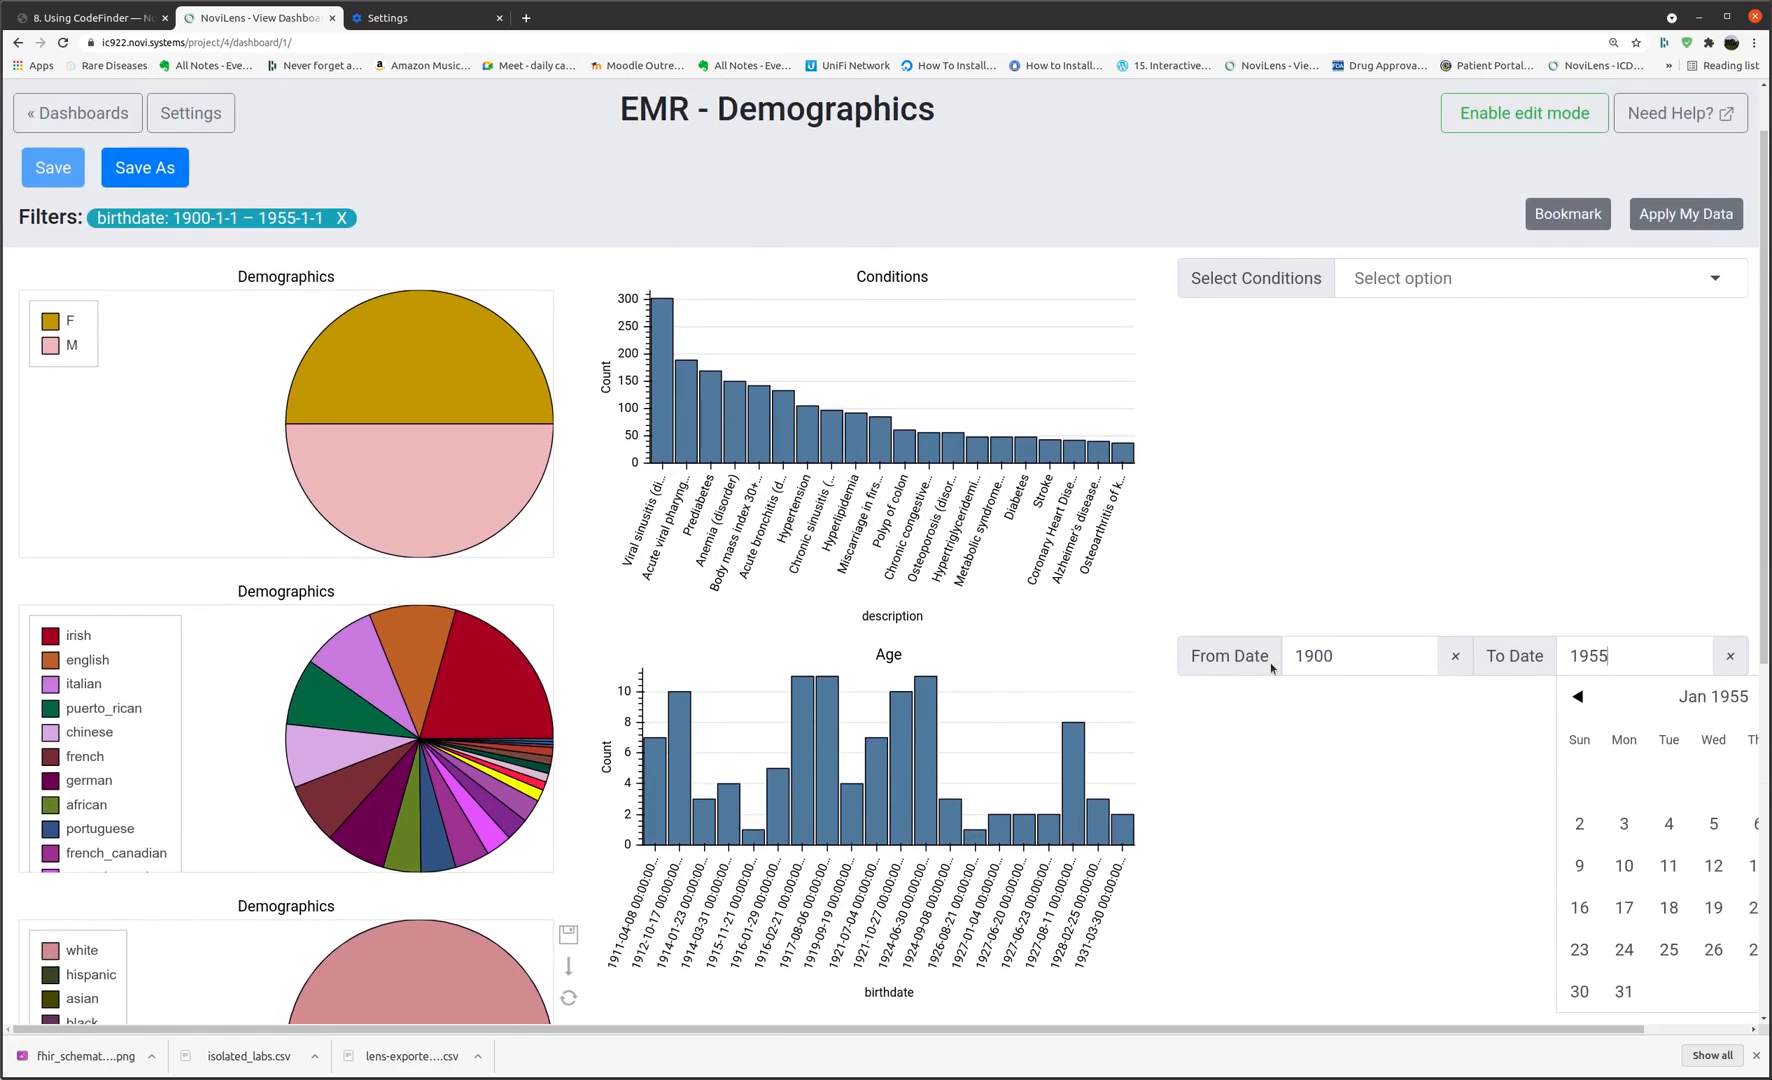
mouse_move(1055, 333)
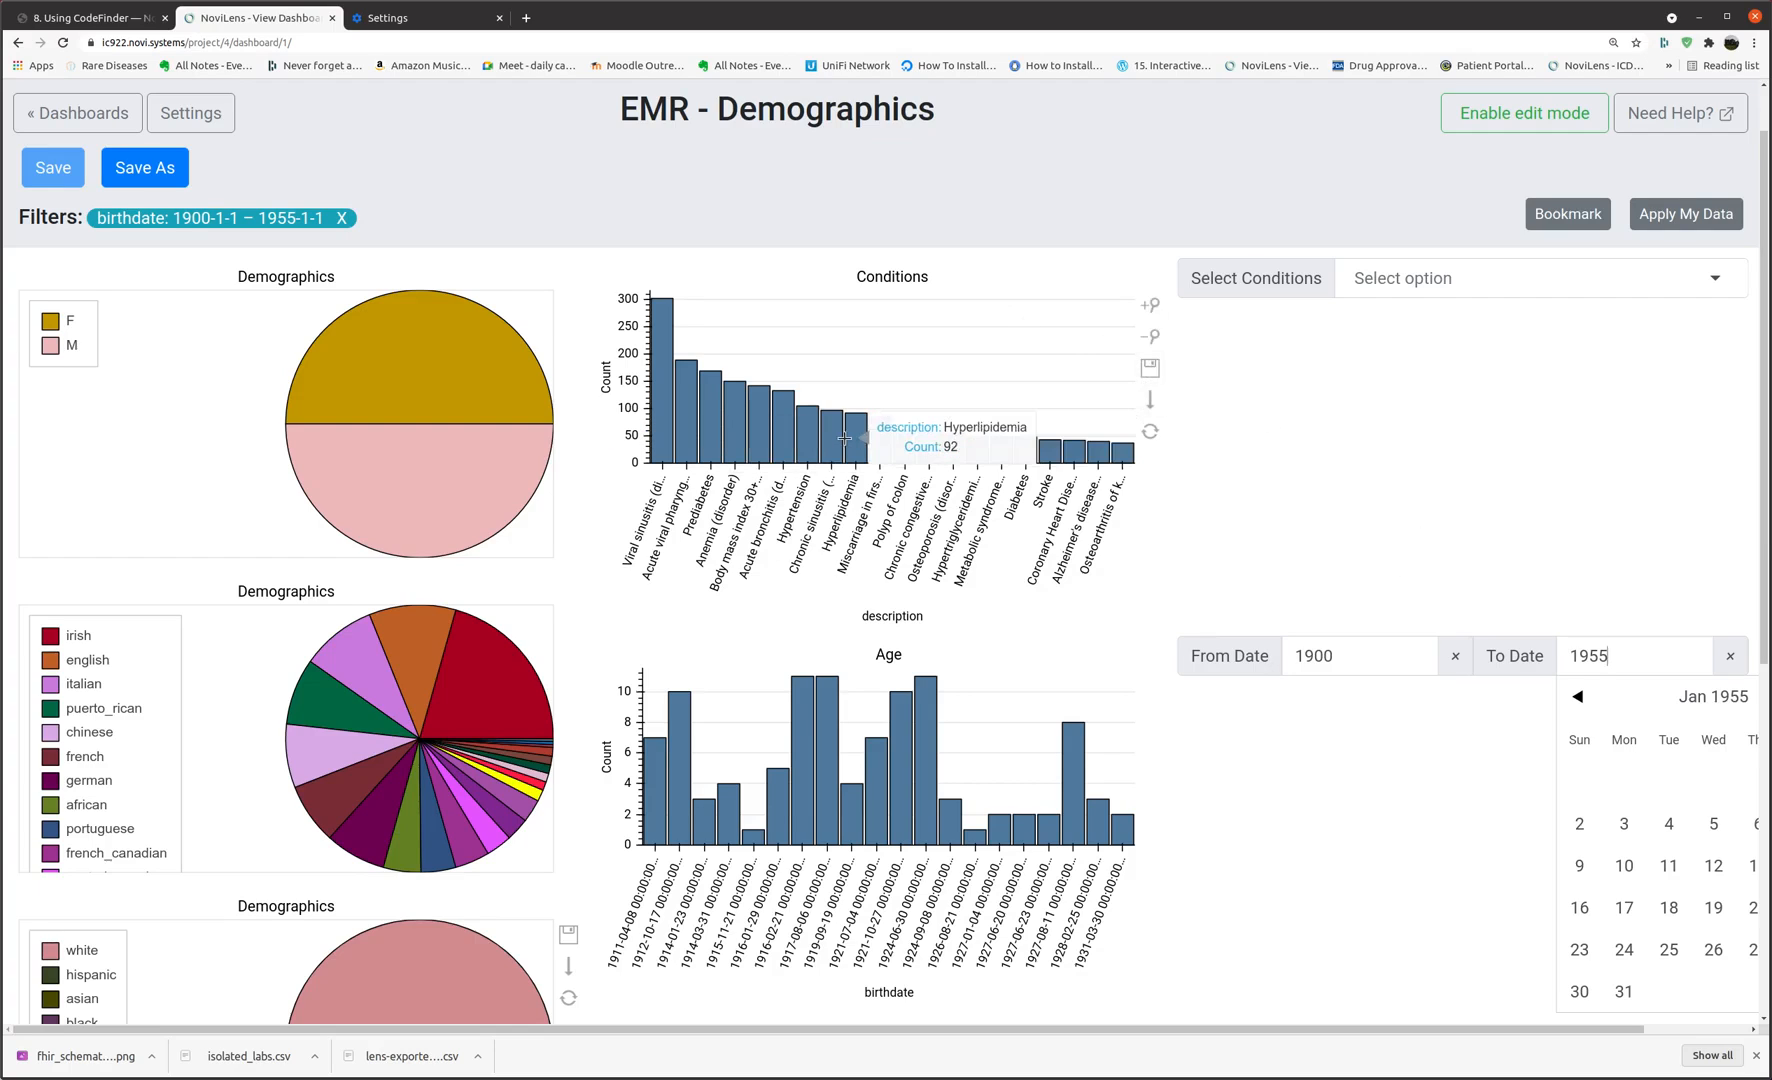
left_click(811, 443)
left_click(811, 443)
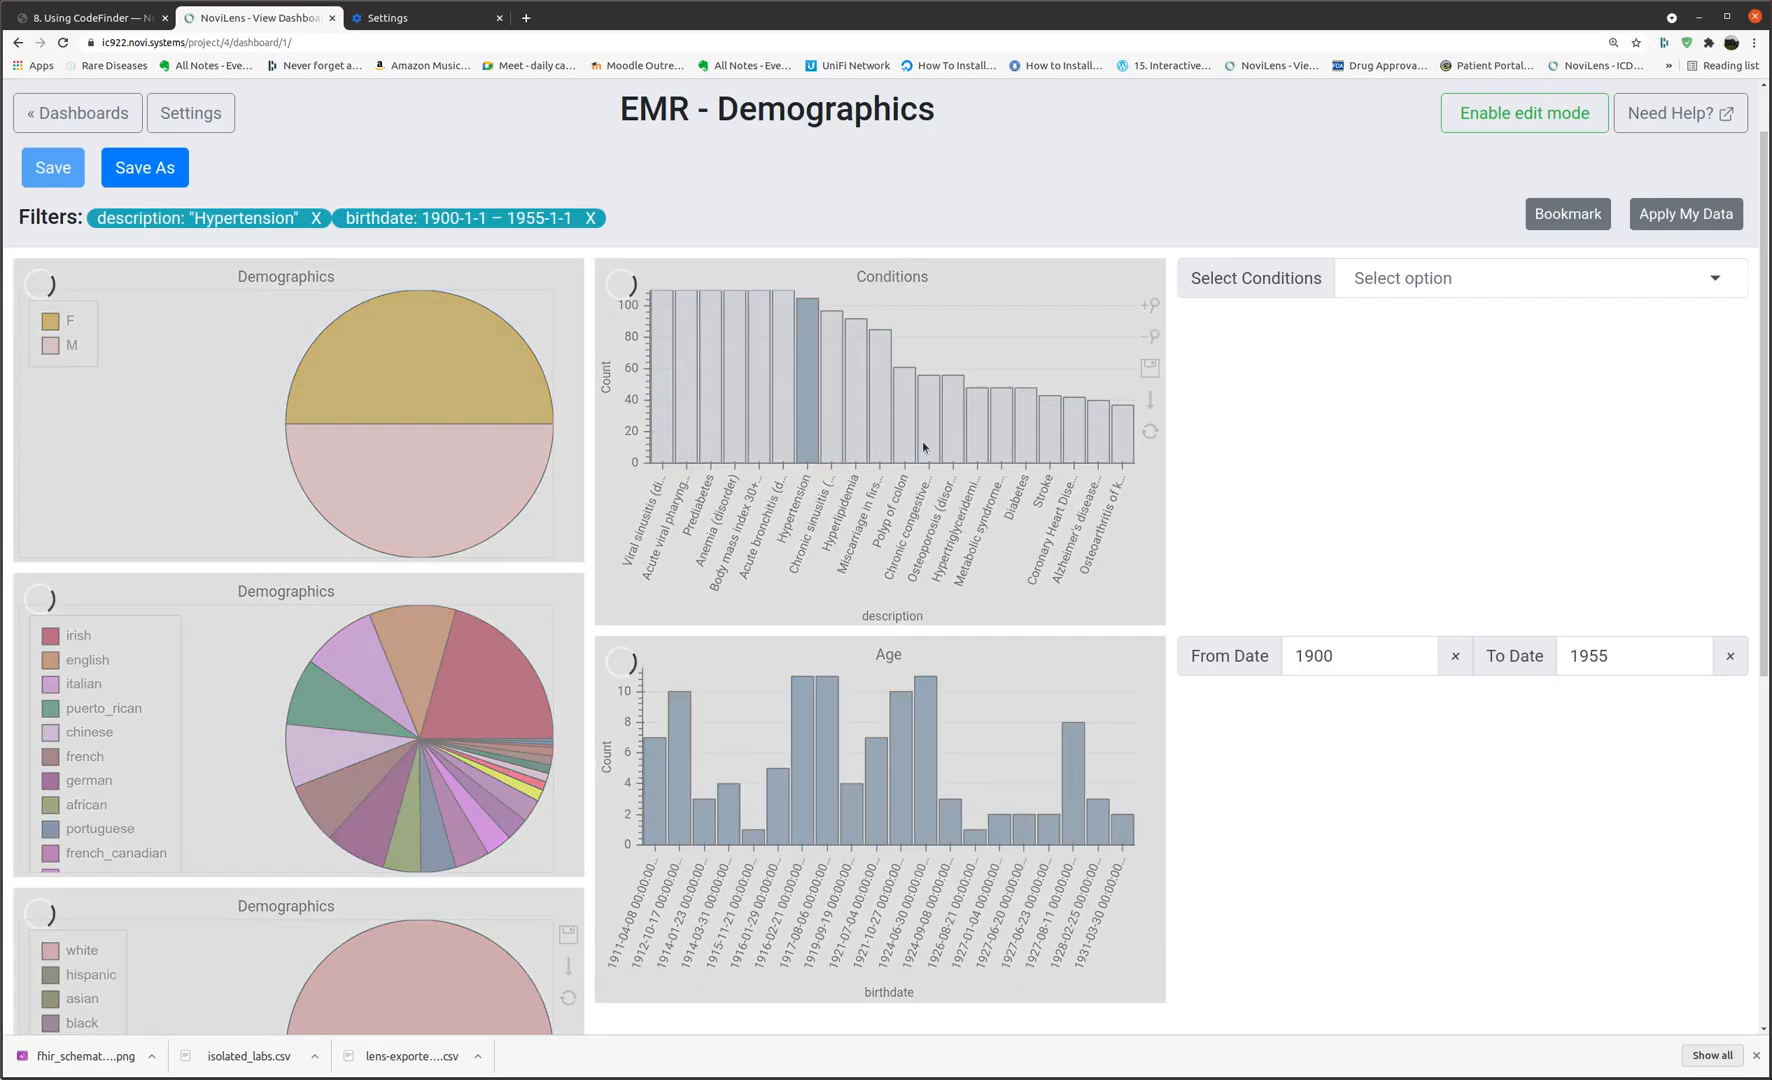
left_click(1026, 455)
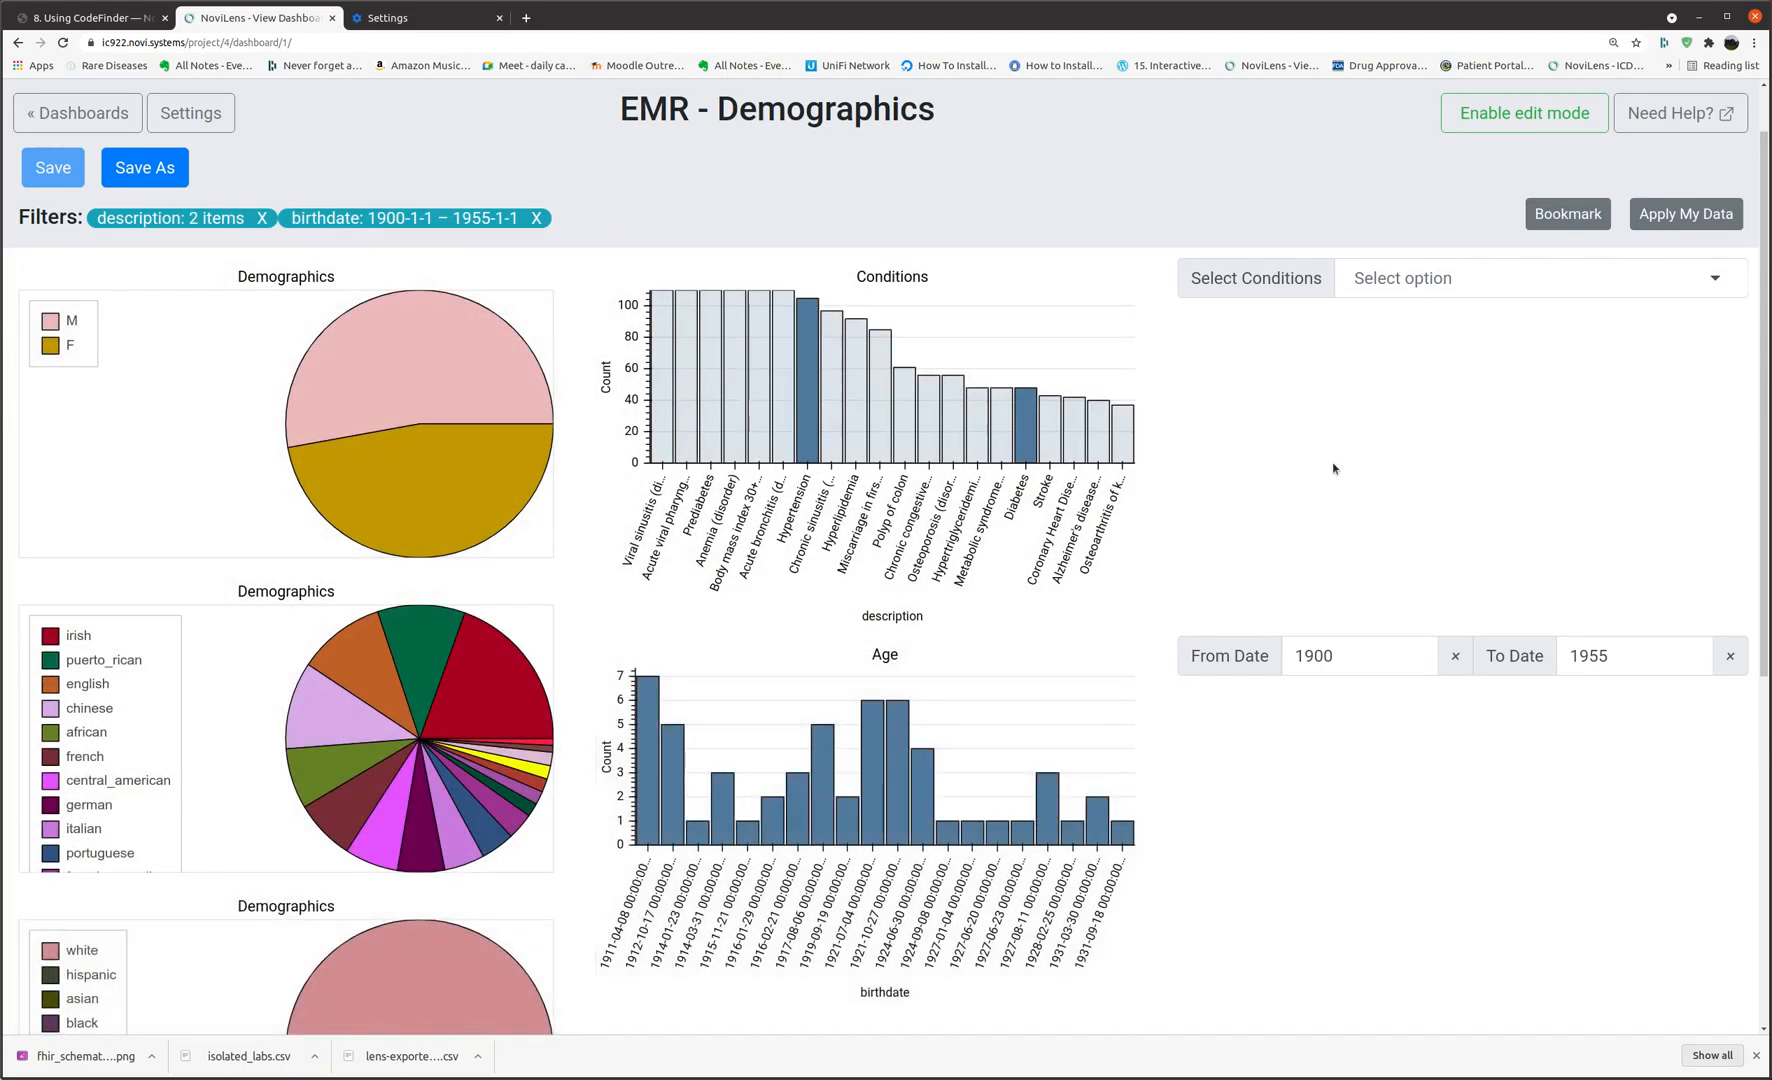
Enable edit mode on the dashboard and create a new Scatter Plot widget.
scroll(1165, 900, "down", 5)
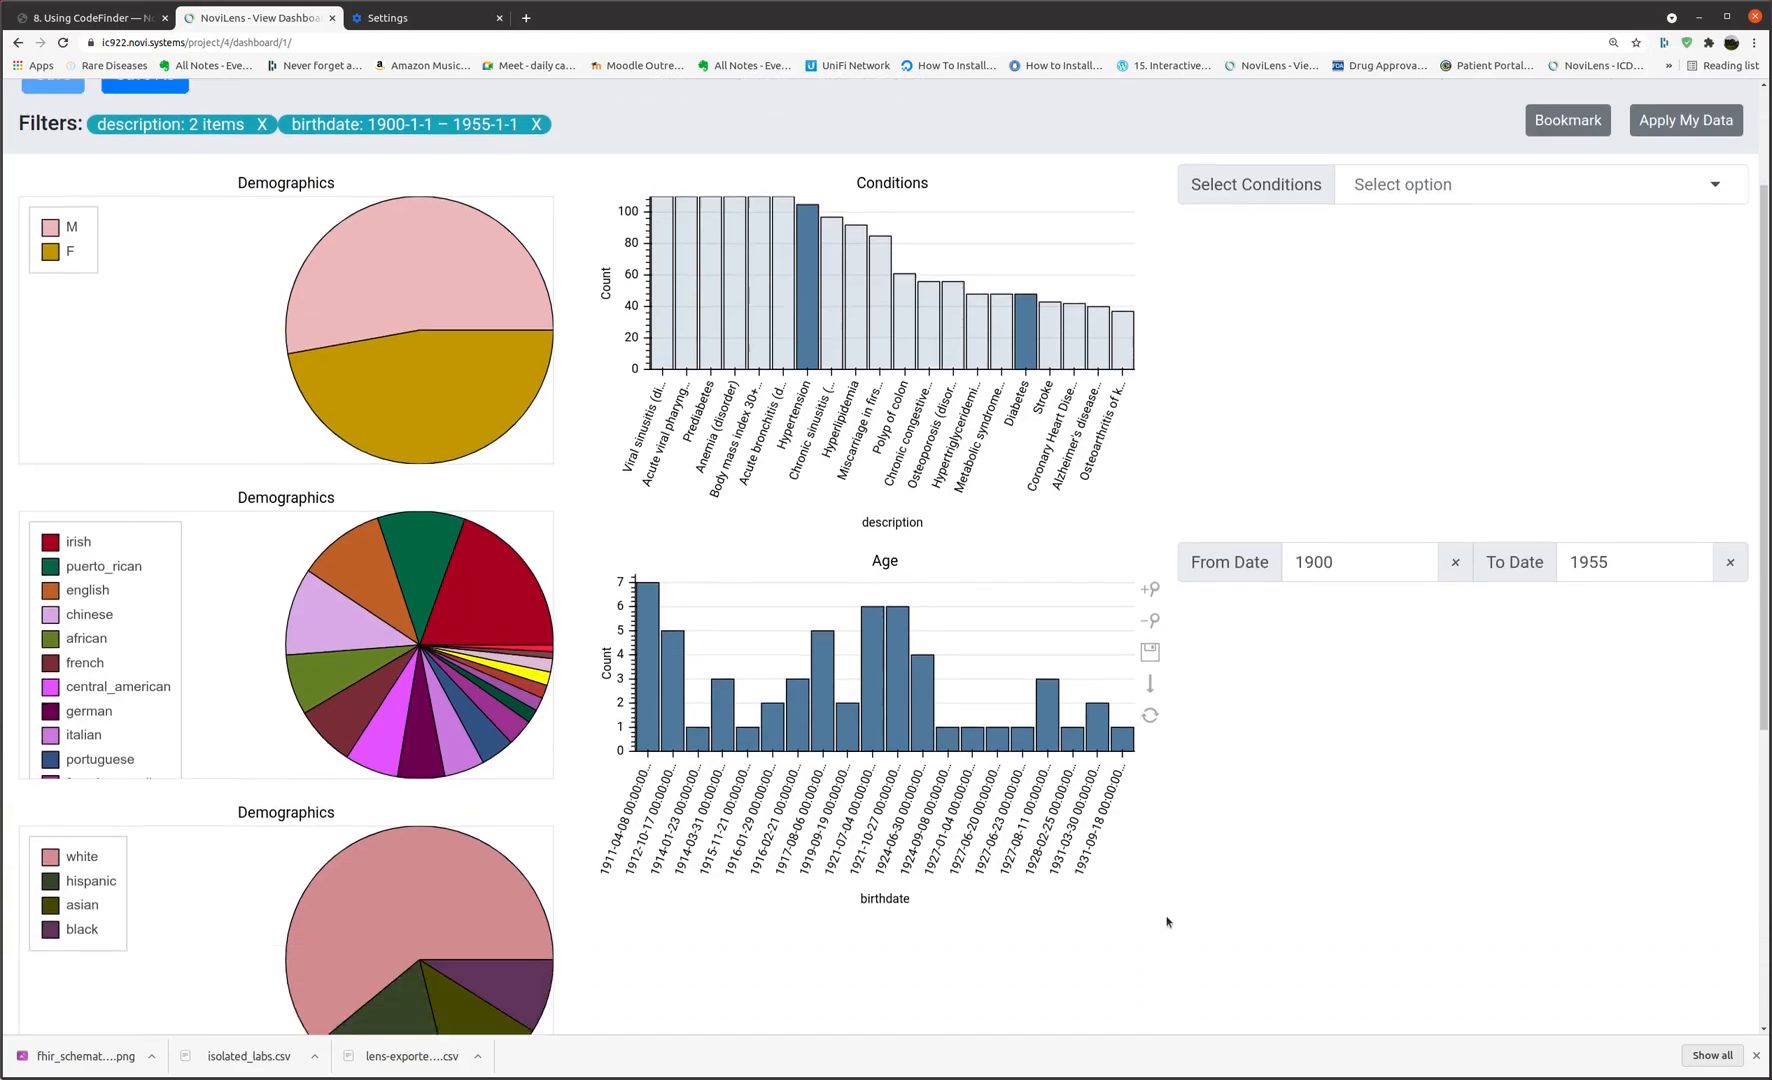
scroll(1176, 898, "down", 1)
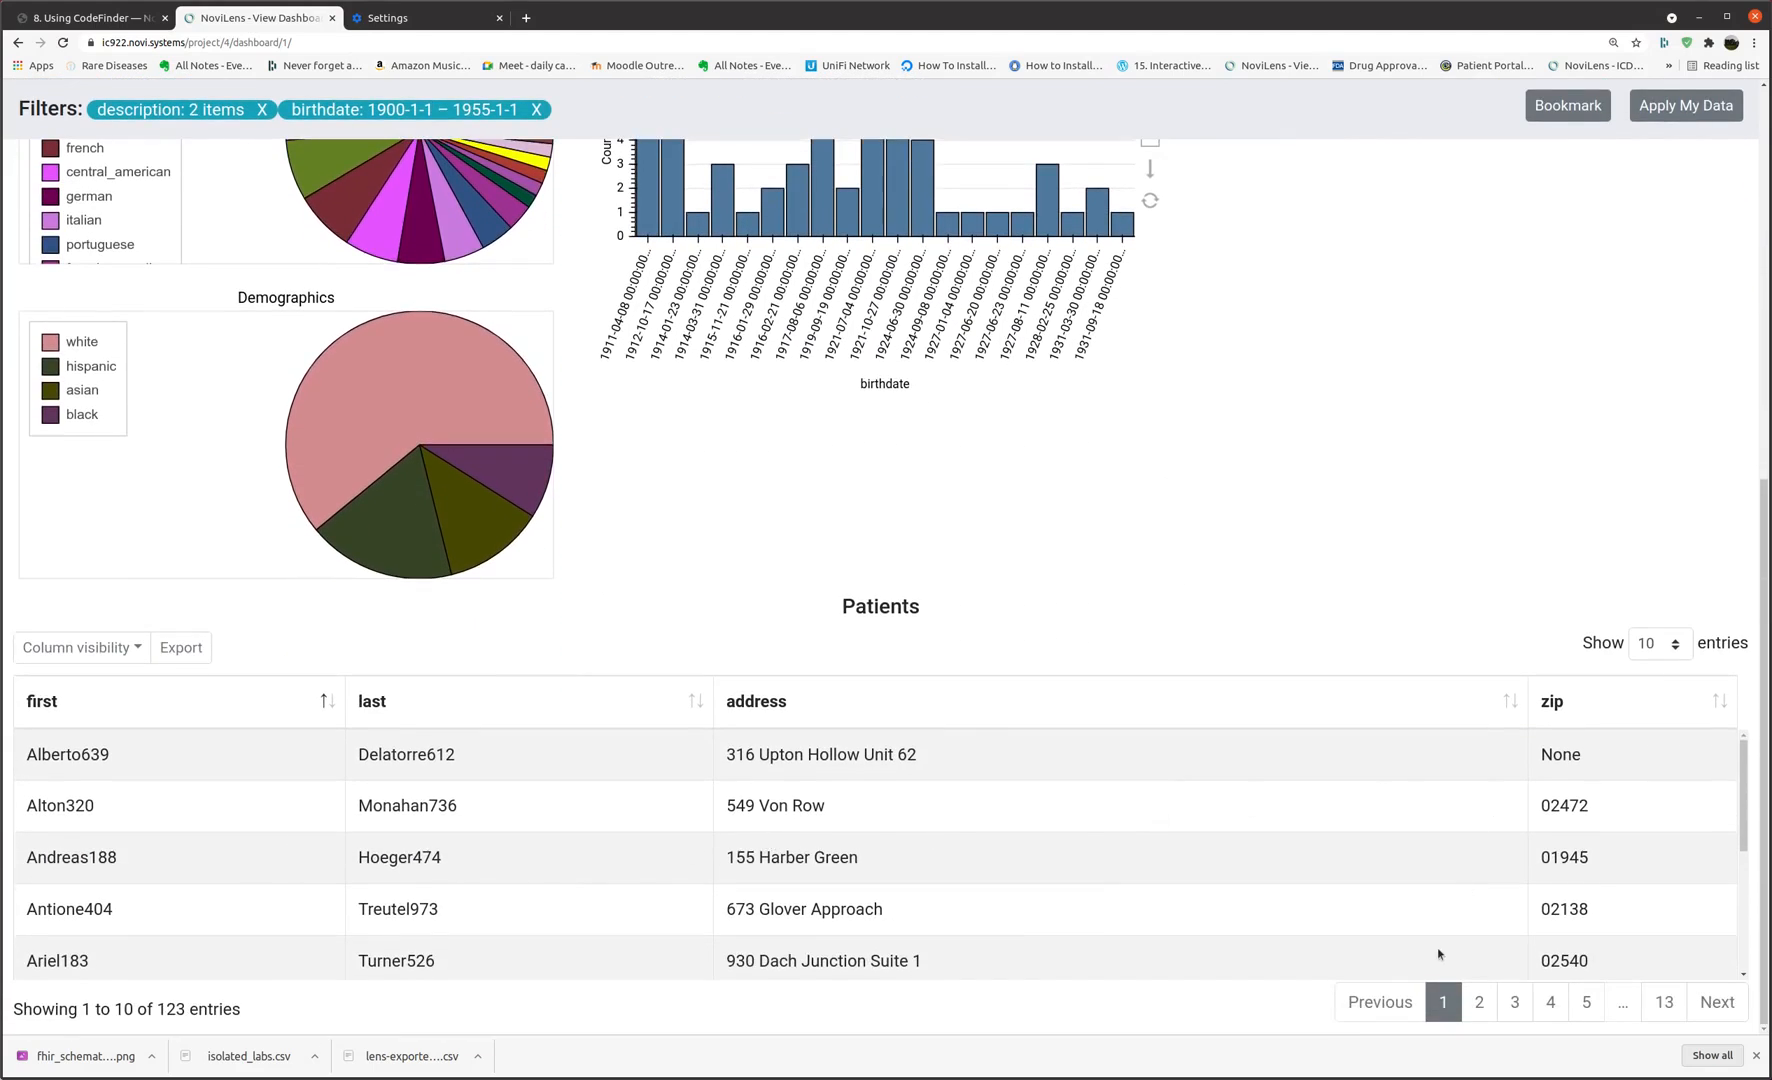
scroll(1418, 950, "up", 4)
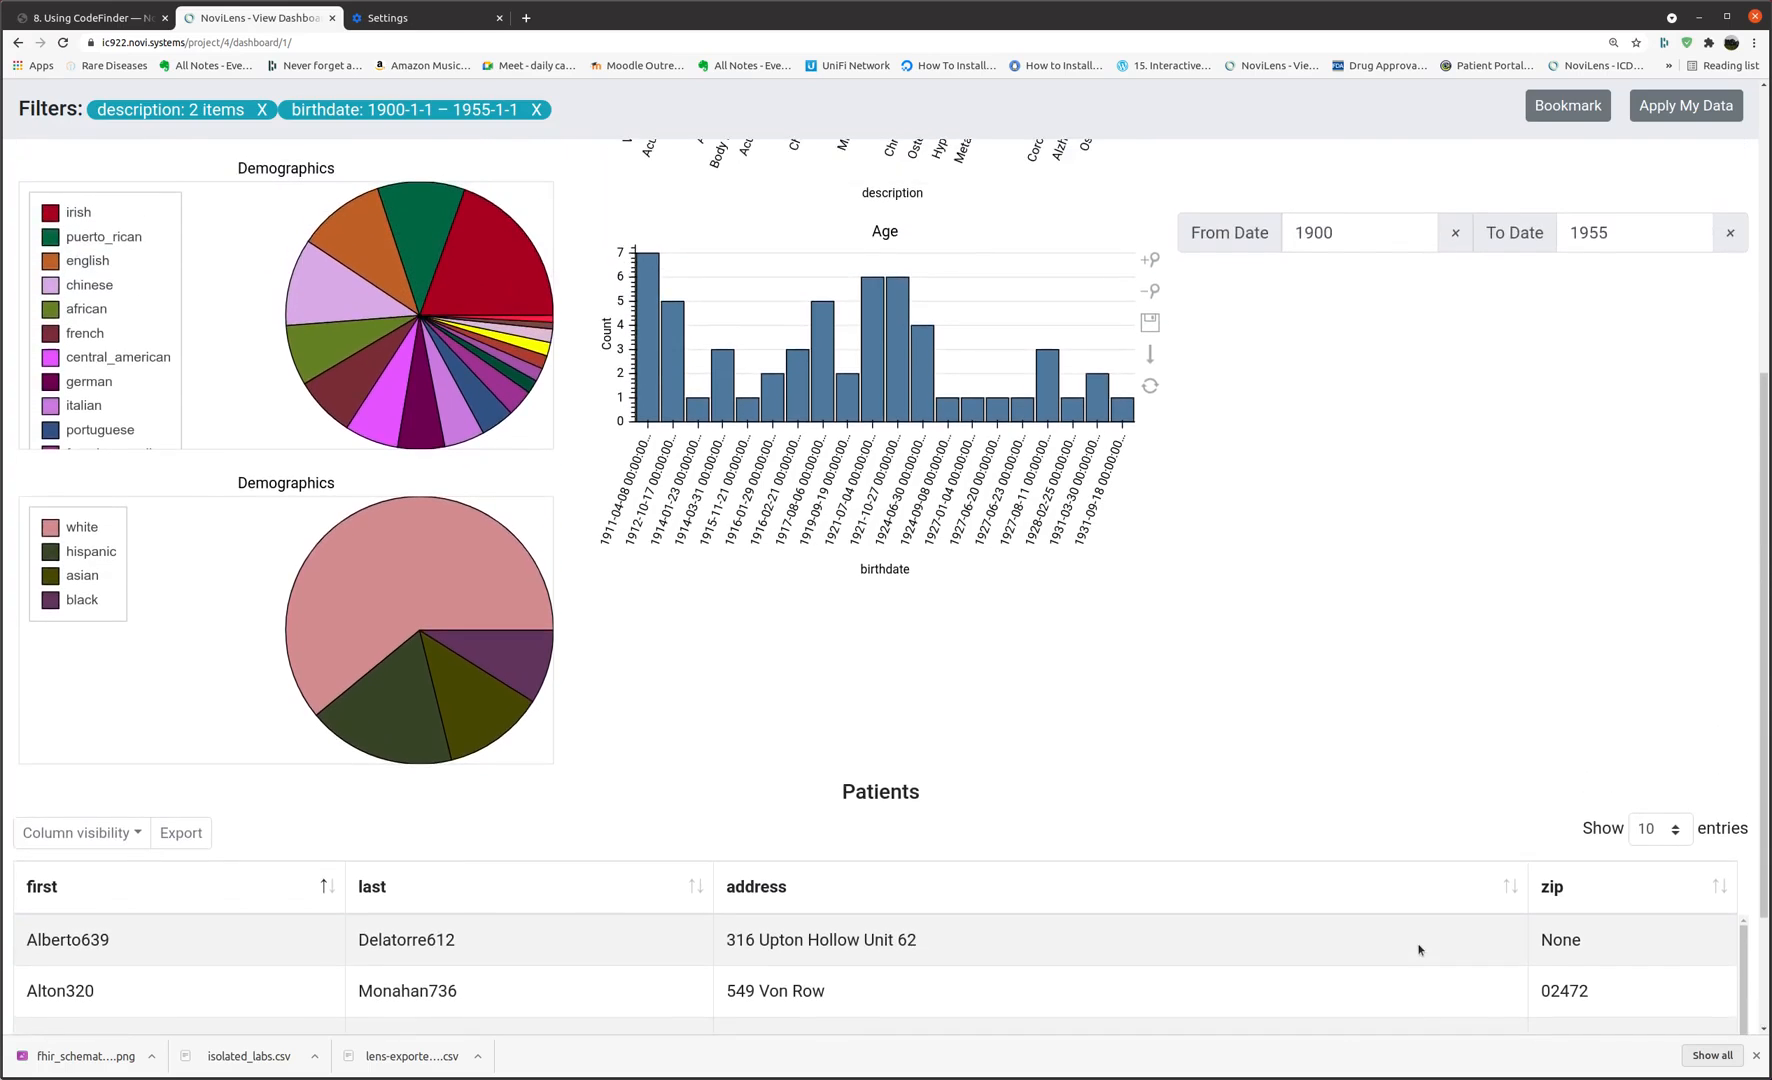
scroll(1411, 931, "up", 3)
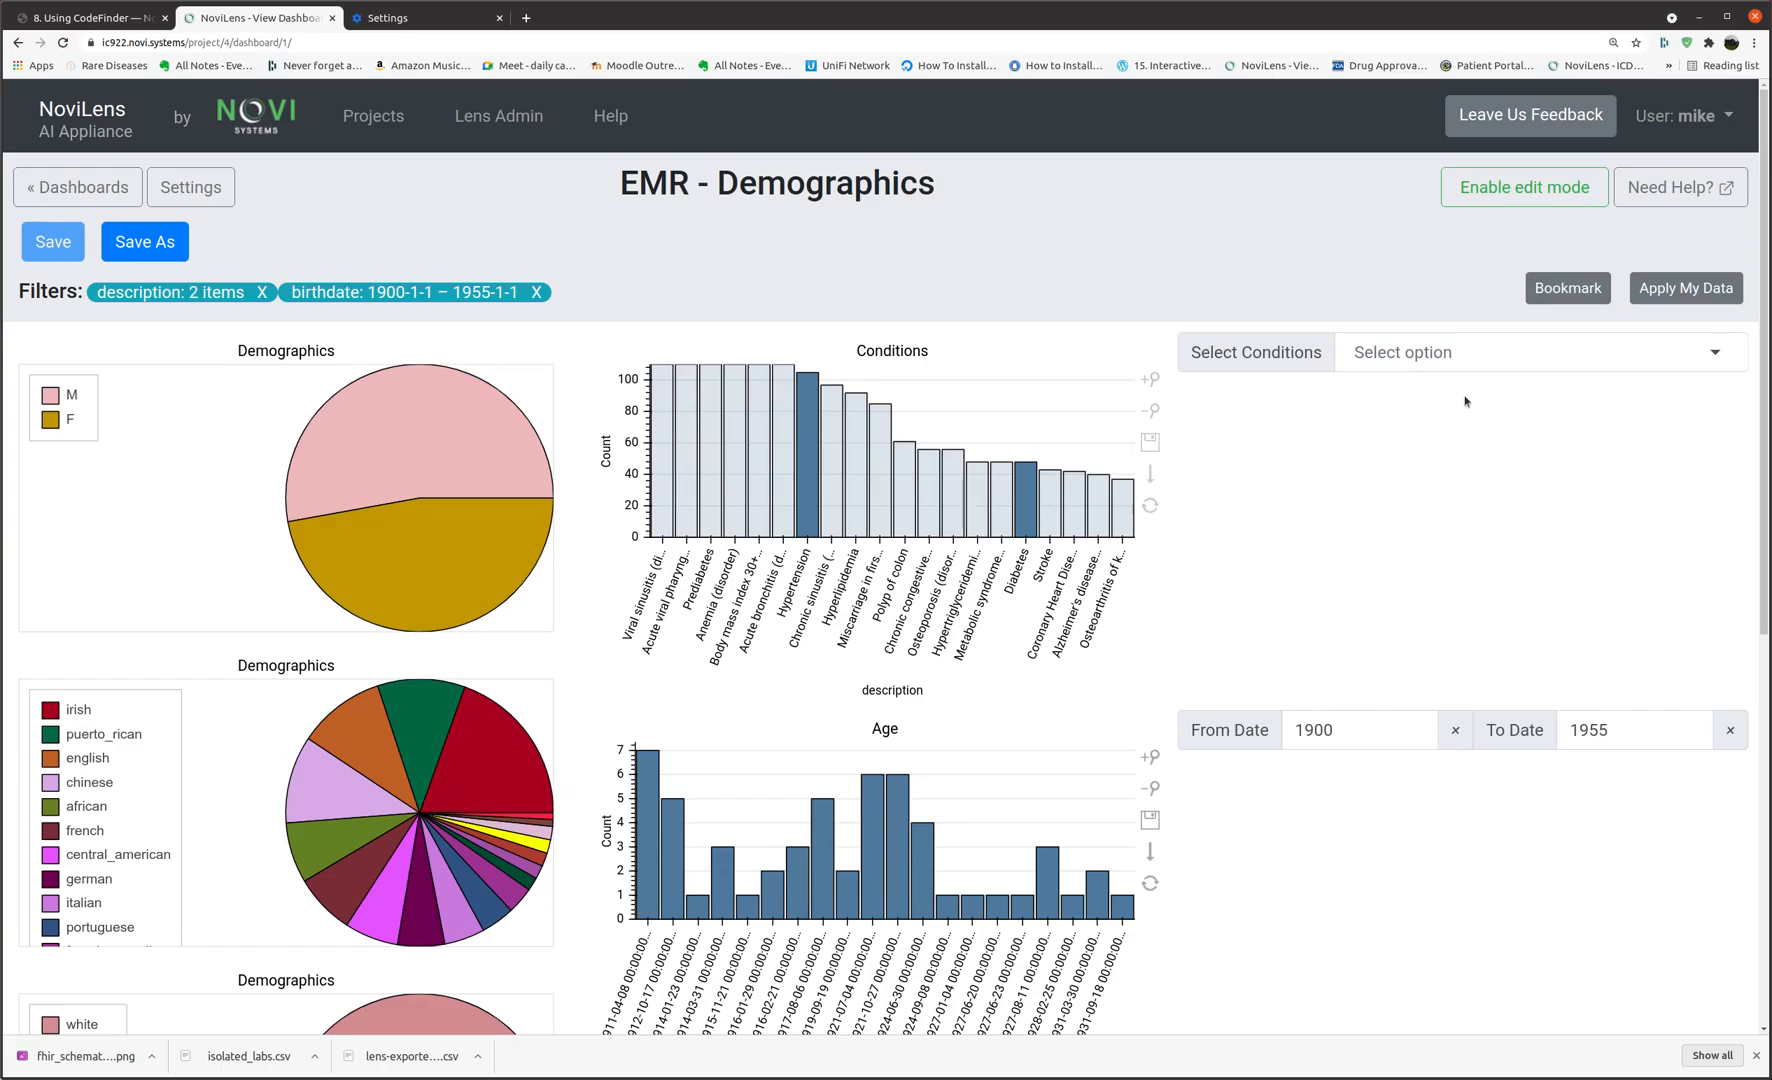
left_click(1519, 190)
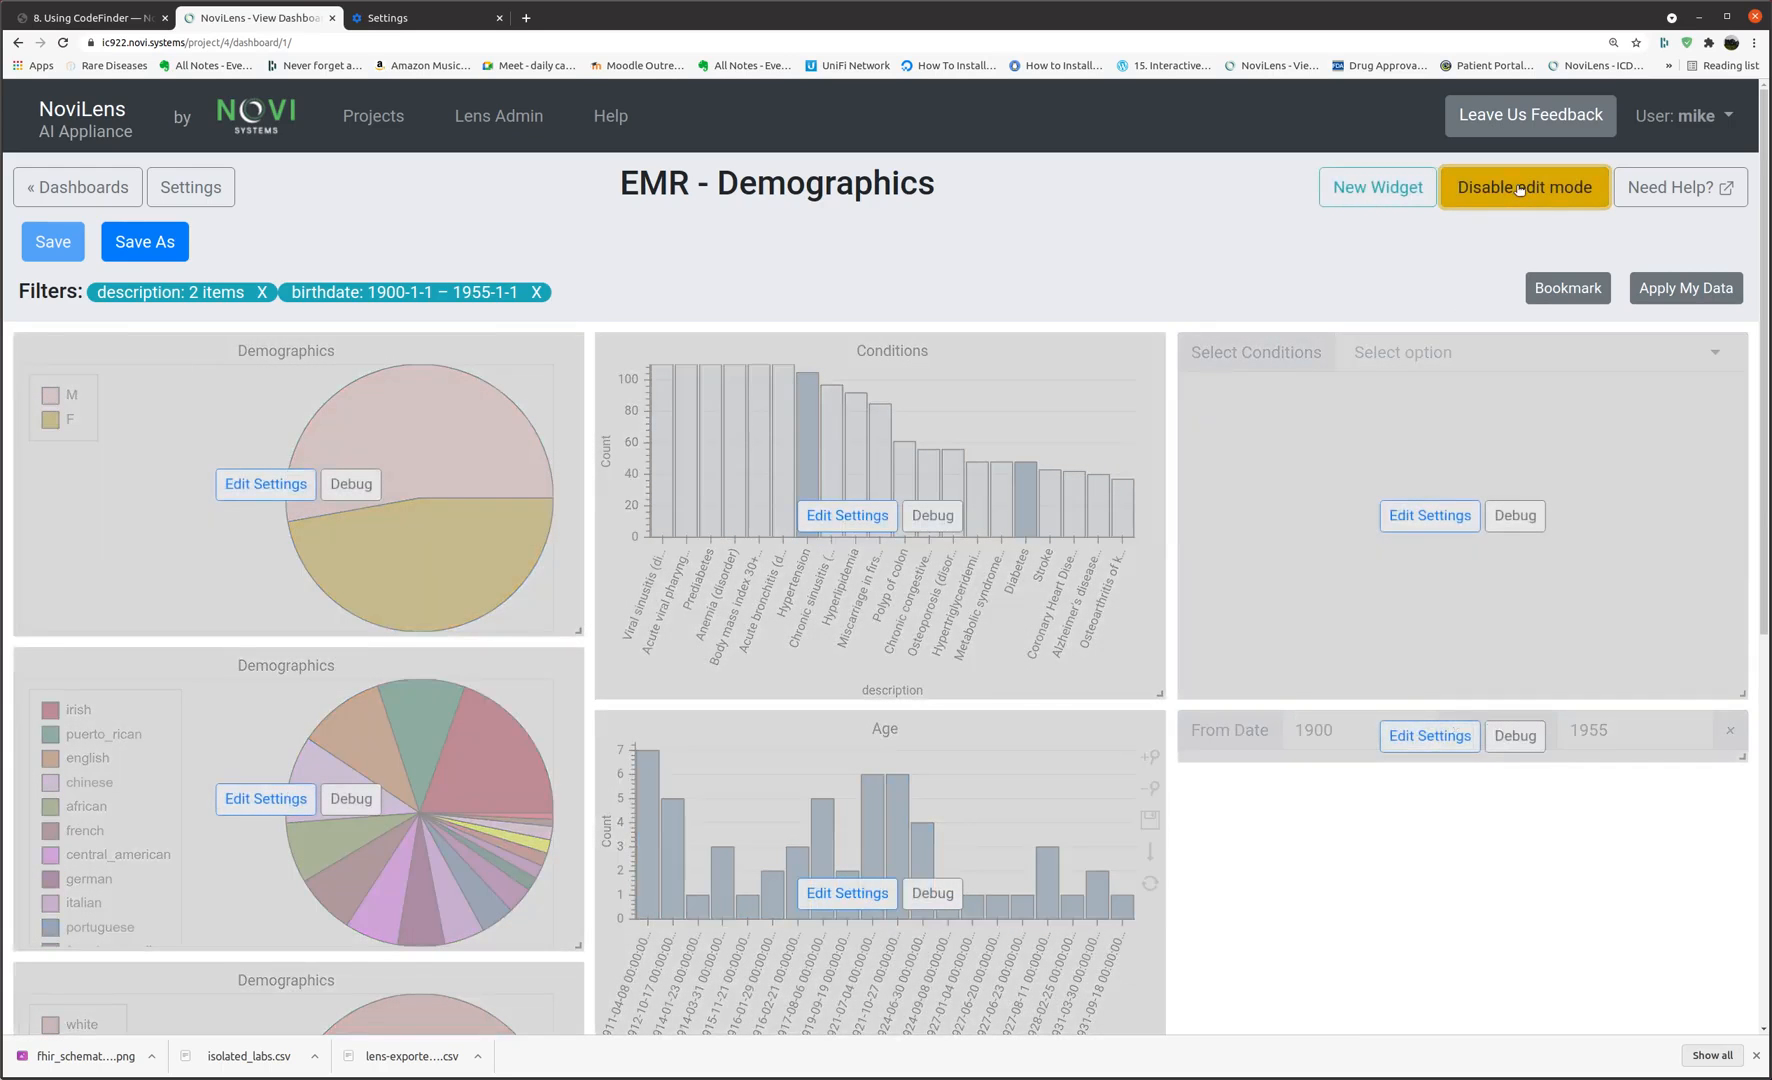
left_click(1353, 187)
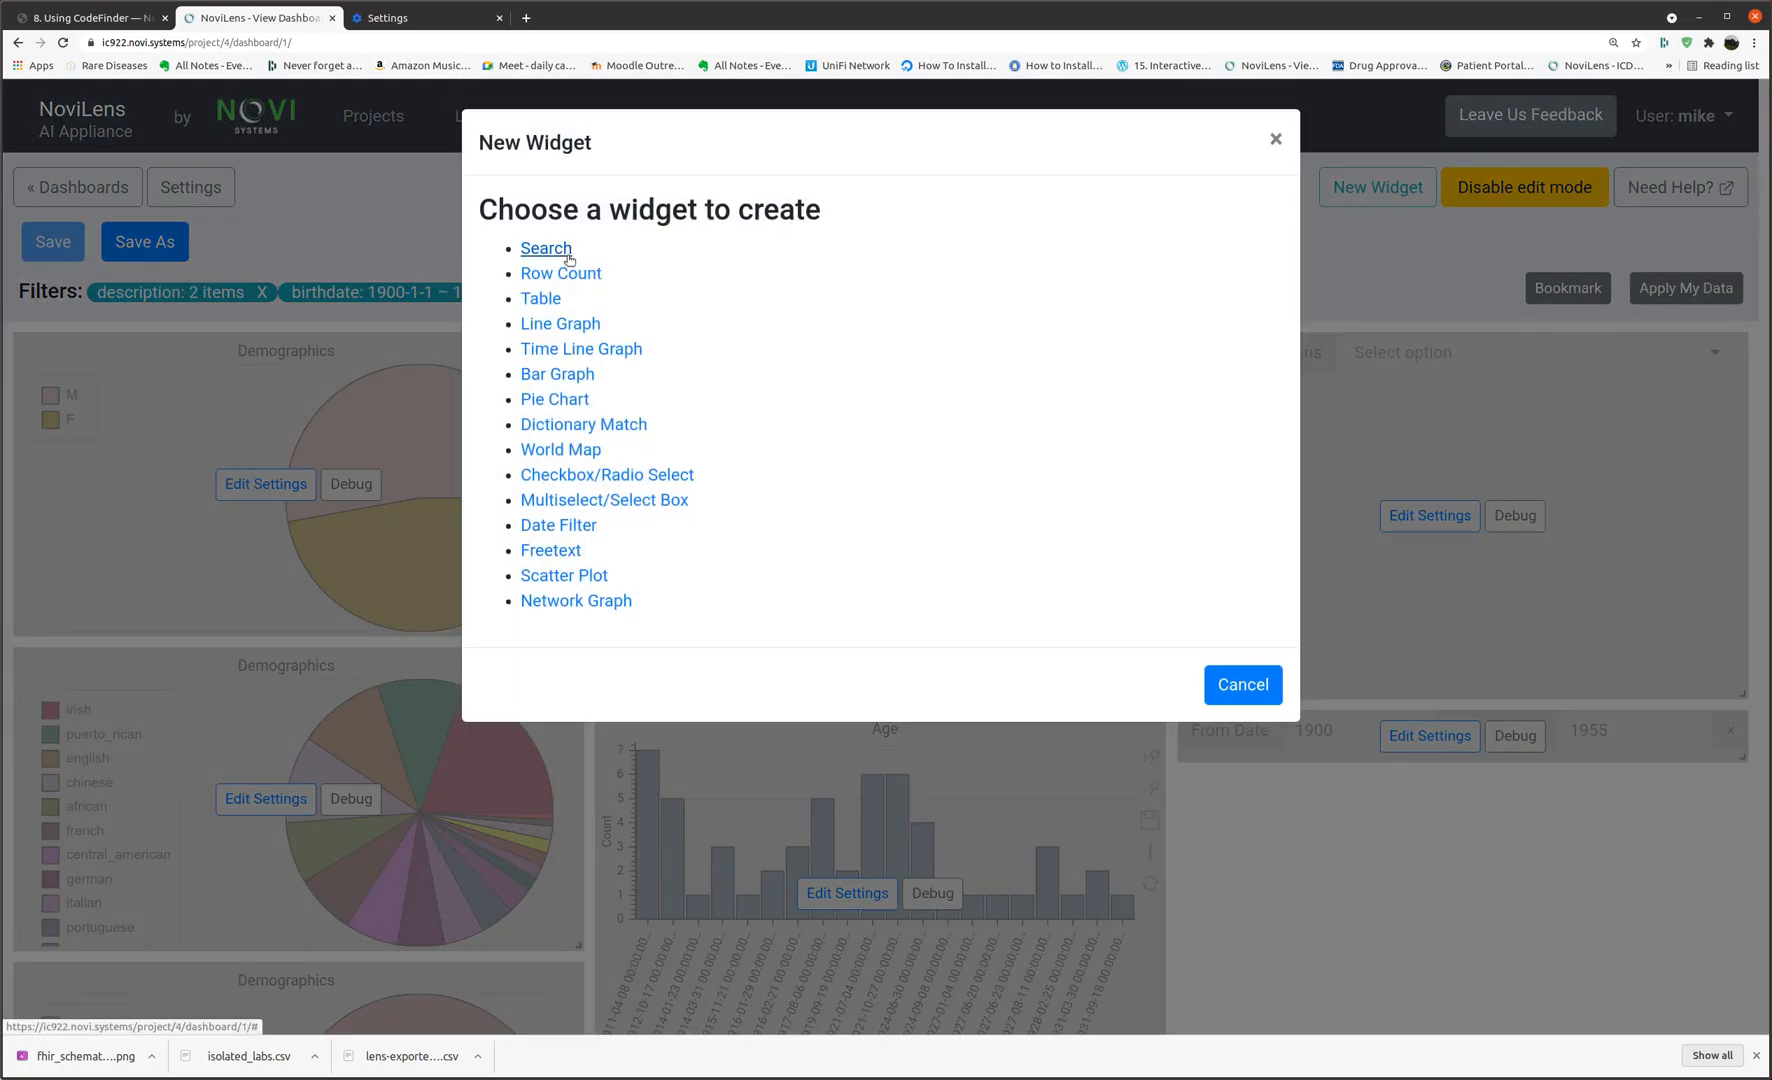
left_click(593, 577)
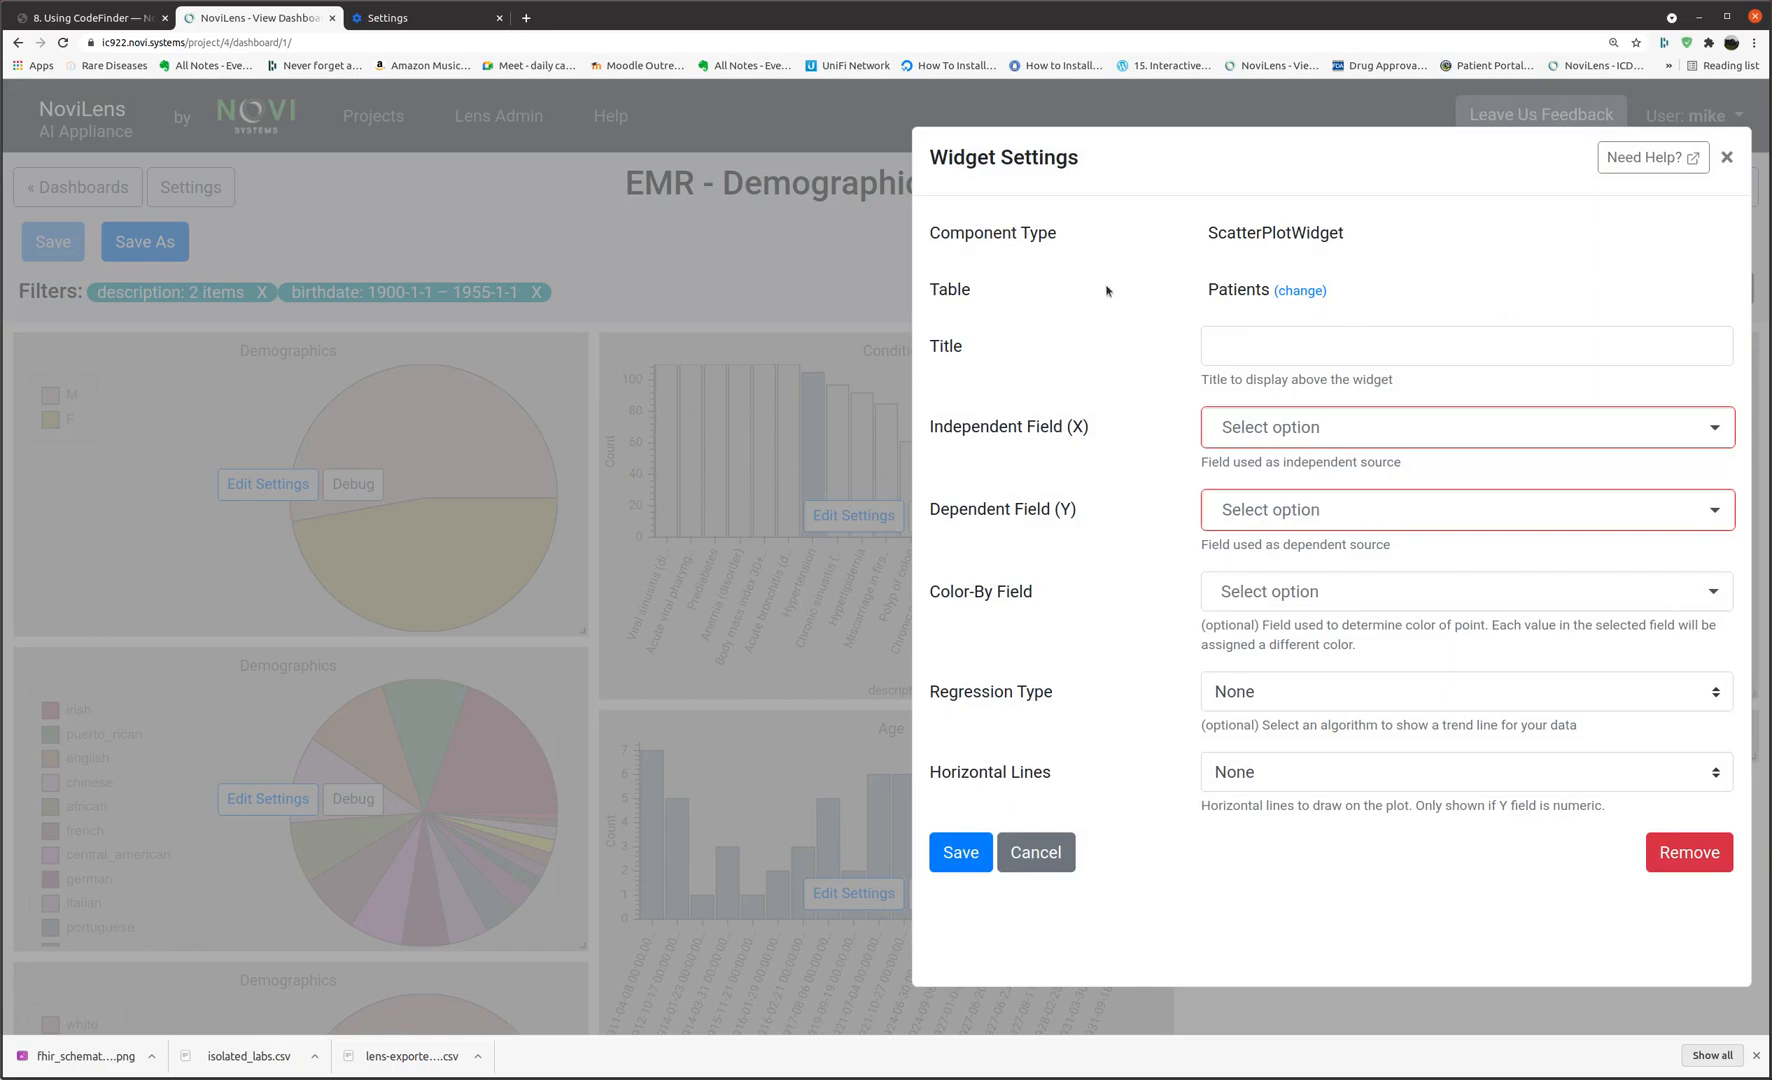
Check the related tables offered for the widget, keep Patients, and title the widget "scatter plot".
left_click(1301, 291)
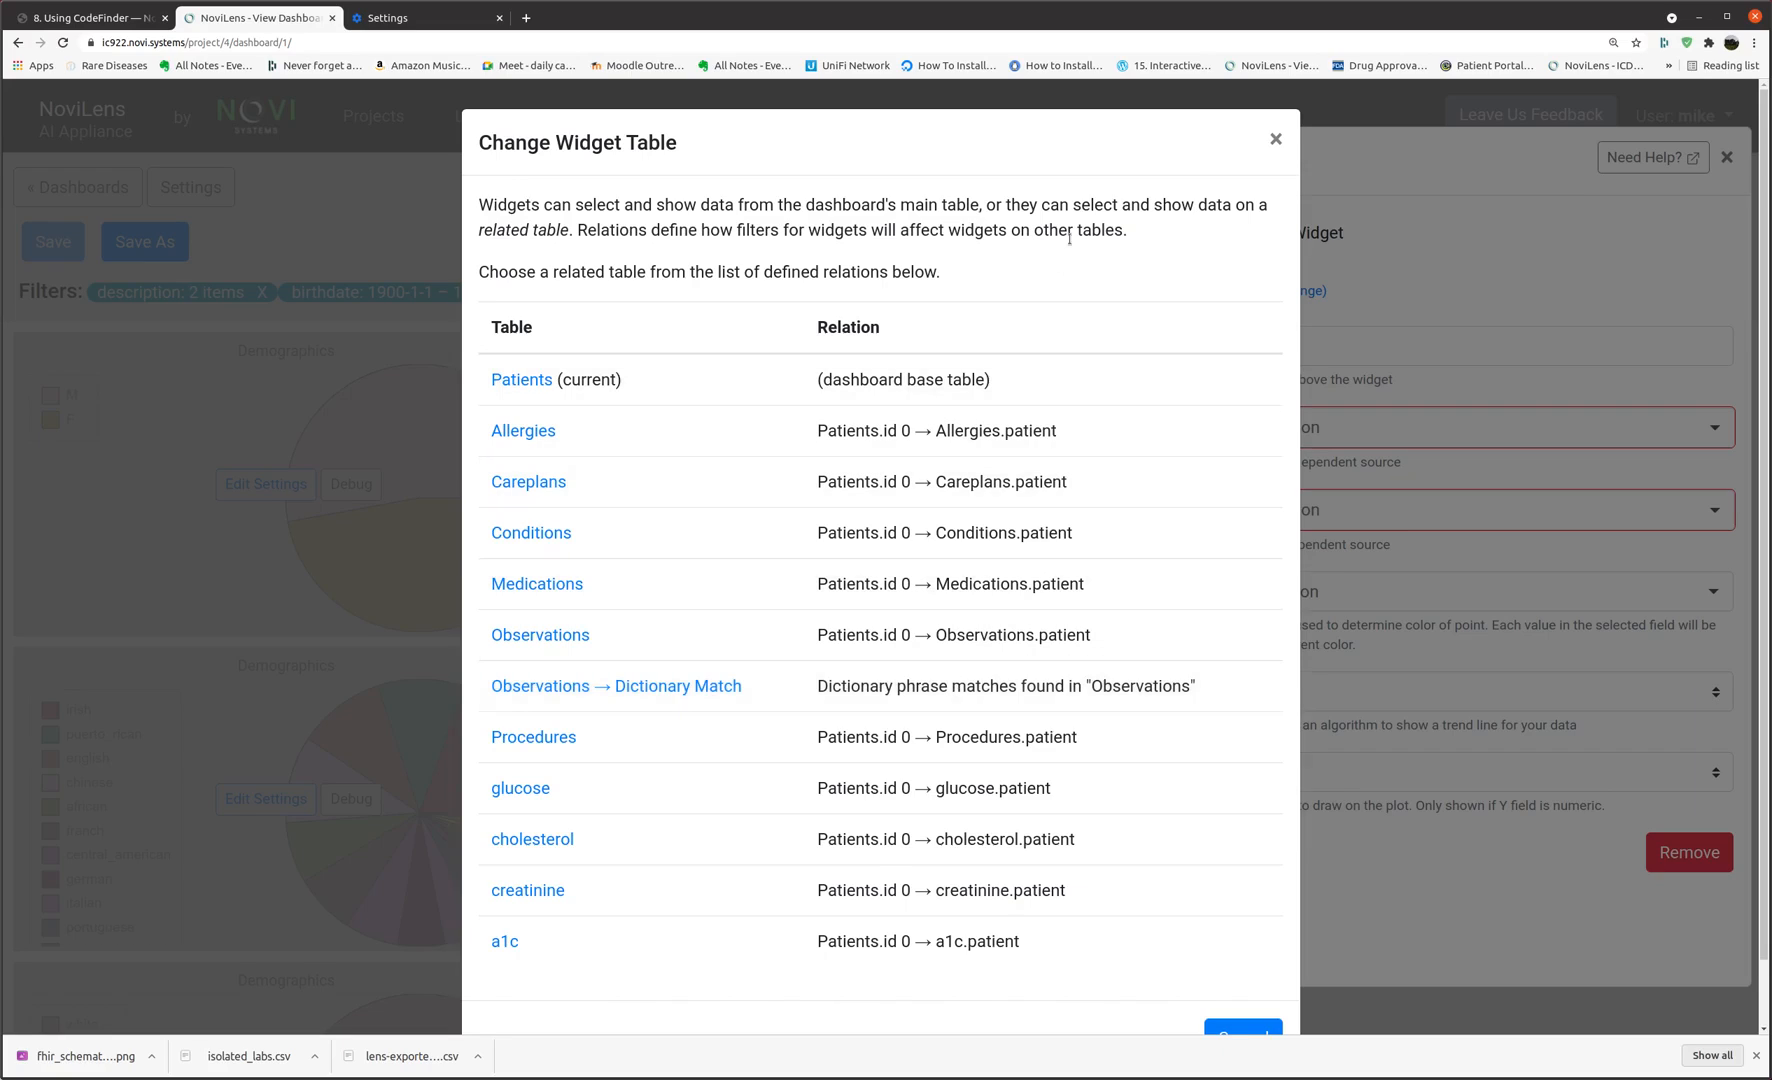
left_click(1276, 142)
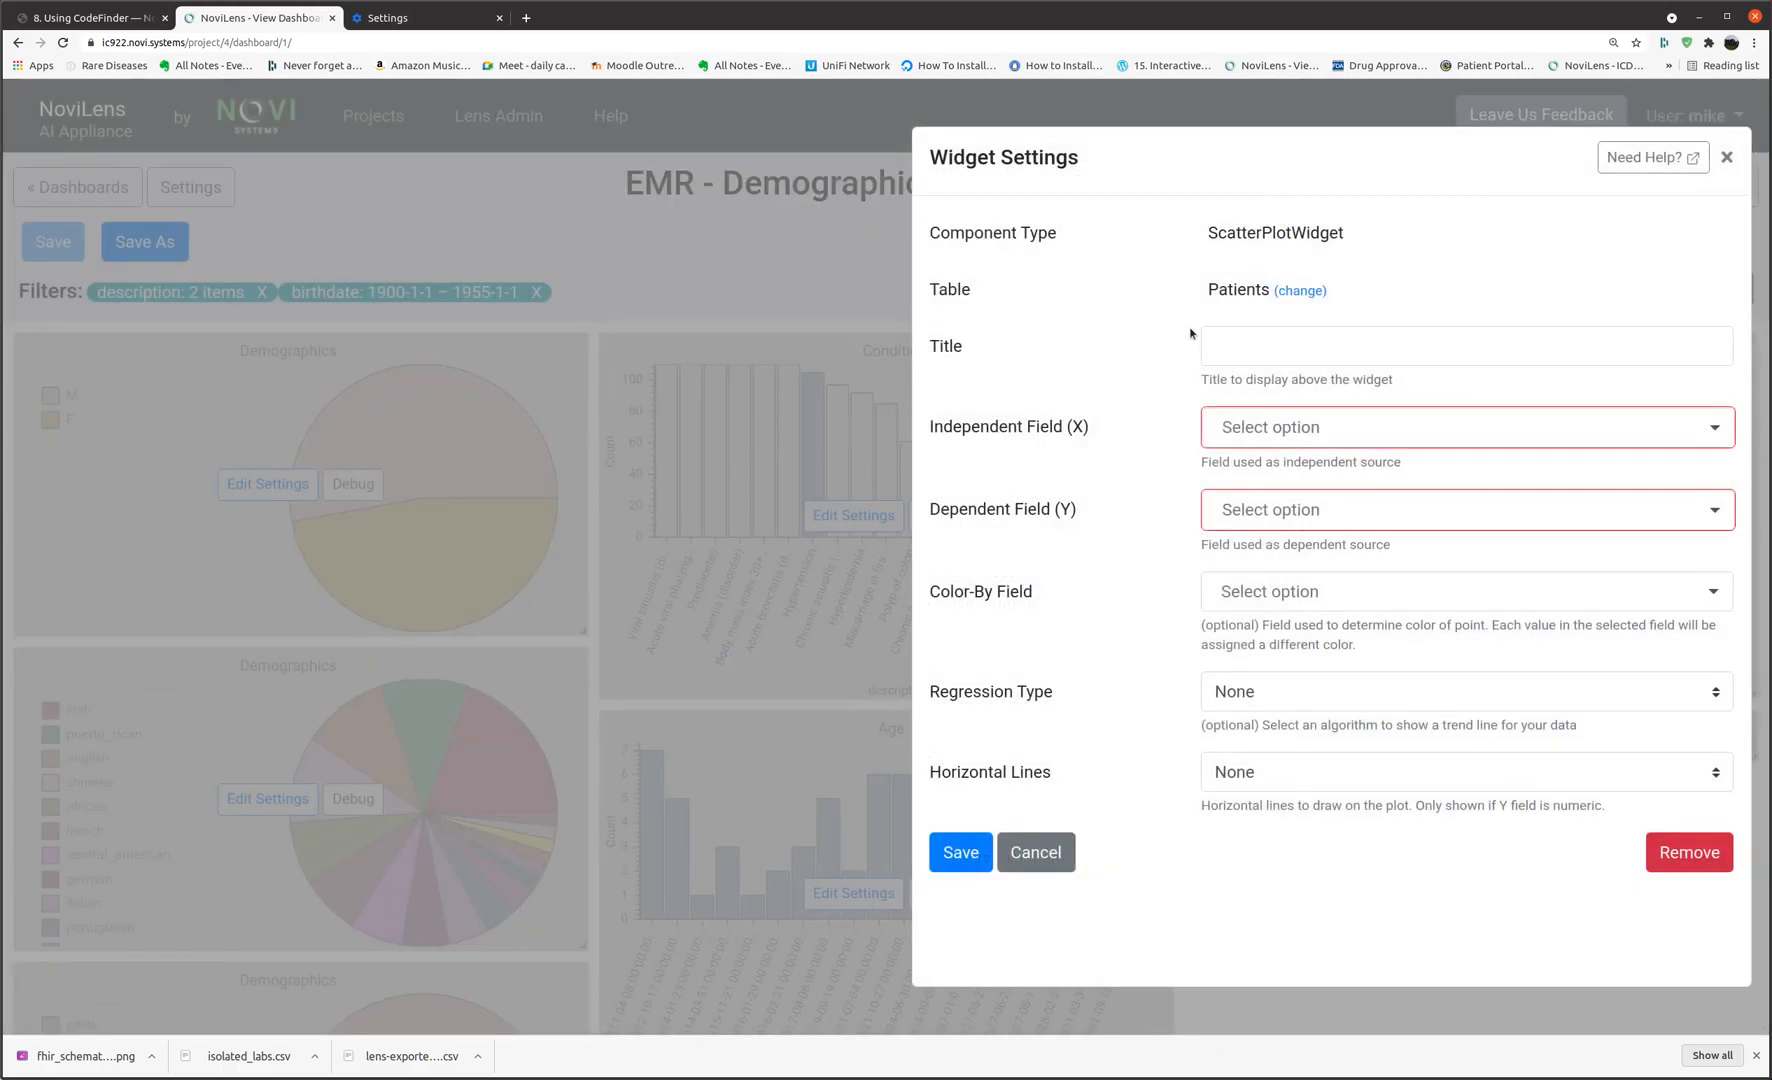
left_click(1305, 350)
type("scattter")
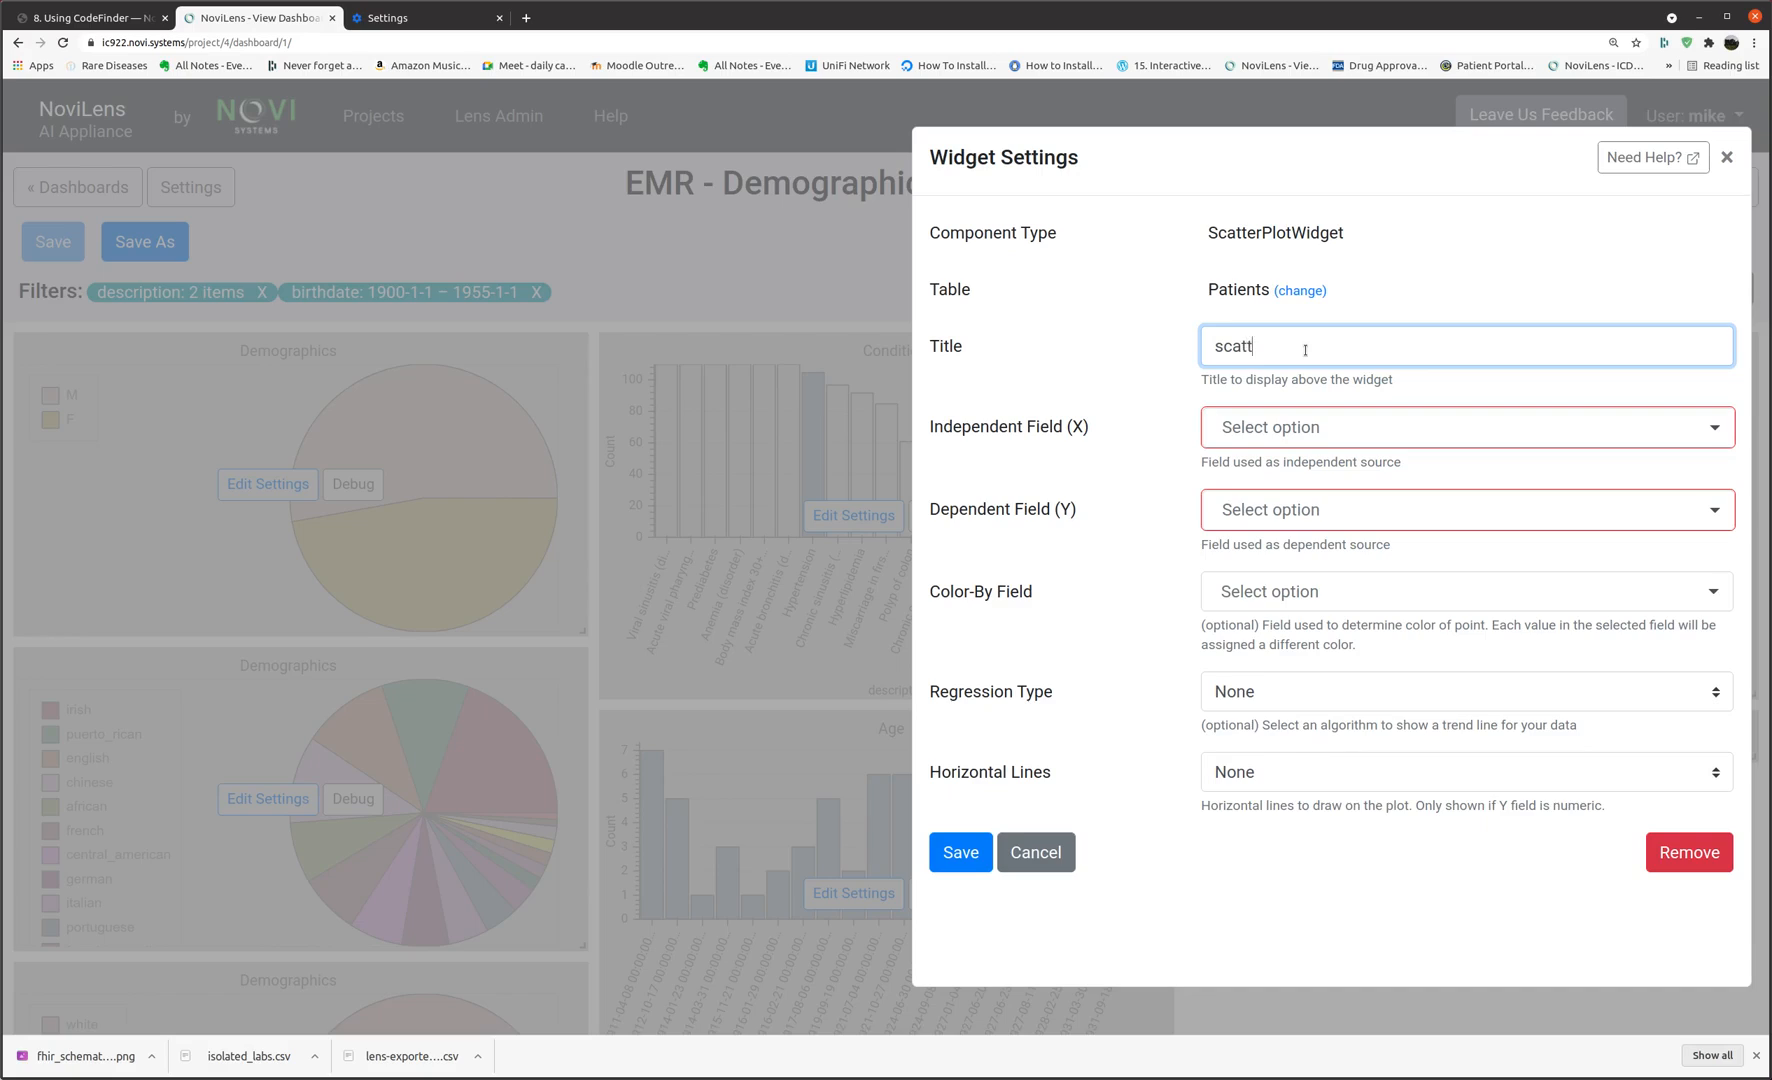
key("BackSpace")
key("BackSpace")
key("BackSpace")
type("ter plot")
Set the scatter plot's independent field to zip and dependent field to birthdate, and save the widget.
left_click(1519, 434)
scroll(1440, 577, "down", 5)
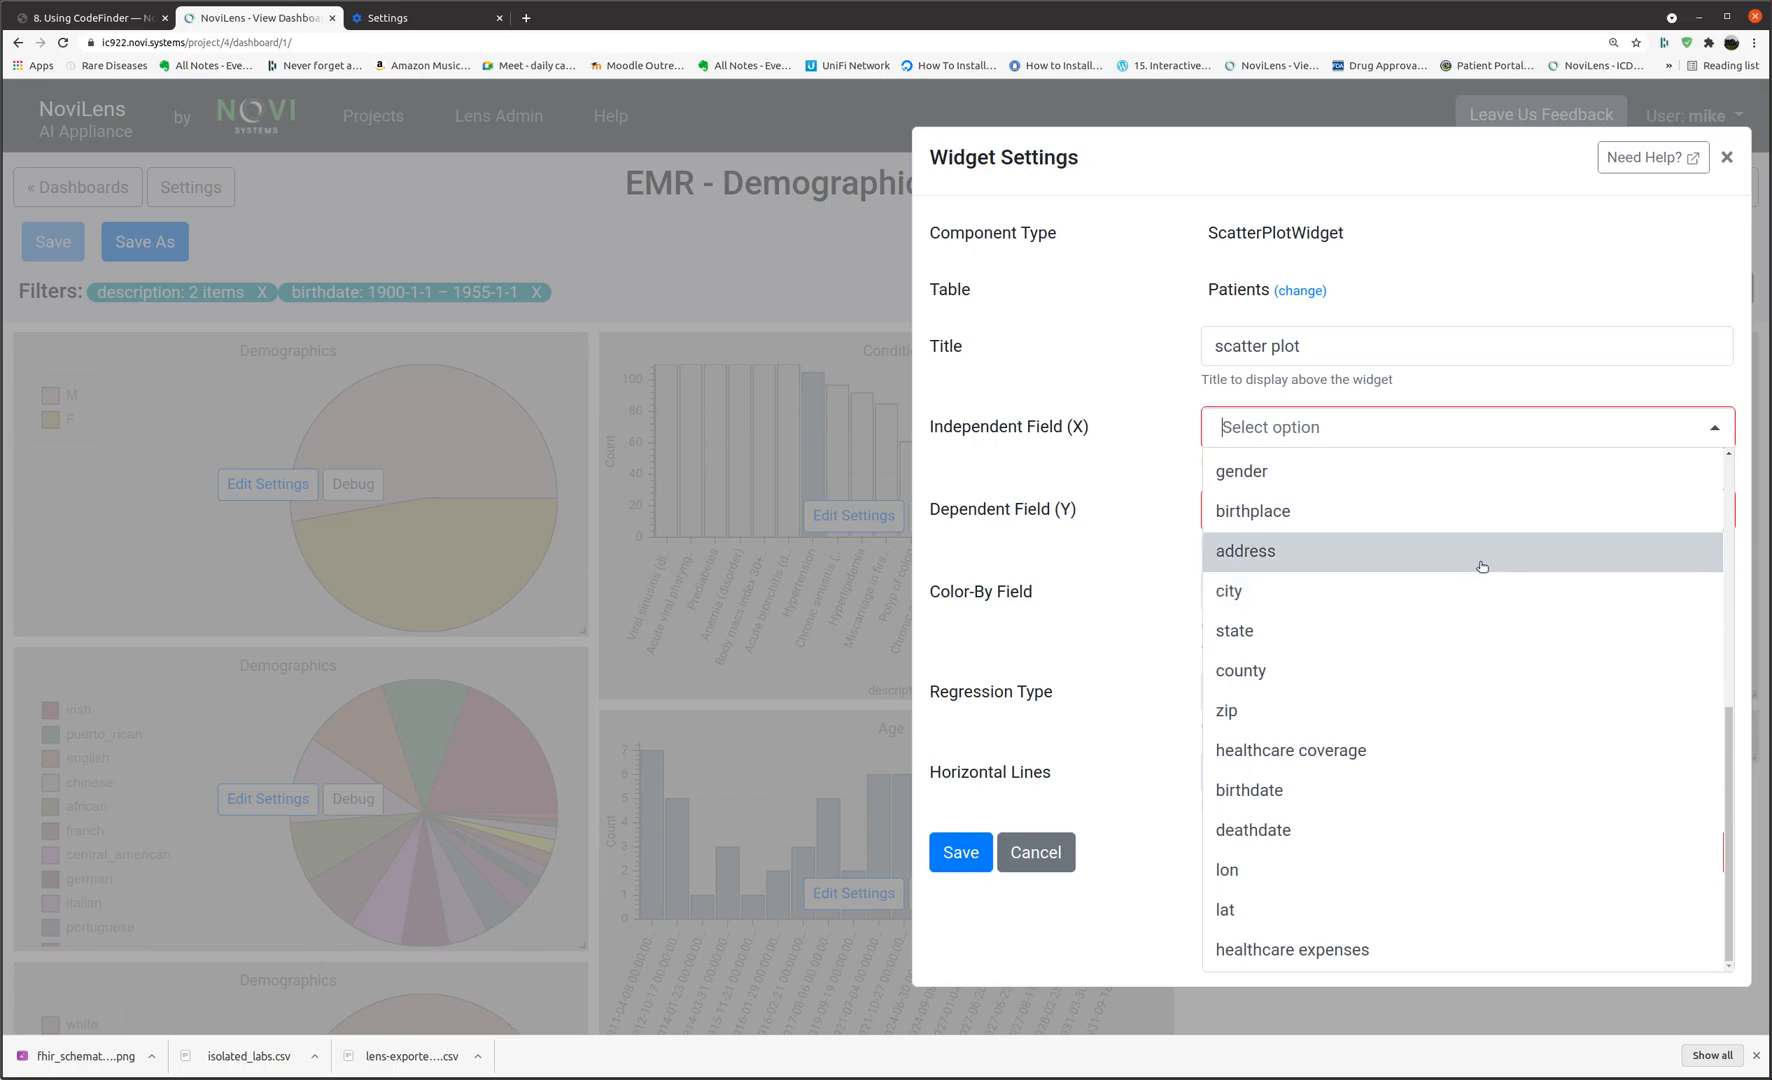
left_click(1410, 721)
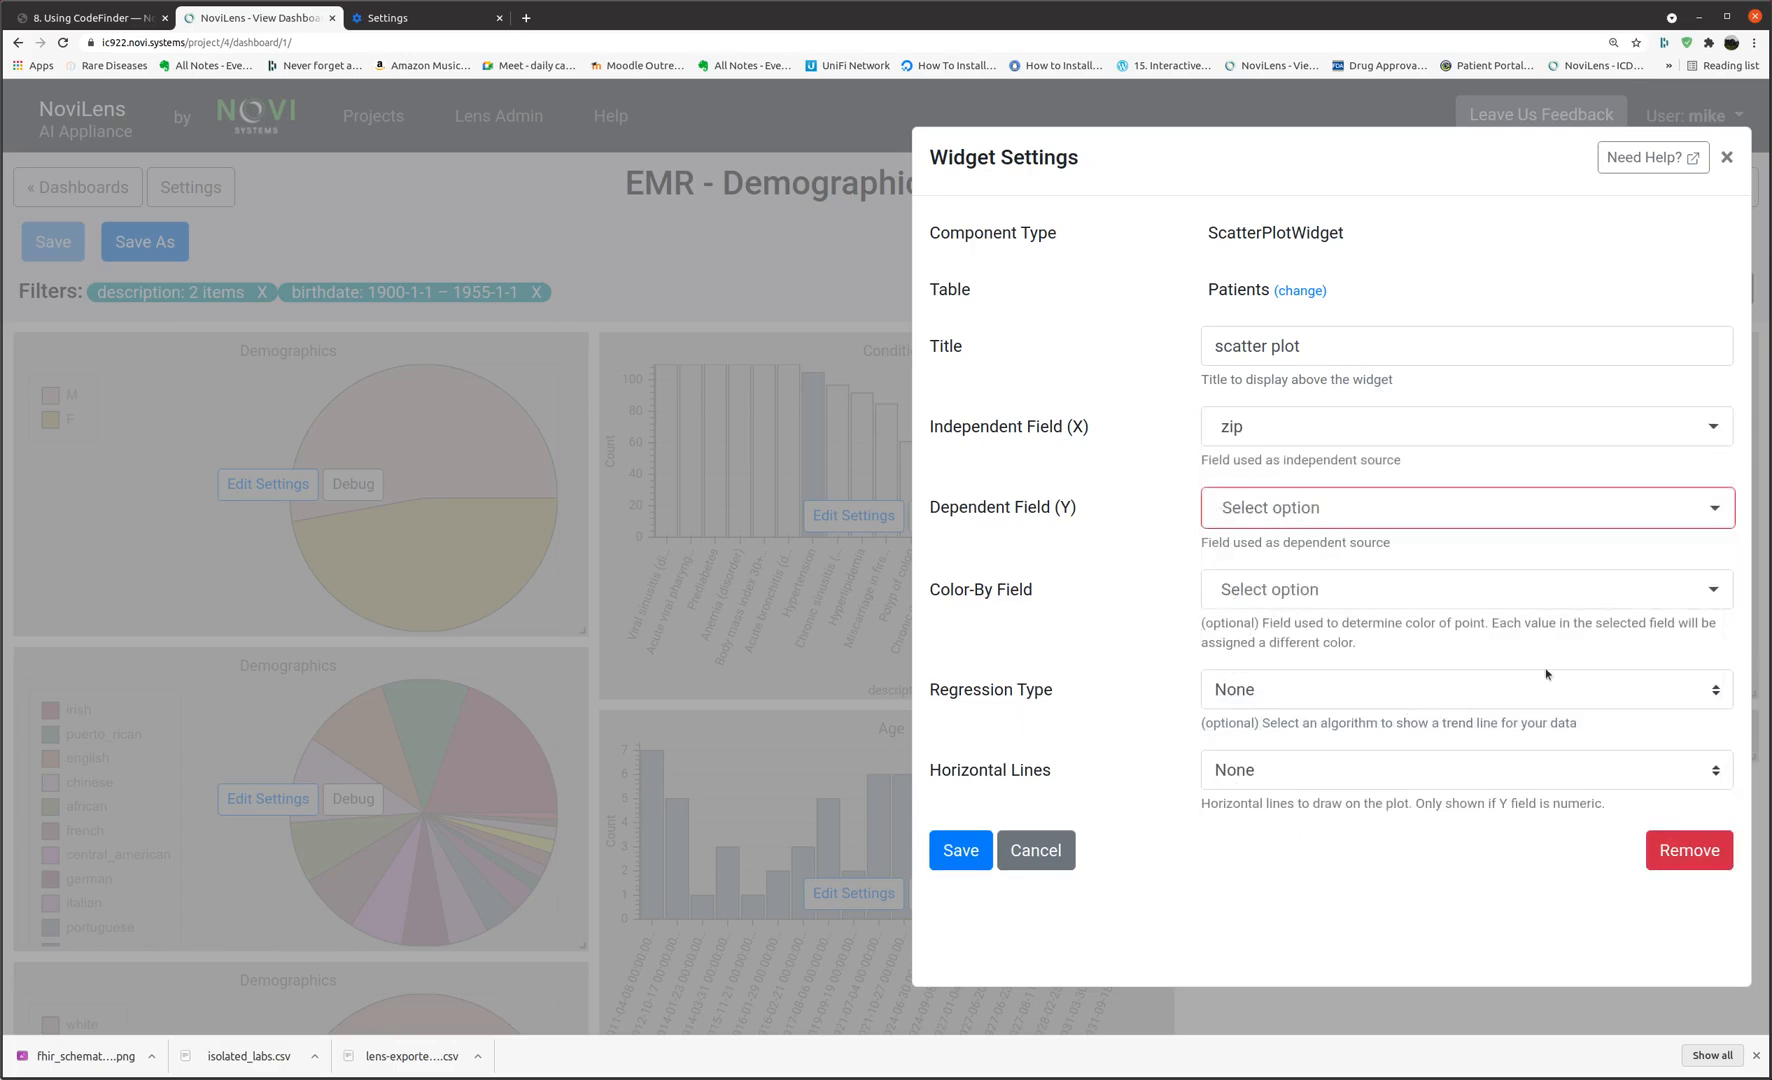
left_click(1708, 516)
scroll(1474, 715, "down", 5)
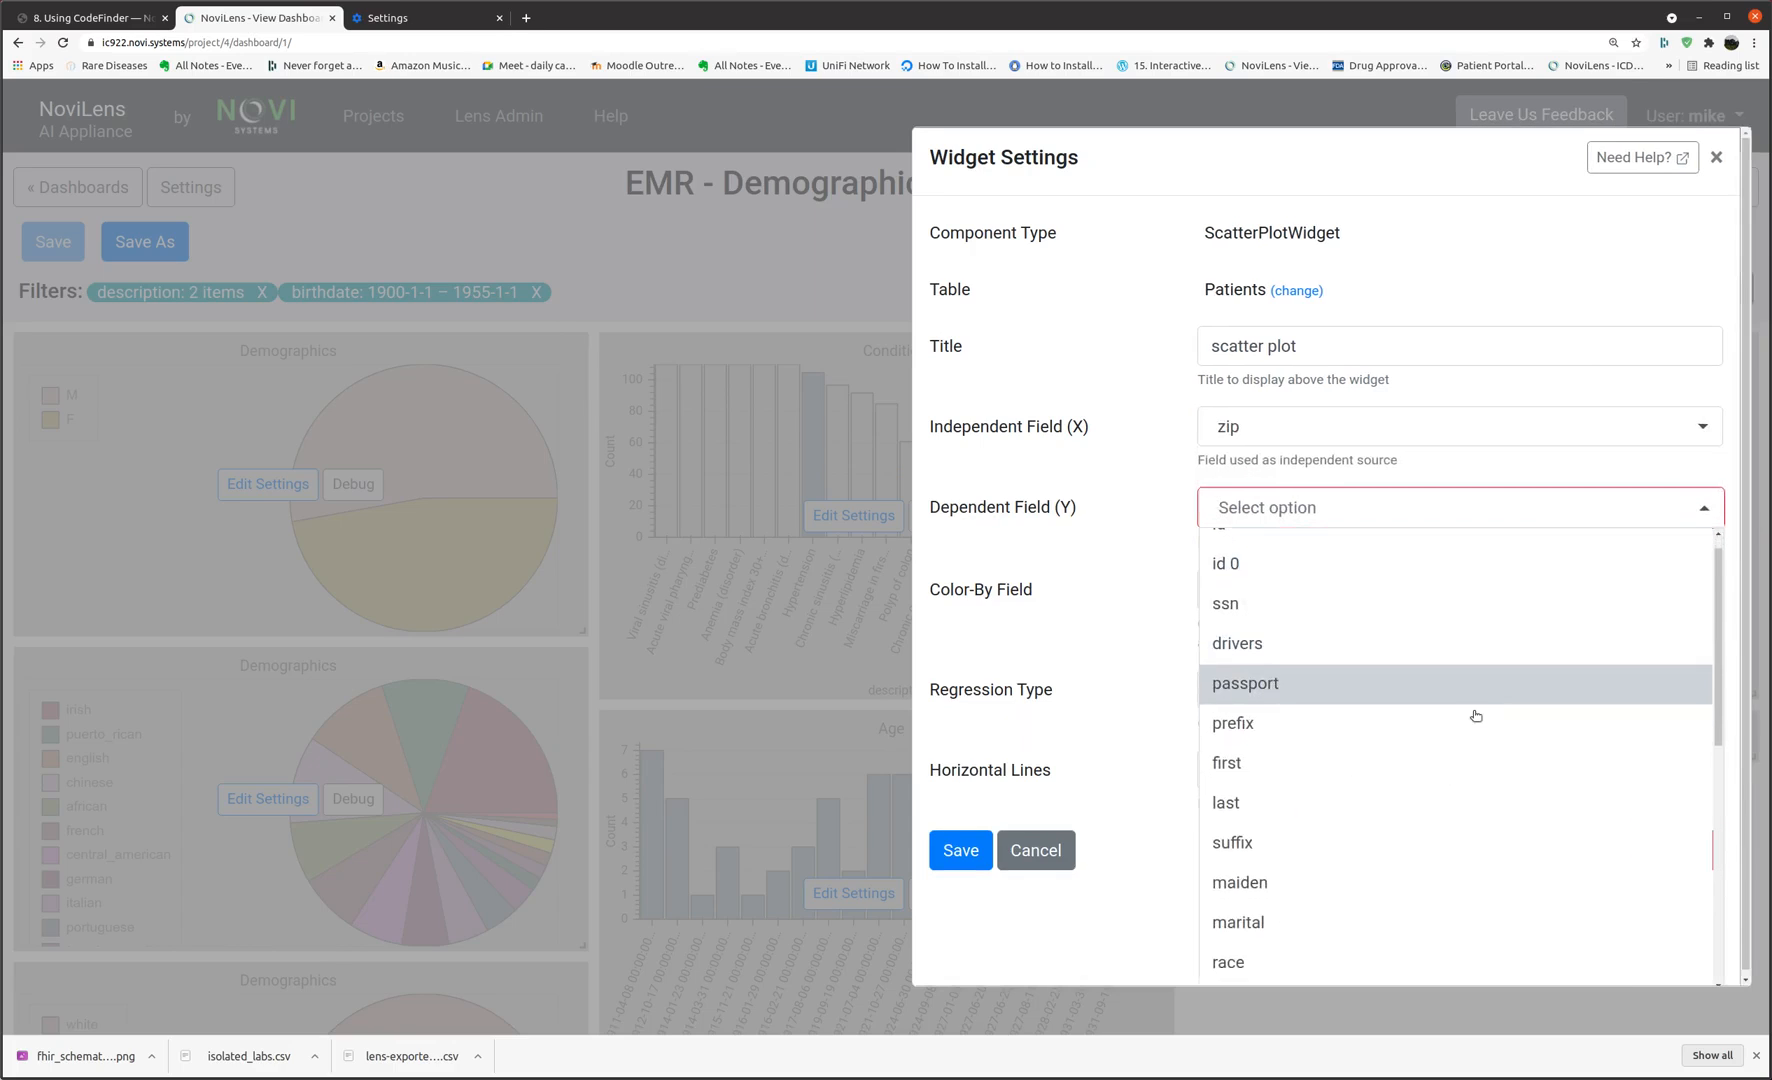
scroll(1475, 714, "down", 2)
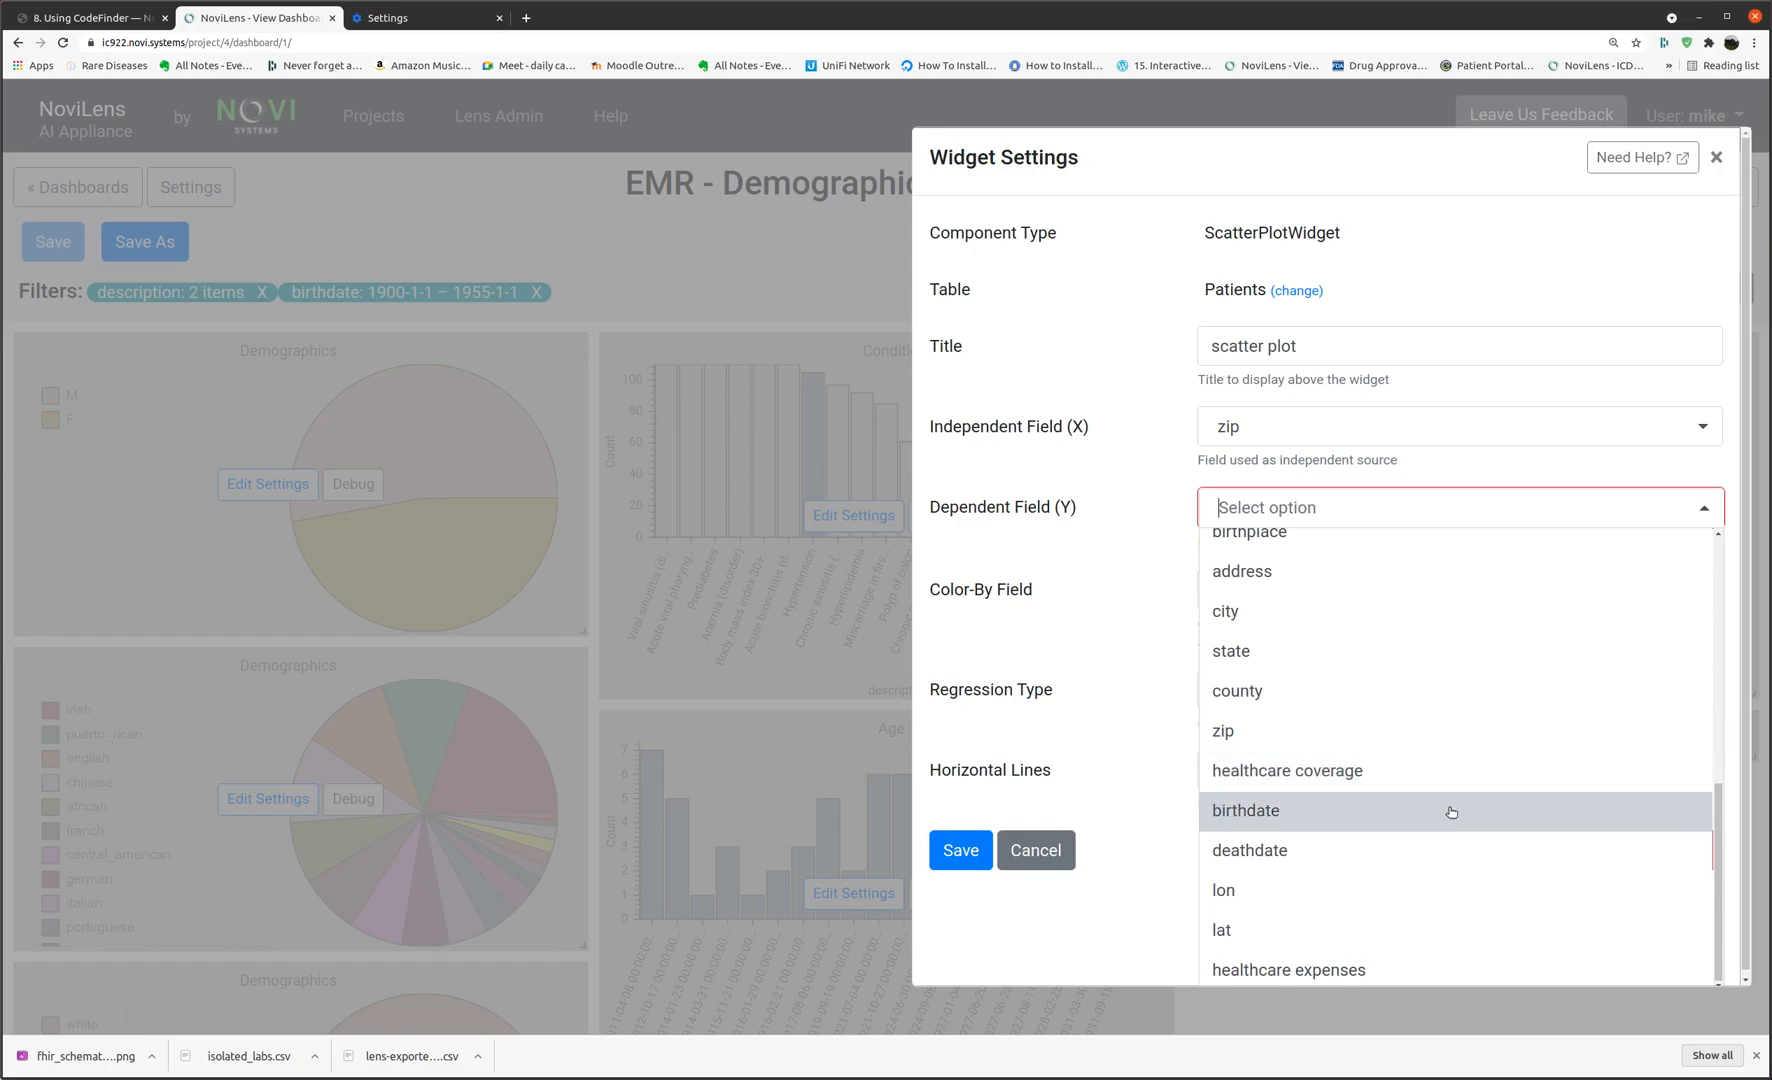
left_click(1450, 812)
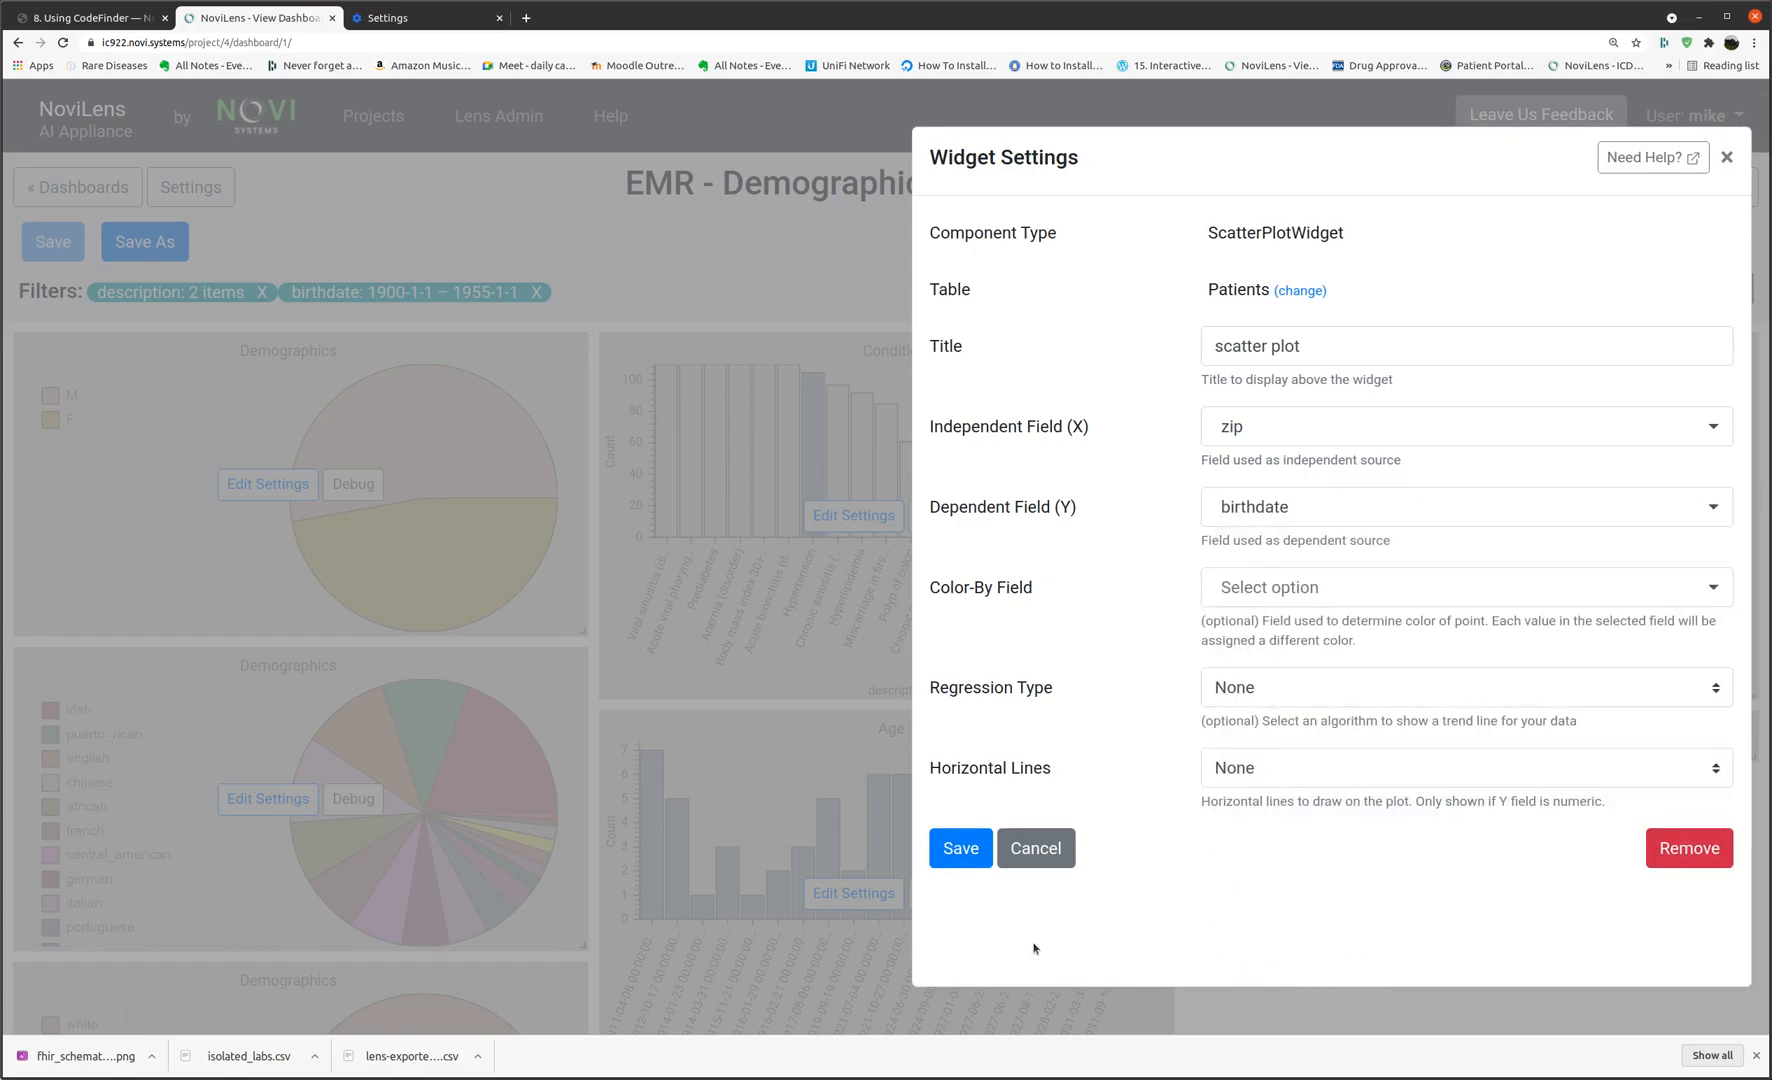
left_click(944, 858)
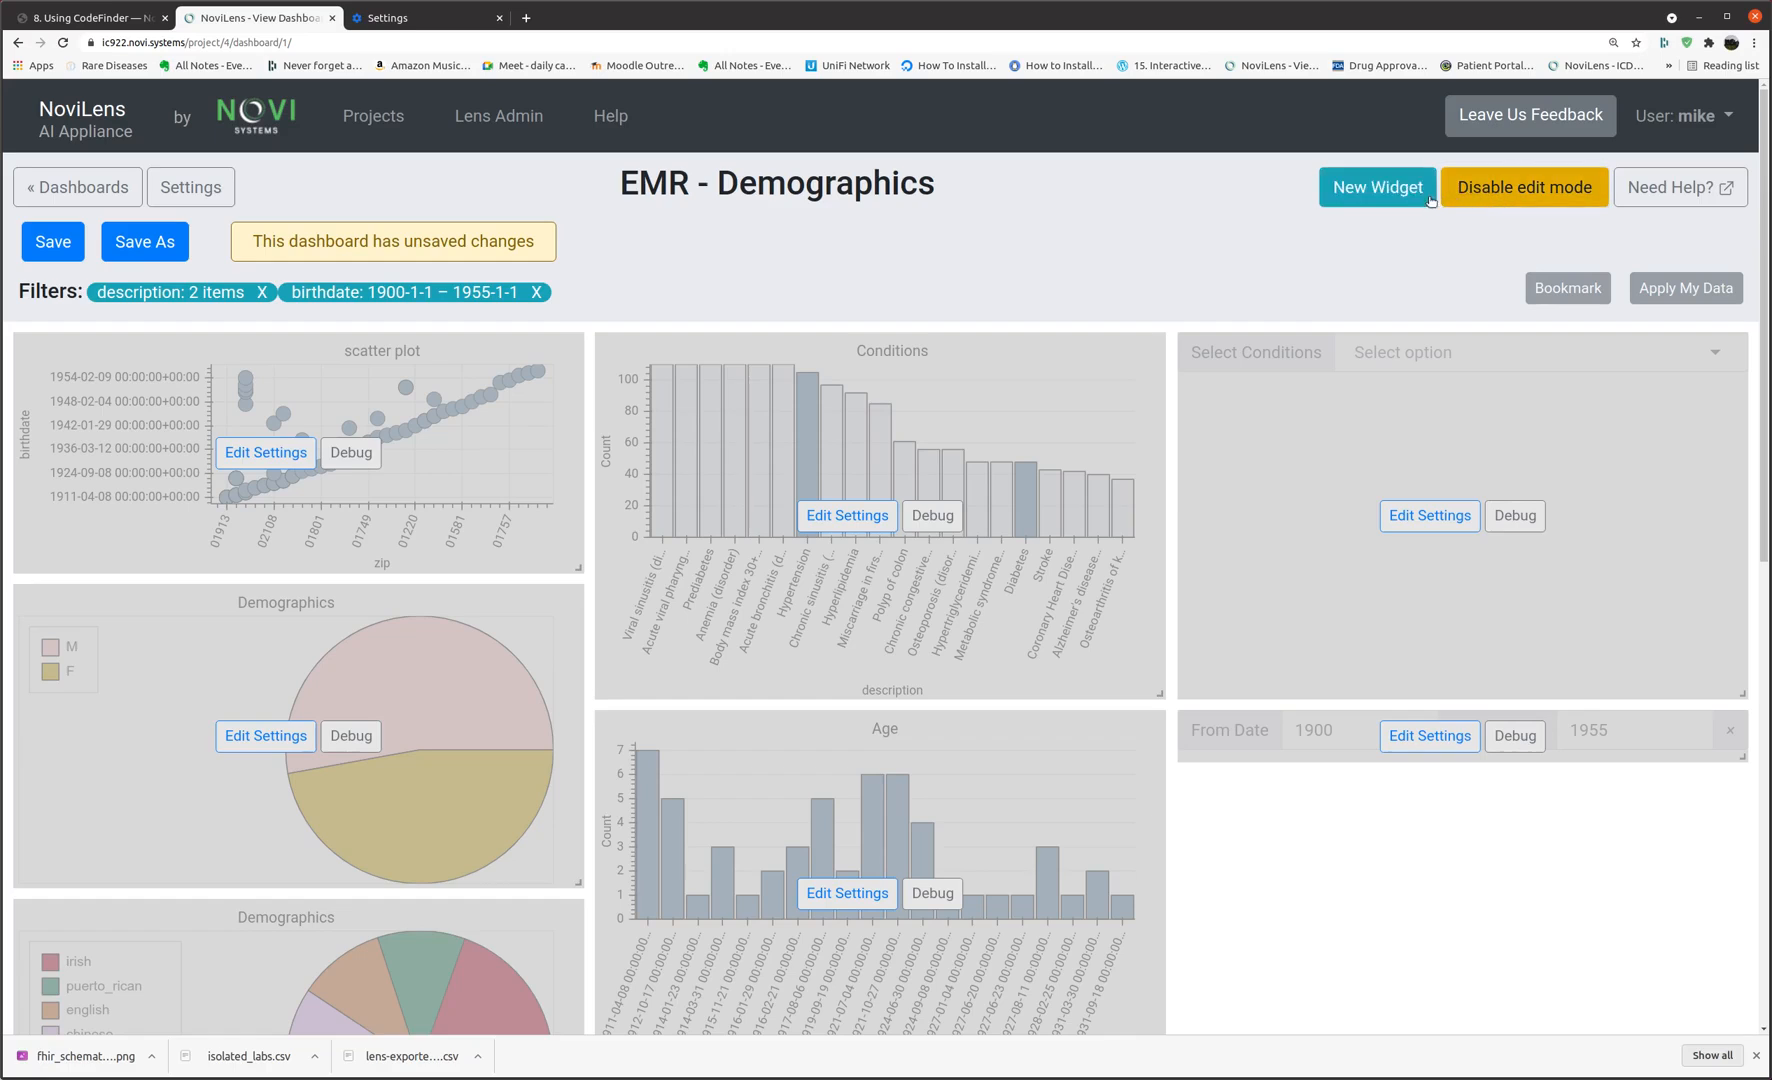
Turn off edit mode and review the dashboard's charts down to the Patients table.
left_click(1534, 189)
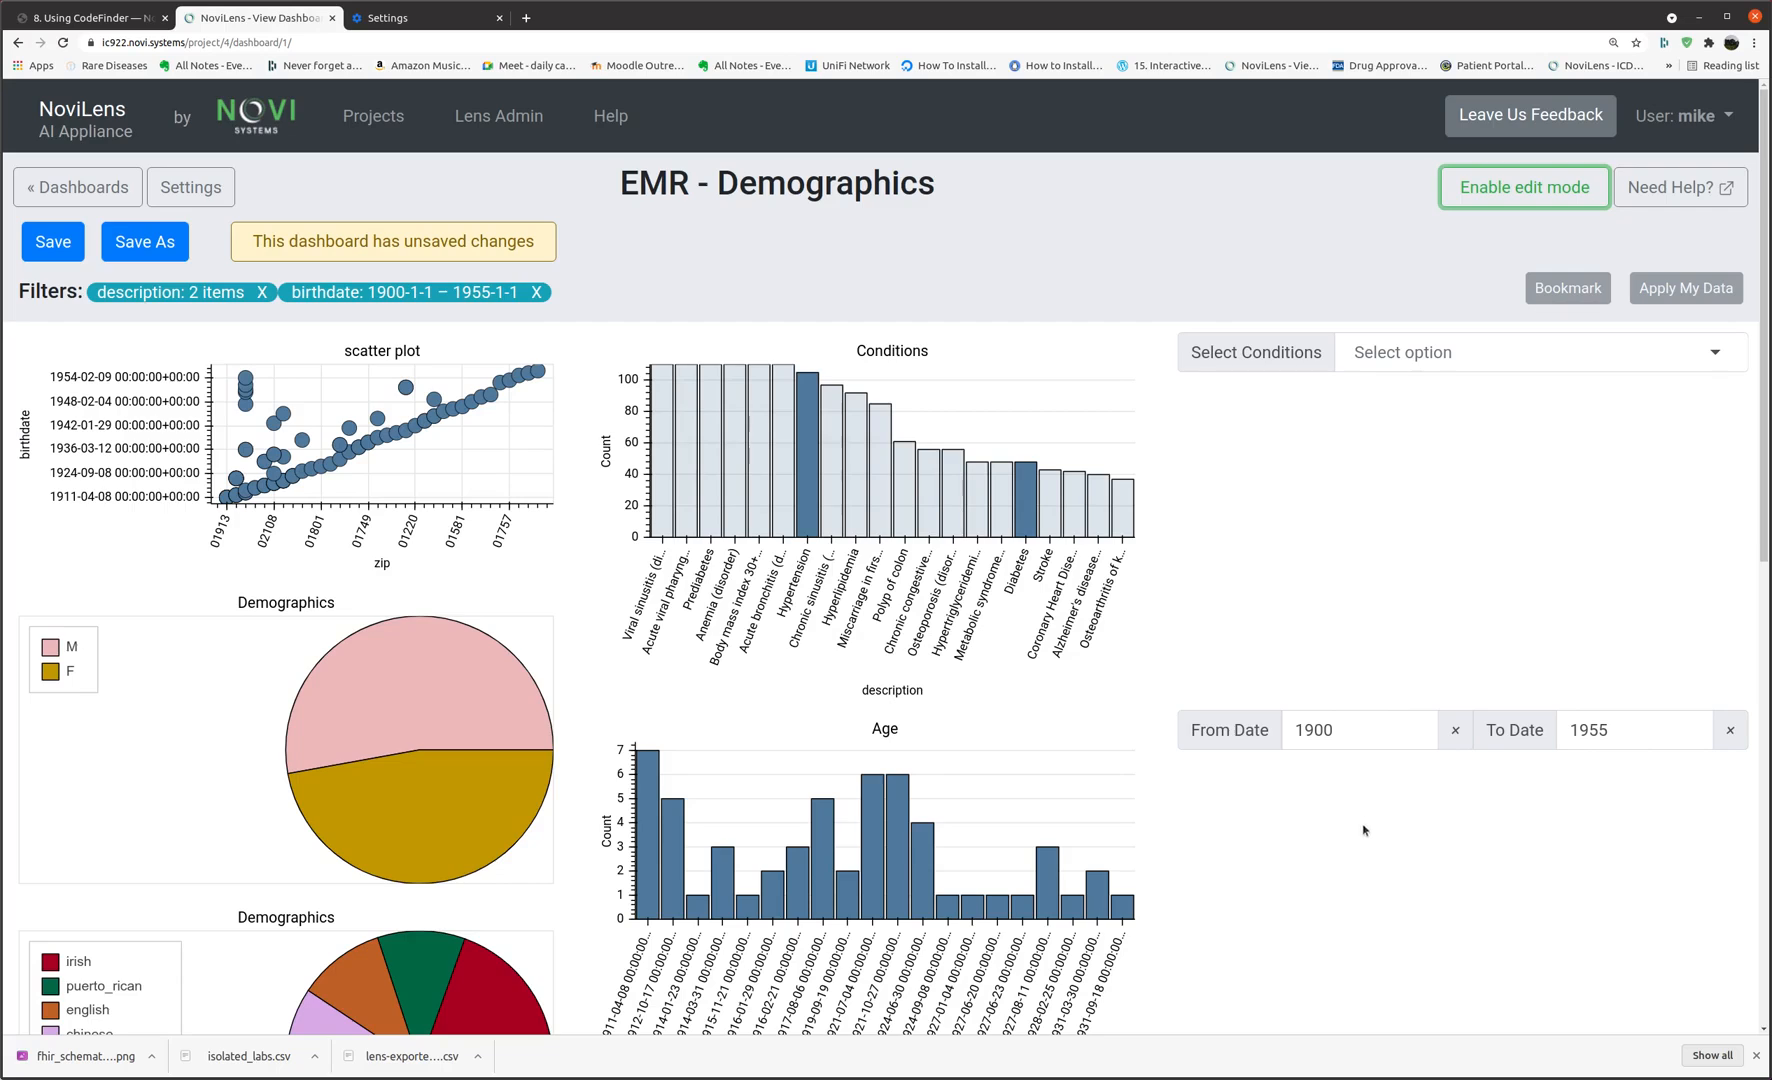
scroll(1362, 836, "down", 2)
scroll(1362, 836, "down", 3)
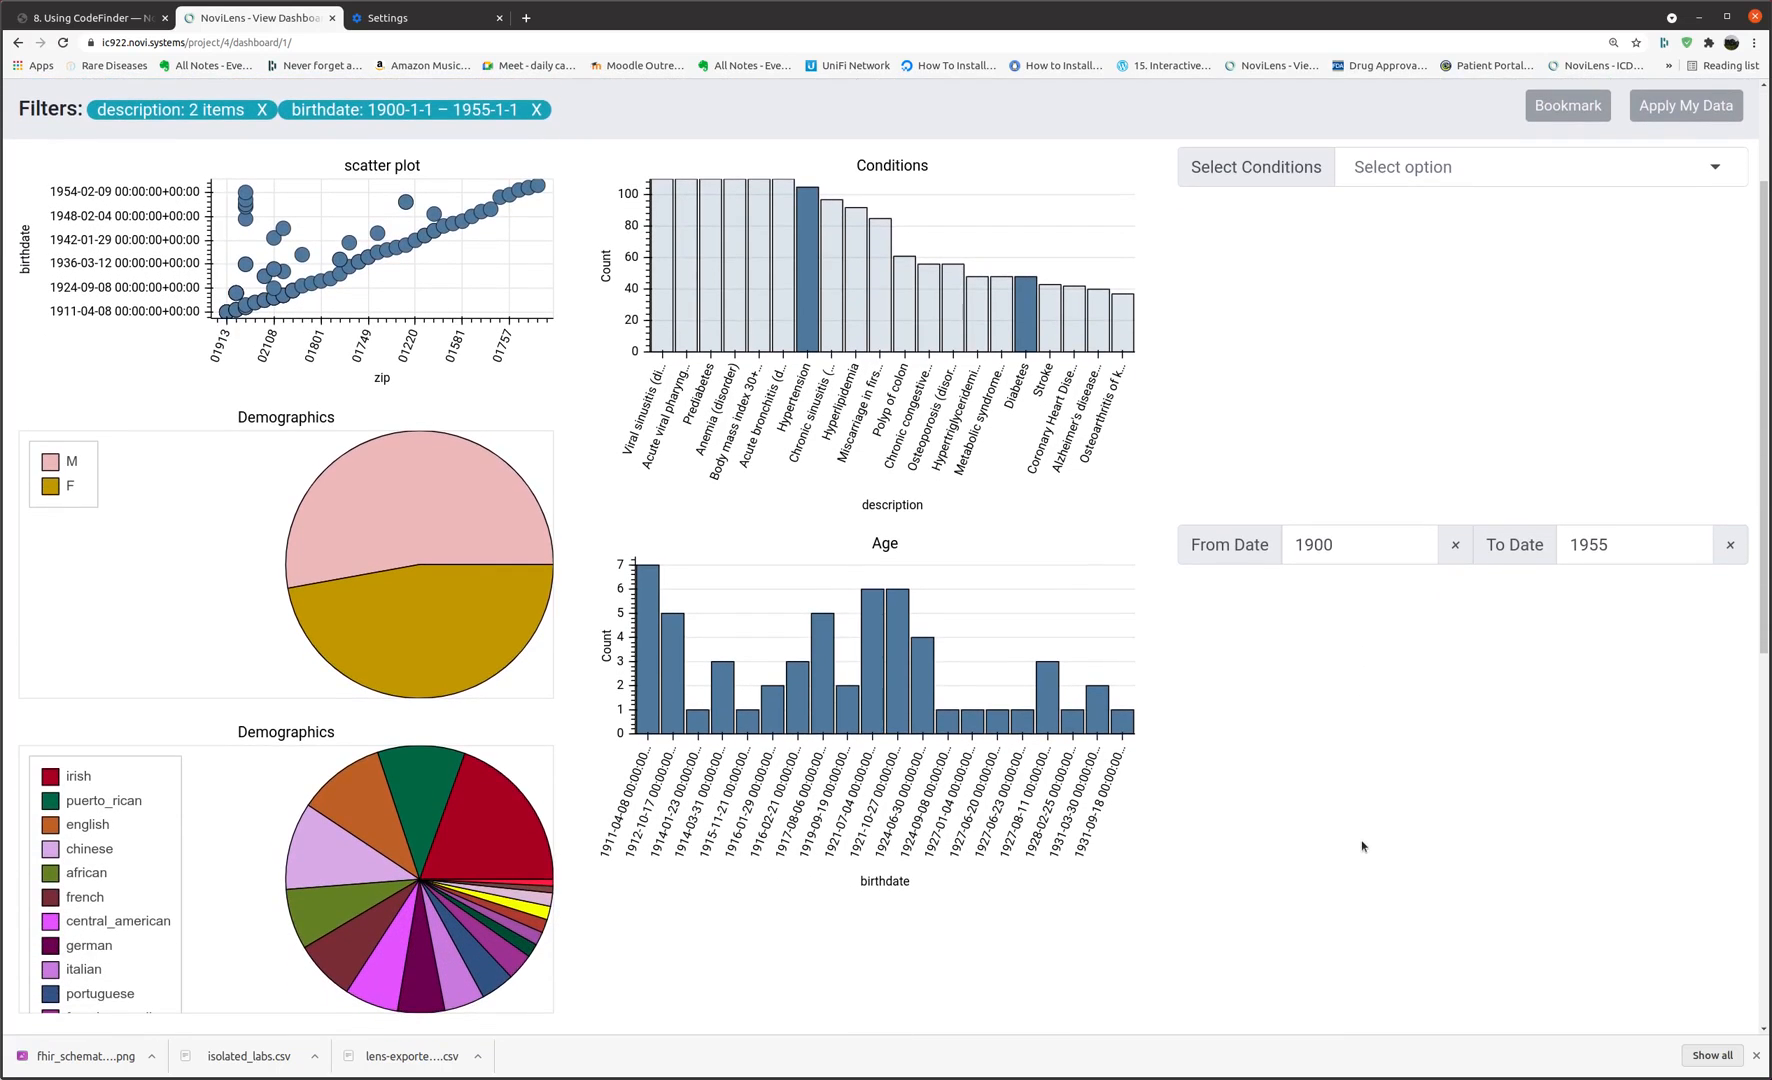
scroll(1362, 846, "down", 6)
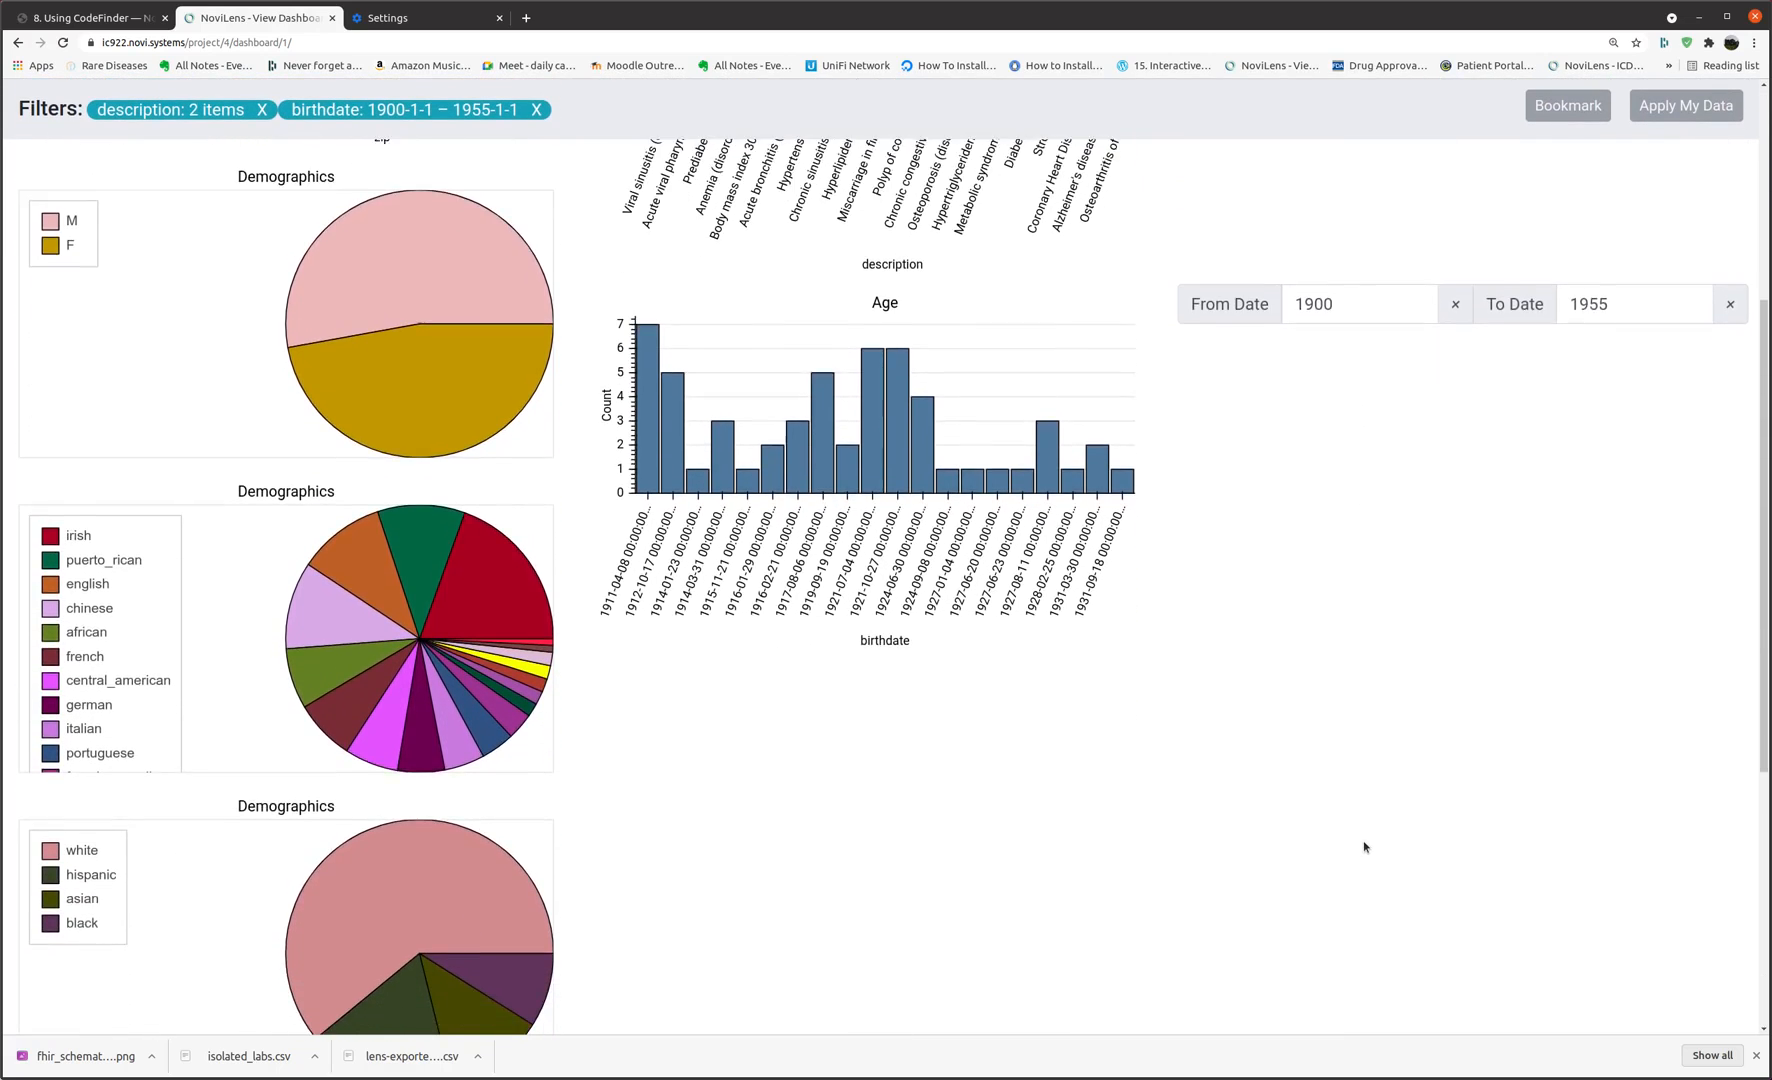
scroll(1364, 847, "down", 3)
scroll(1364, 847, "up", 5)
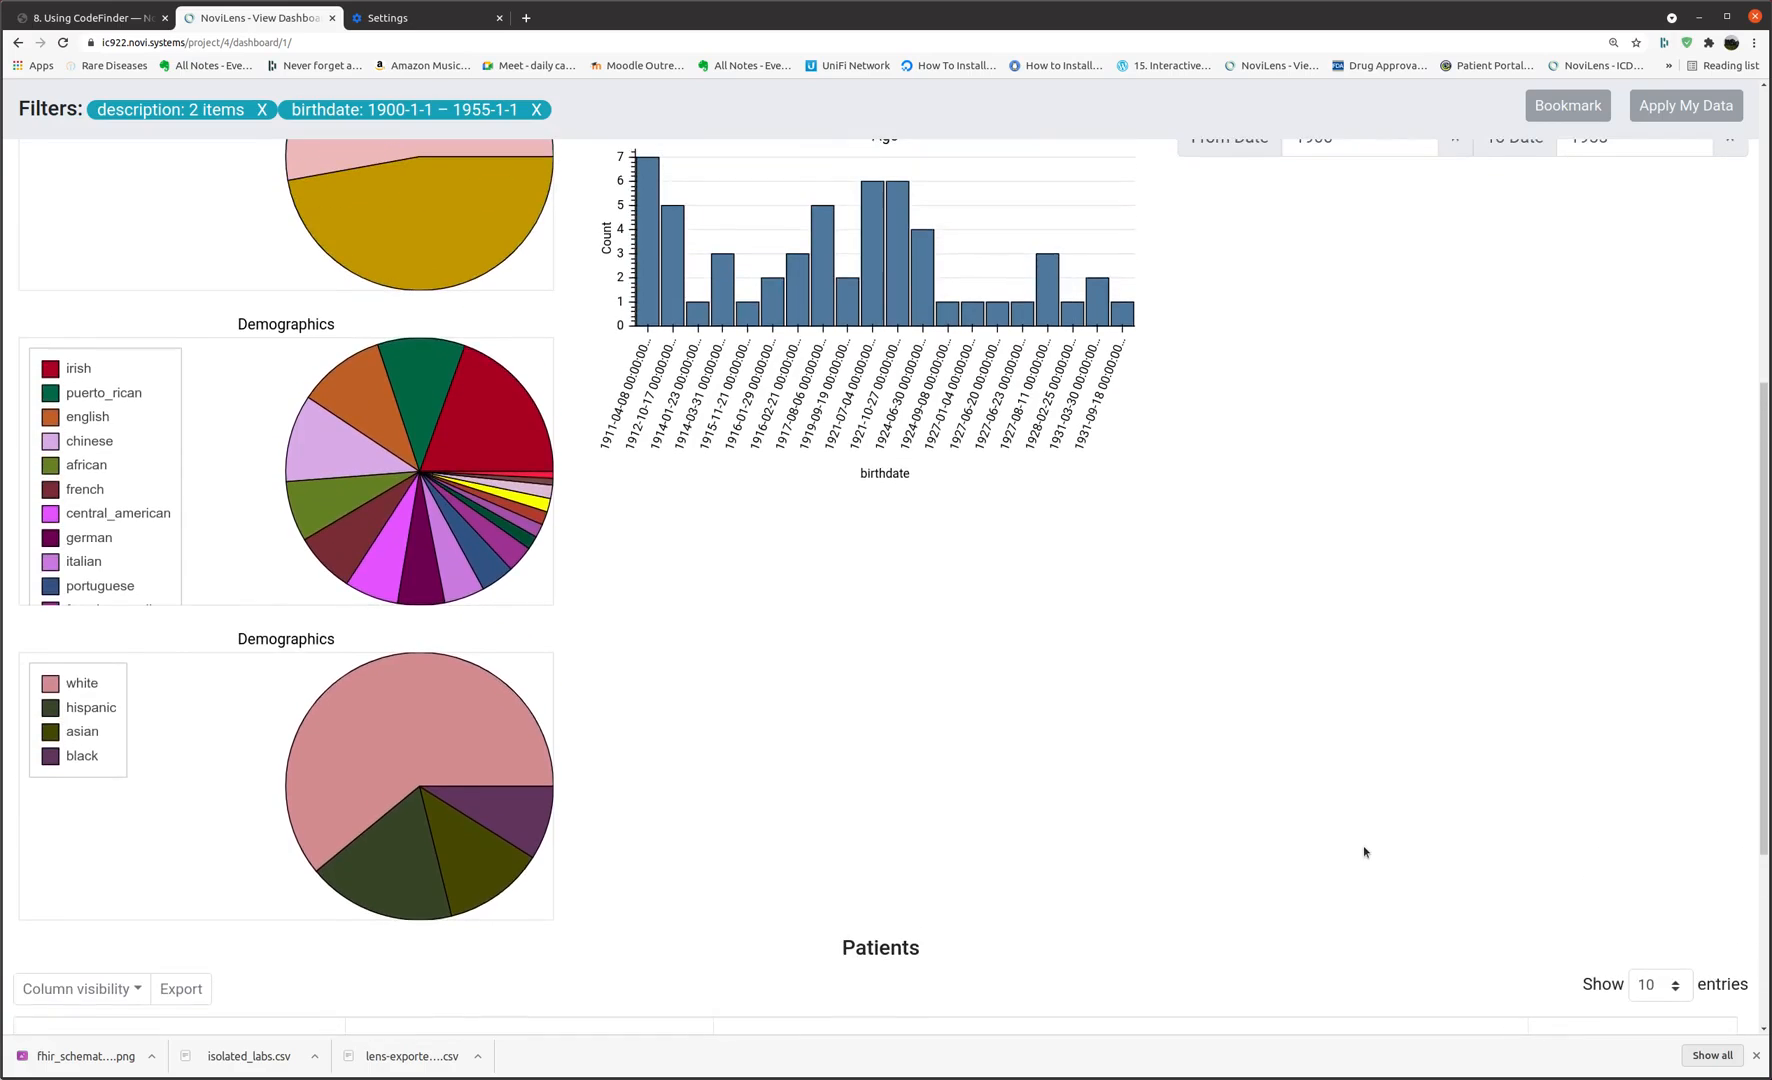
scroll(1375, 849, "up", 5)
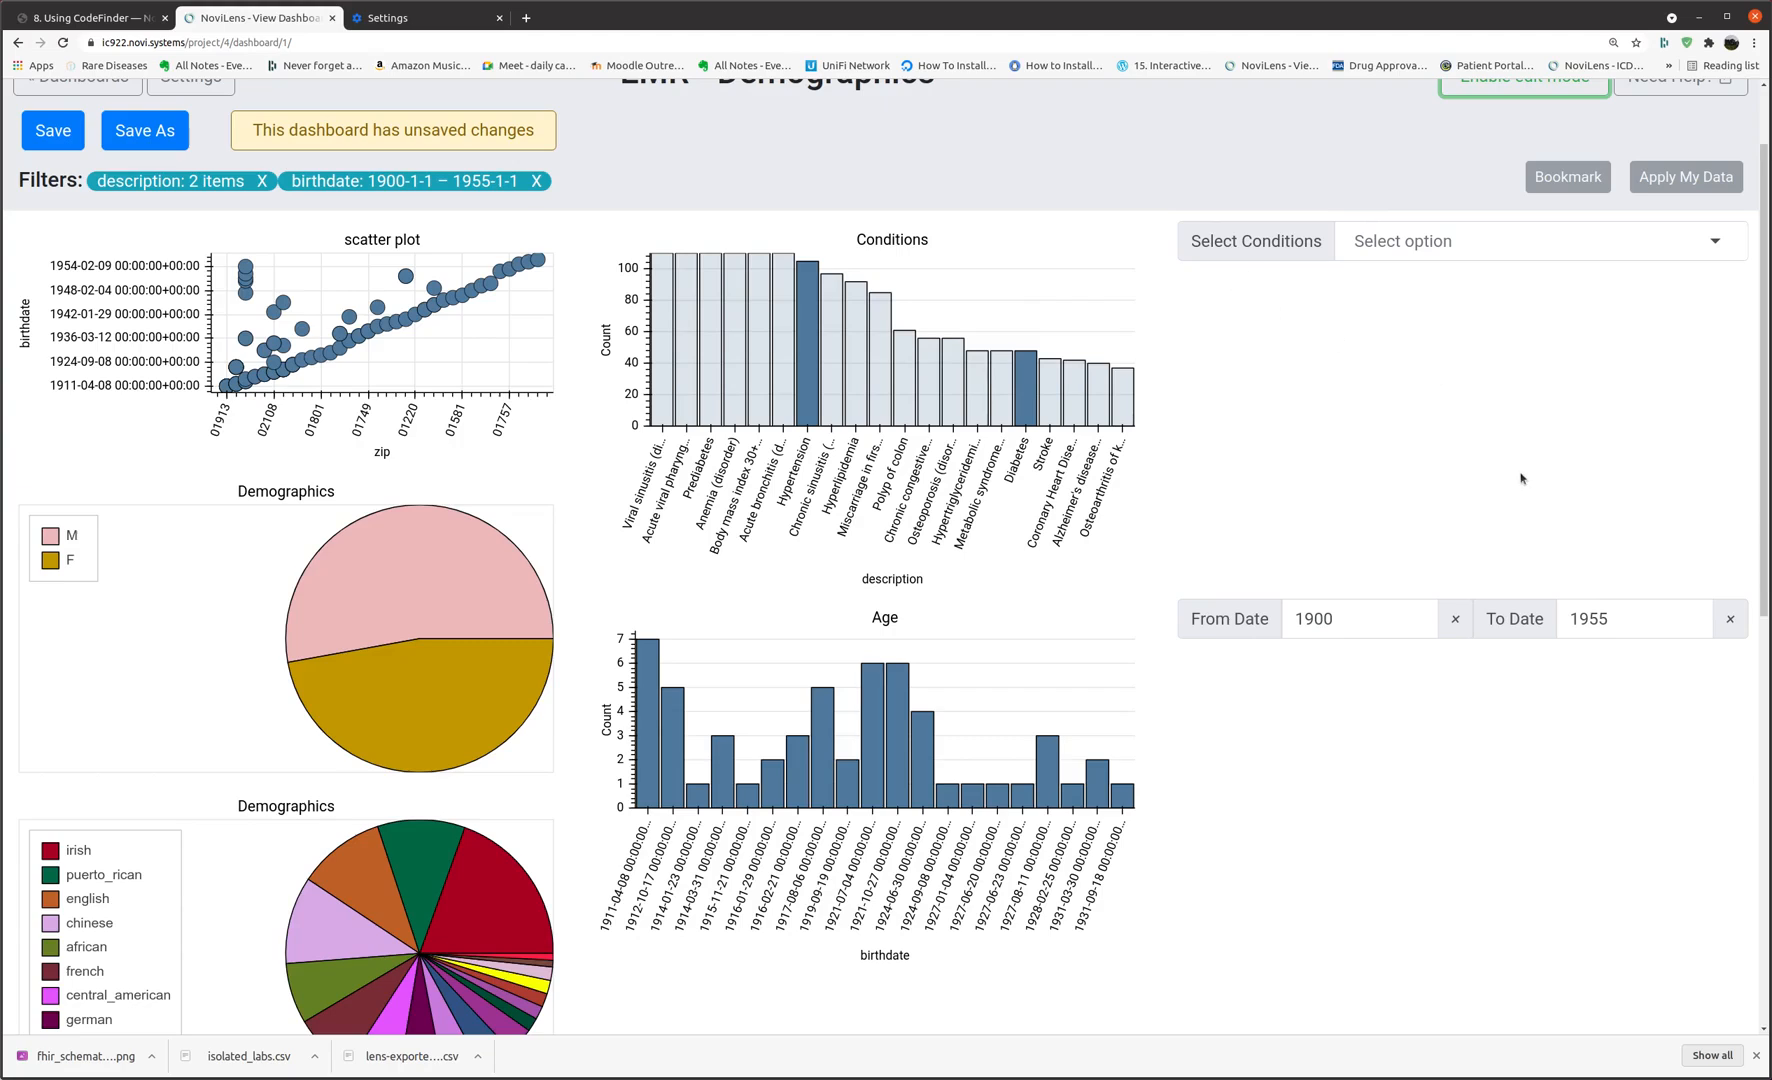
scroll(1563, 491, "up", 2)
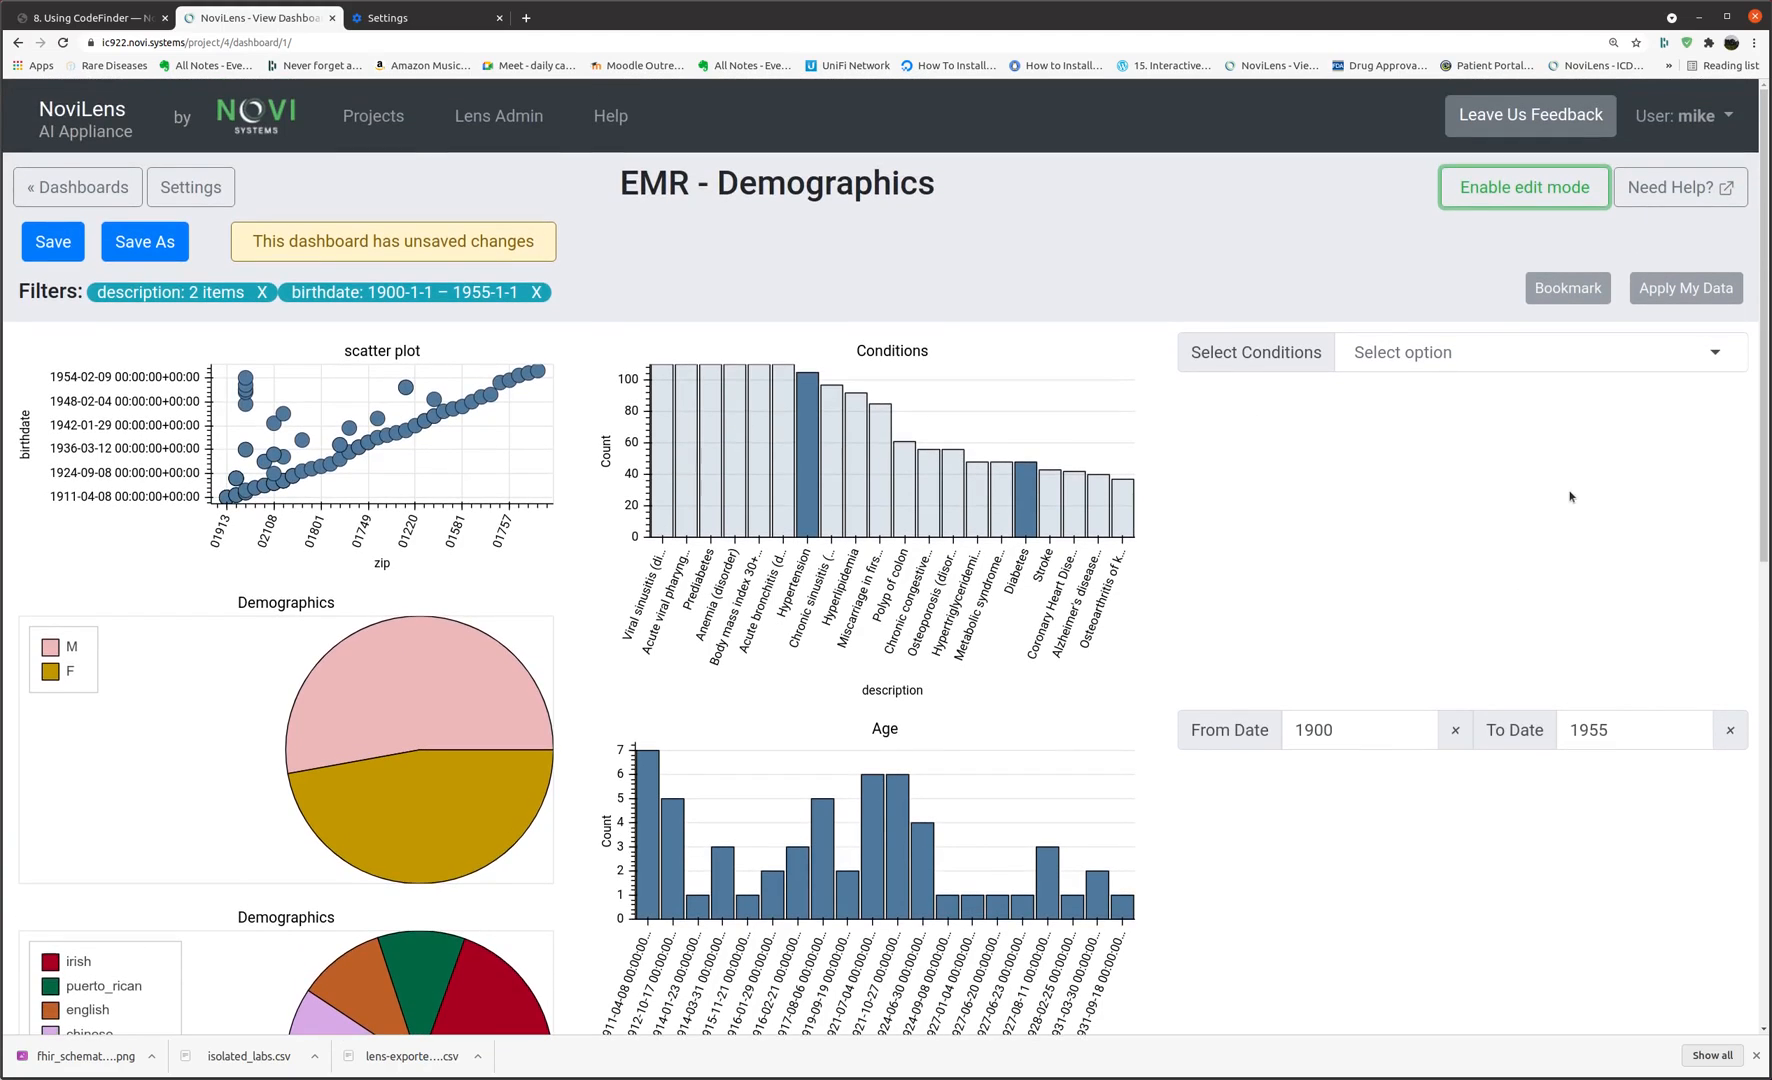
Filter the dashboard by the conditions Asthma and Diabetes using the condition selector.
left_click(1674, 353)
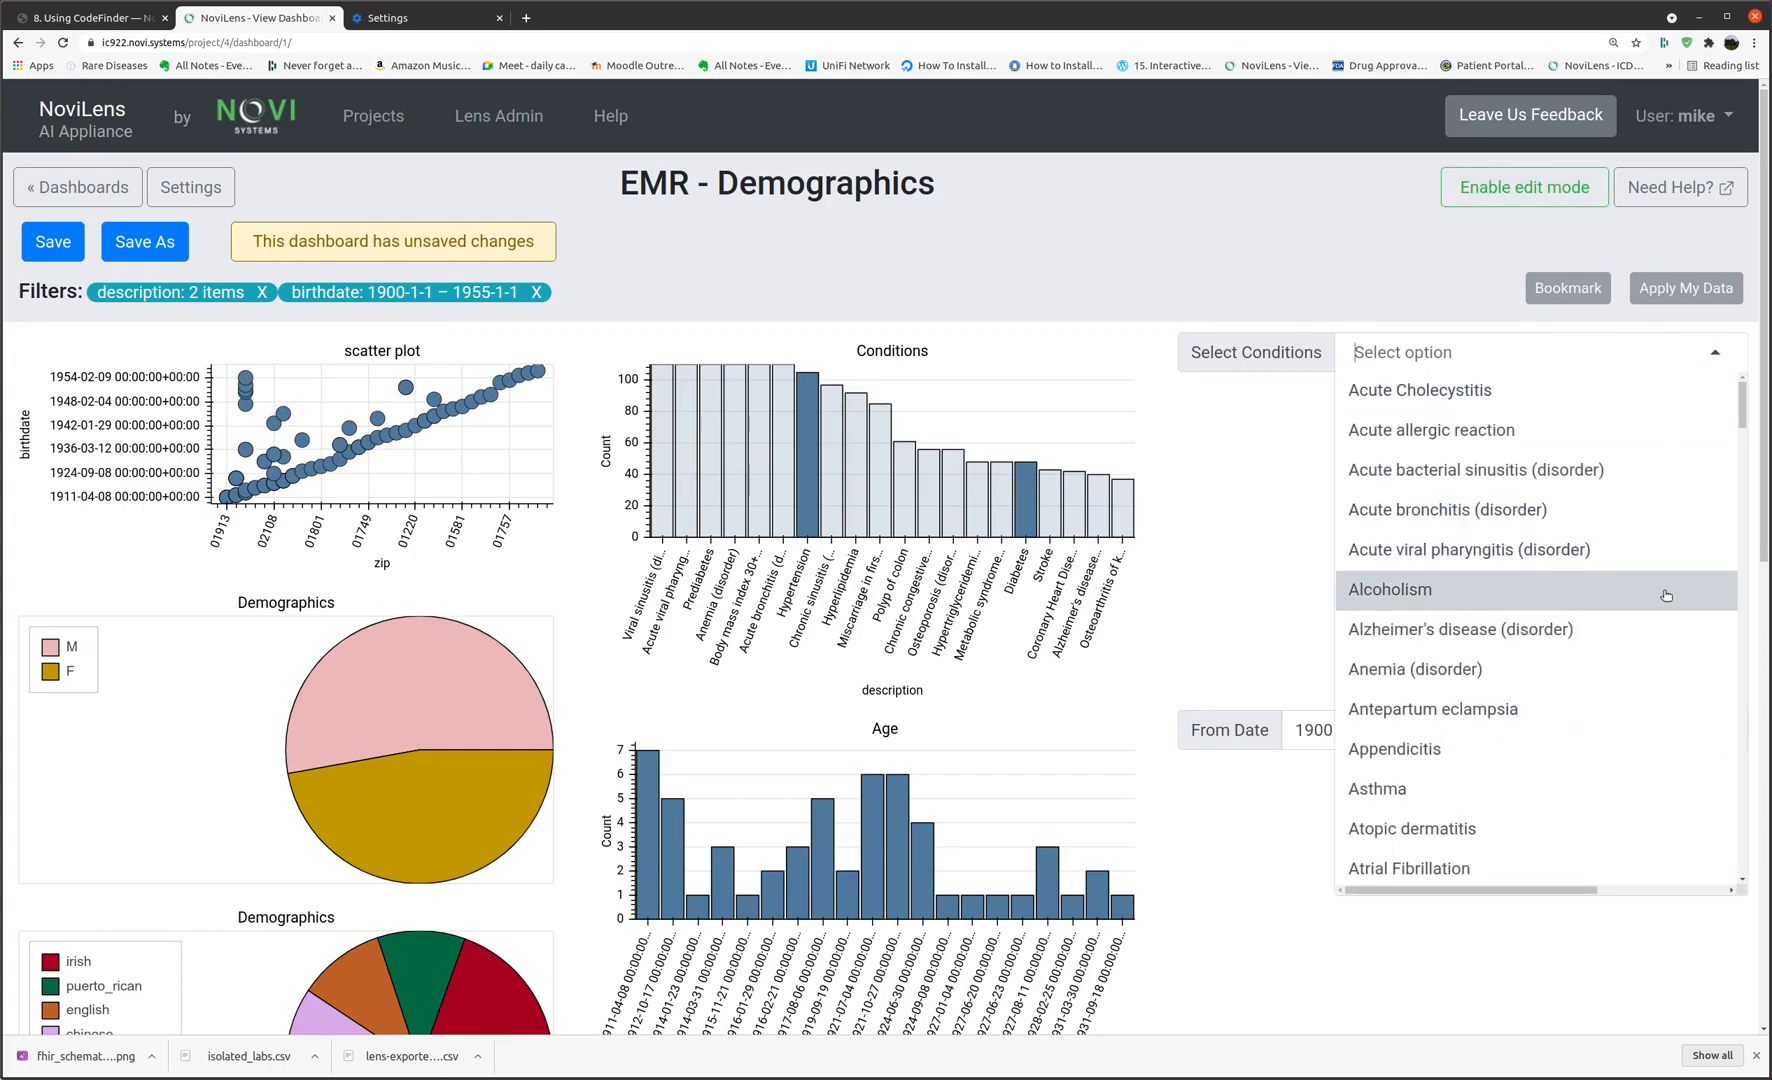
left_click(1588, 790)
scroll(1620, 806, "down", 3)
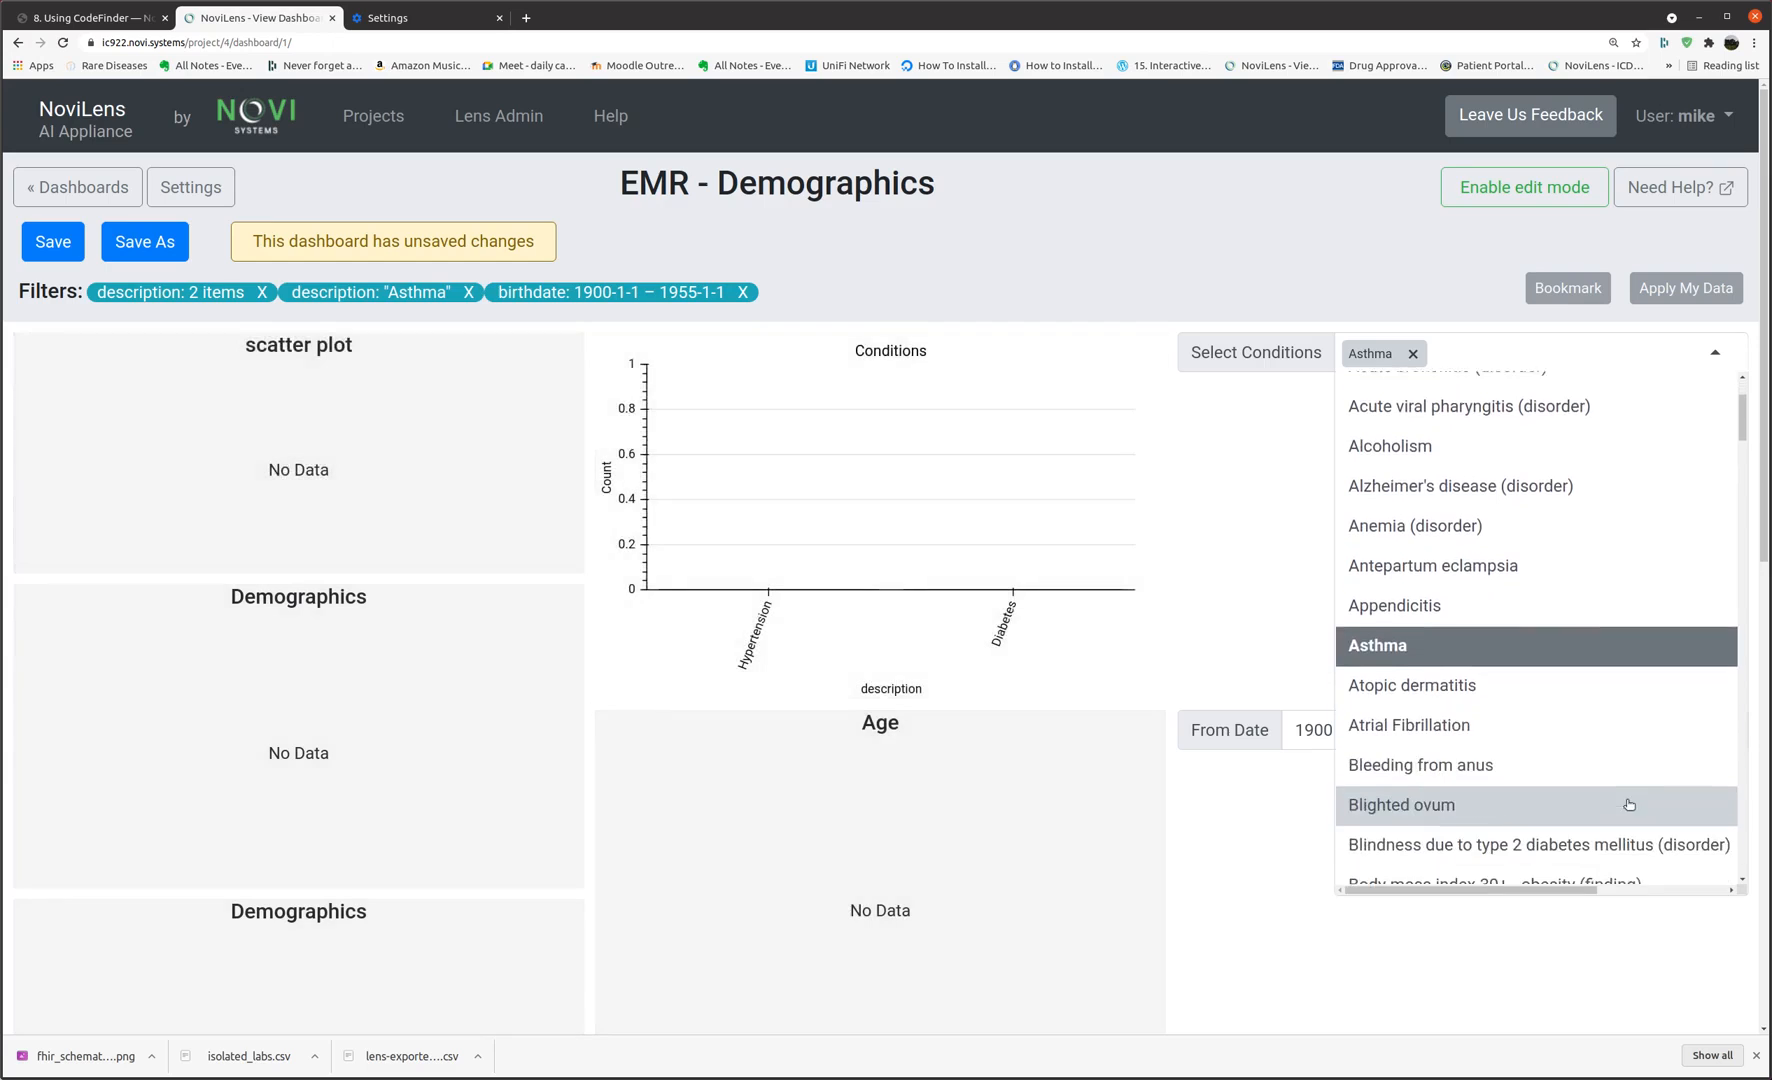
scroll(1629, 804, "down", 5)
scroll(1629, 795, "down", 5)
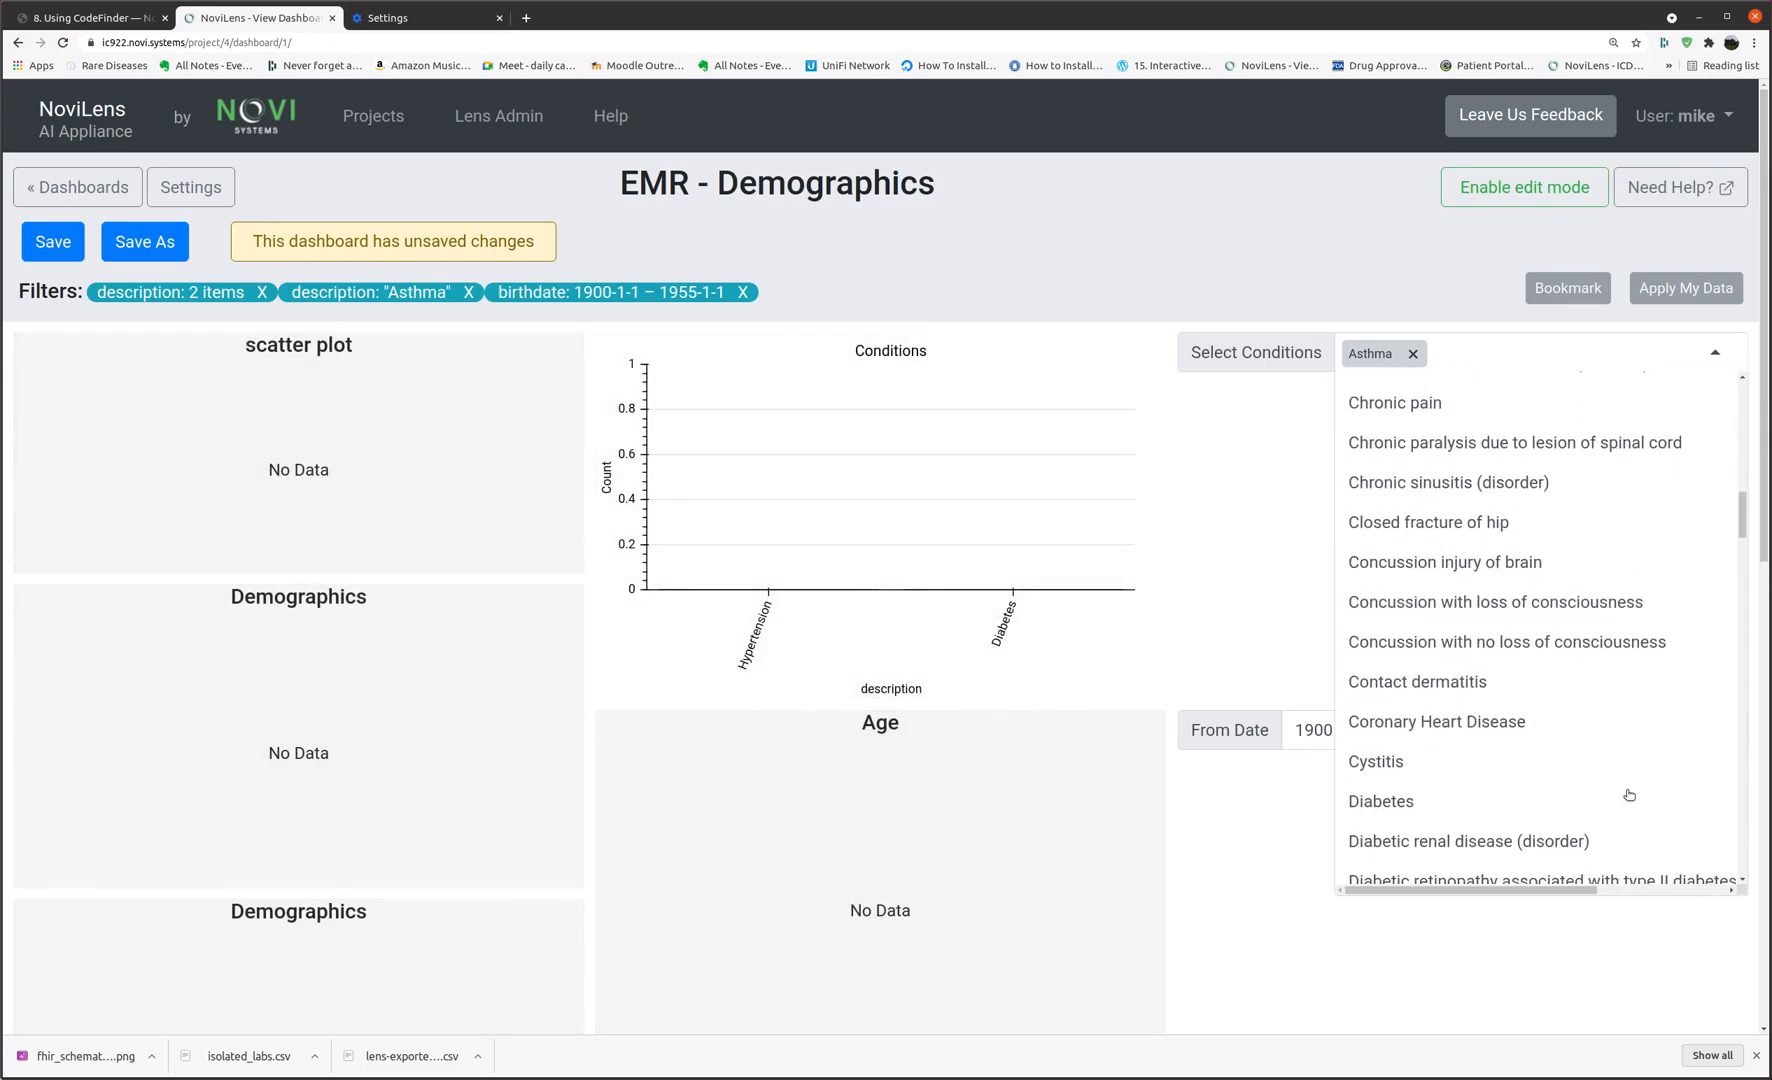
left_click(1629, 798)
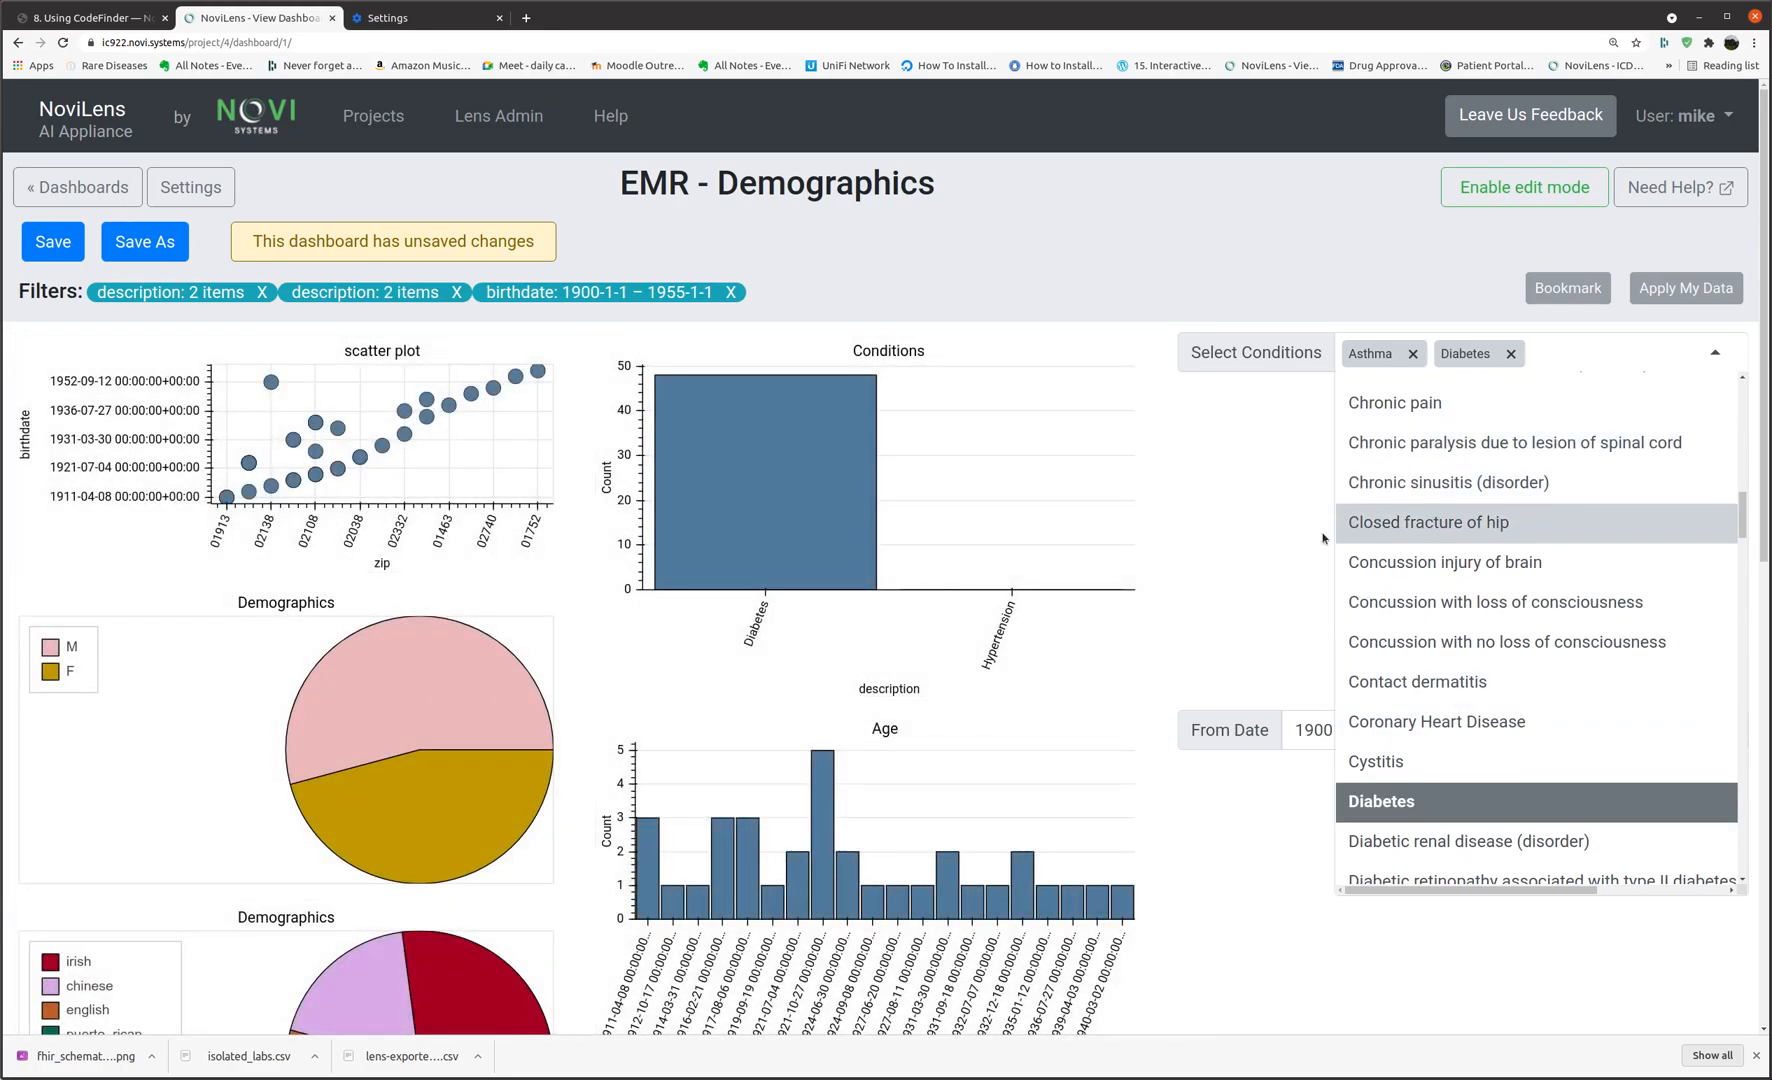
left_click(1229, 557)
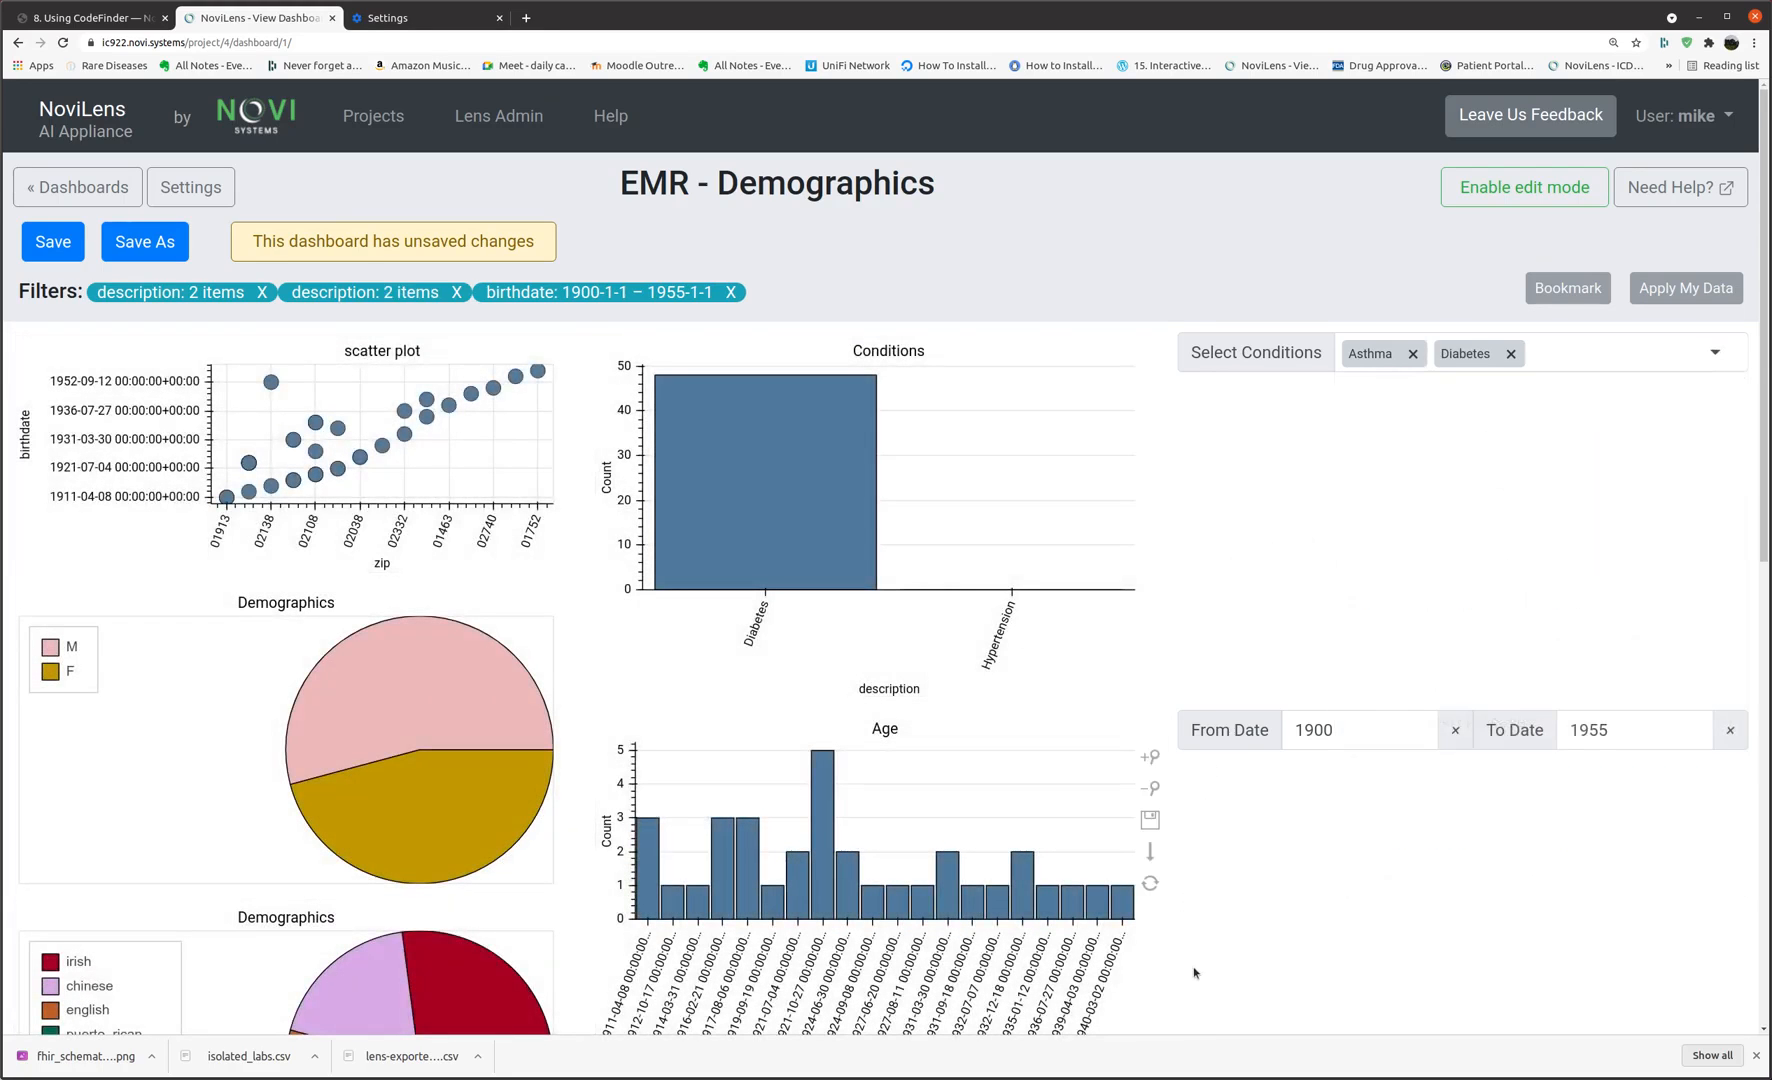
Clear both the from and to dates of the birthdate filter and review the charts down to the Patients table.
scroll(1246, 949, "down", 1)
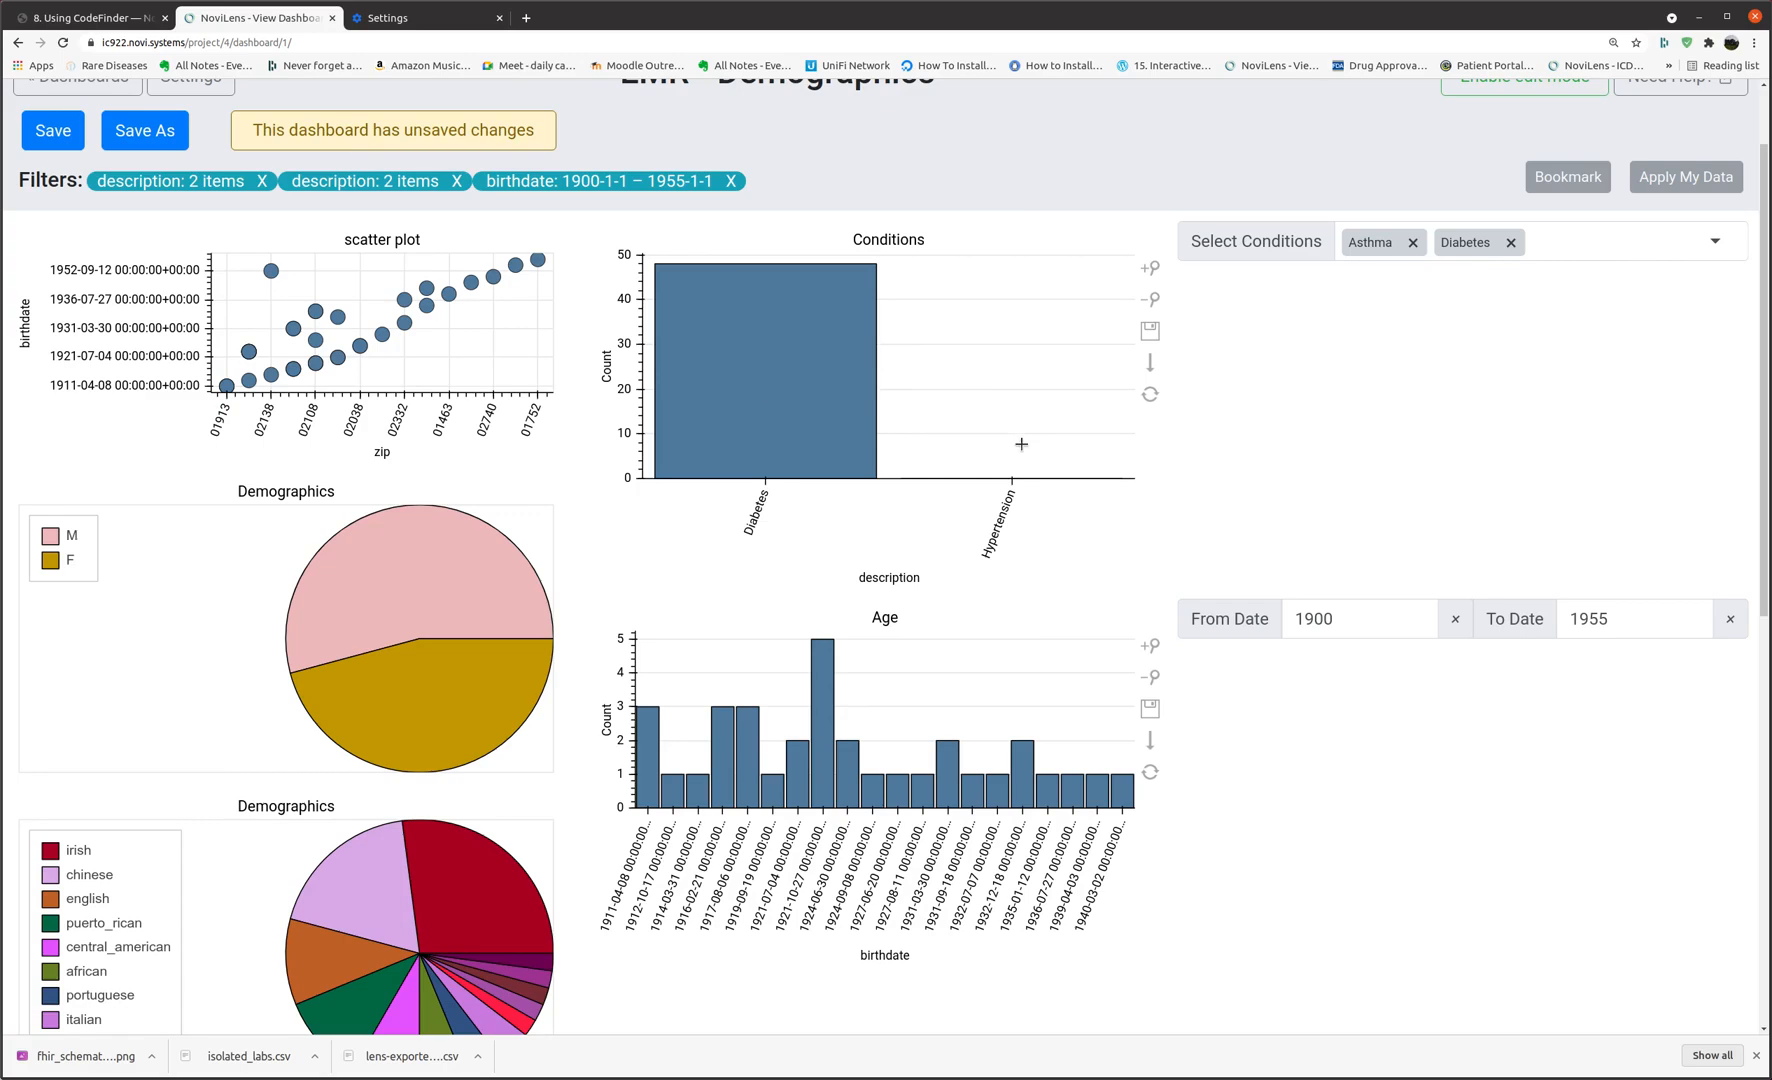
scroll(1490, 805, "down", 3)
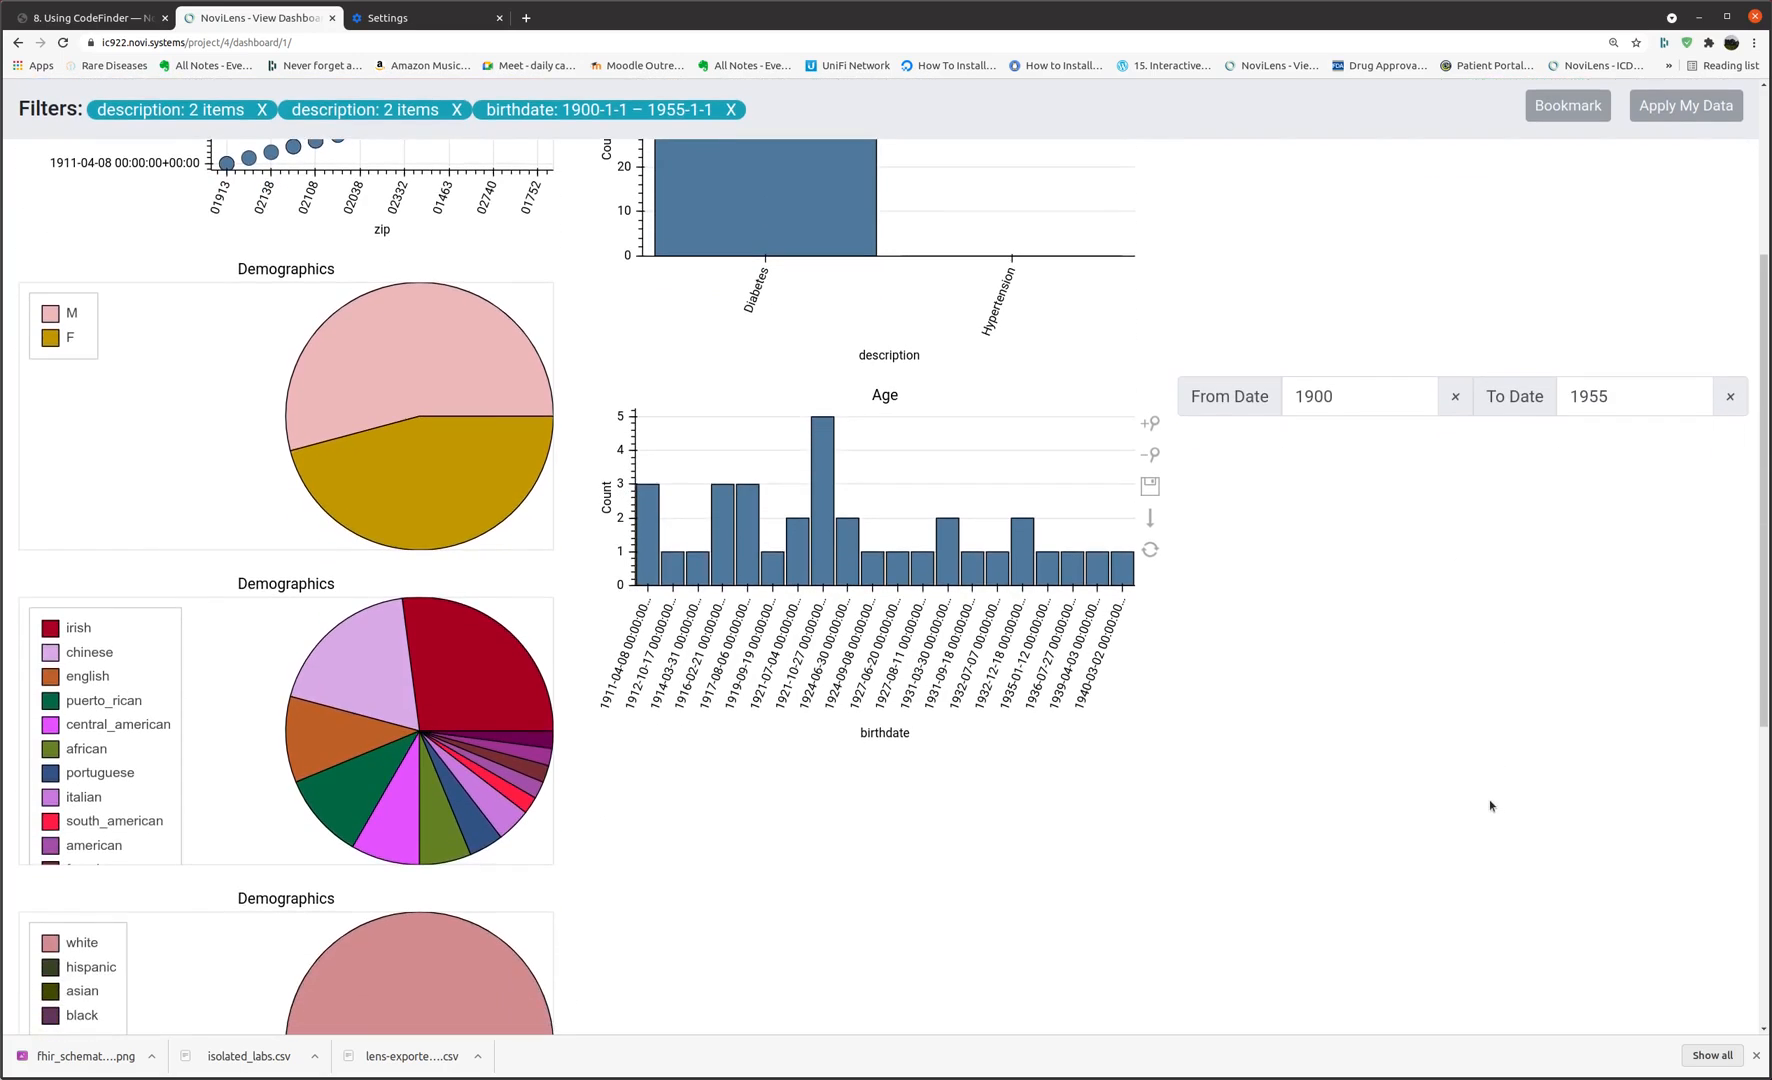
scroll(1490, 760, "up", 2)
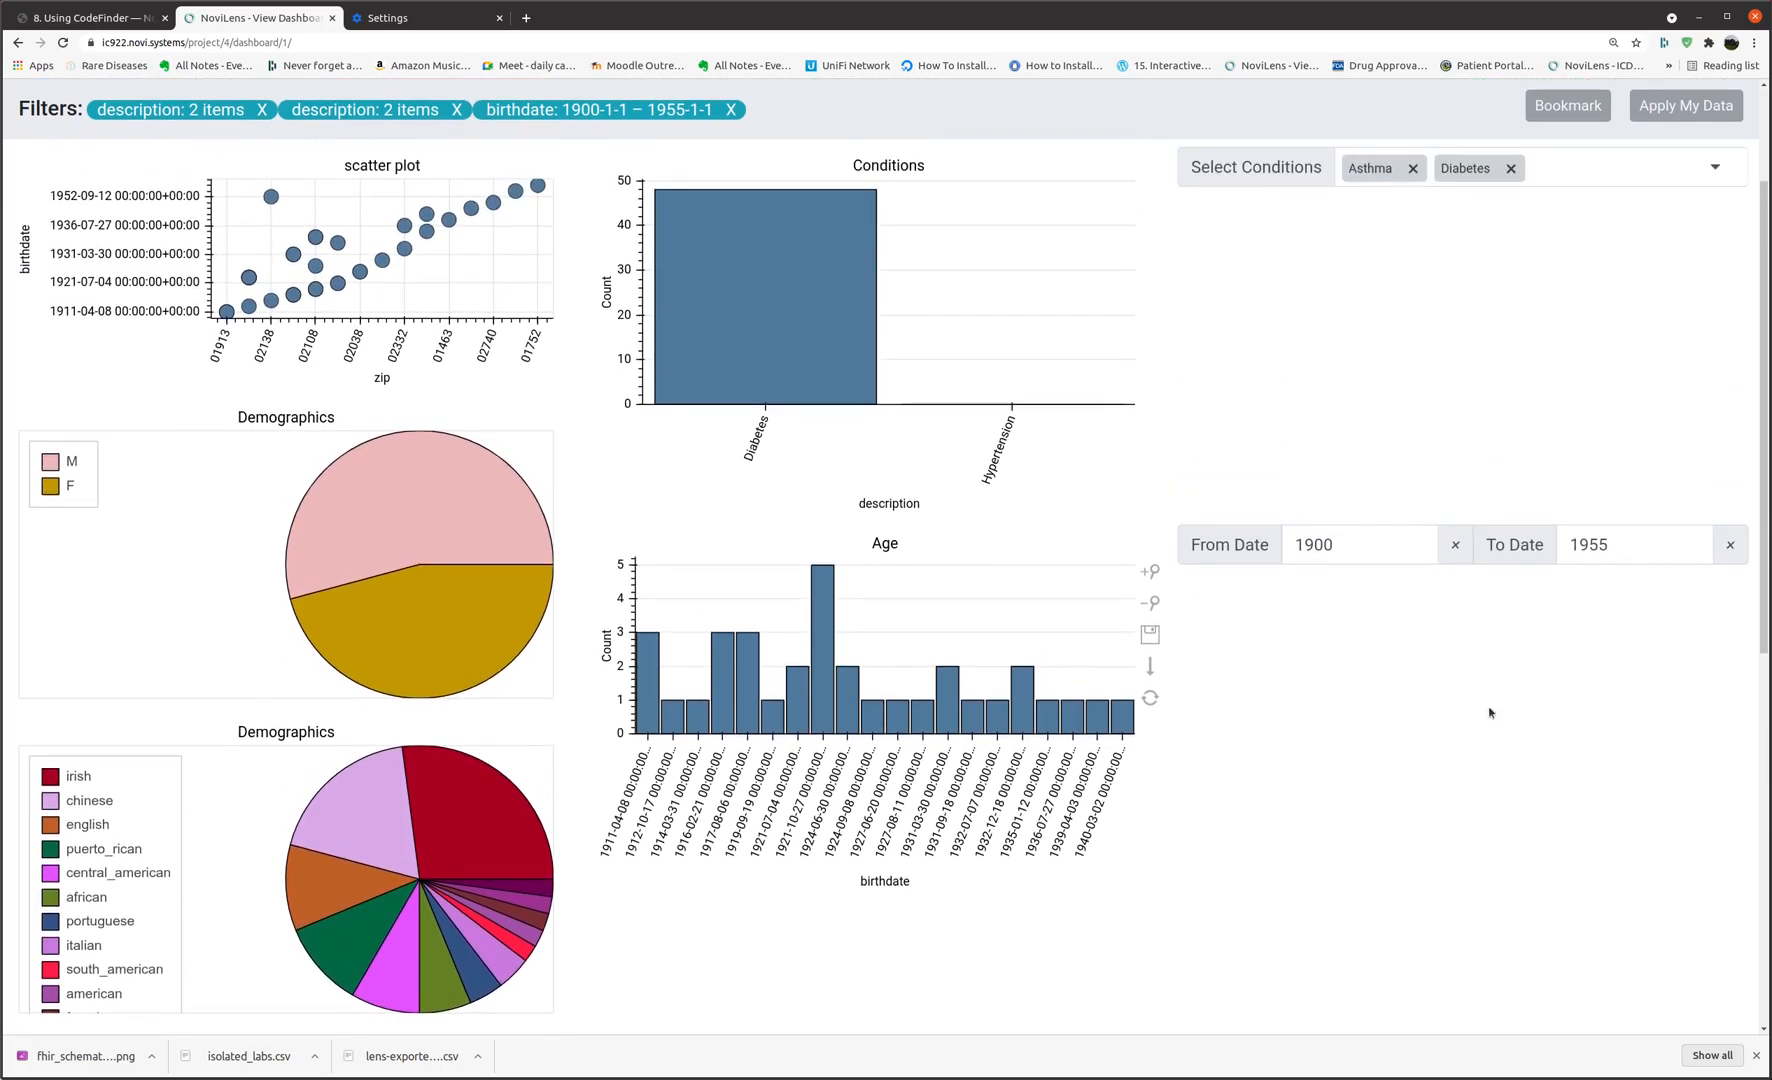
left_click(1457, 546)
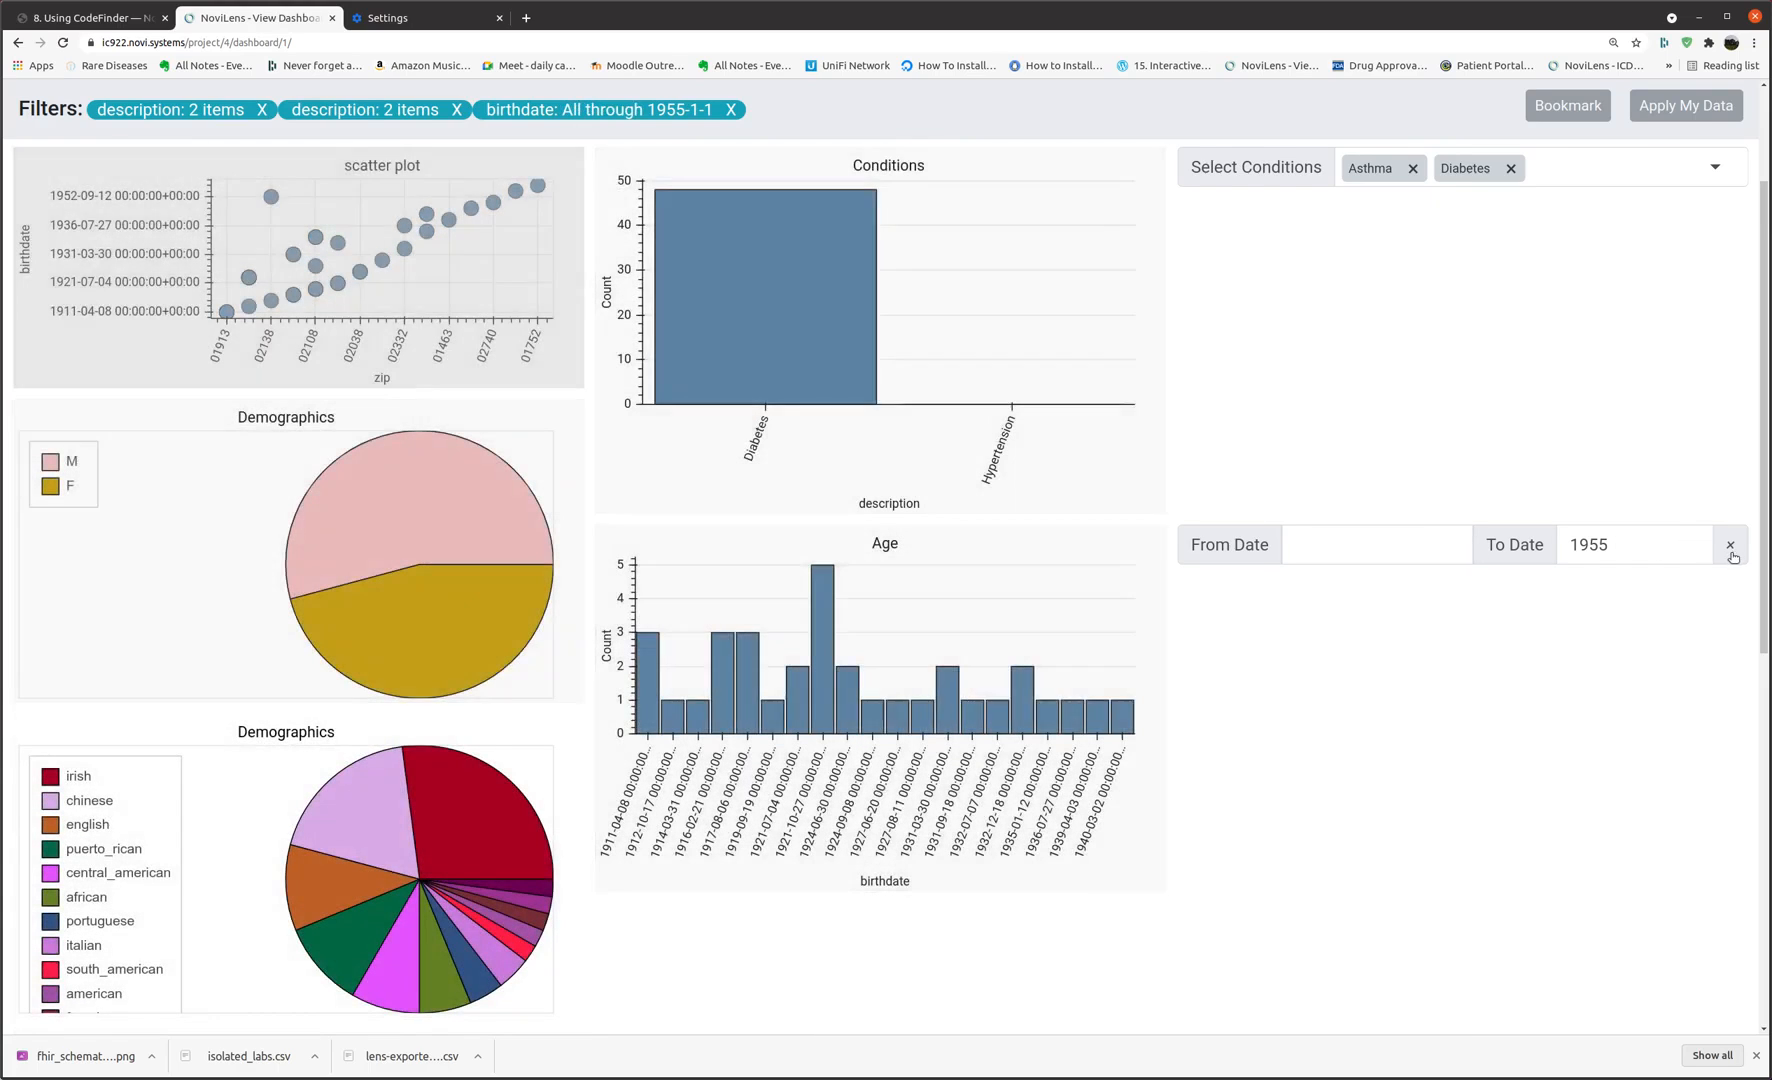
left_click(1730, 548)
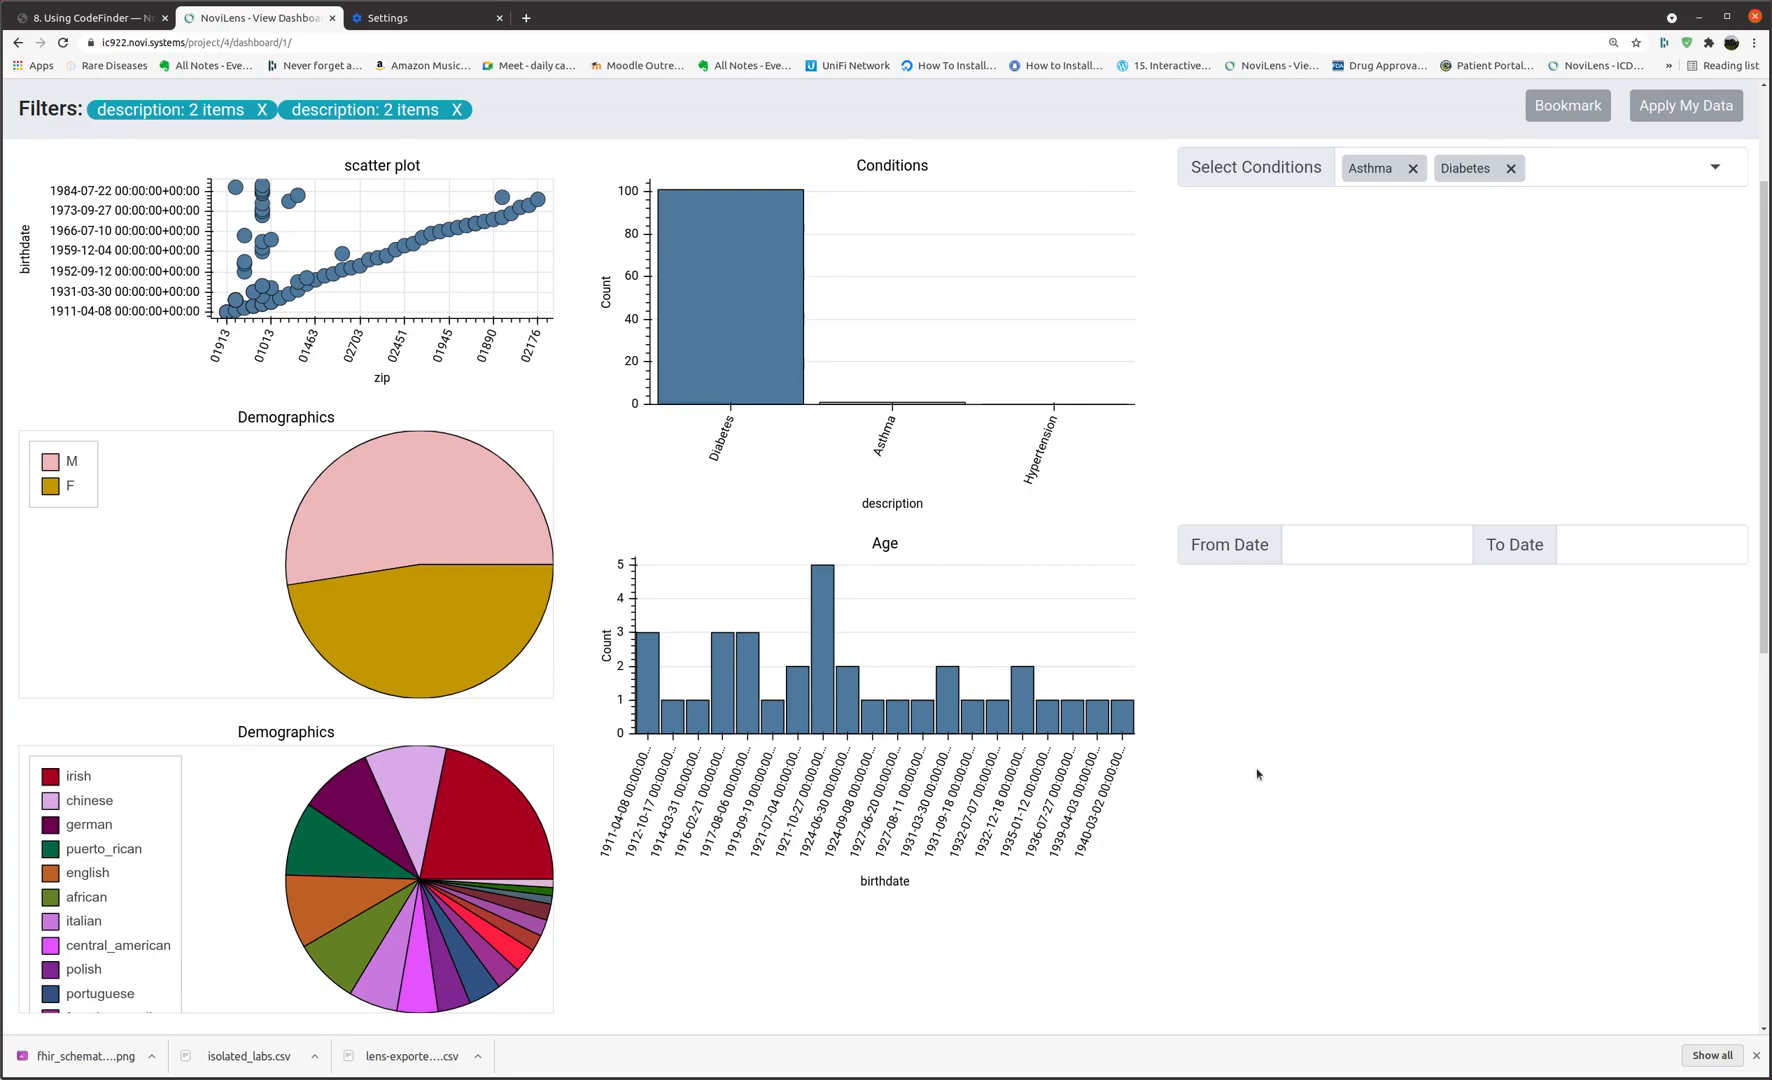
scroll(1257, 773, "up", 3)
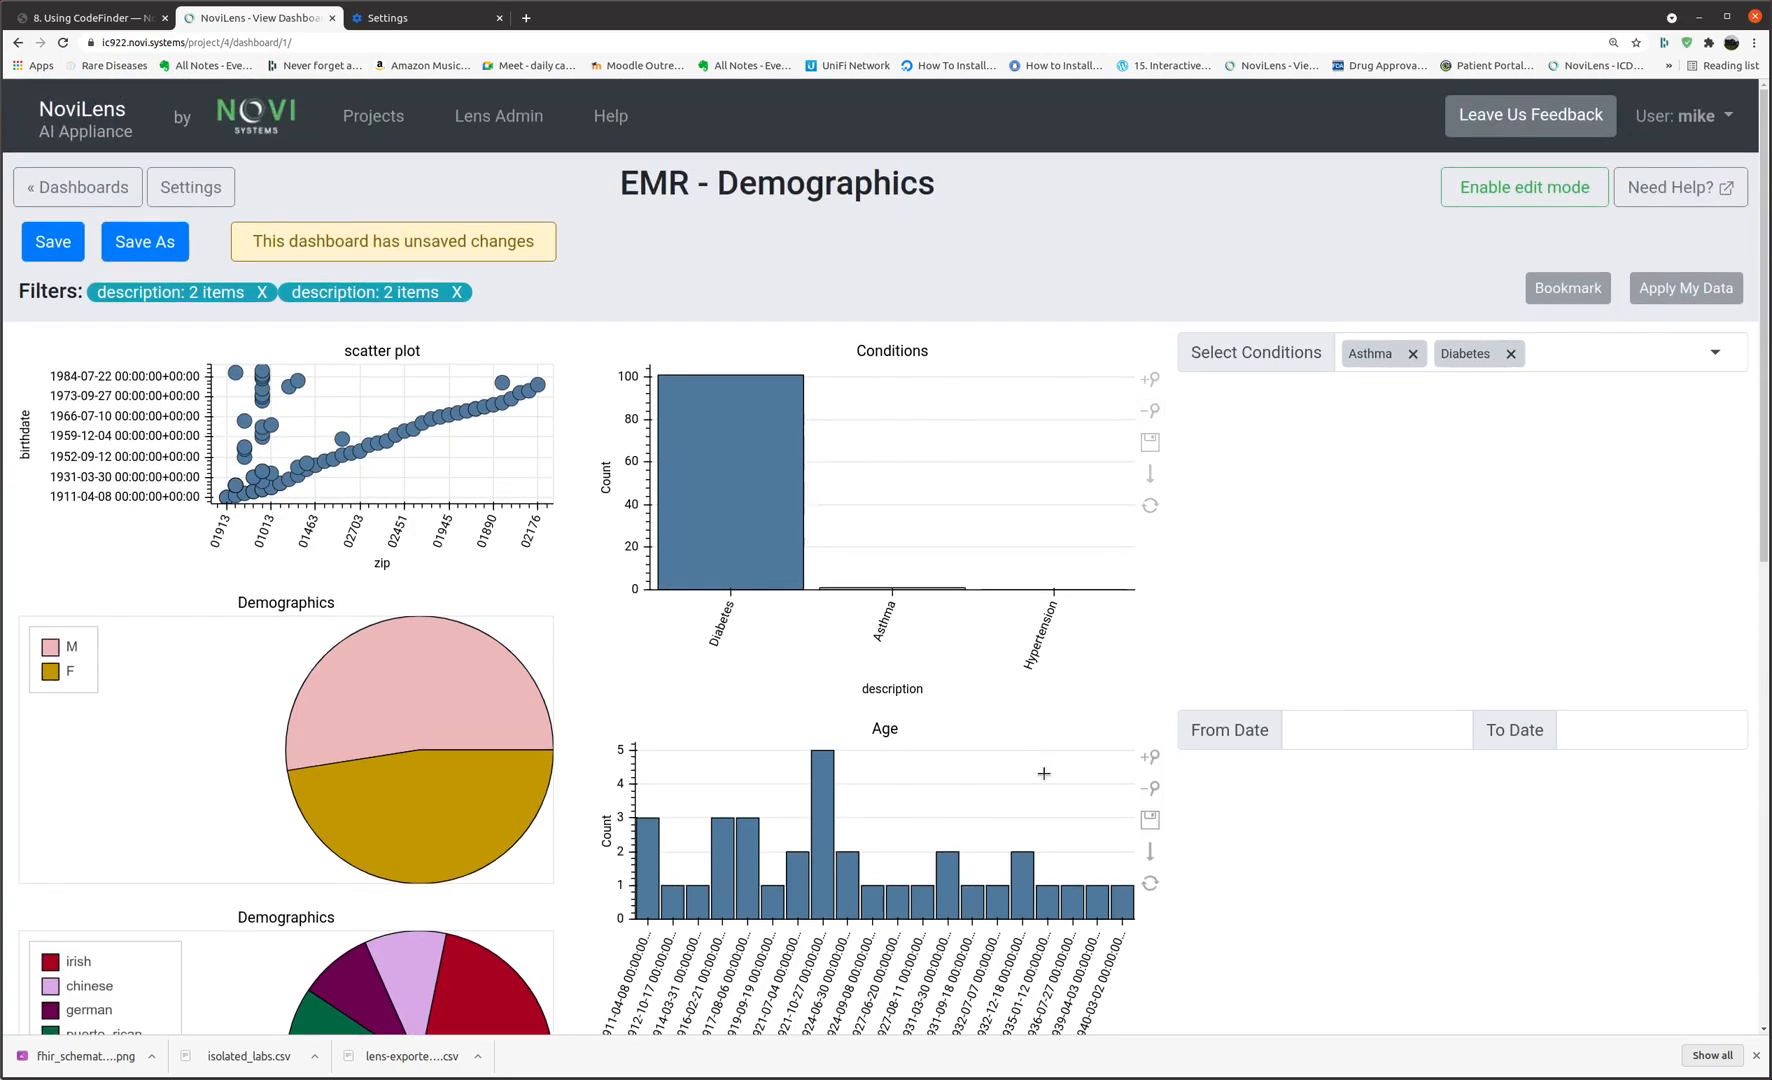
scroll(1178, 805, "down", 3)
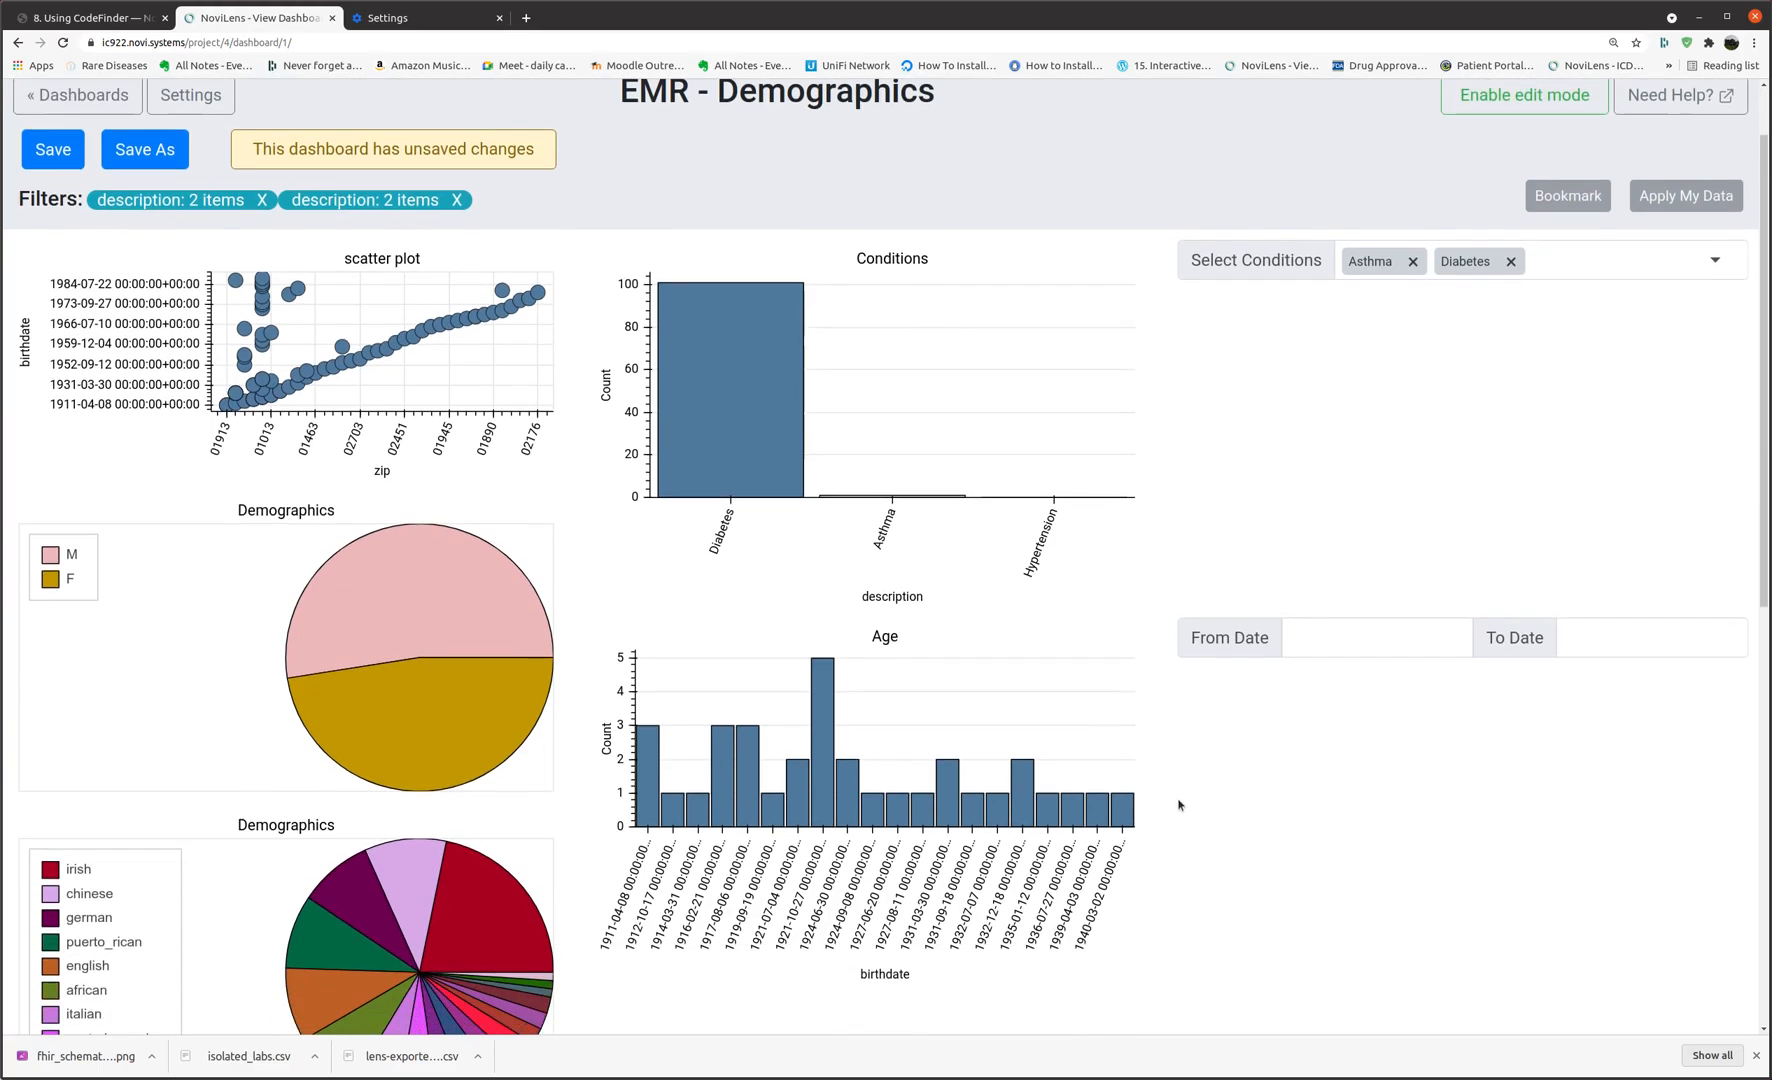
scroll(1178, 805, "down", 3)
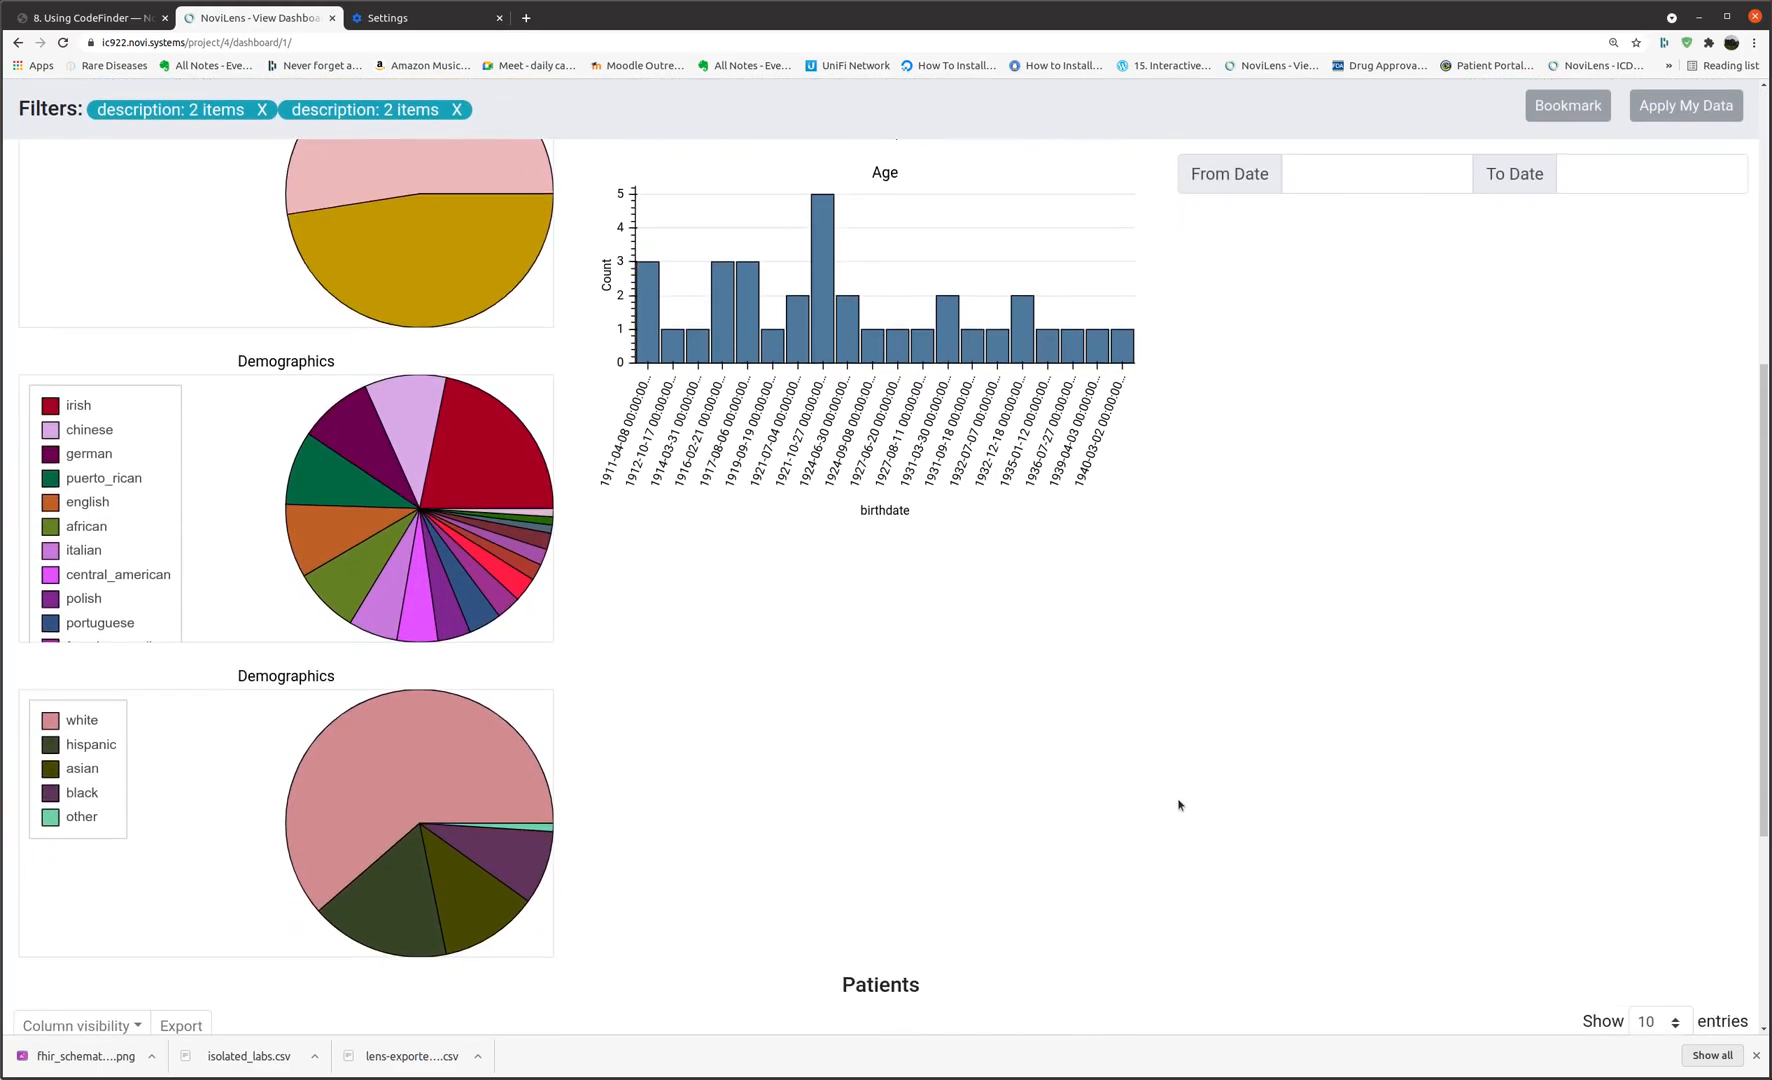
scroll(1178, 805, "down", 2)
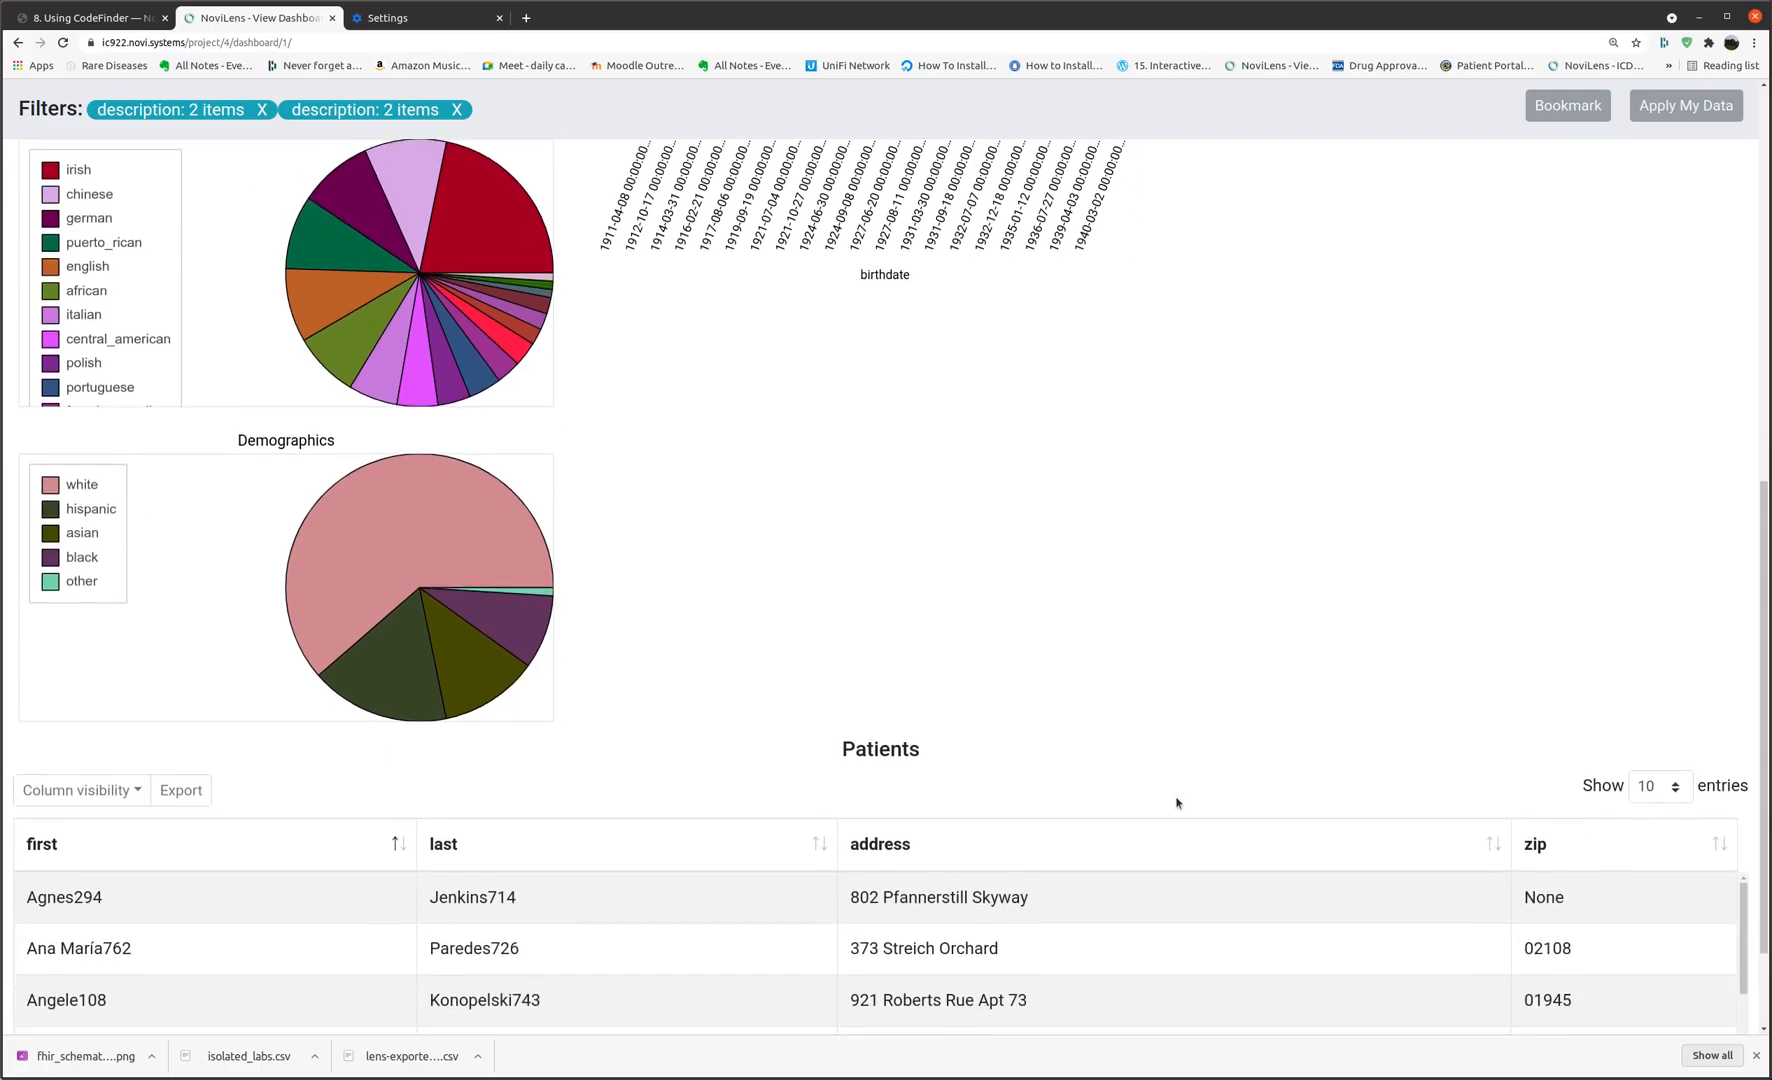
scroll(1163, 790, "up", 4)
scroll(1163, 785, "up", 4)
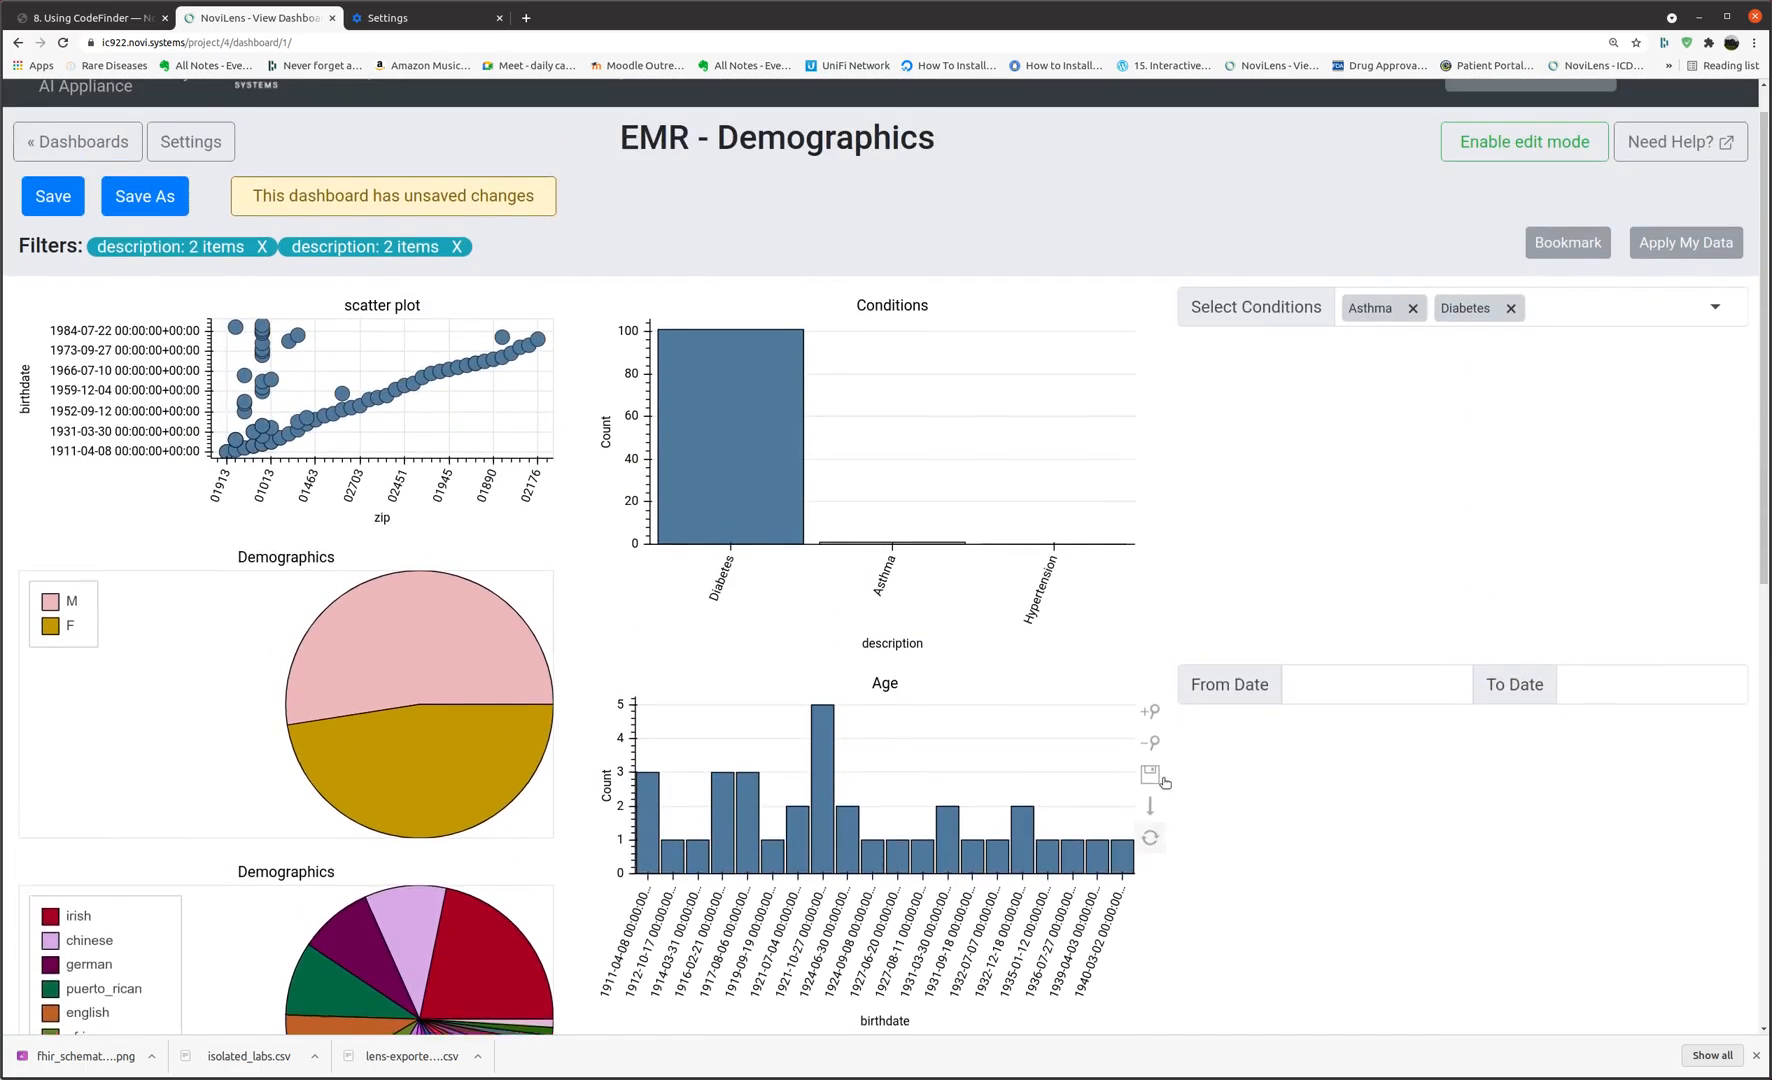
Enable edit mode on the dashboard and create a new Table widget based on the Observations table.
left_click(1515, 199)
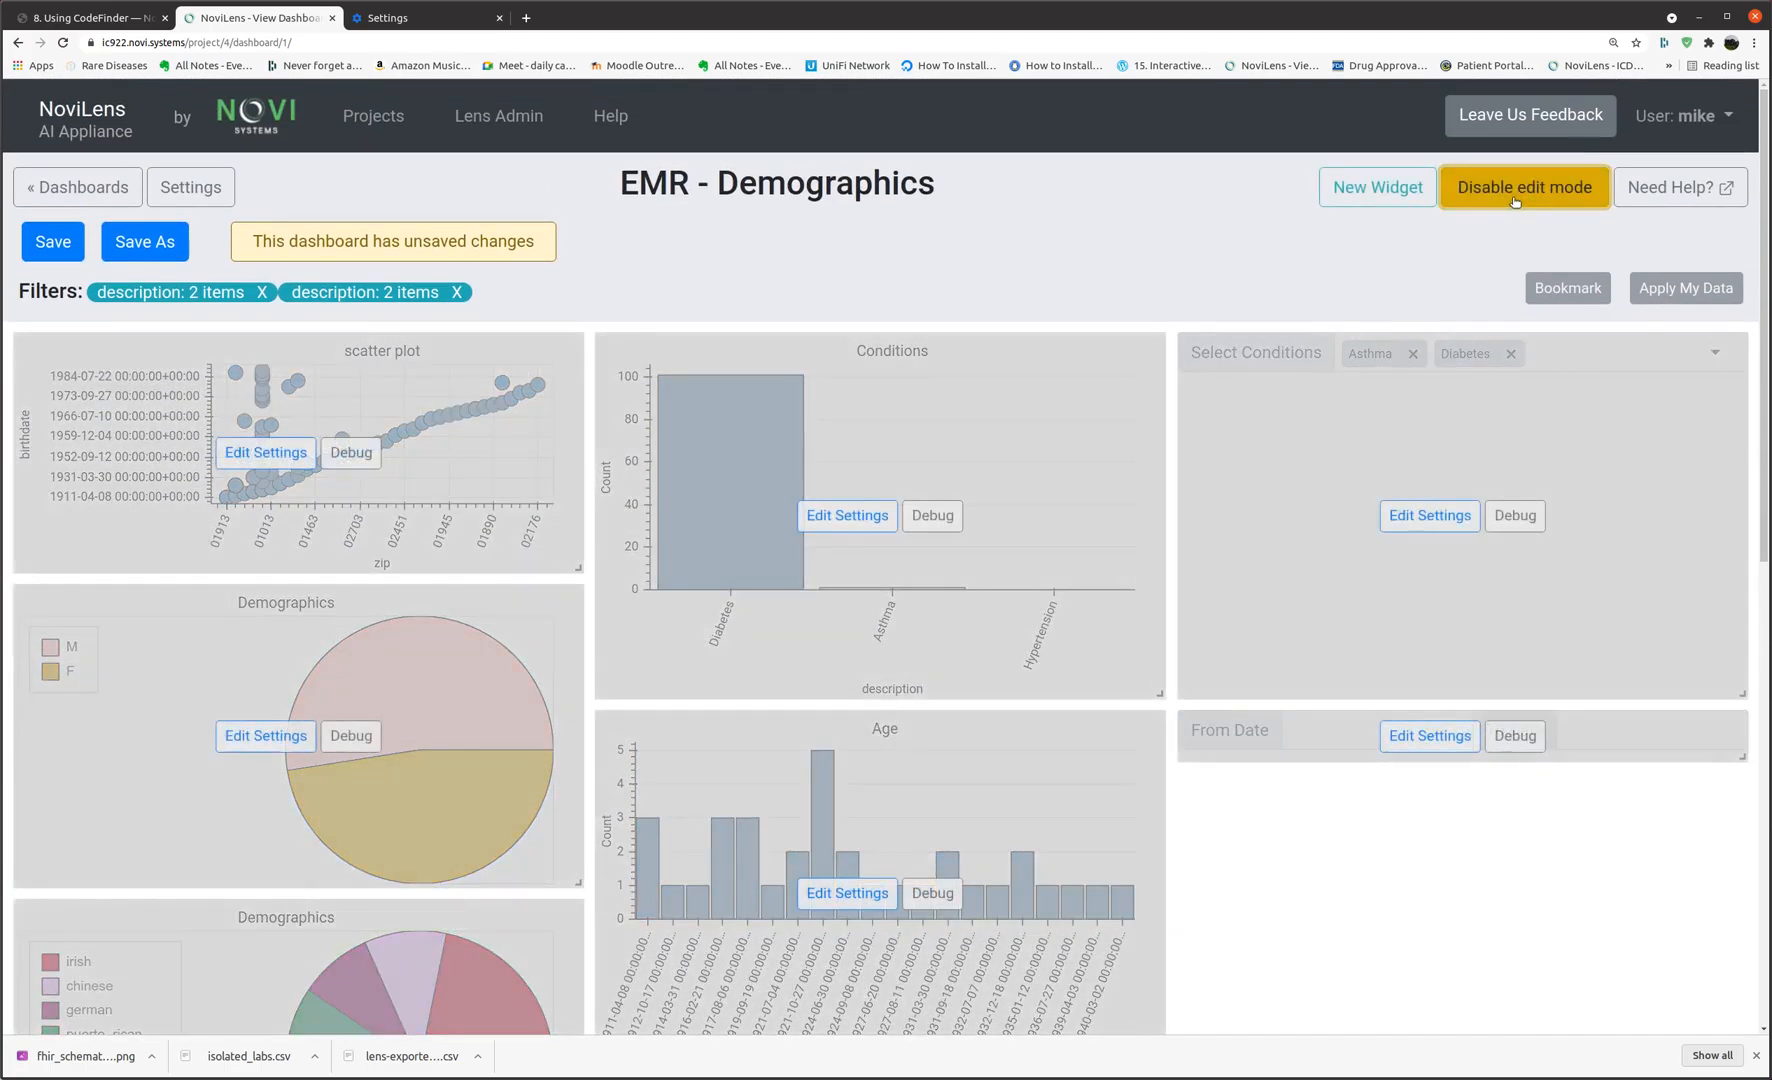
left_click(1370, 187)
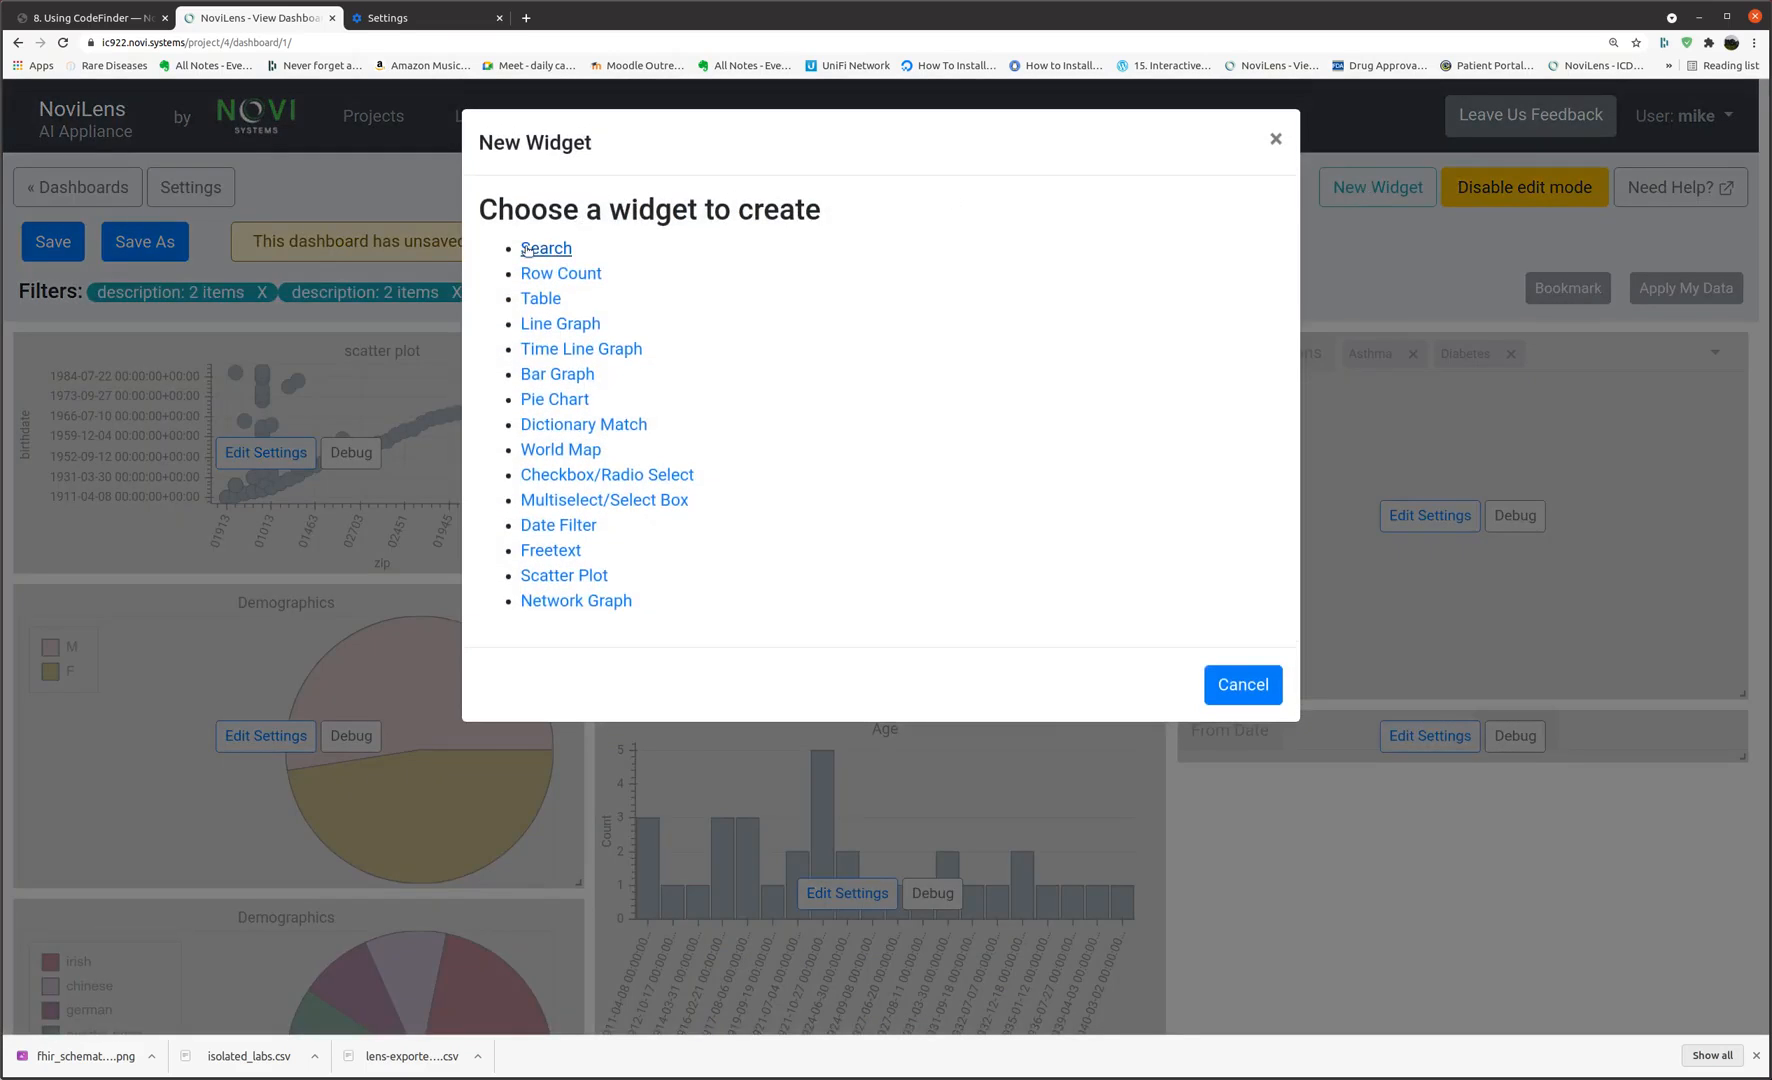
left_click(540, 298)
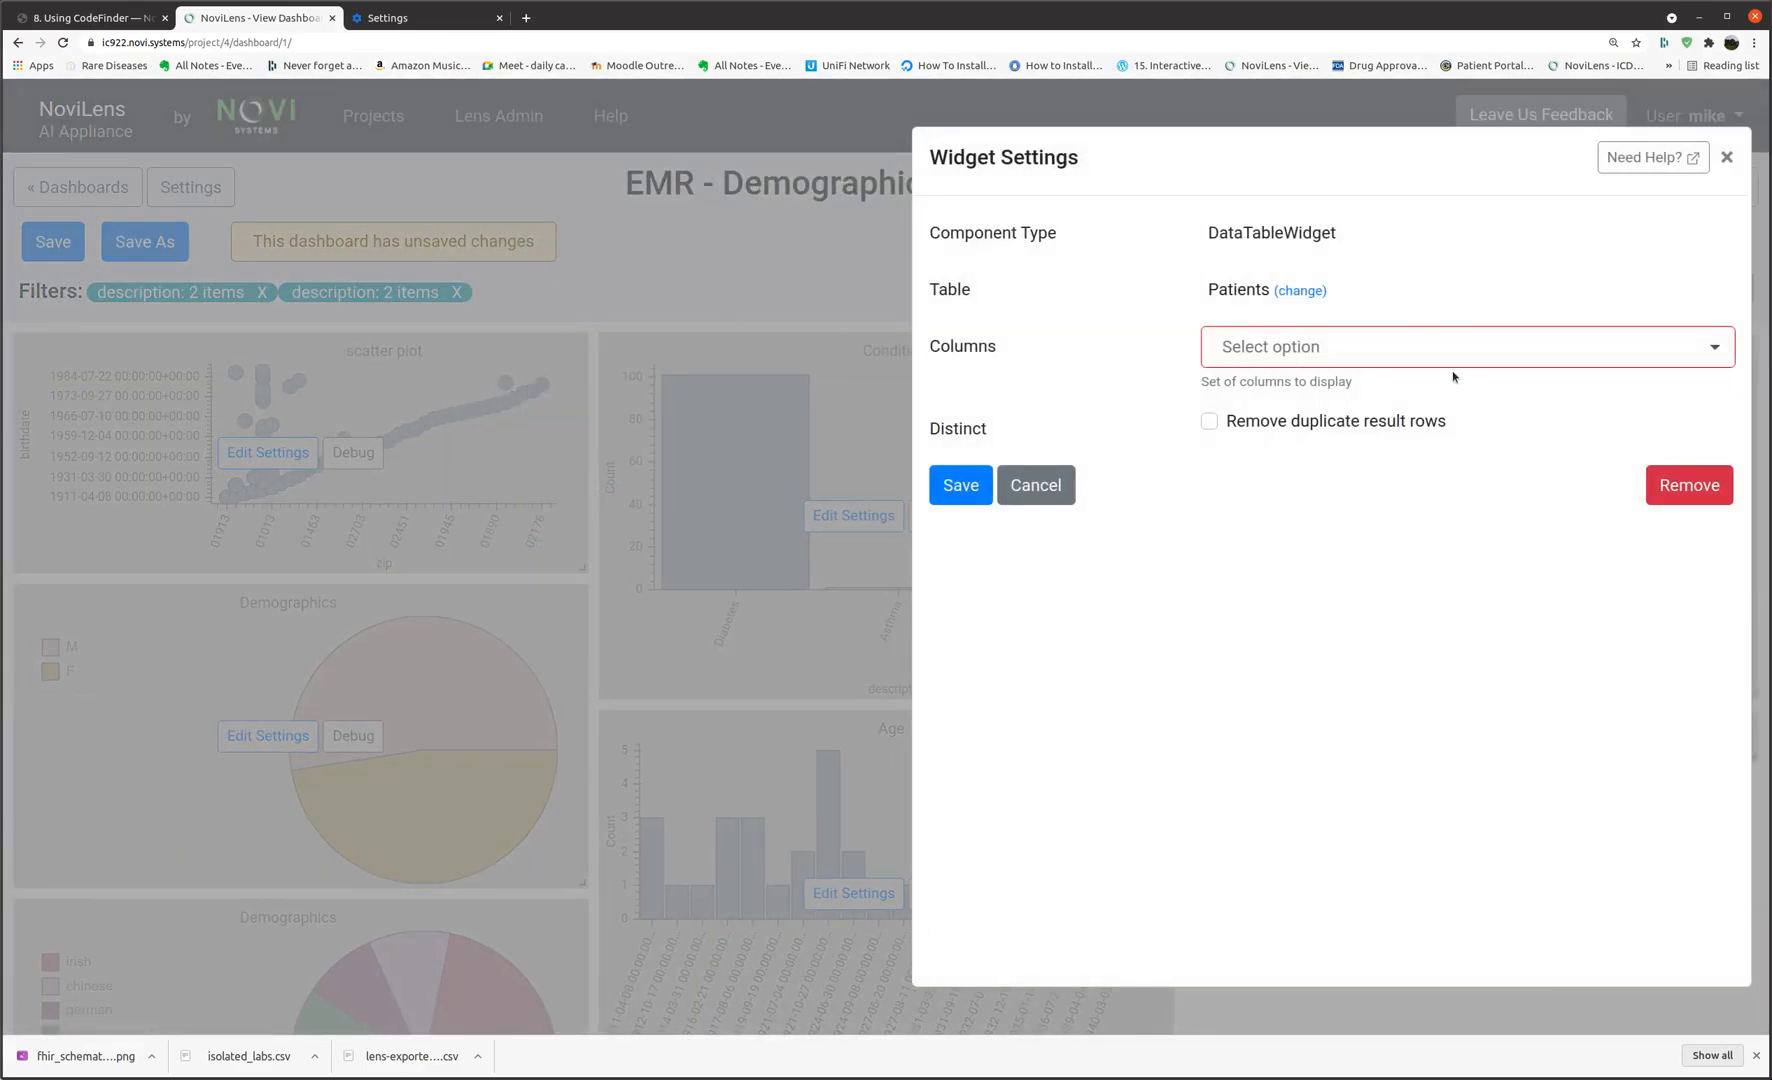
left_click(1292, 292)
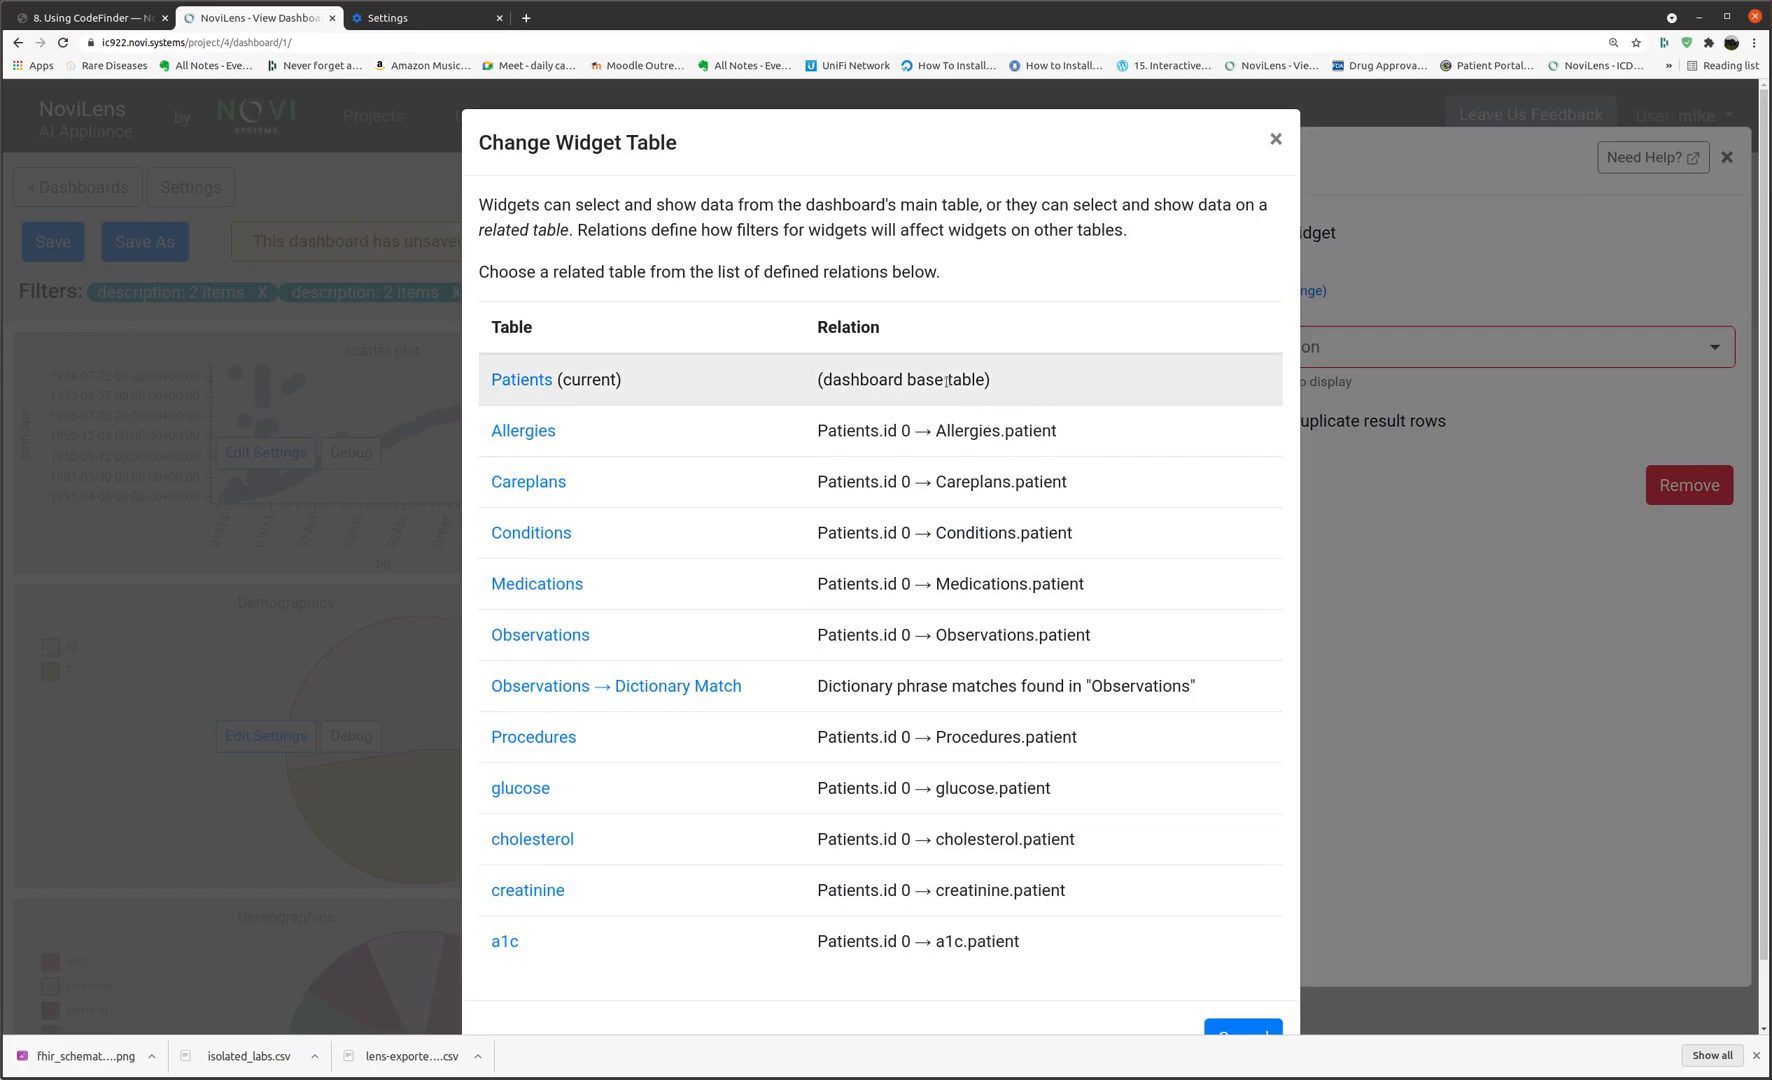
left_click(557, 637)
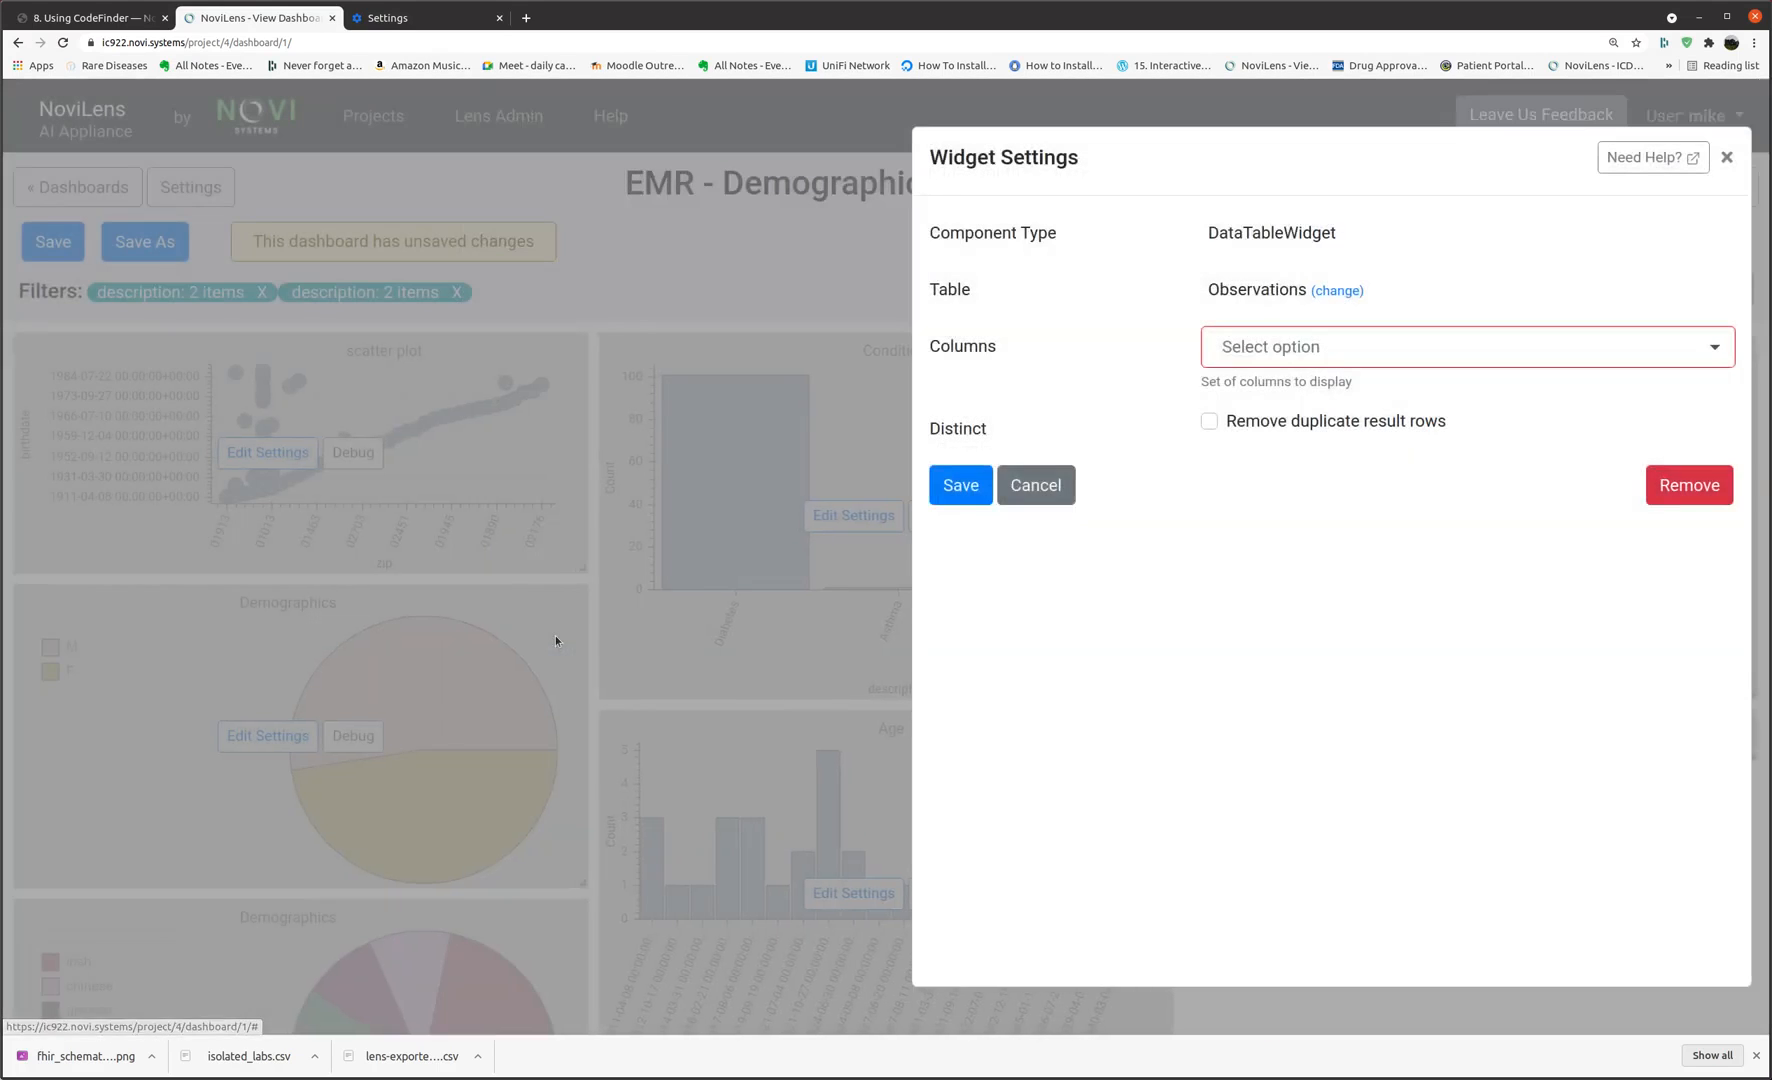
Set the table widget's columns to patient, description, value and encounter, and save the widget.
left_click(1712, 361)
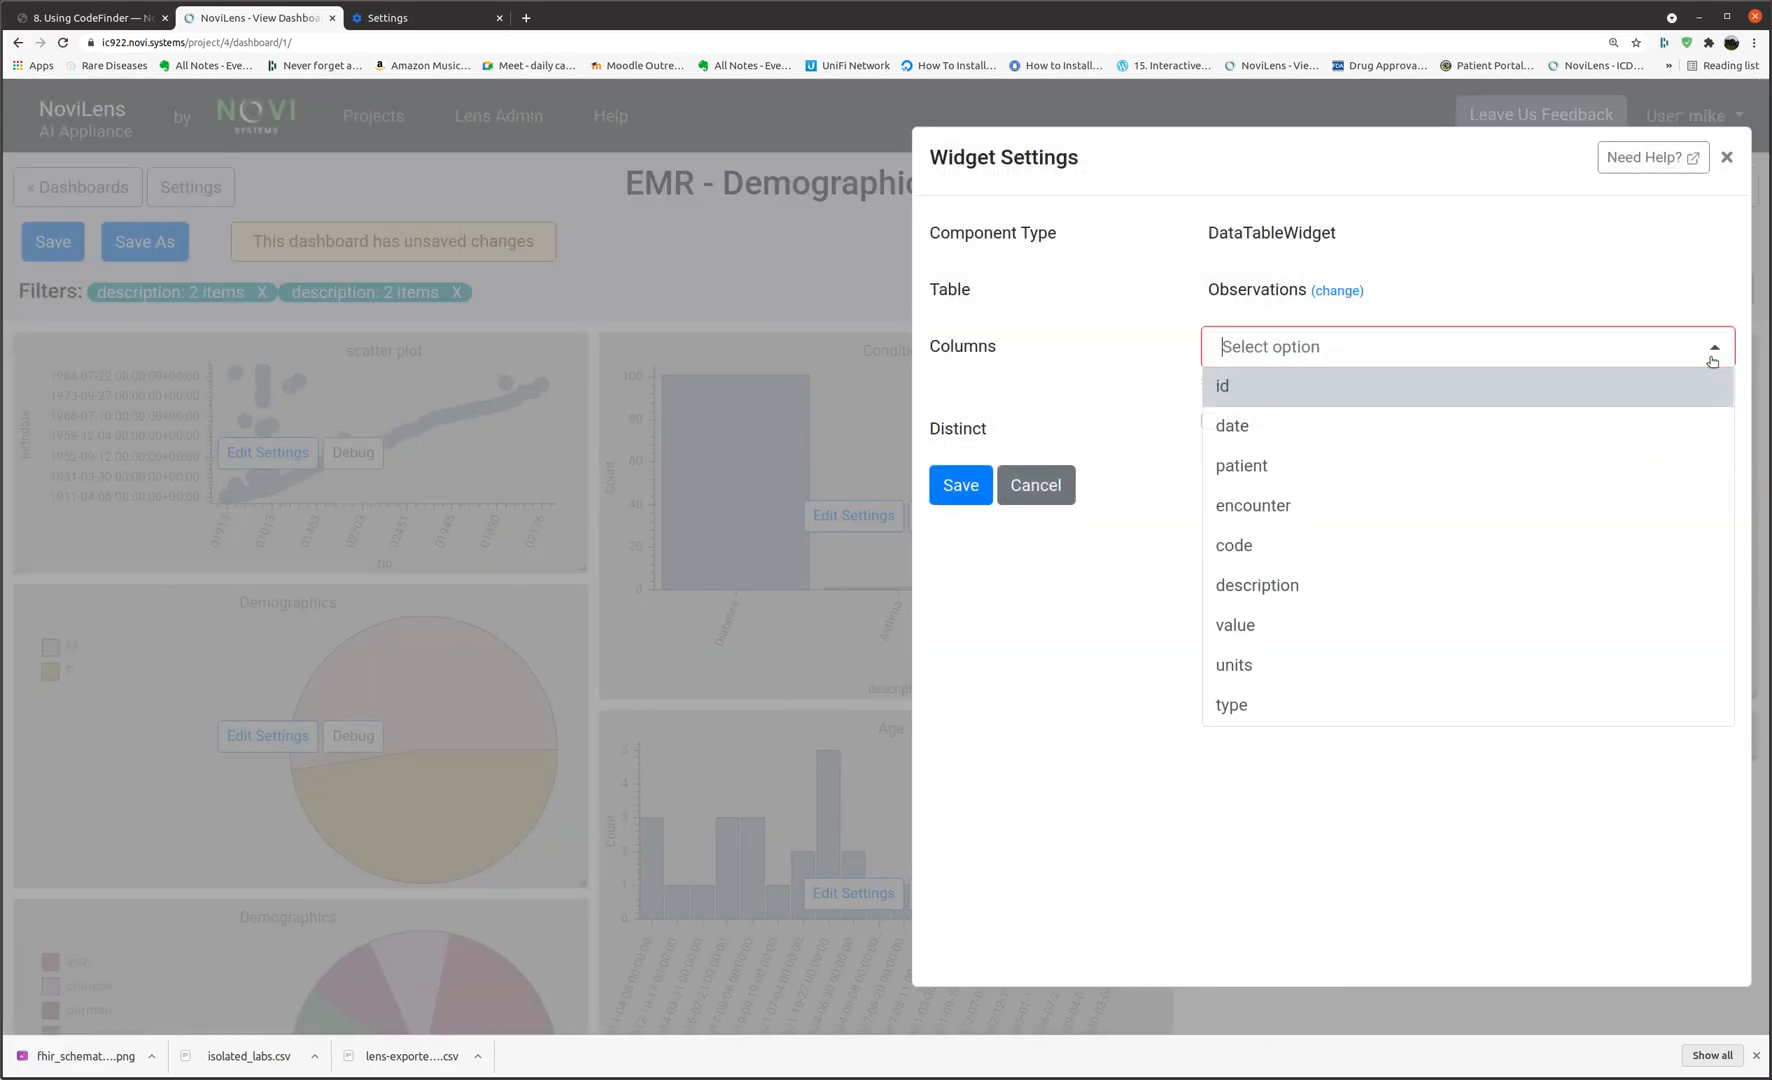
left_click(1465, 480)
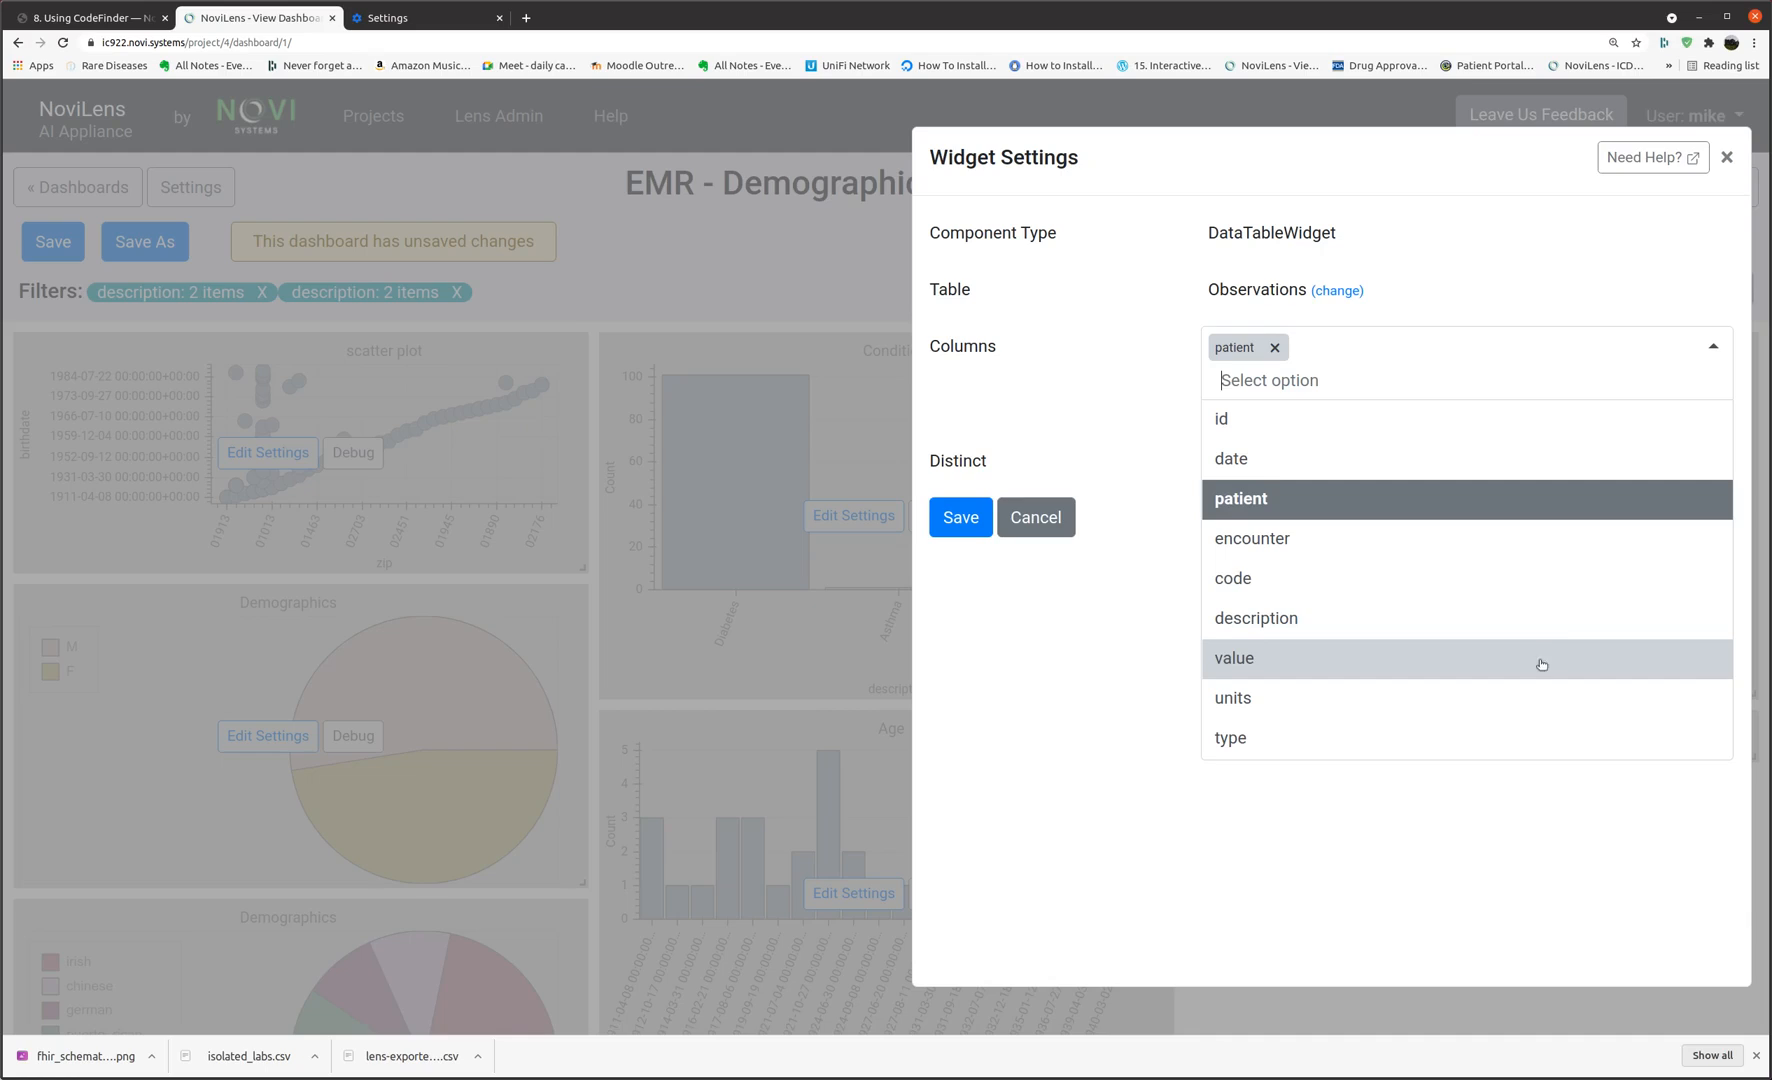
left_click(1503, 628)
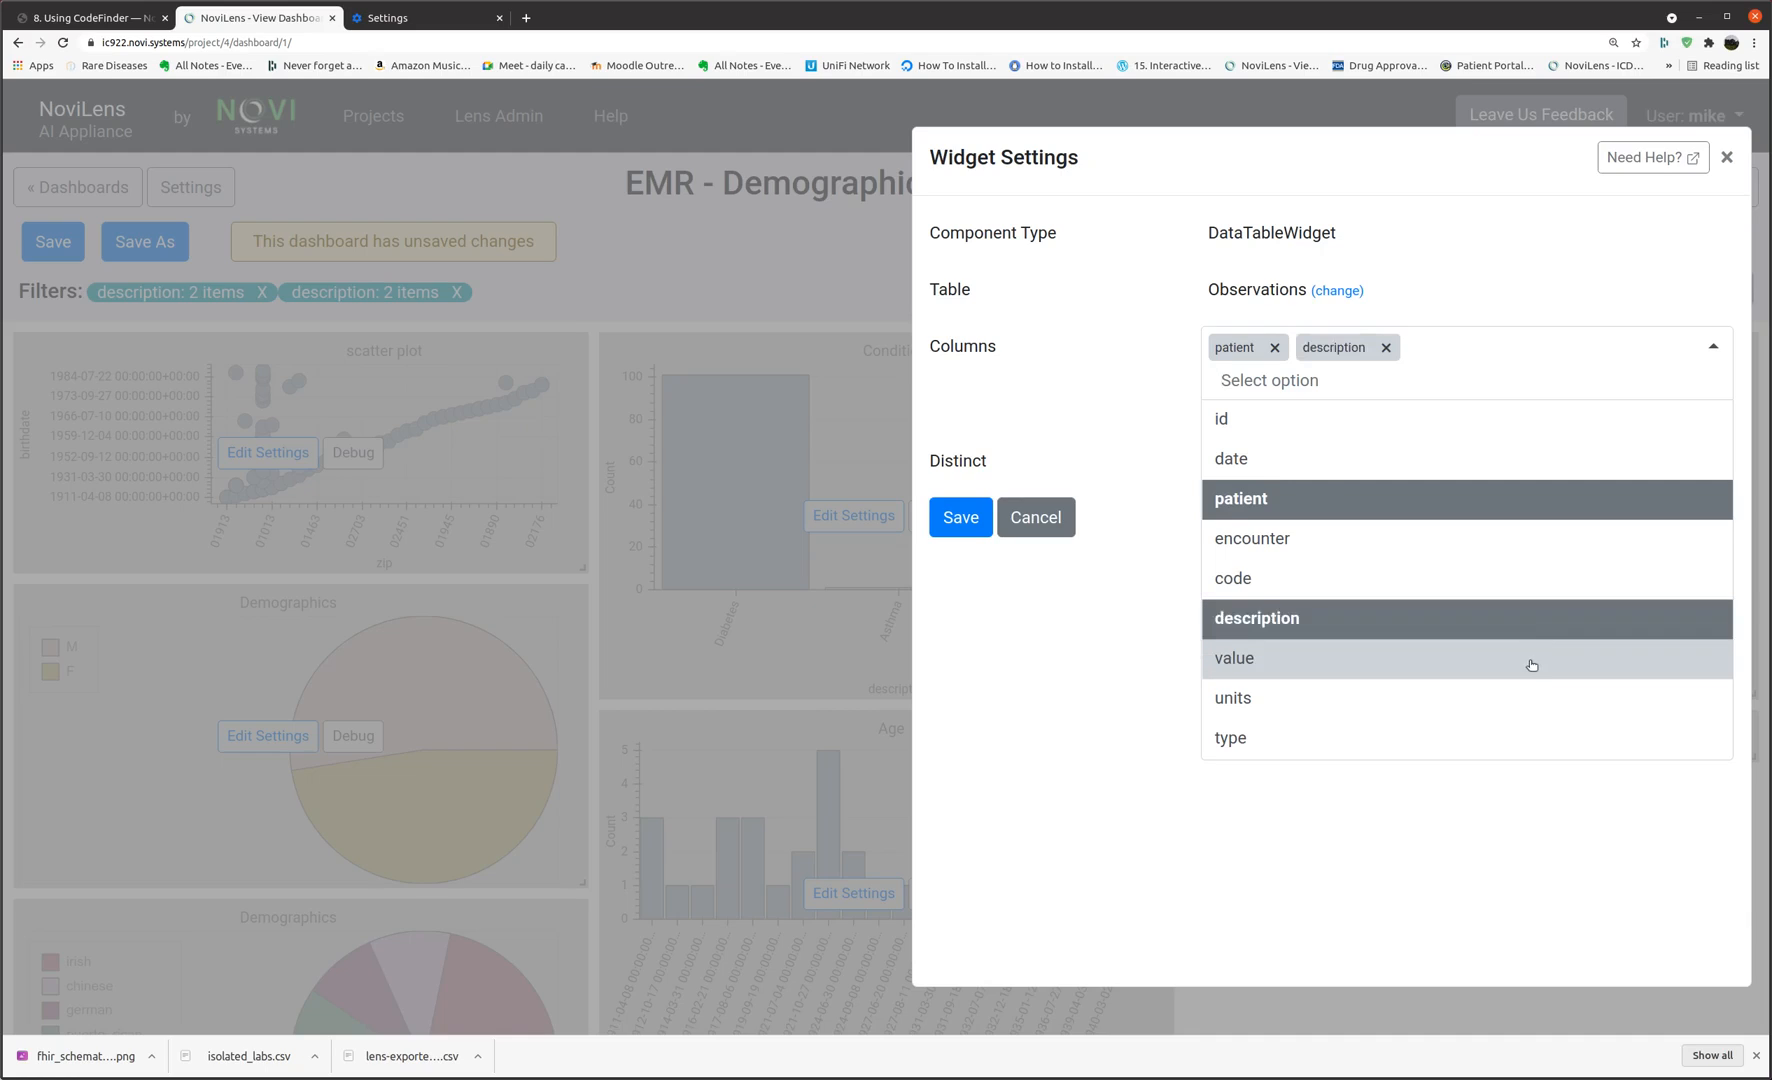
left_click(1531, 664)
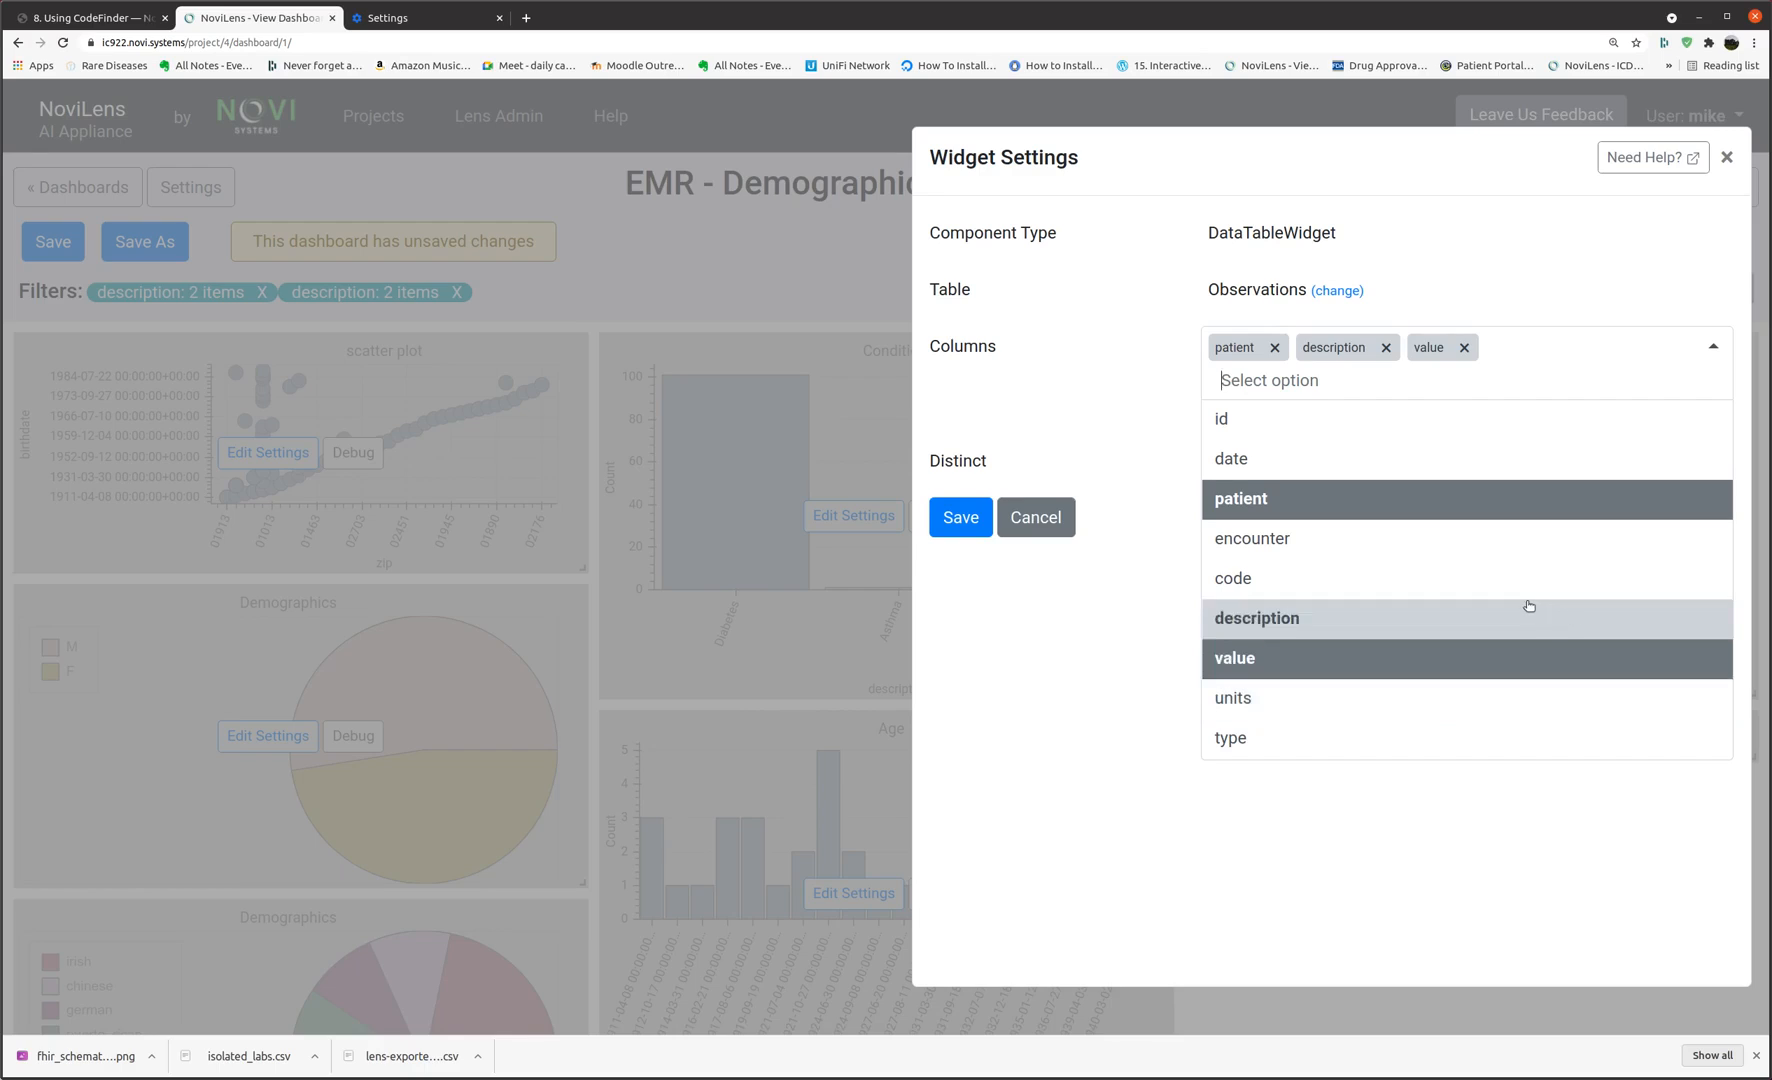
left_click(1318, 538)
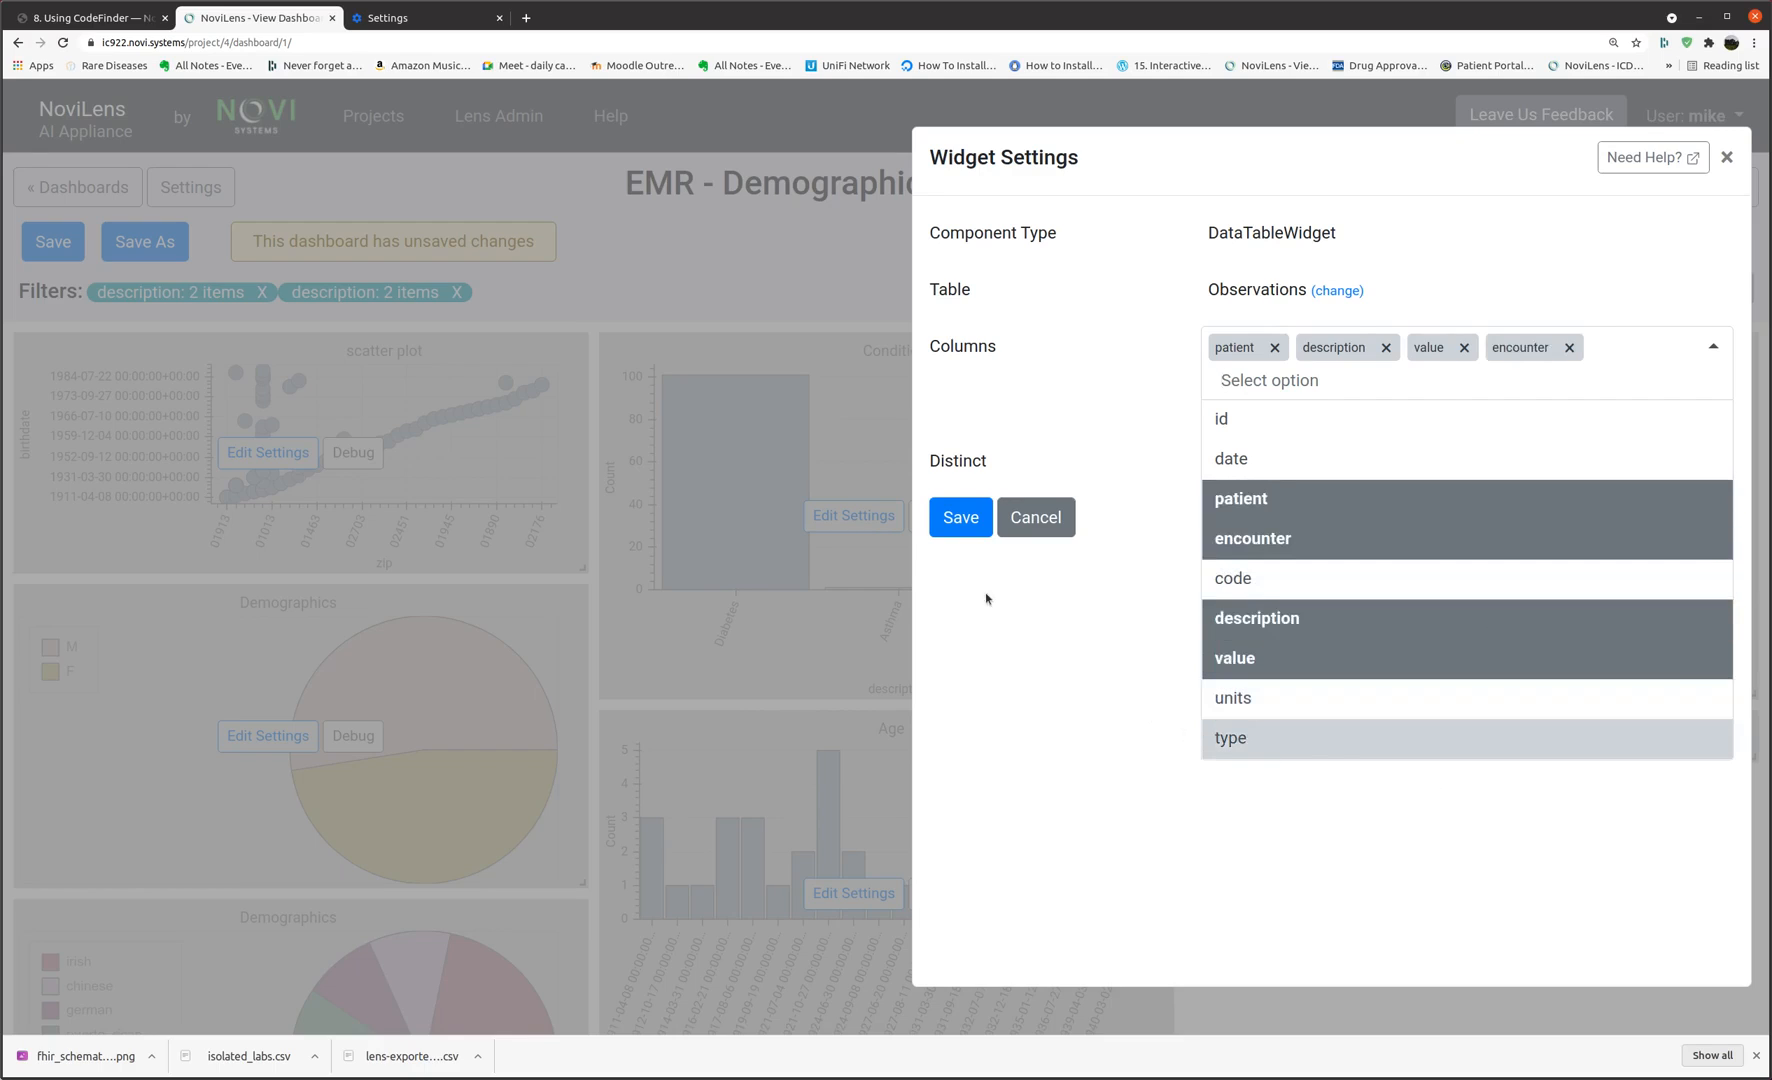
left_click(964, 528)
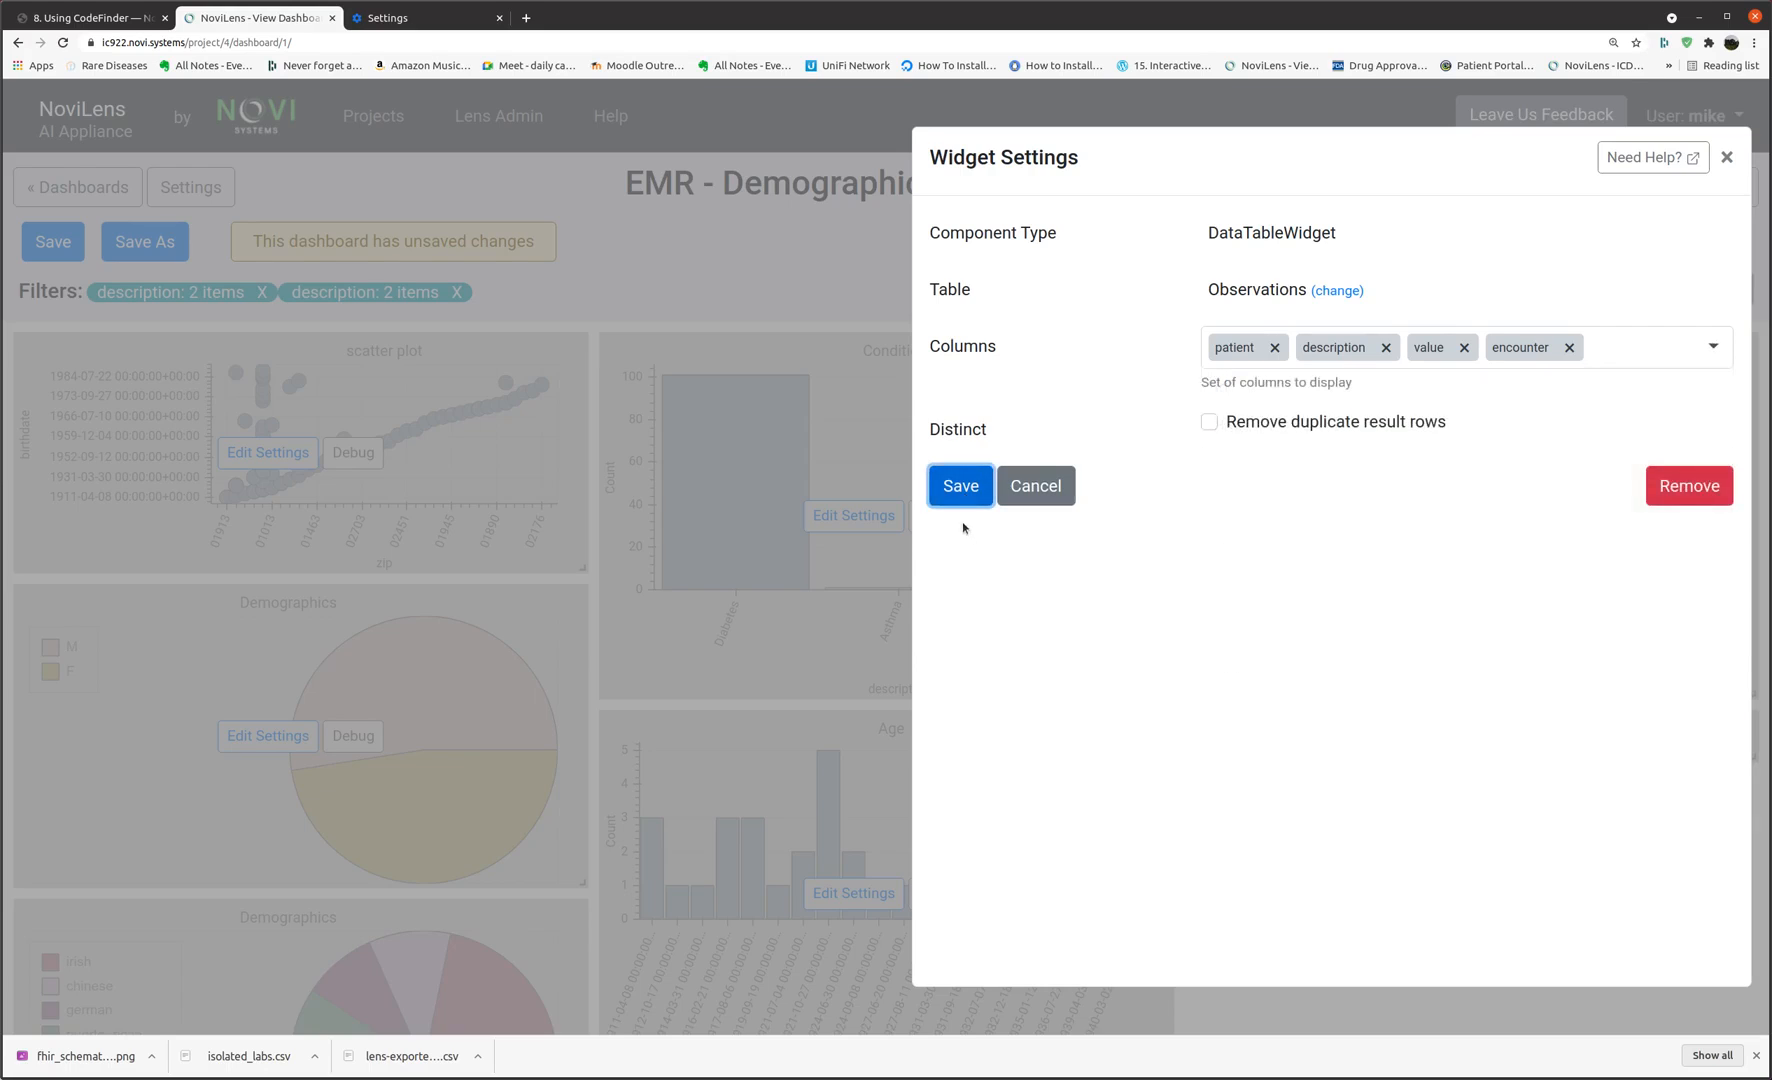
left_click(961, 490)
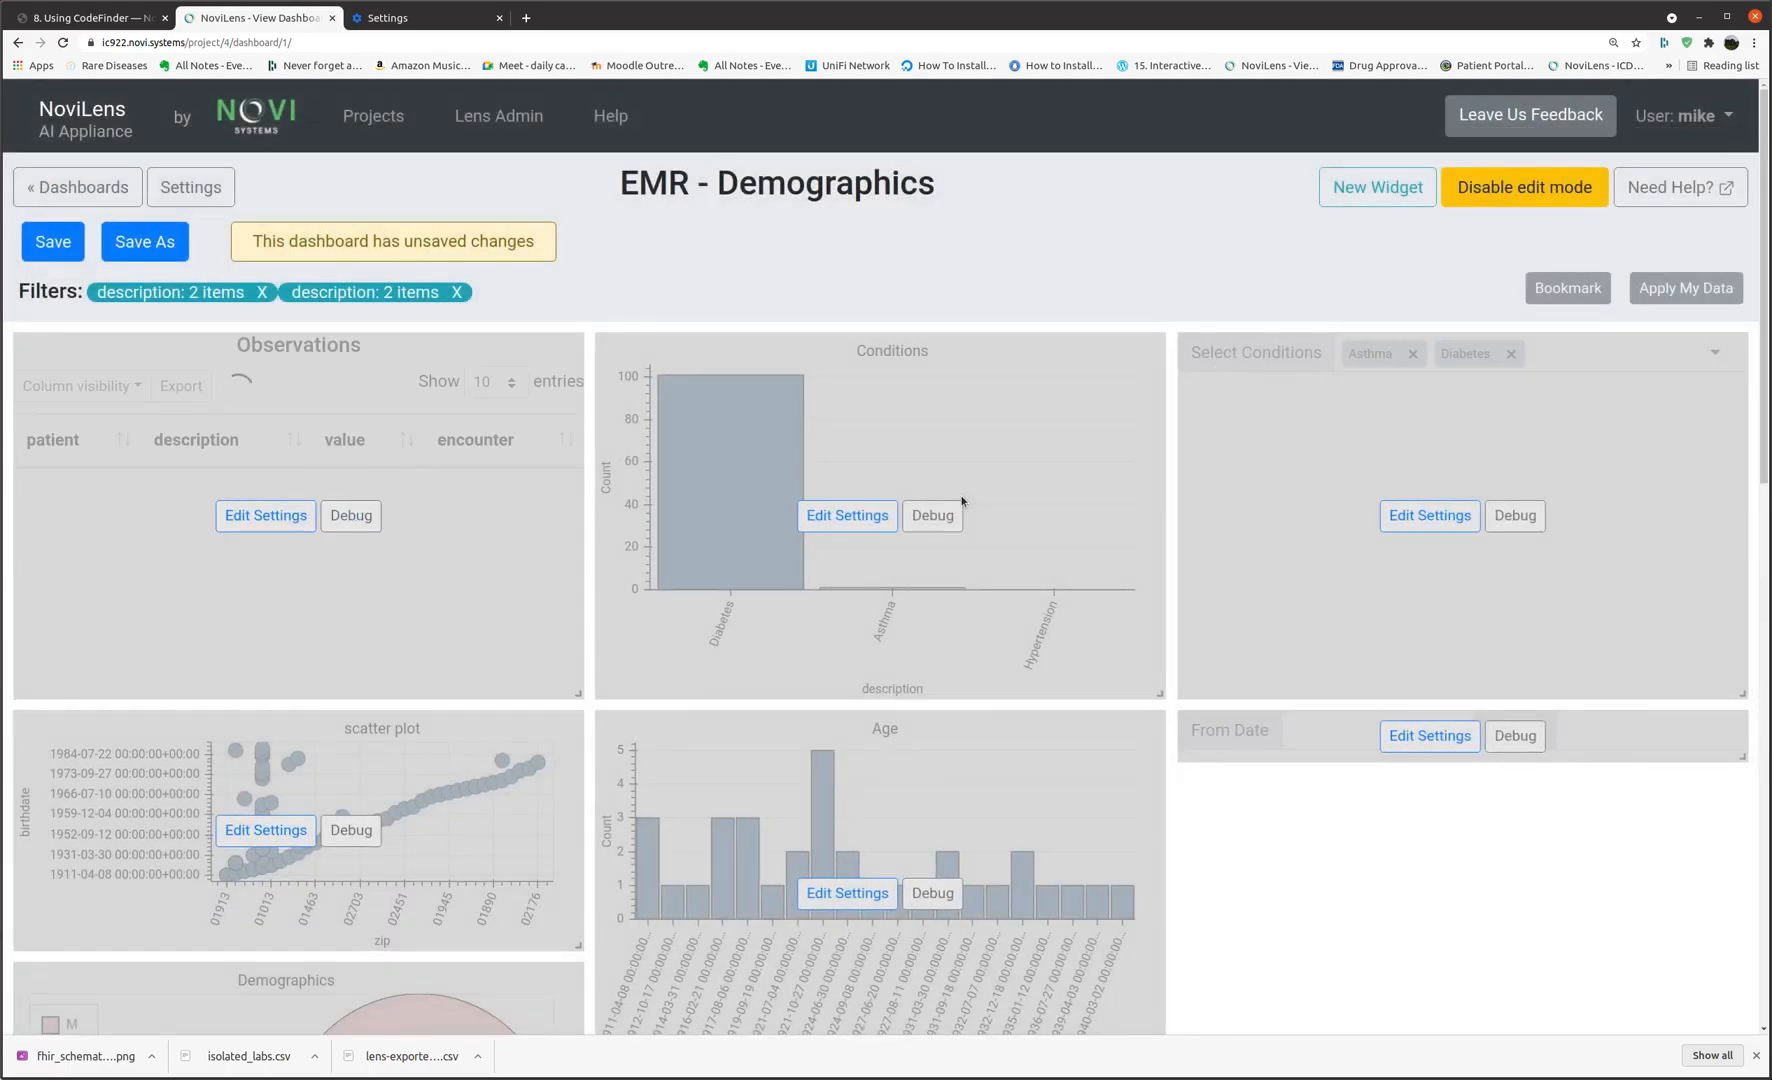
Move the Observations table below the Age chart and widen it to span two dashboard columns.
left_click_drag(248, 376, 760, 950)
scroll(1325, 593, "down", 5)
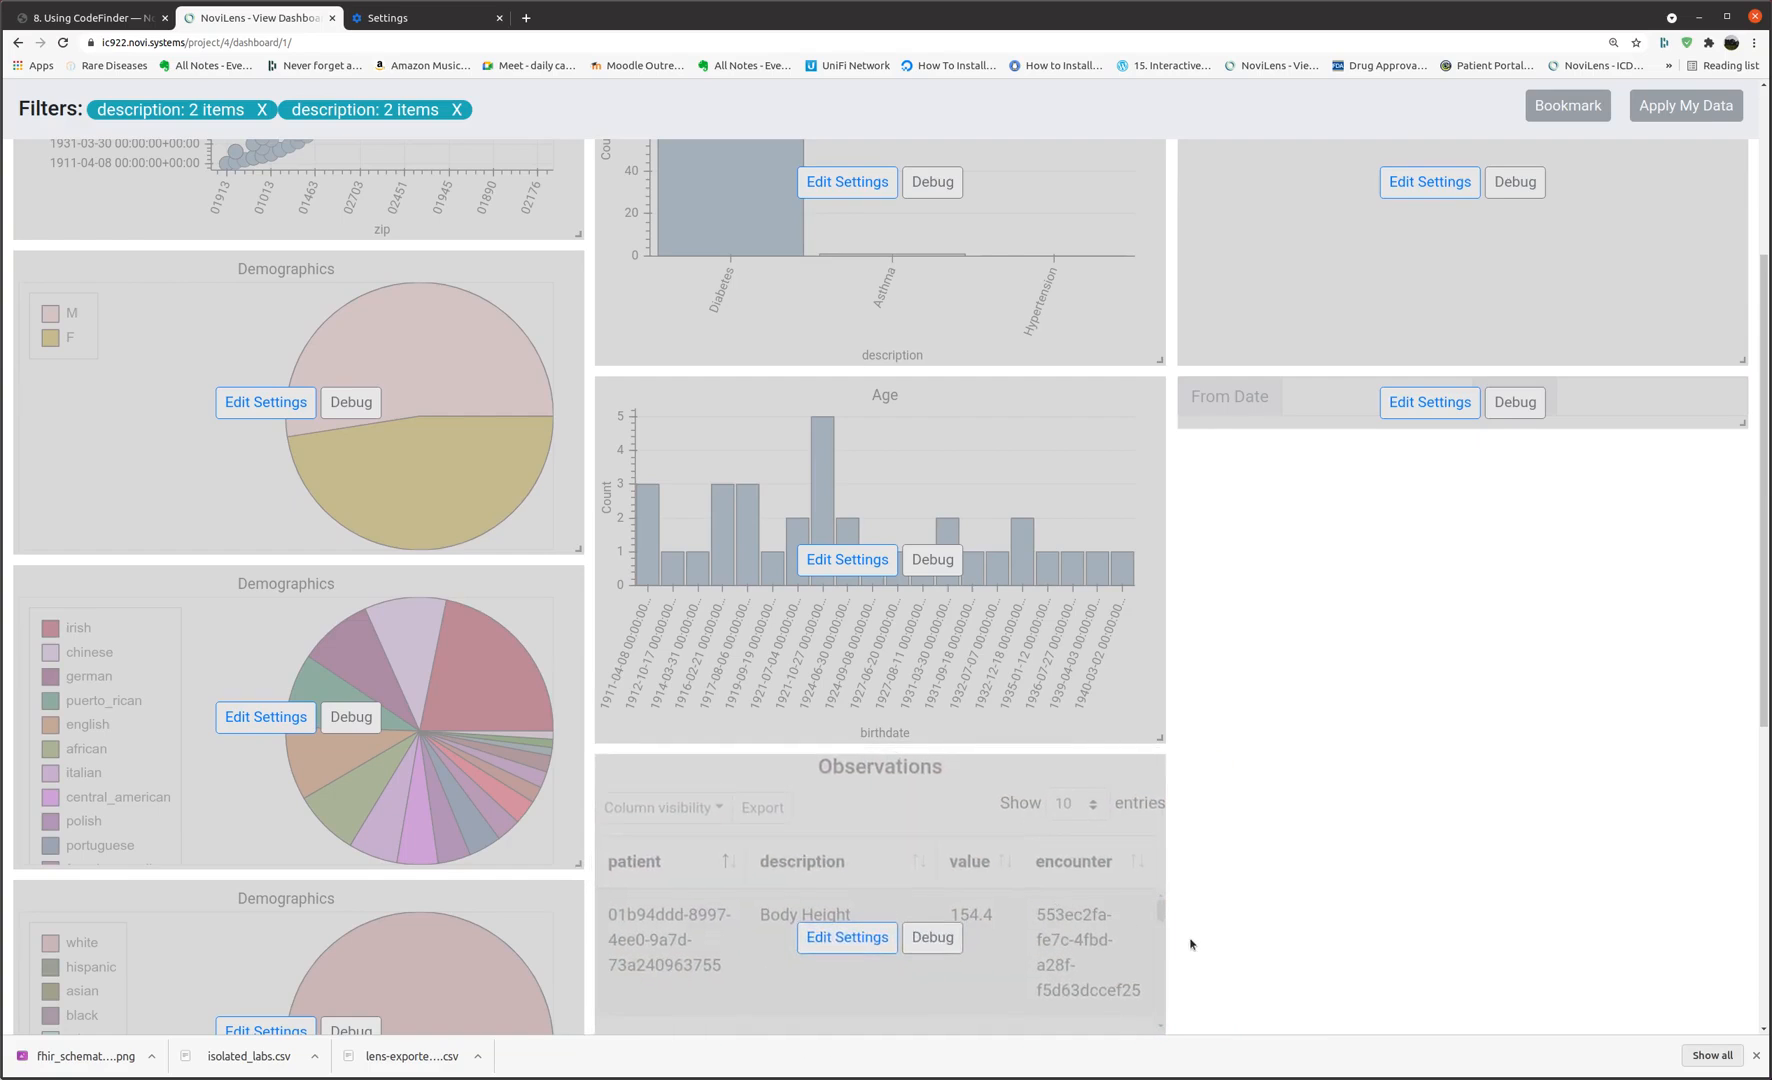
scroll(1273, 751, "down", 3)
left_click_drag(1158, 898, 1729, 870)
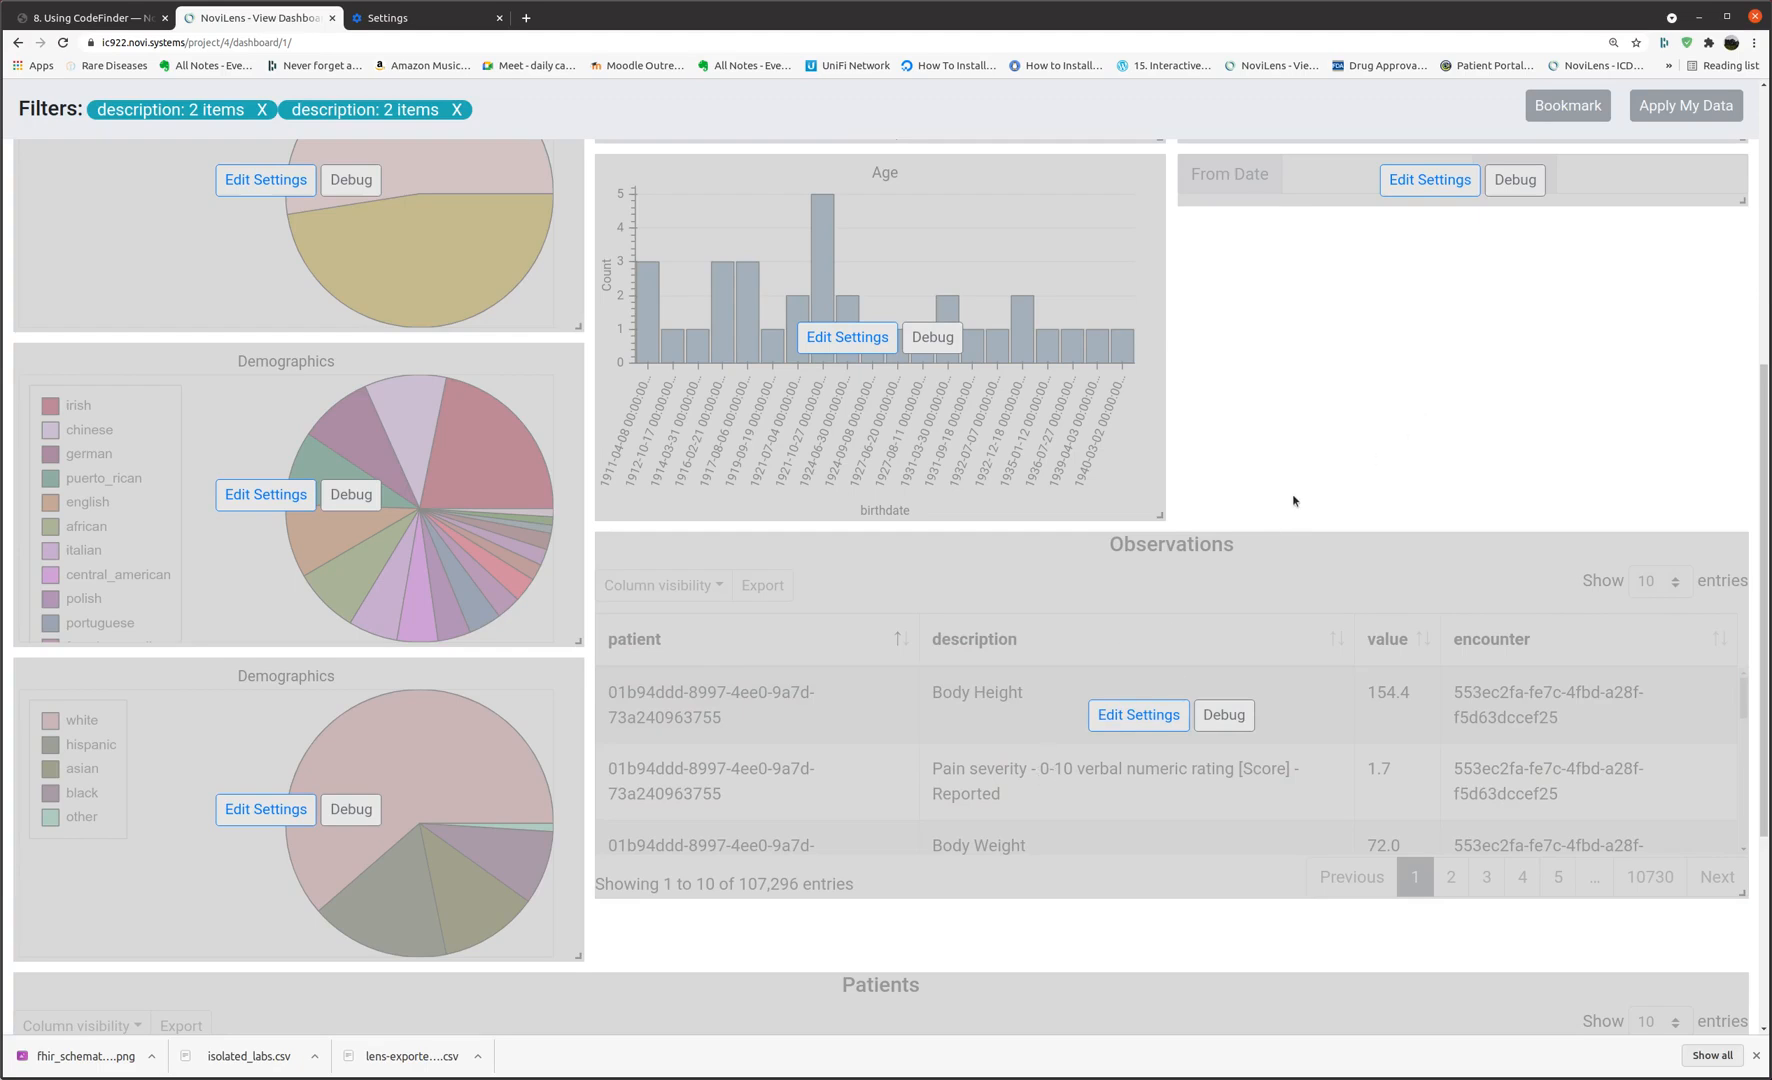
Create a new Multiselect/Select Box widget on the dashboard and base it on the Observations table.
scroll(1305, 470, "up", 6)
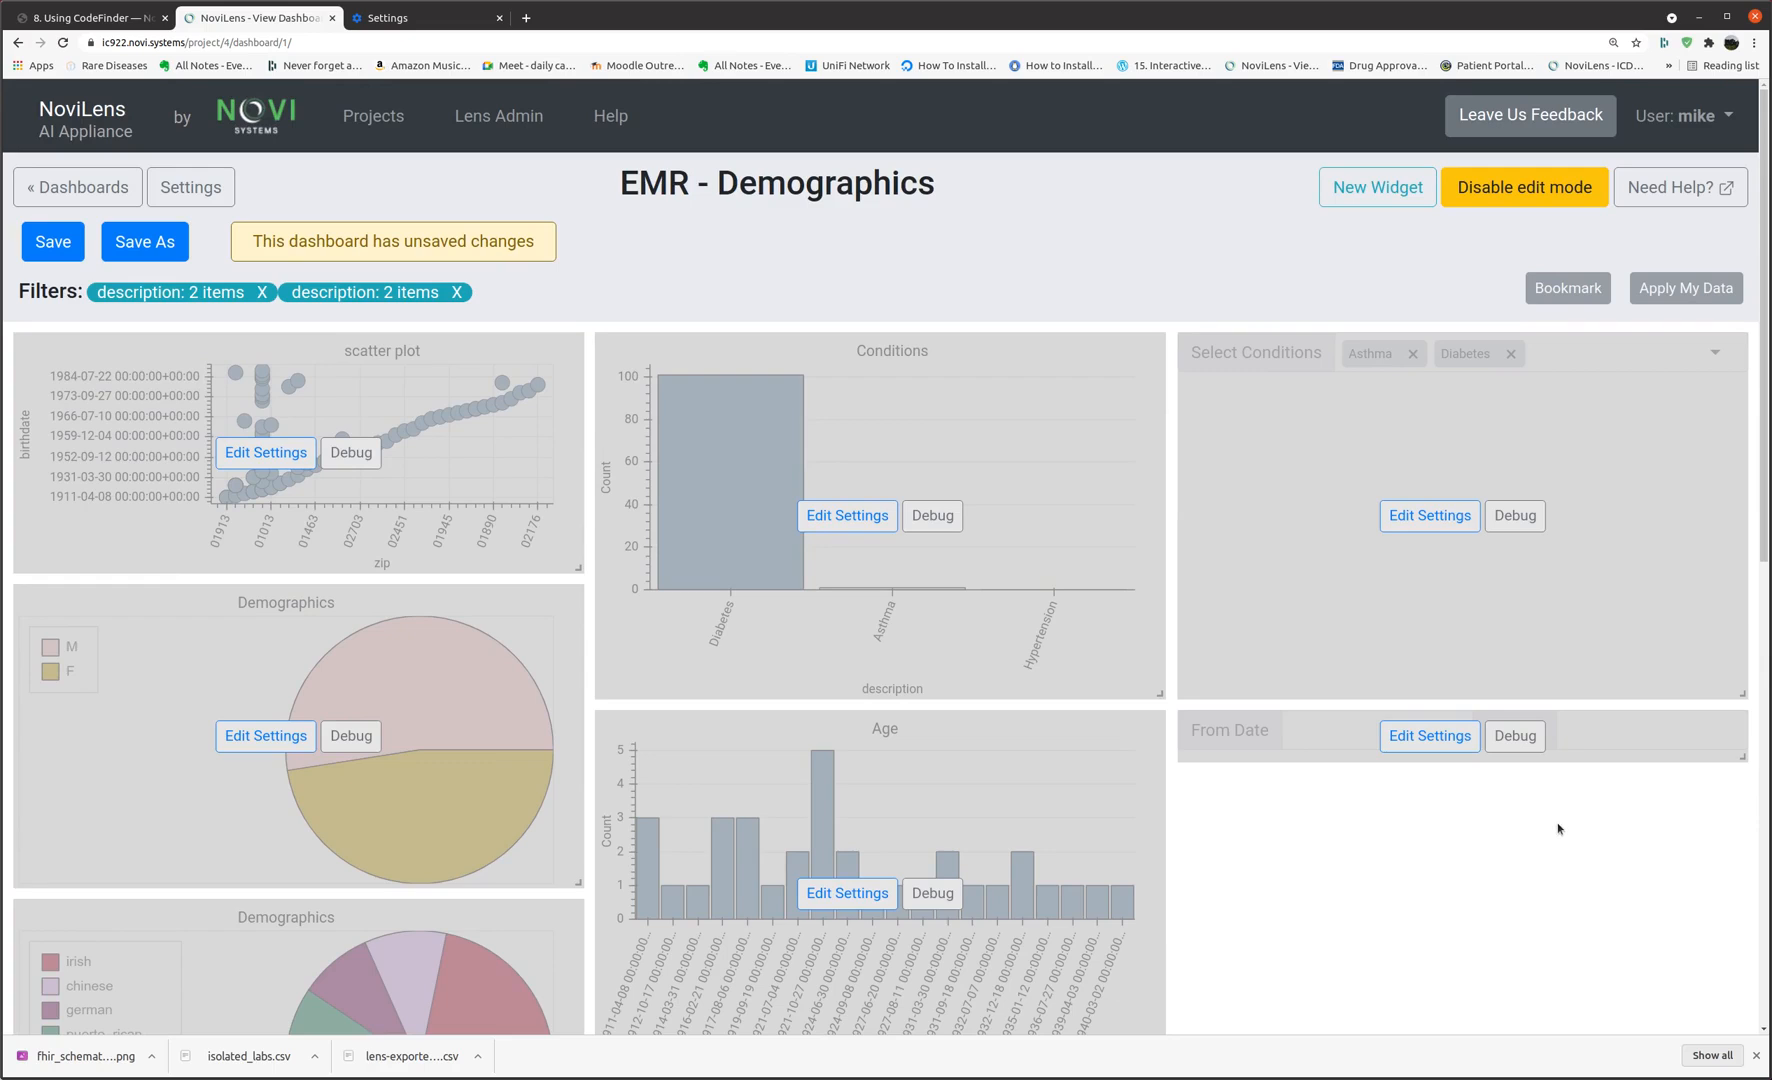
scroll(1546, 791, "down", 5)
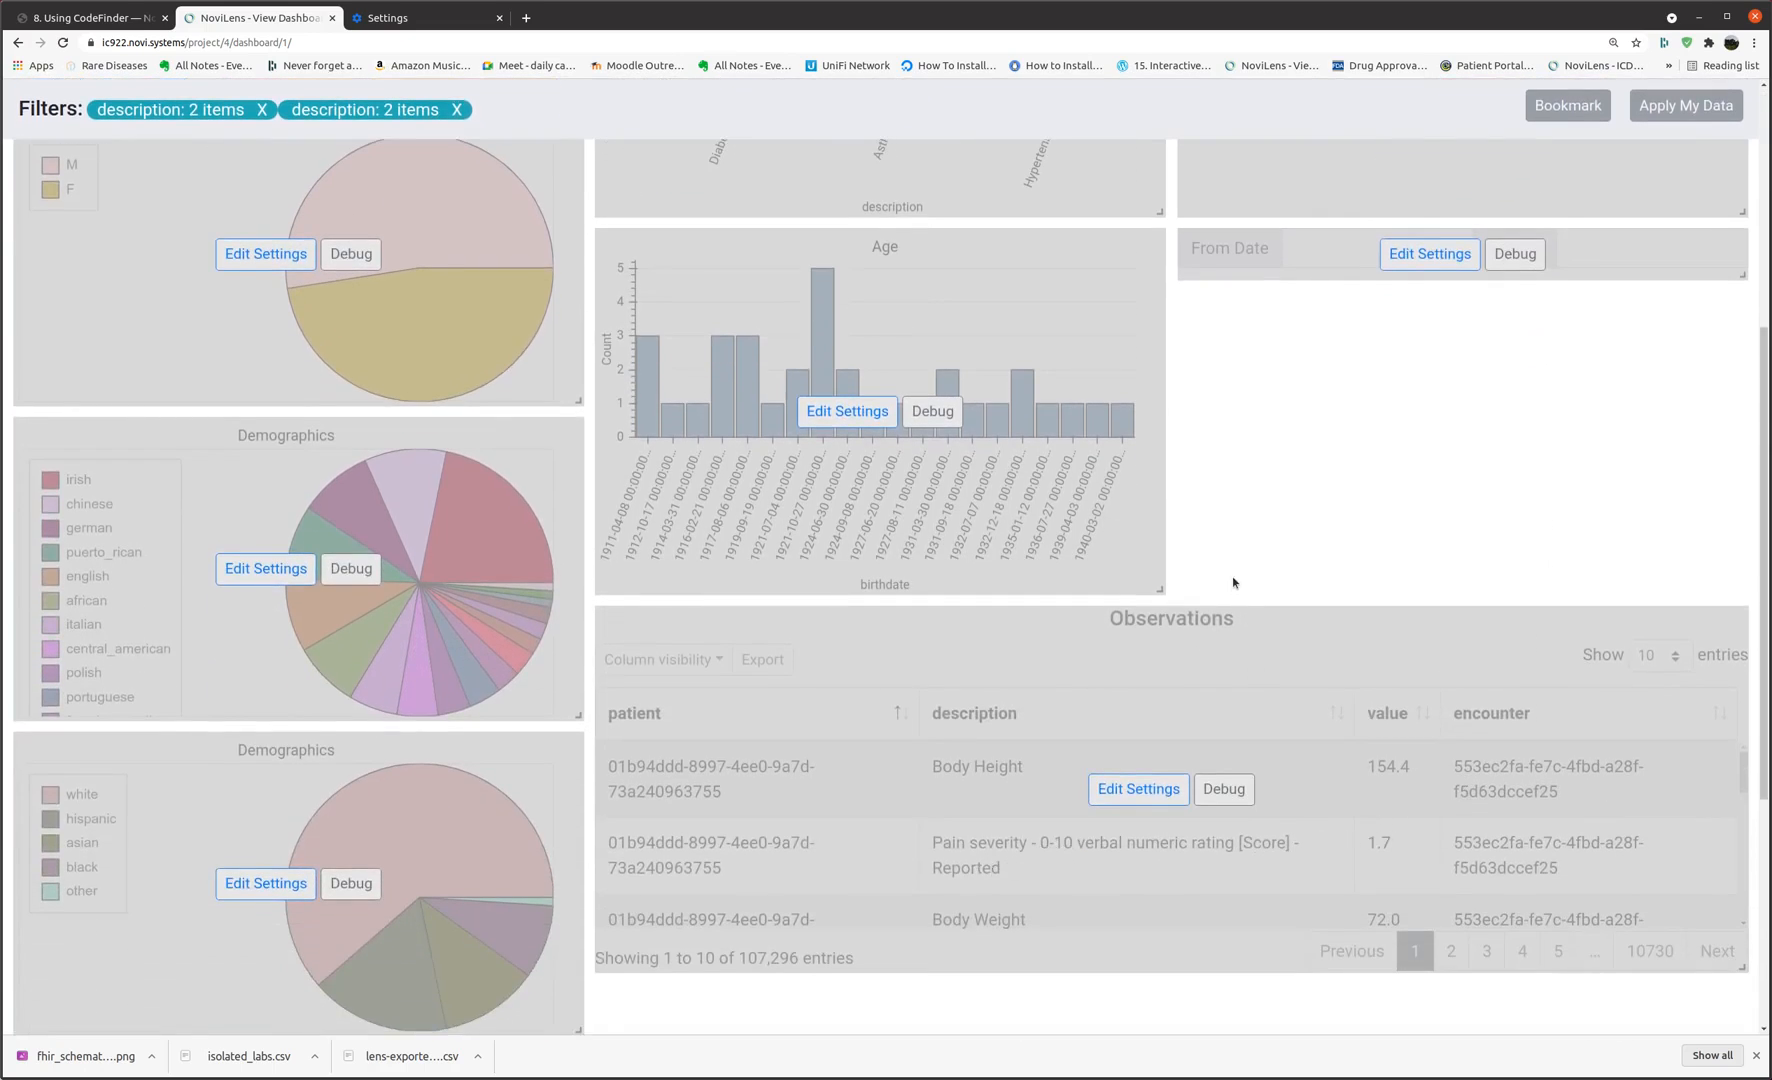
scroll(1353, 712, "up", 4)
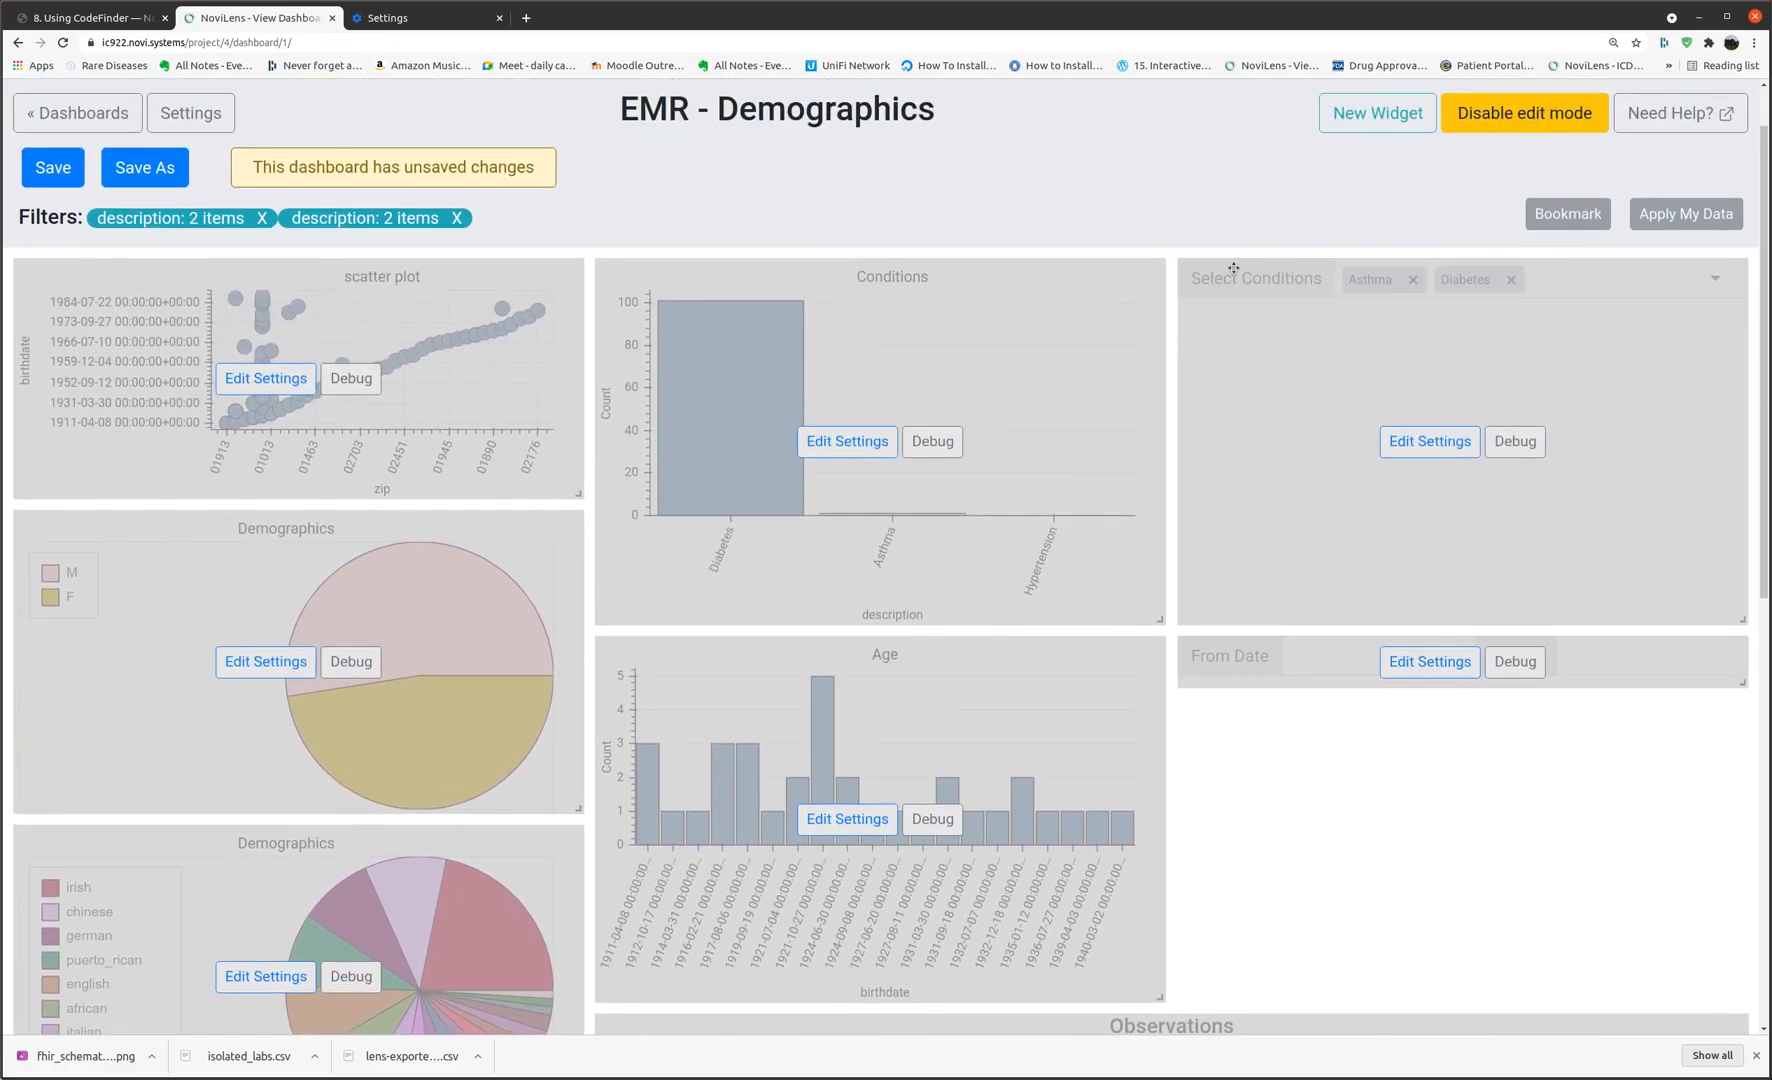
left_click(1387, 107)
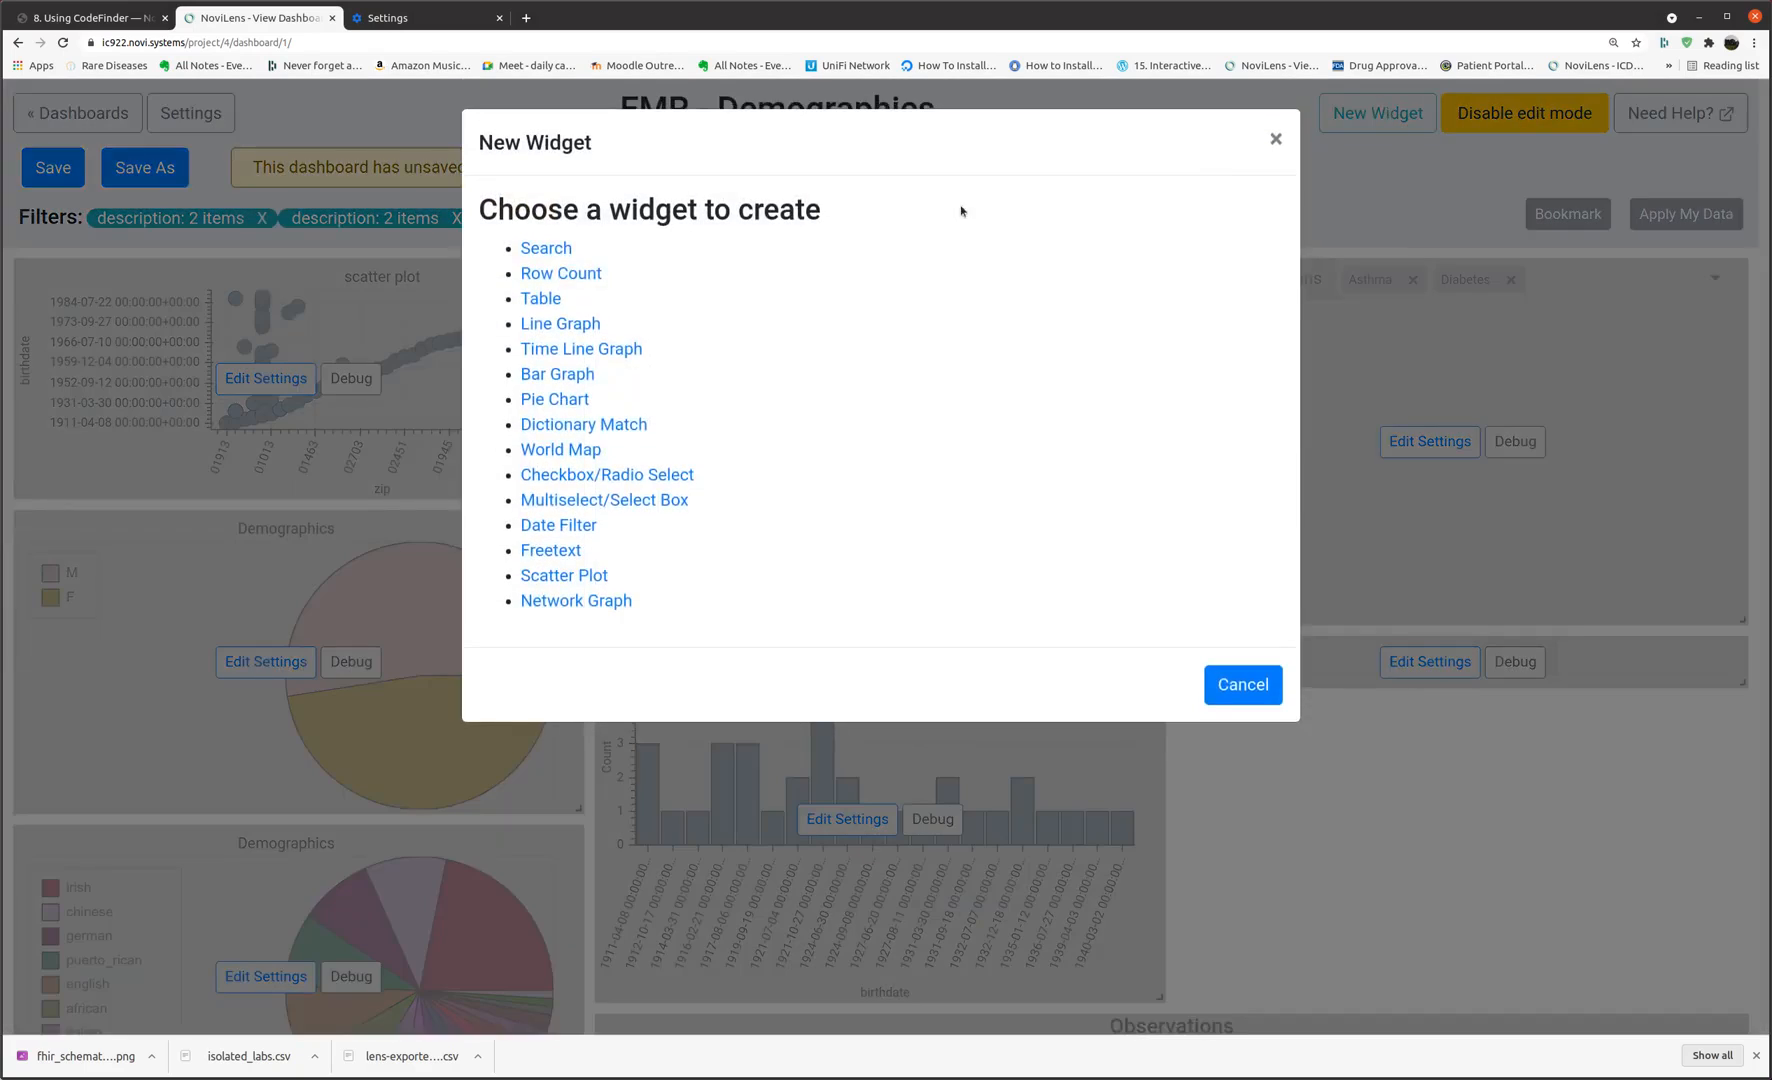
left_click(586, 501)
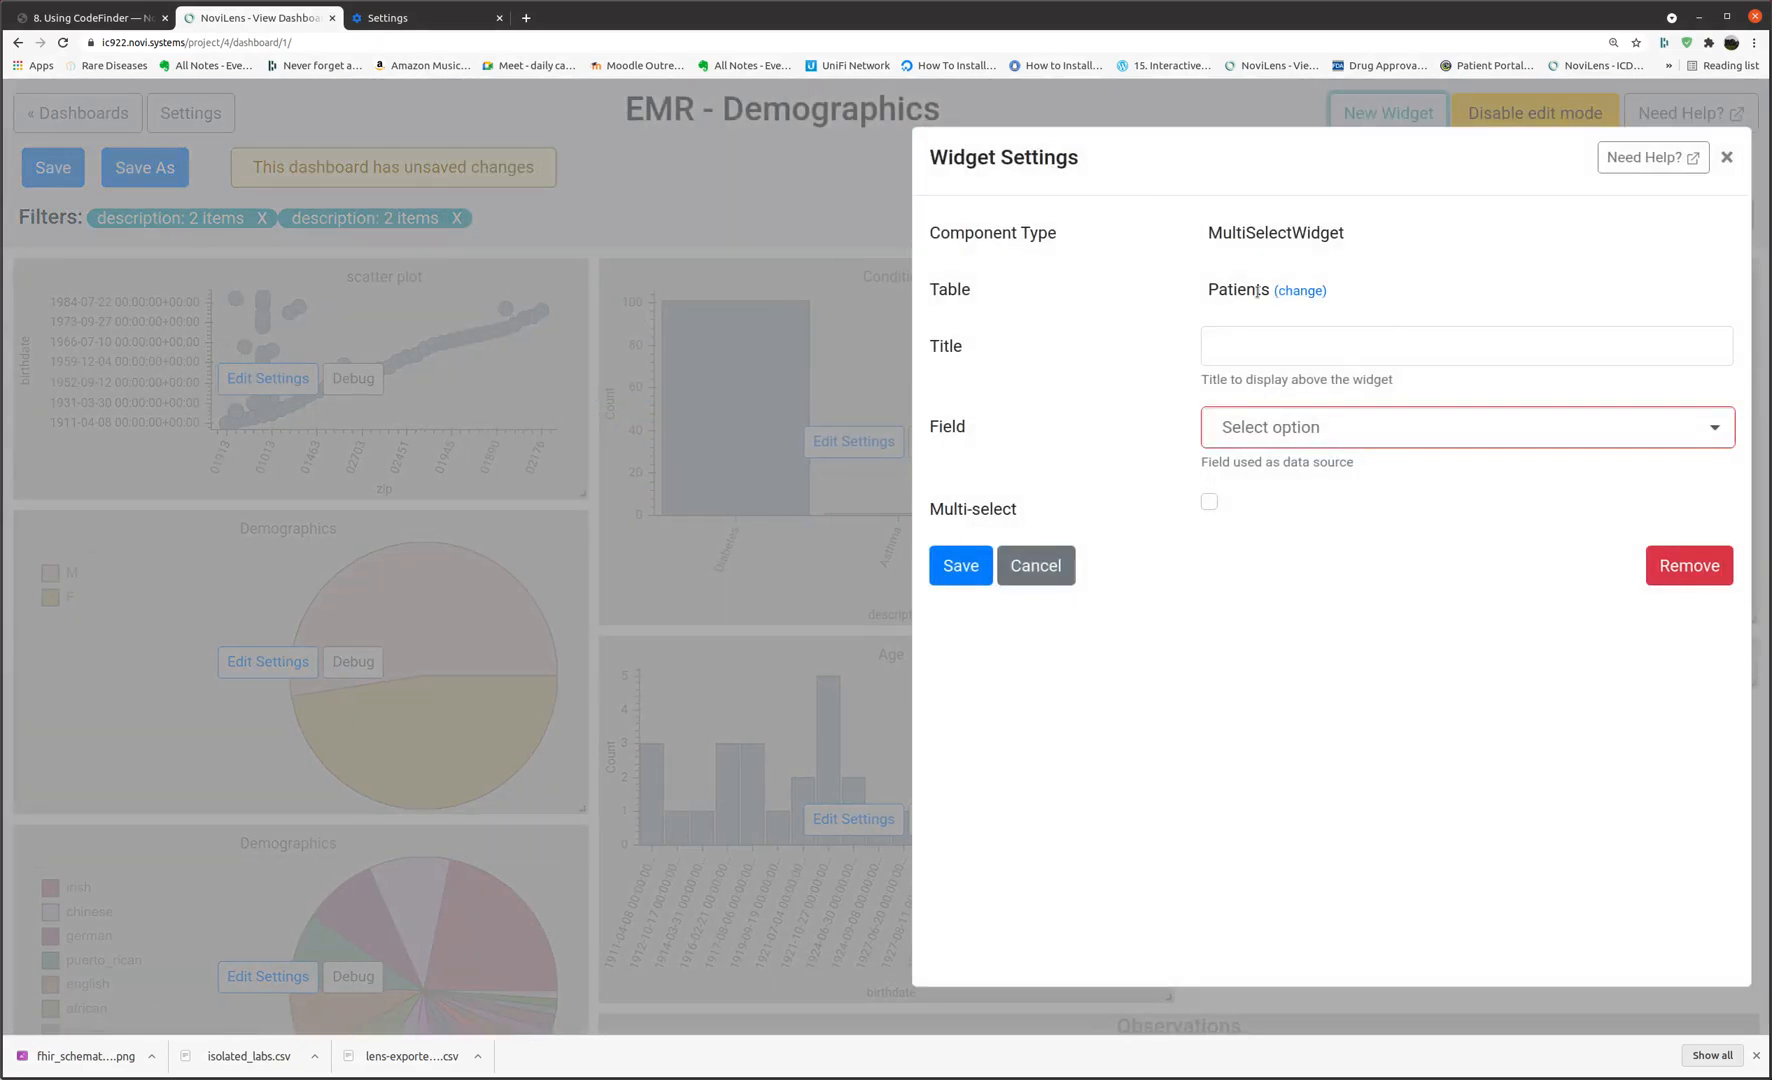
left_click(1298, 291)
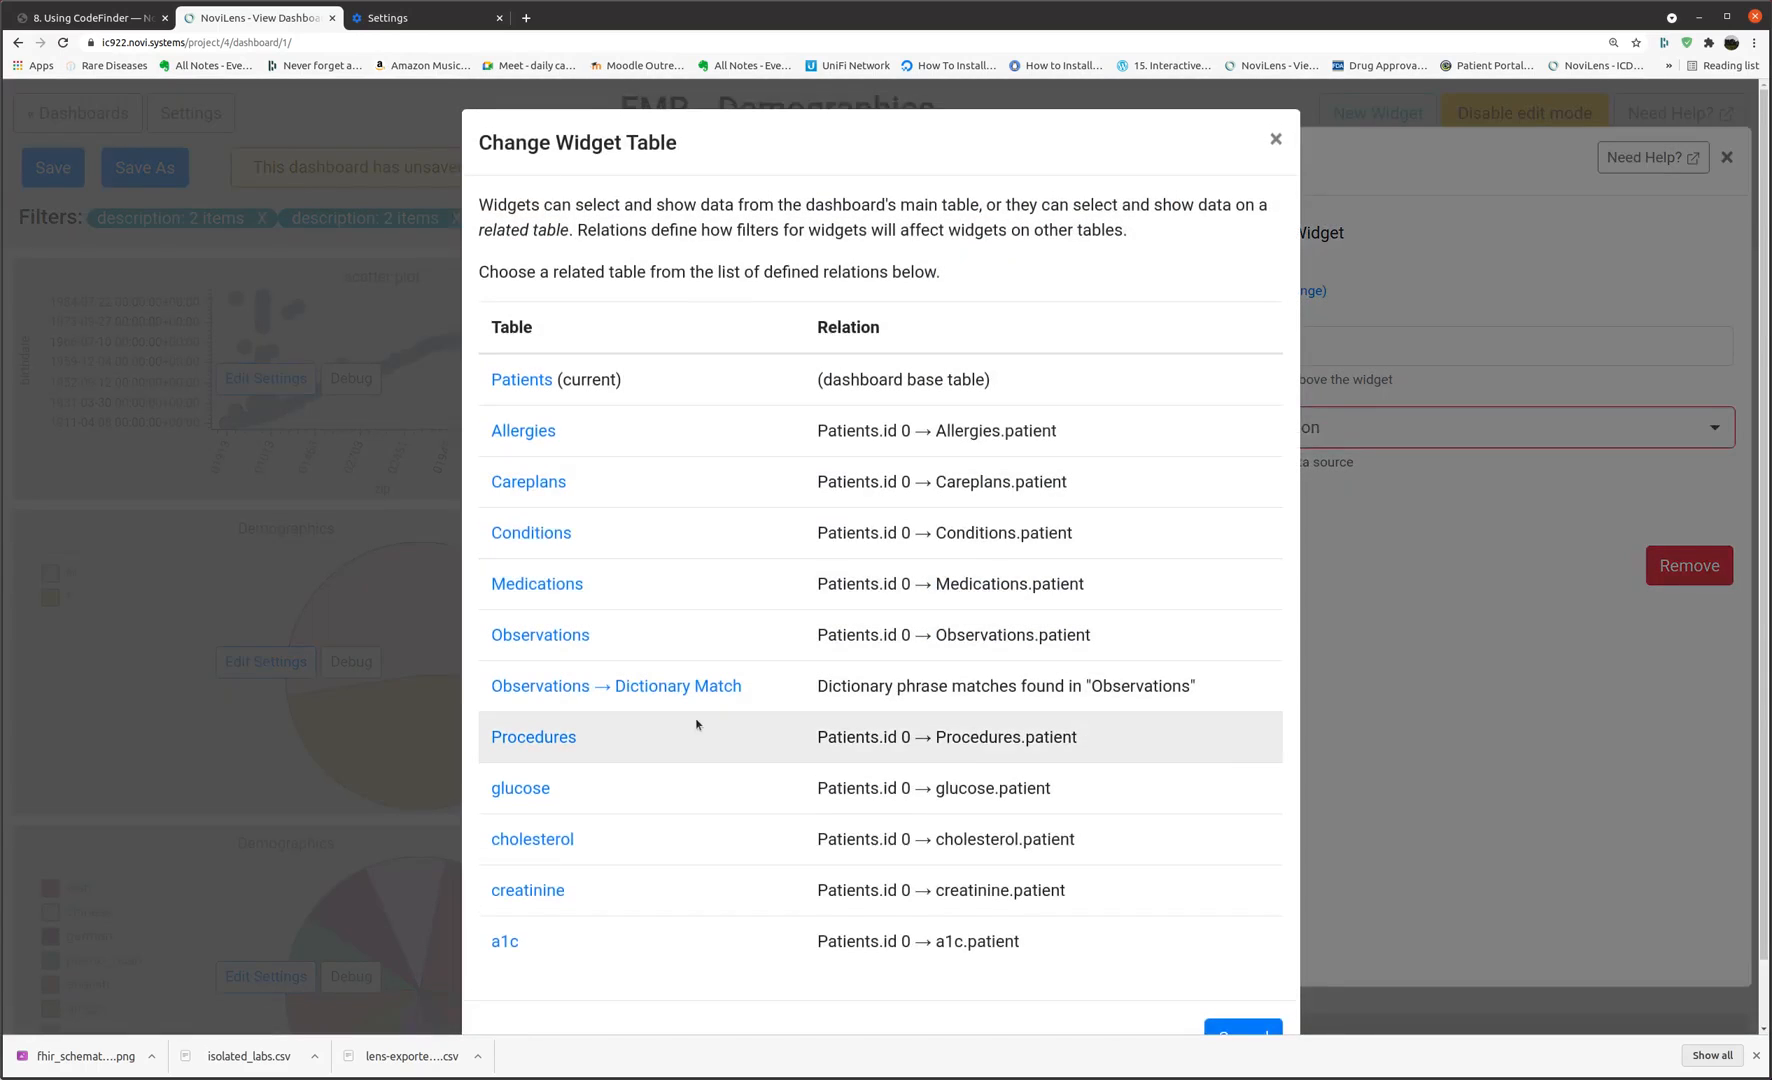
scroll(648, 779, "down", 1)
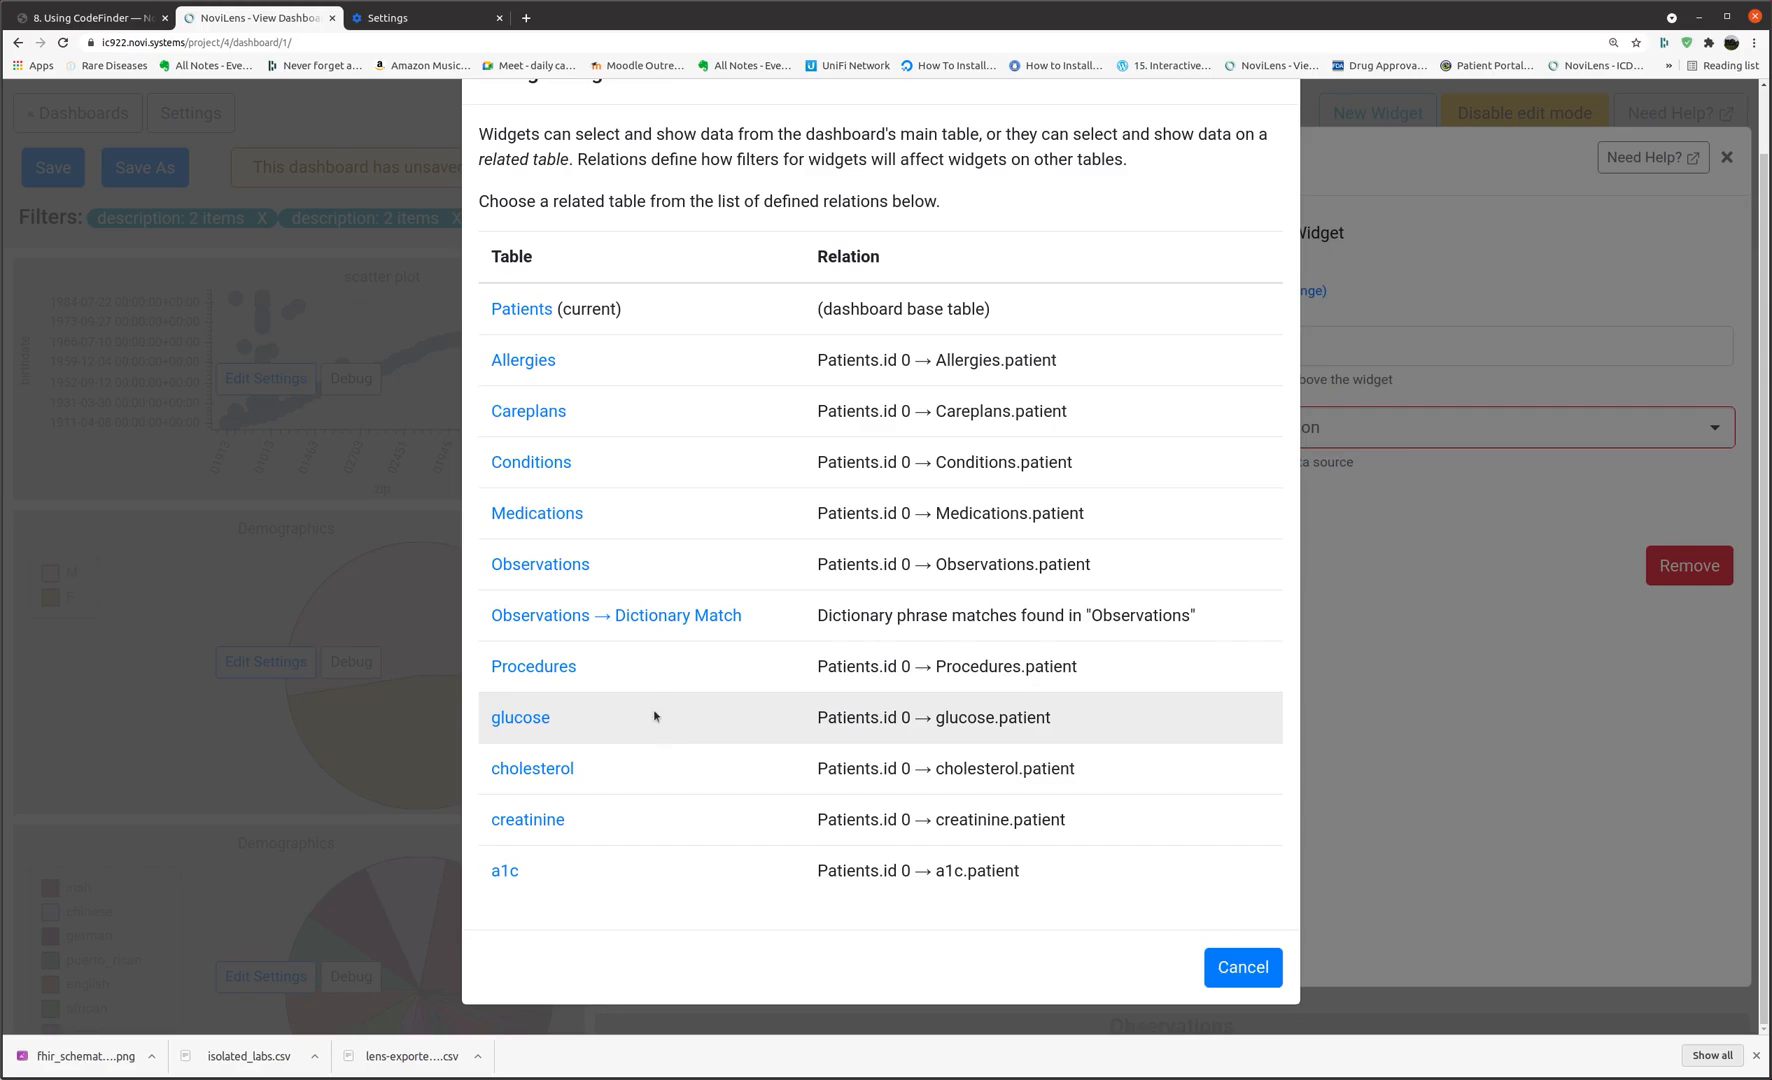
left_click(571, 567)
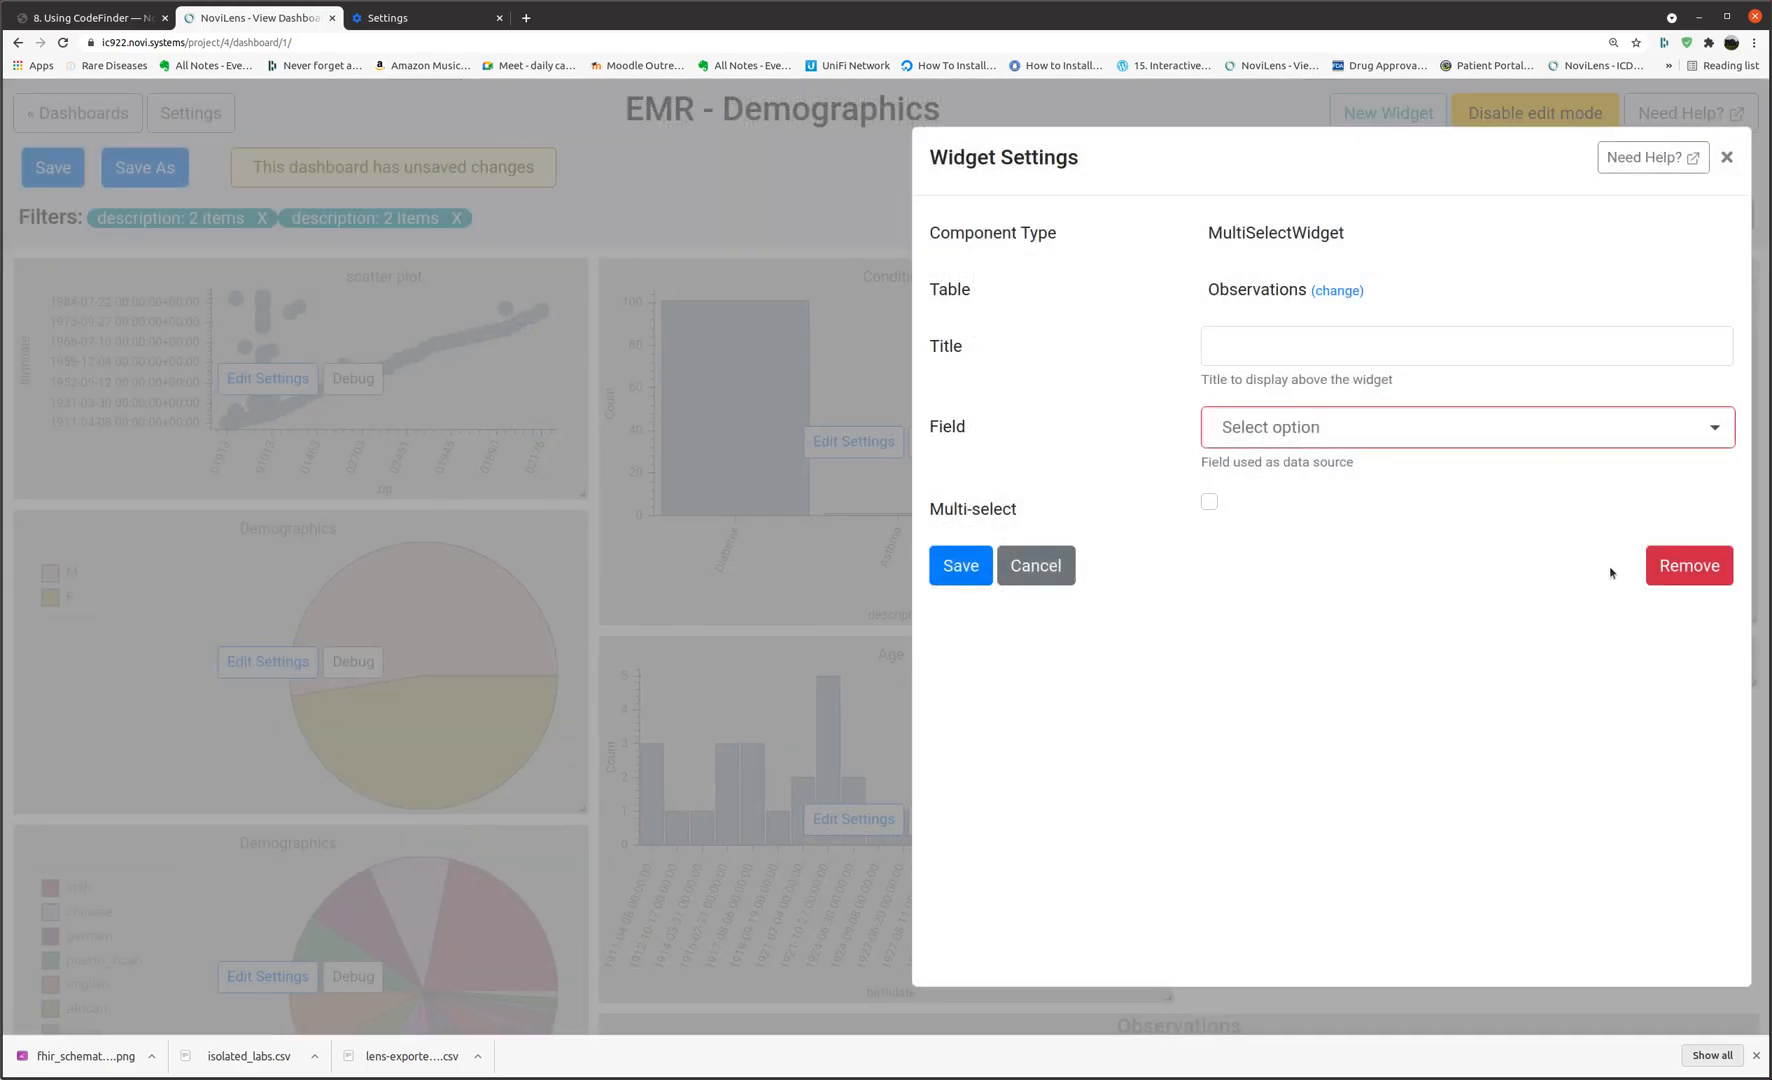
Title the multiselect widget "Select Observations", set its field to description, enable multi-select, and save the widget.
left_click(1245, 352)
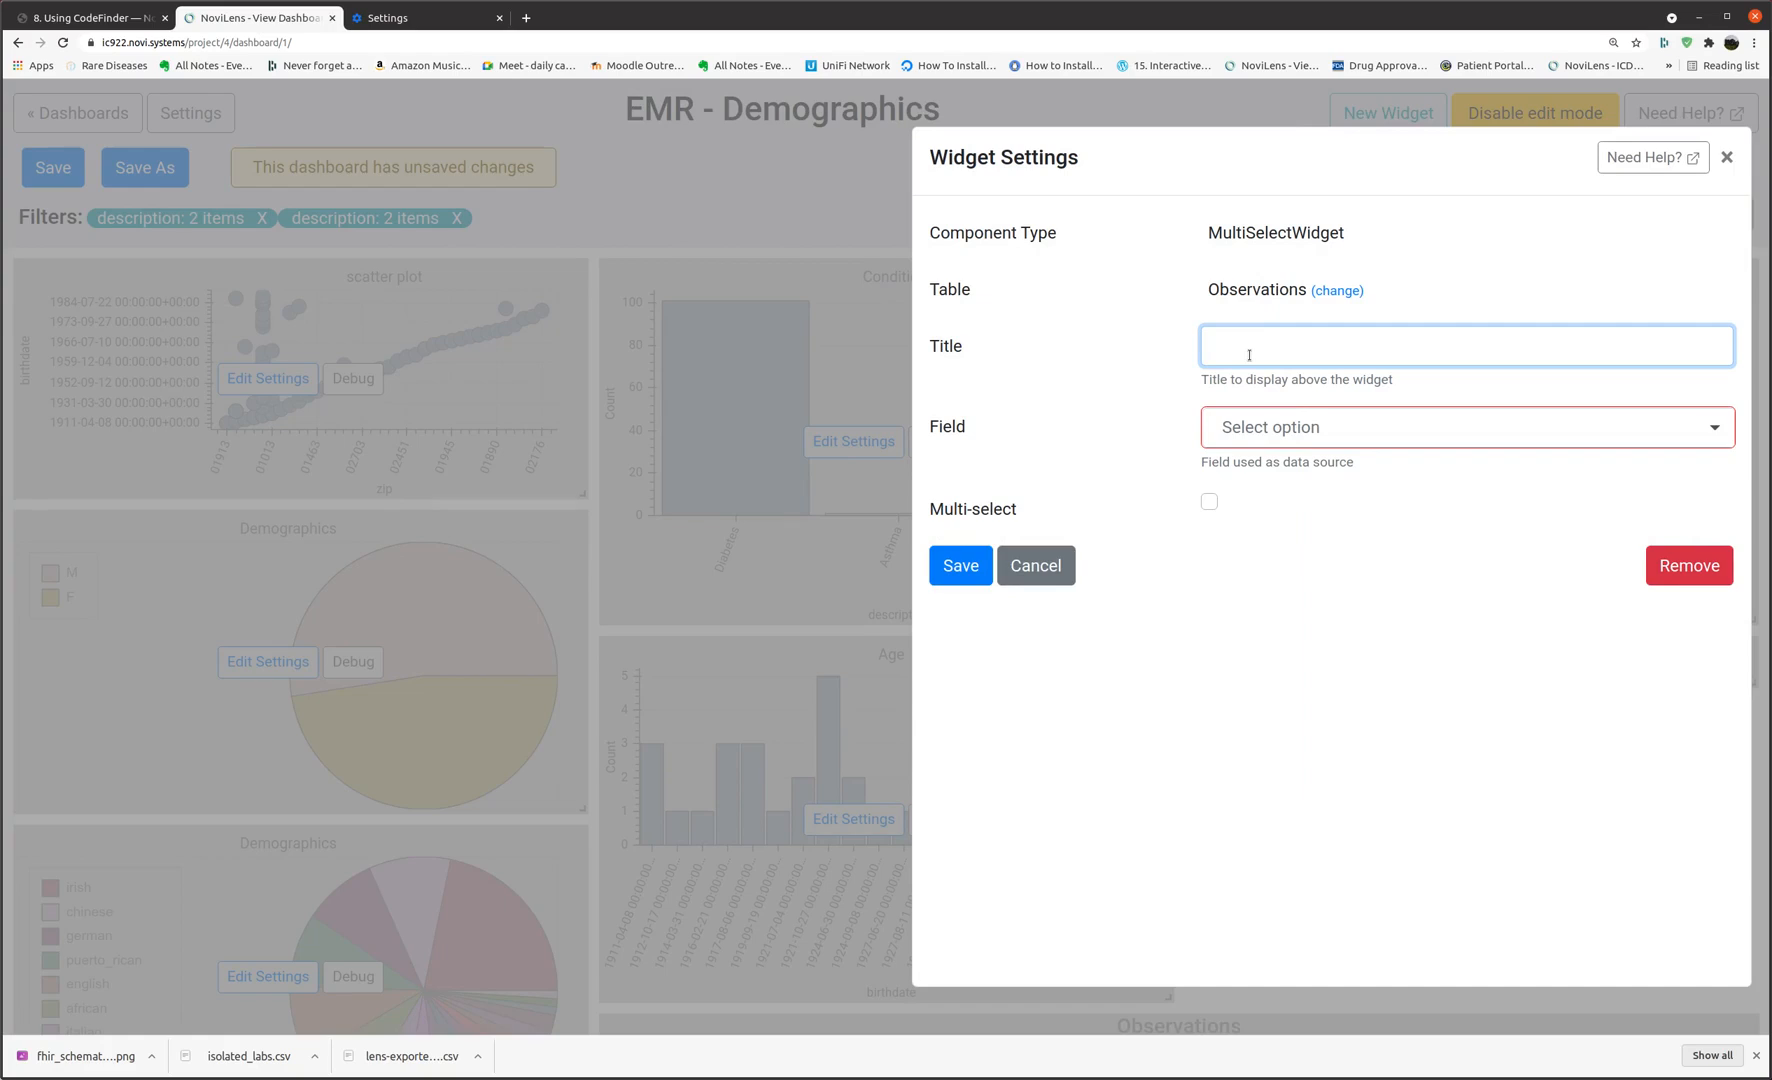
type("Select Observations")
left_click(1722, 438)
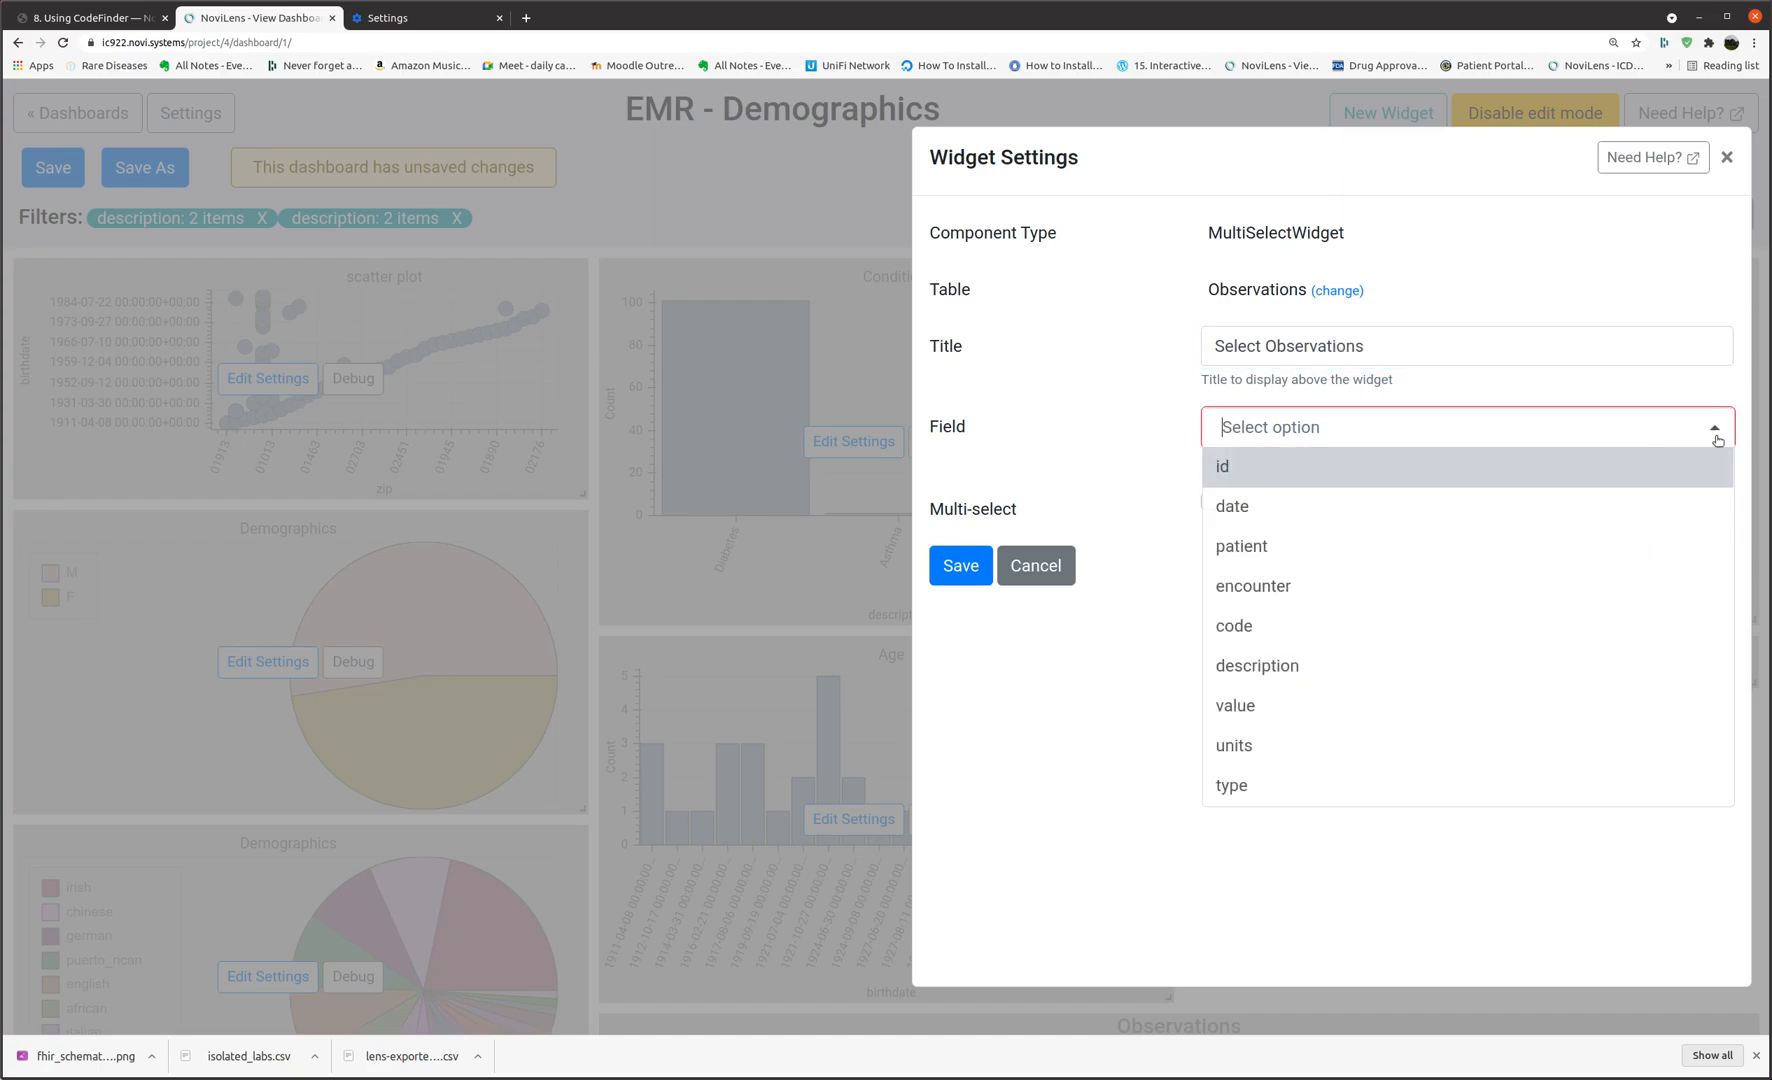
left_click(1224, 668)
left_click(1208, 500)
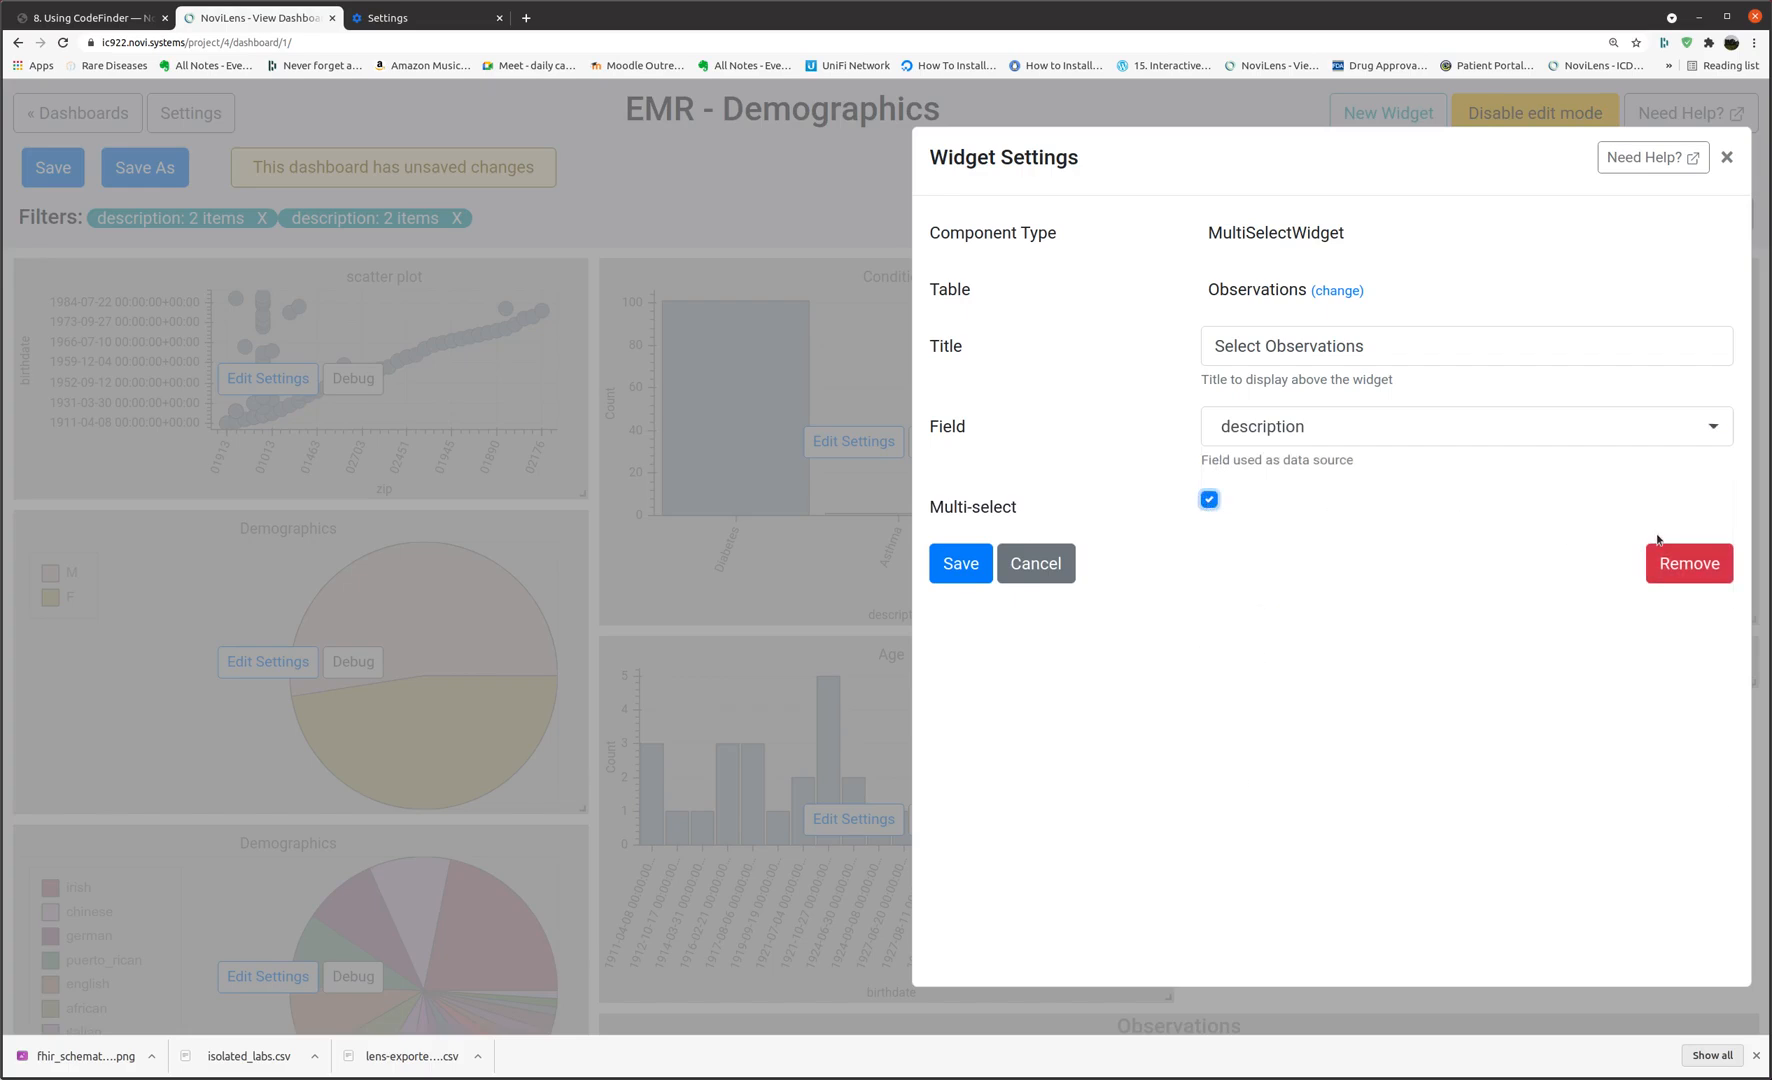
left_click(955, 567)
Move the Select Observations widget directly below the From Date/To Date filter, above the Observations table.
left_click_drag(398, 347, 1540, 900)
scroll(1548, 822, "down", 6)
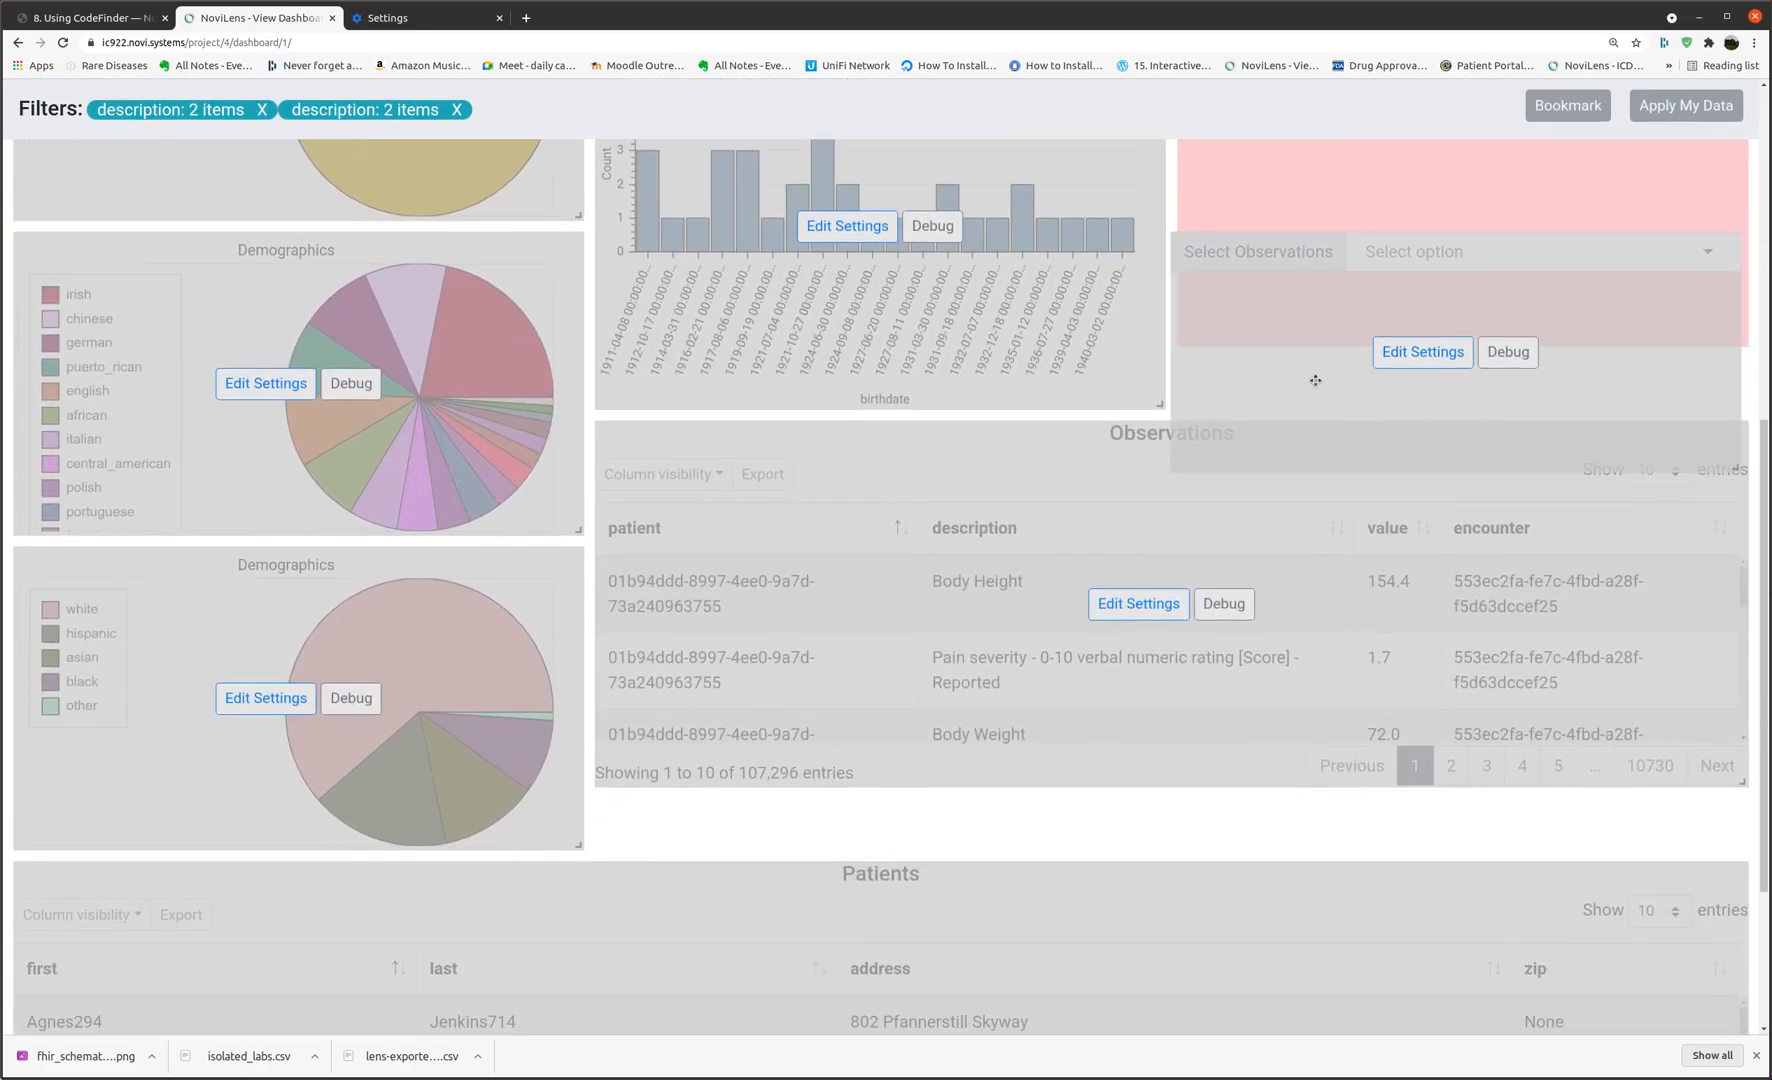
scroll(1256, 607, "up", 2)
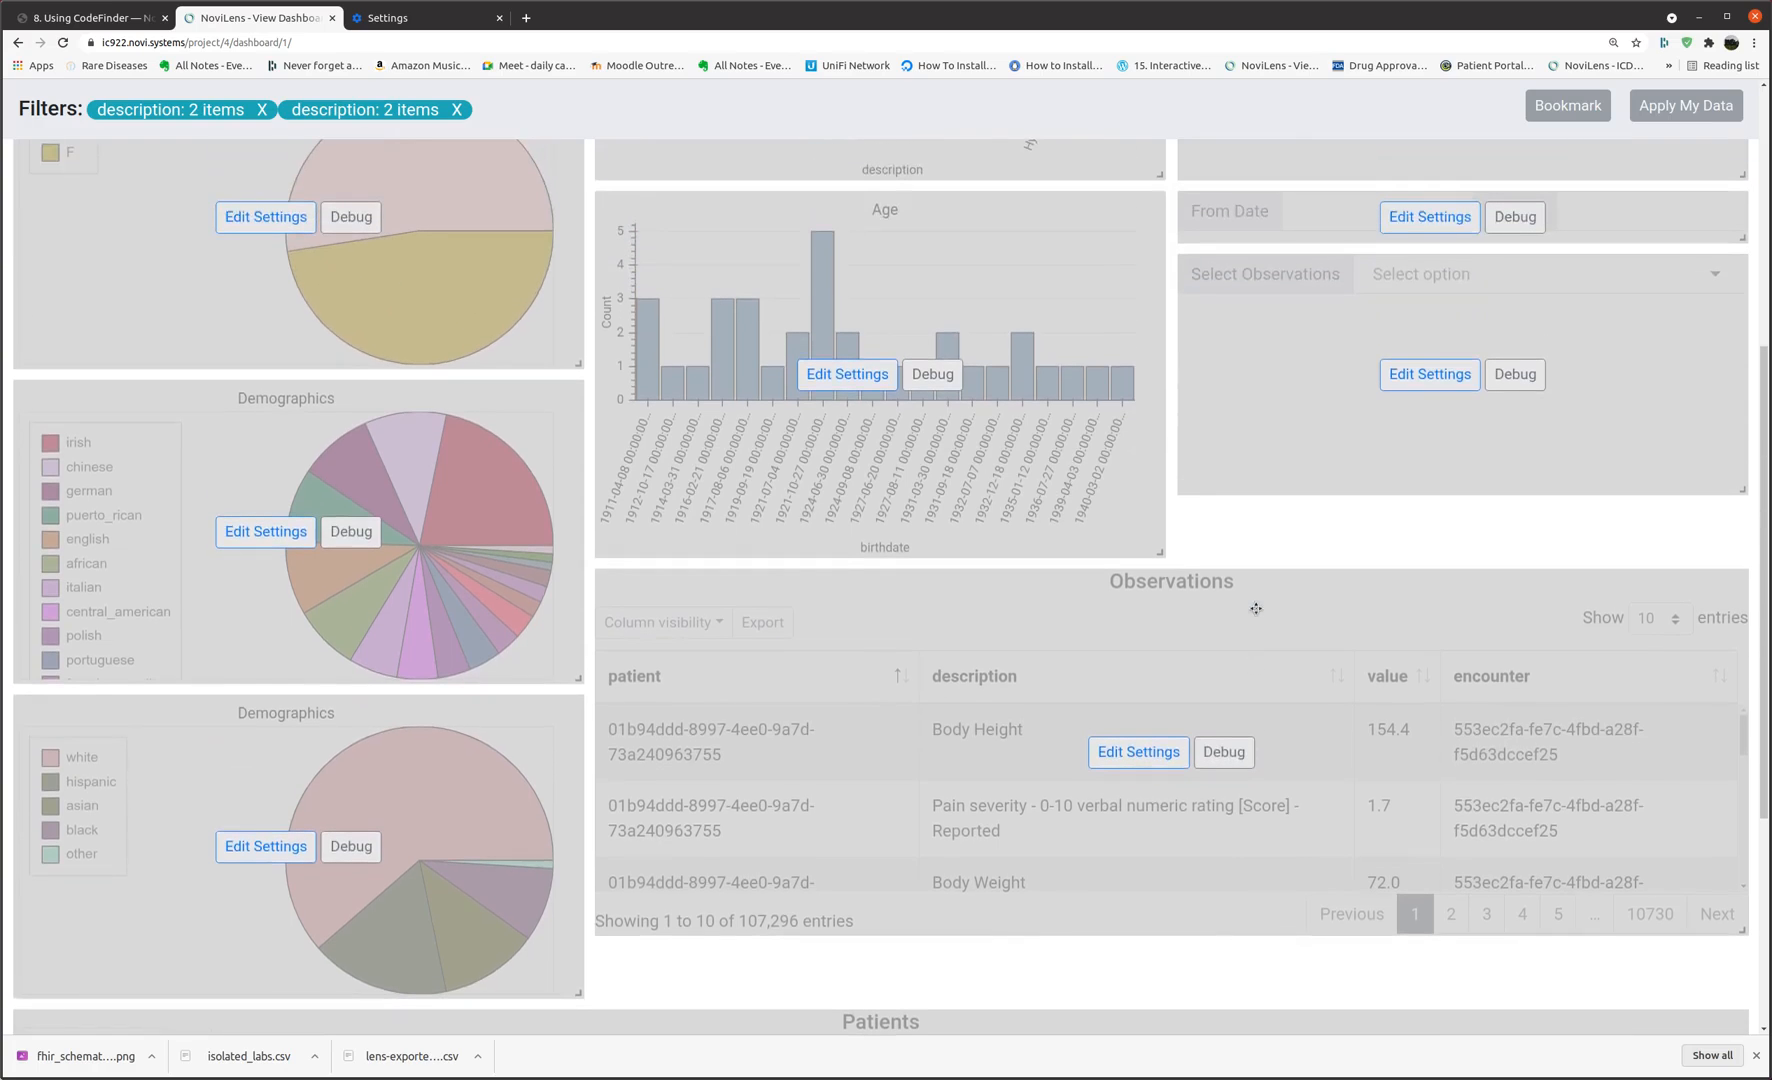
Save the dashboard changes and disable edit mode.
scroll(1115, 238, "up", 7)
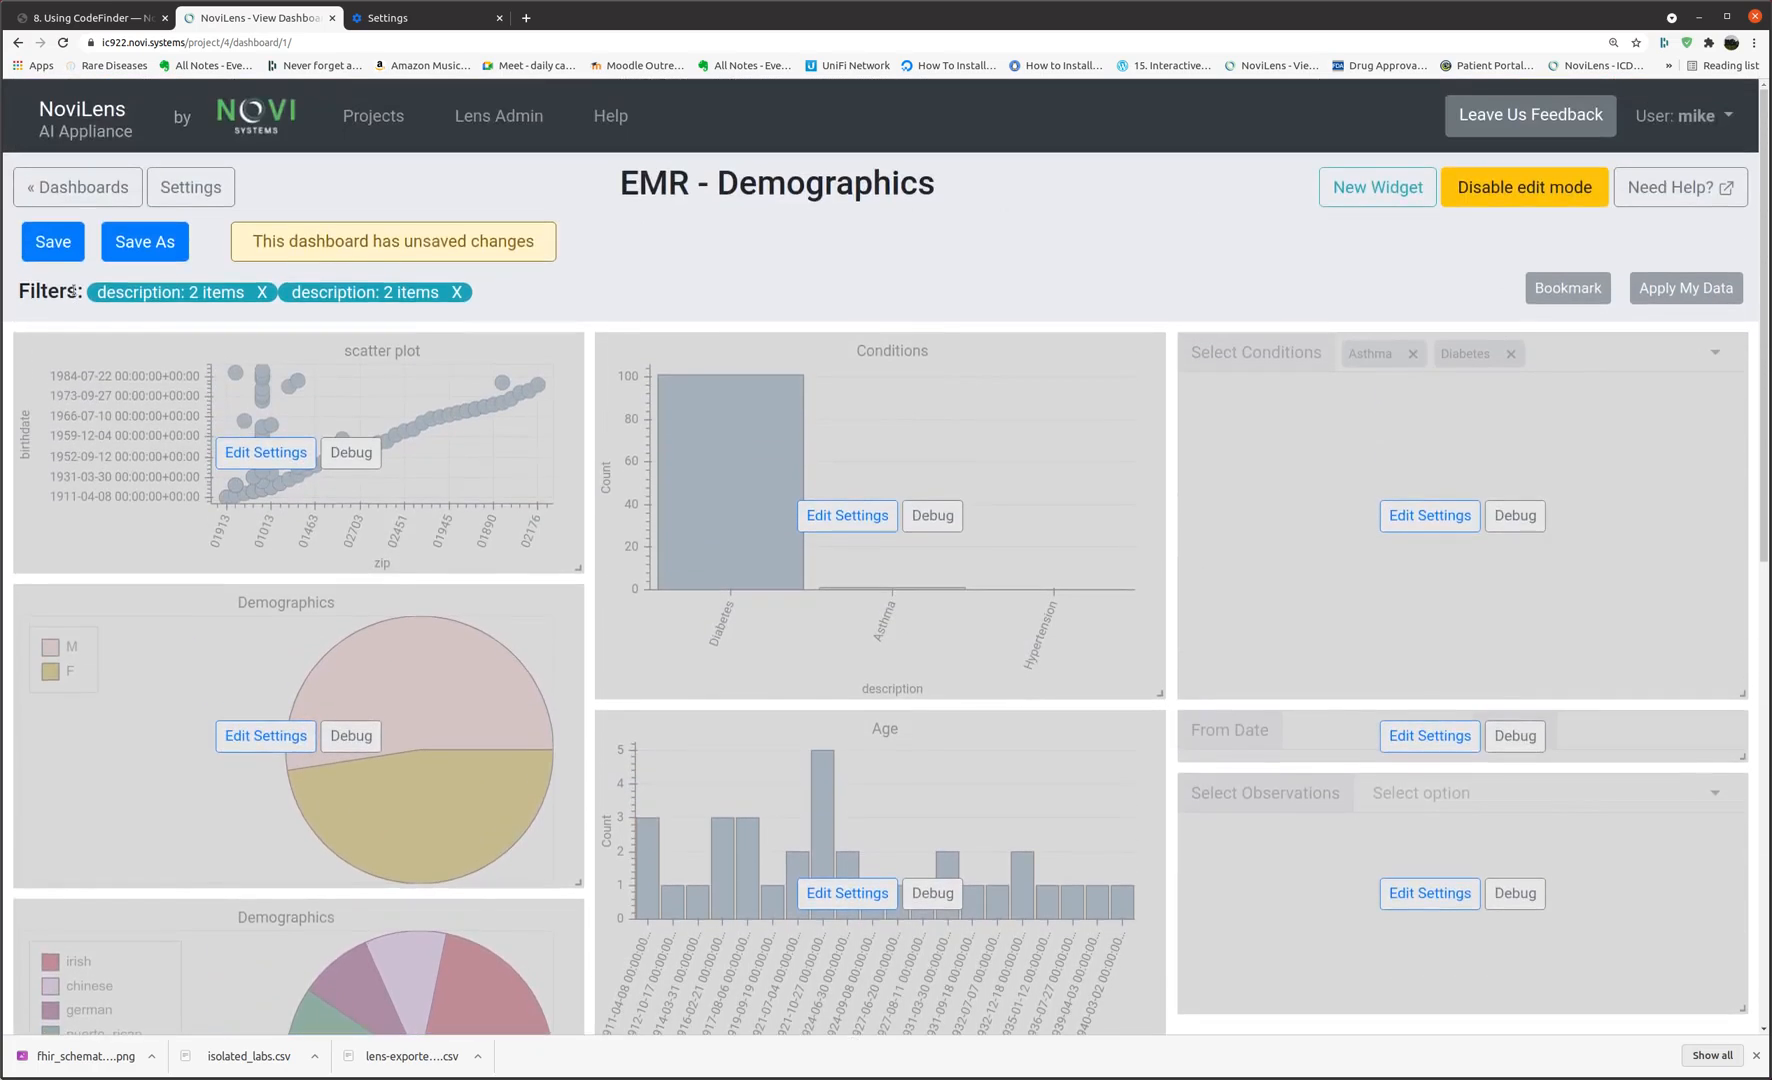
left_click(53, 241)
left_click(1512, 189)
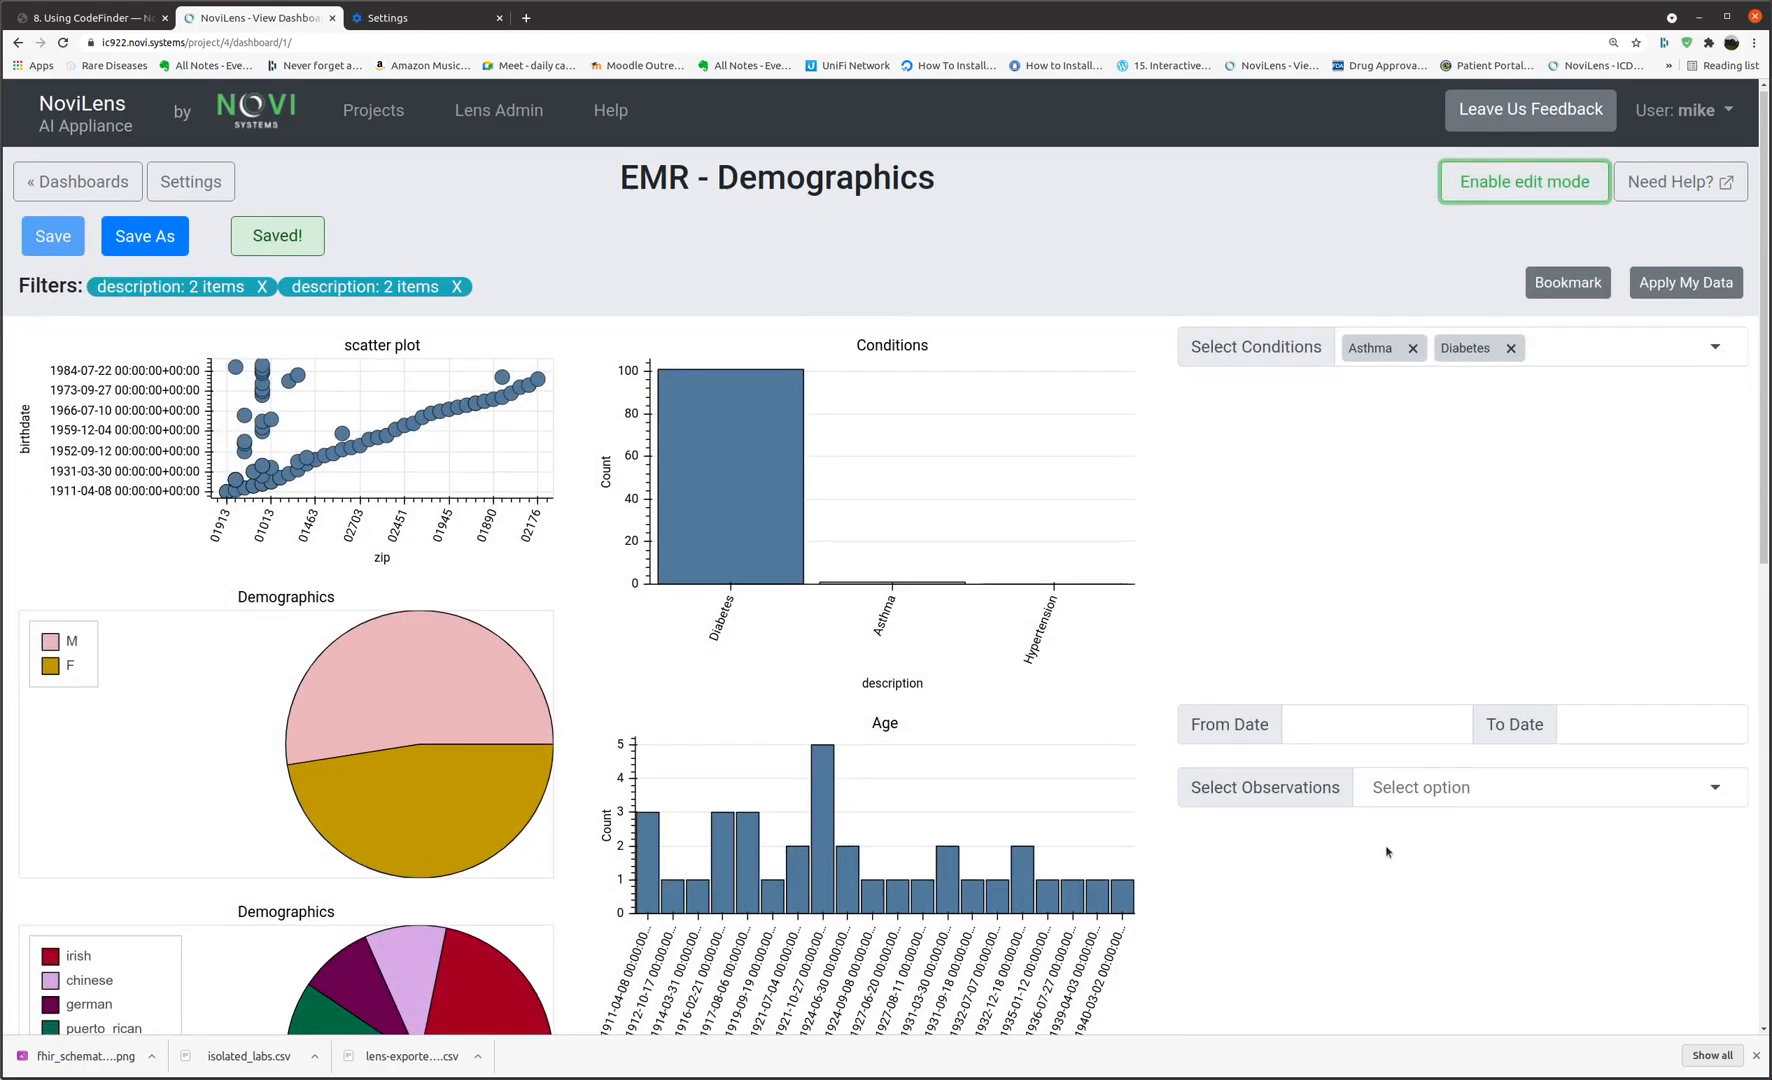
Filter the dashboard to the Body Weight observation using the Select Observations widget.
scroll(1300, 830, "down", 3)
left_click(1711, 463)
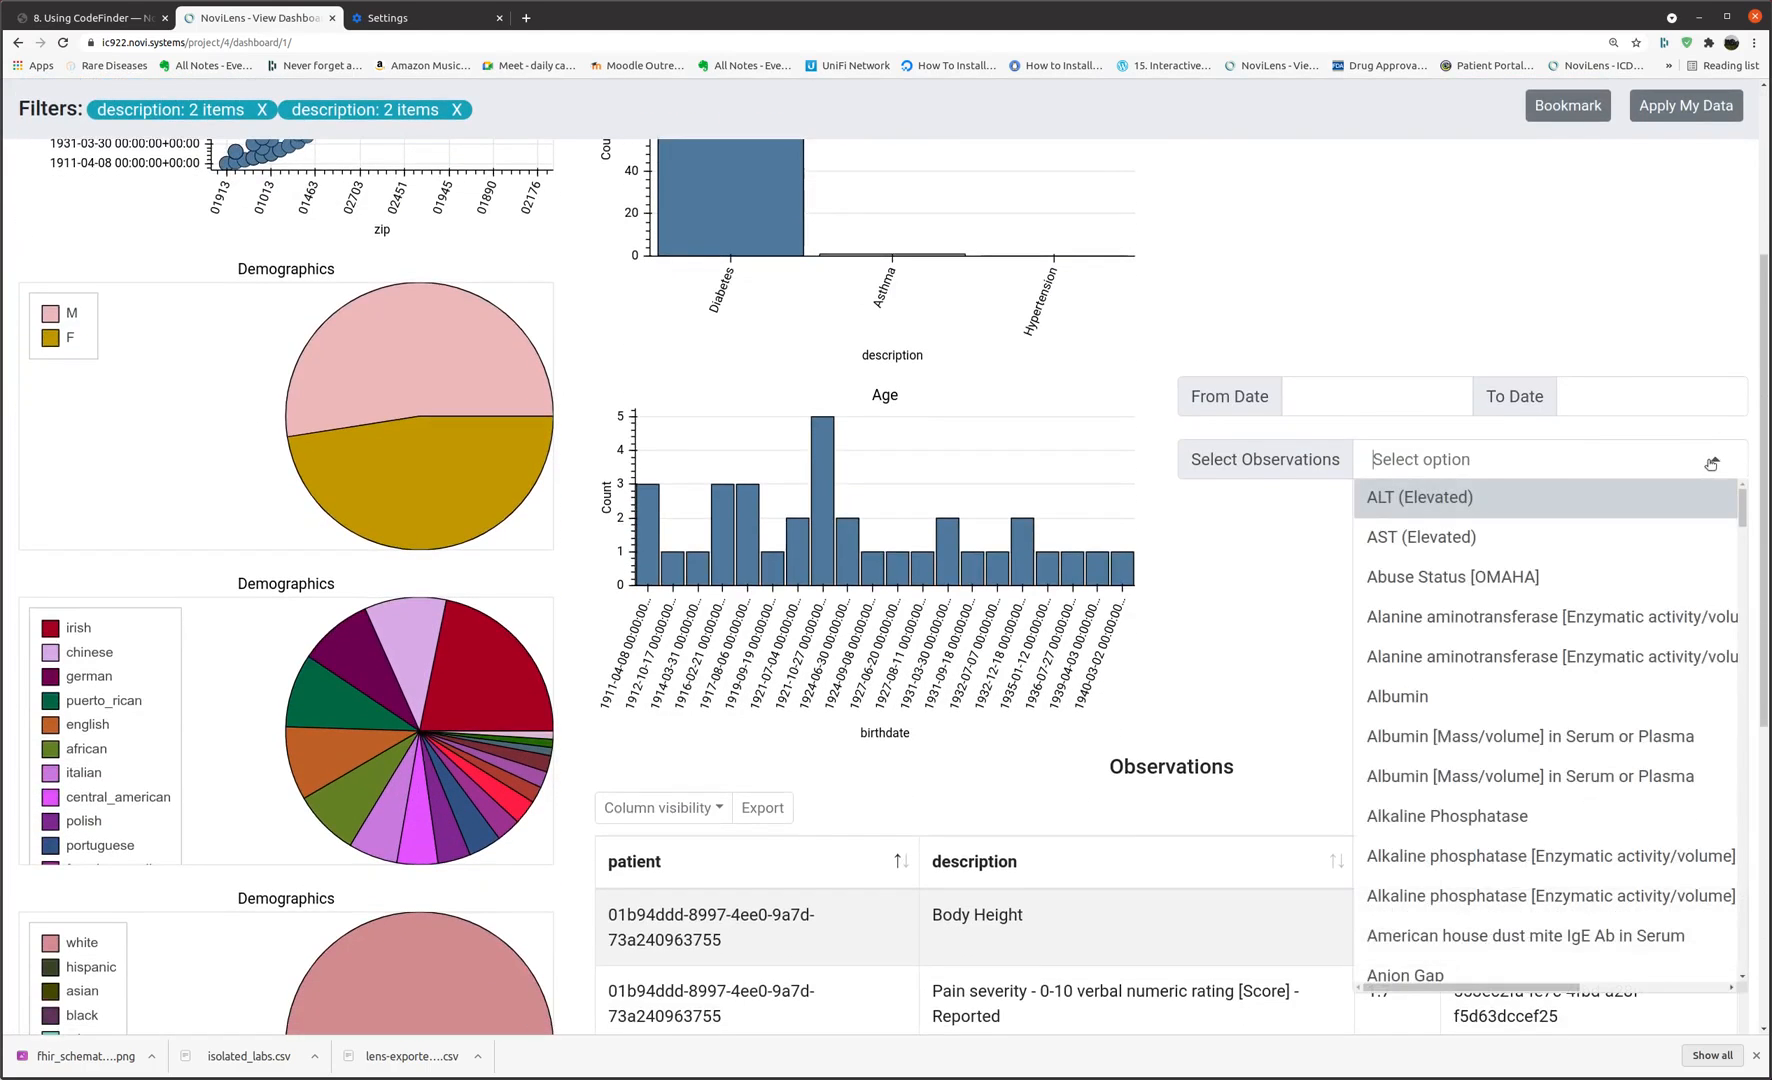
scroll(1532, 805, "down", 2)
scroll(1532, 811, "down", 4)
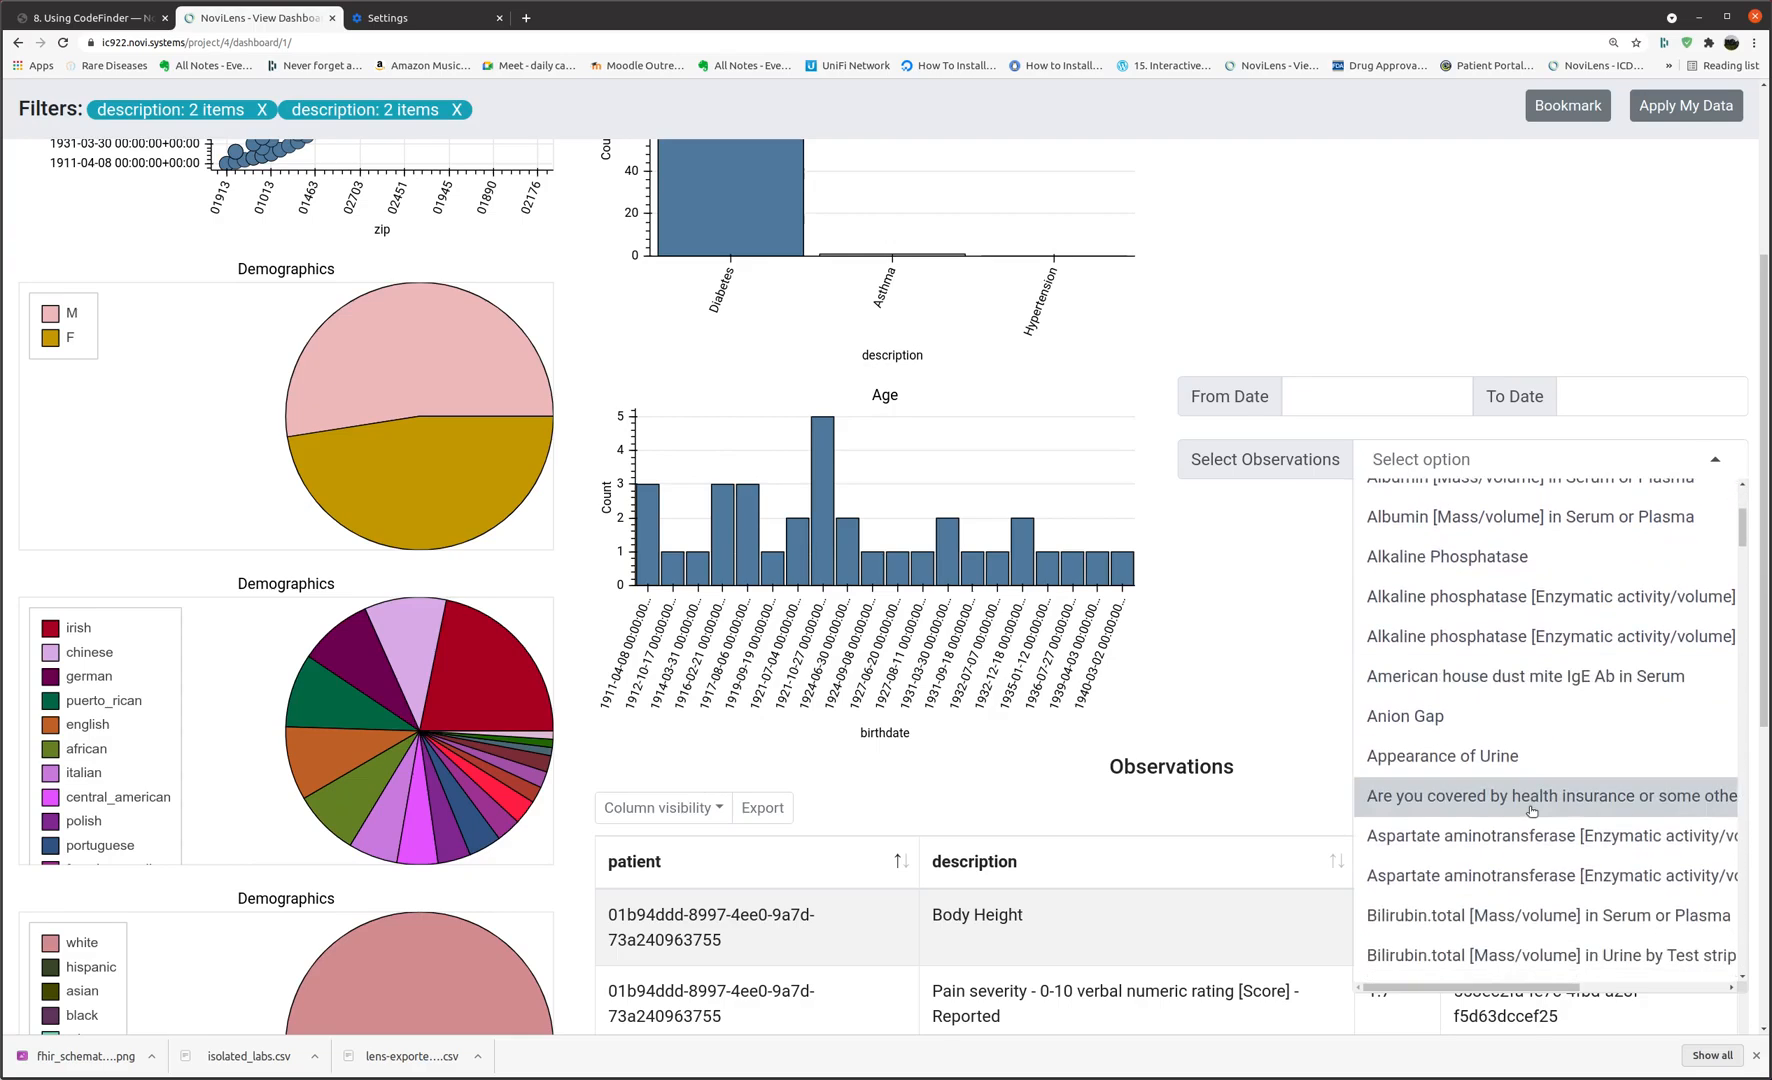
scroll(1531, 812, "down", 2)
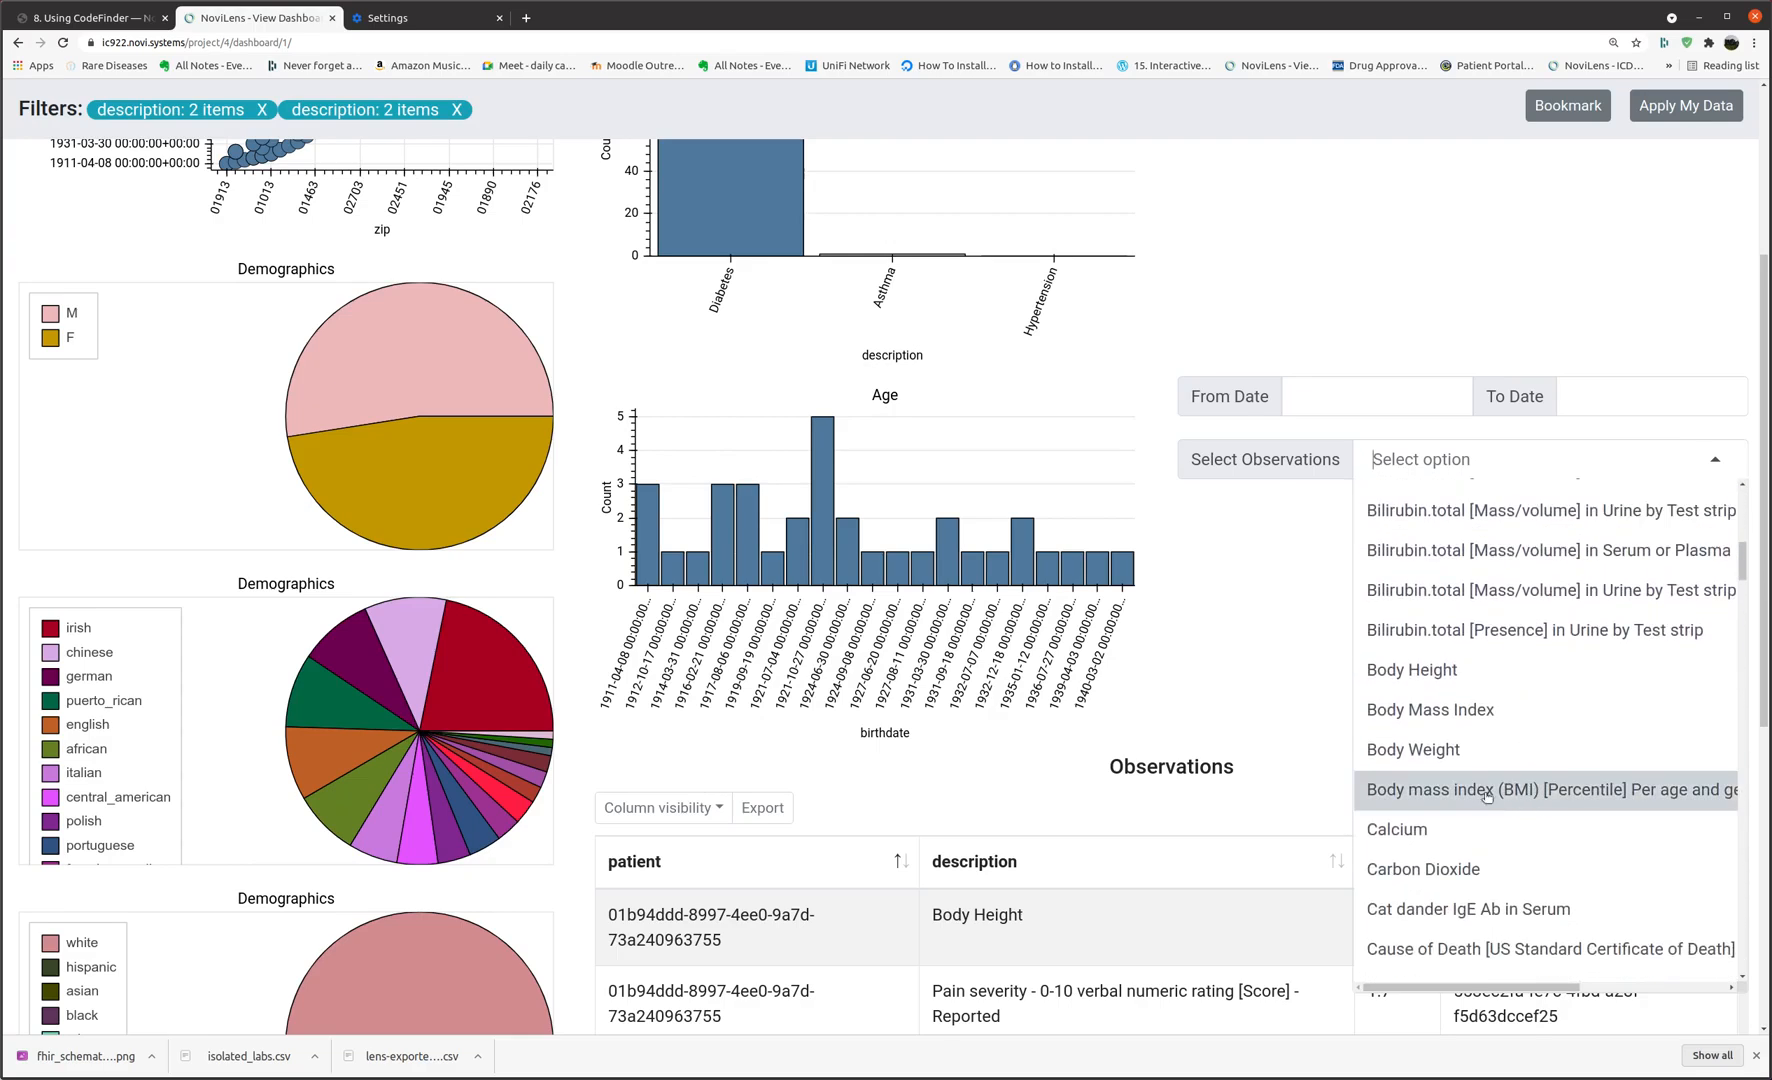
left_click(1430, 743)
Add Creatinine and Glucose to the selected observations and close the option list.
scroll(1723, 878, "down", 5)
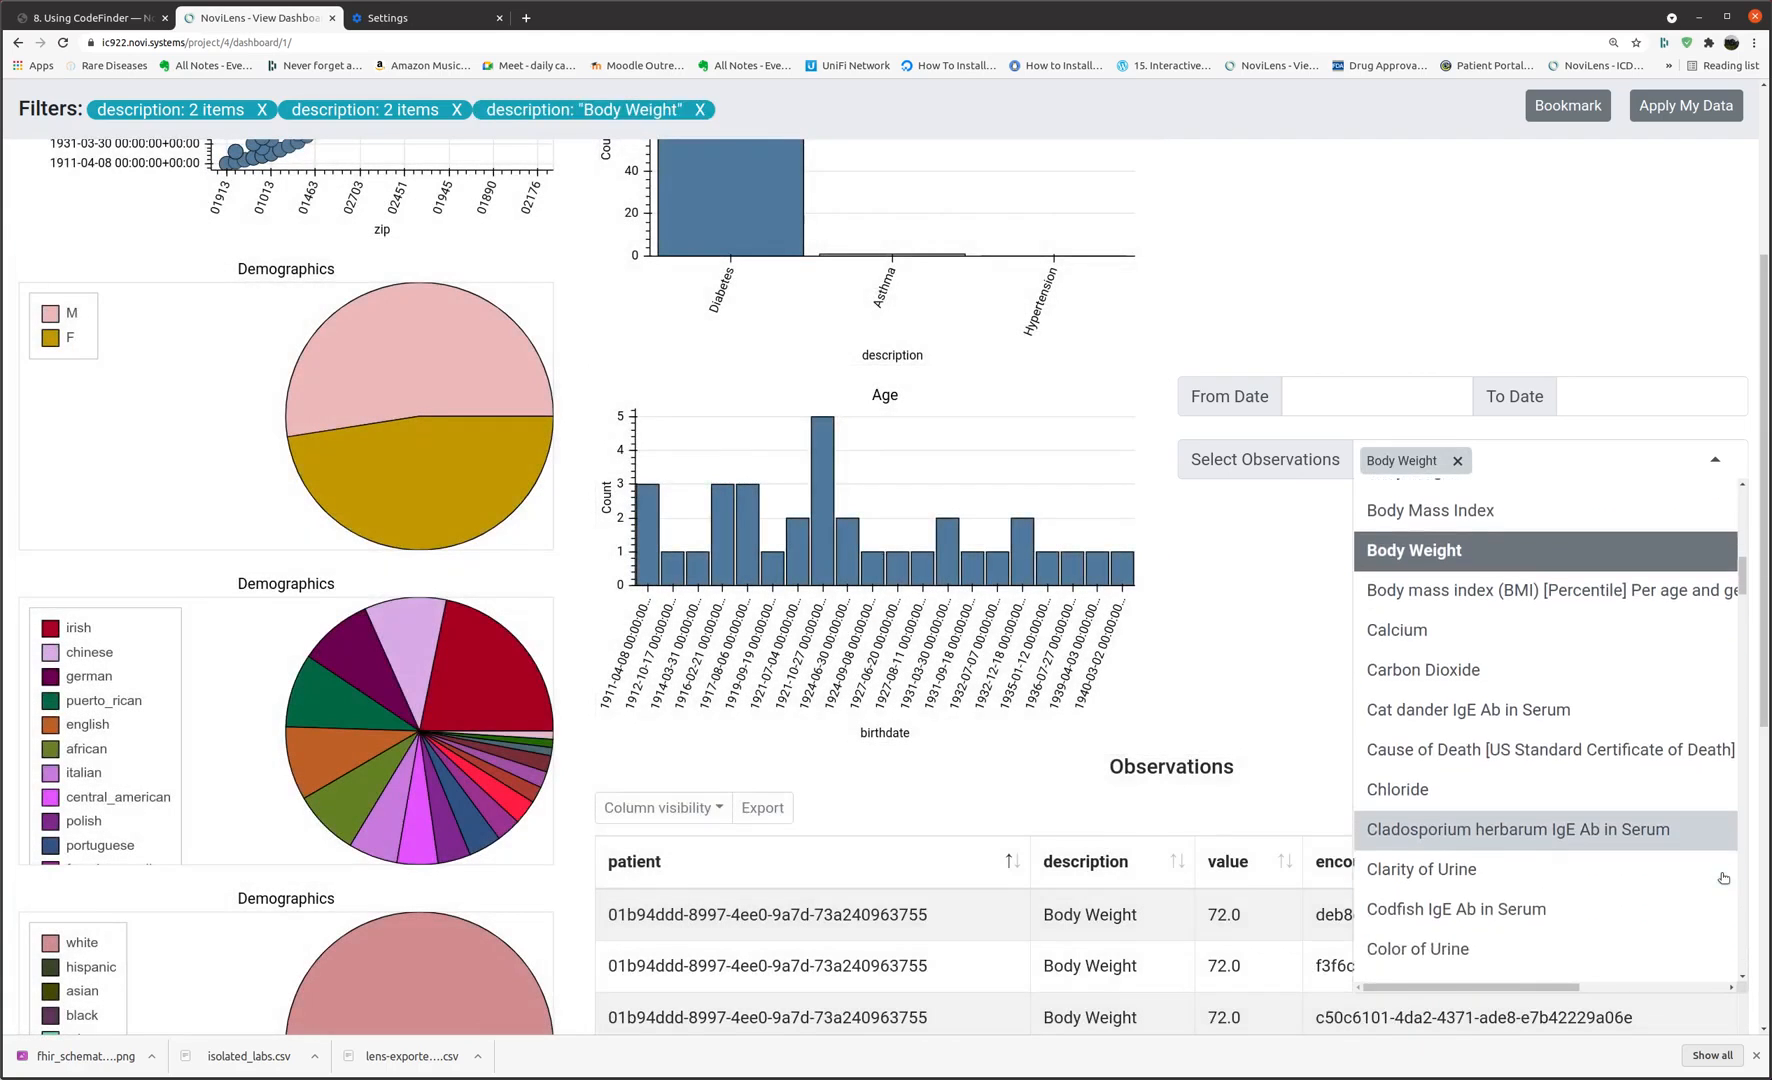
scroll(1723, 878, "down", 1)
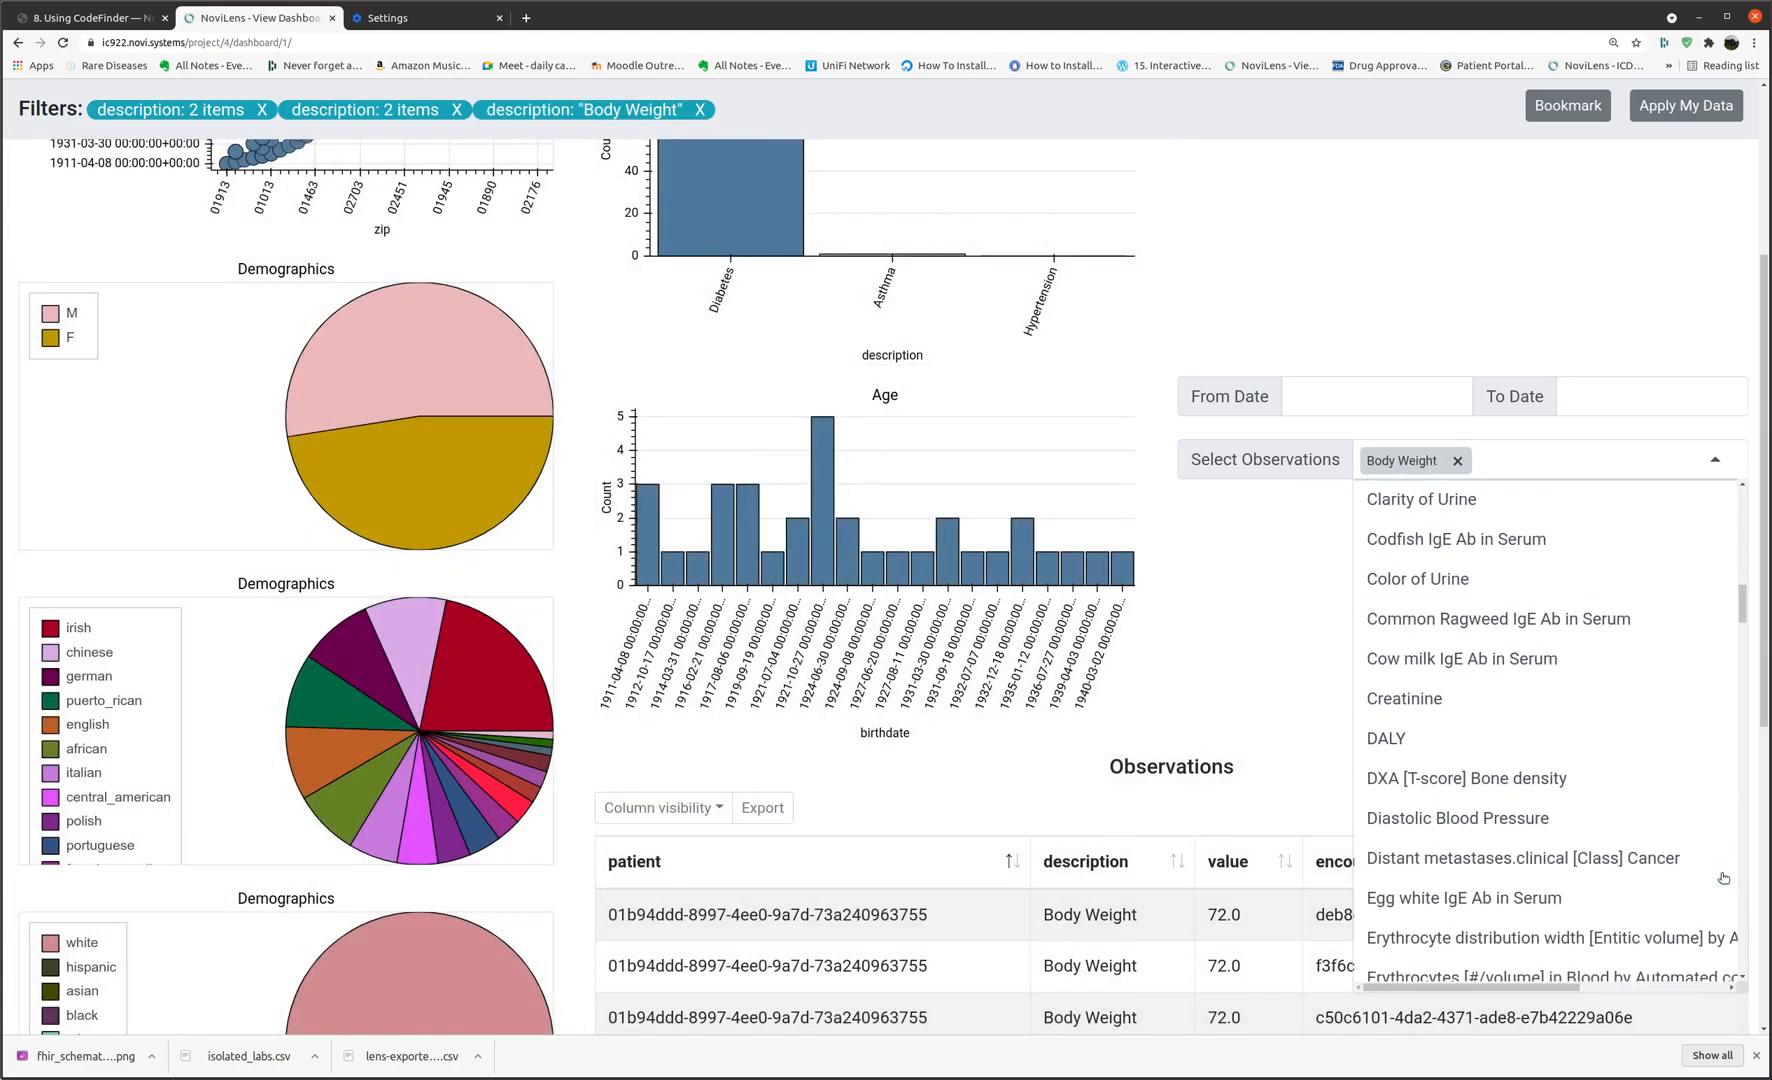
left_click(1474, 649)
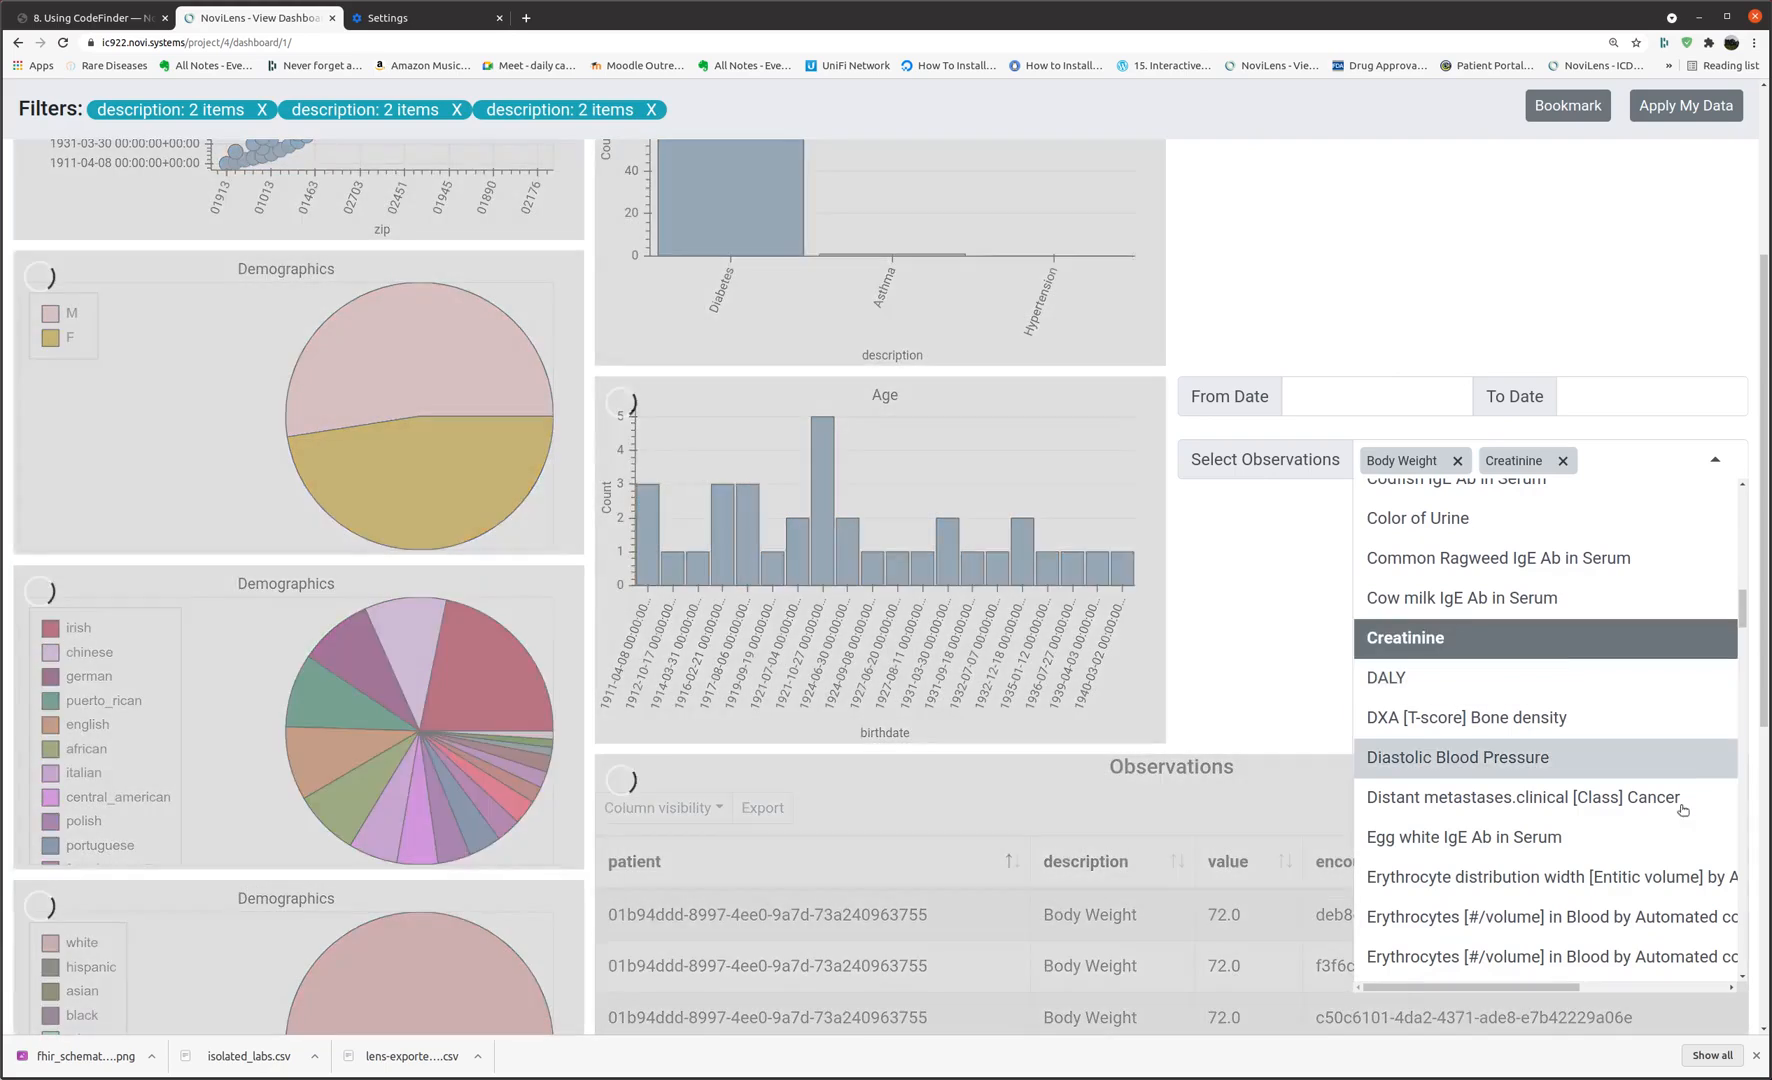
scroll(1620, 890, "down", 3)
scroll(1628, 903, "down", 1)
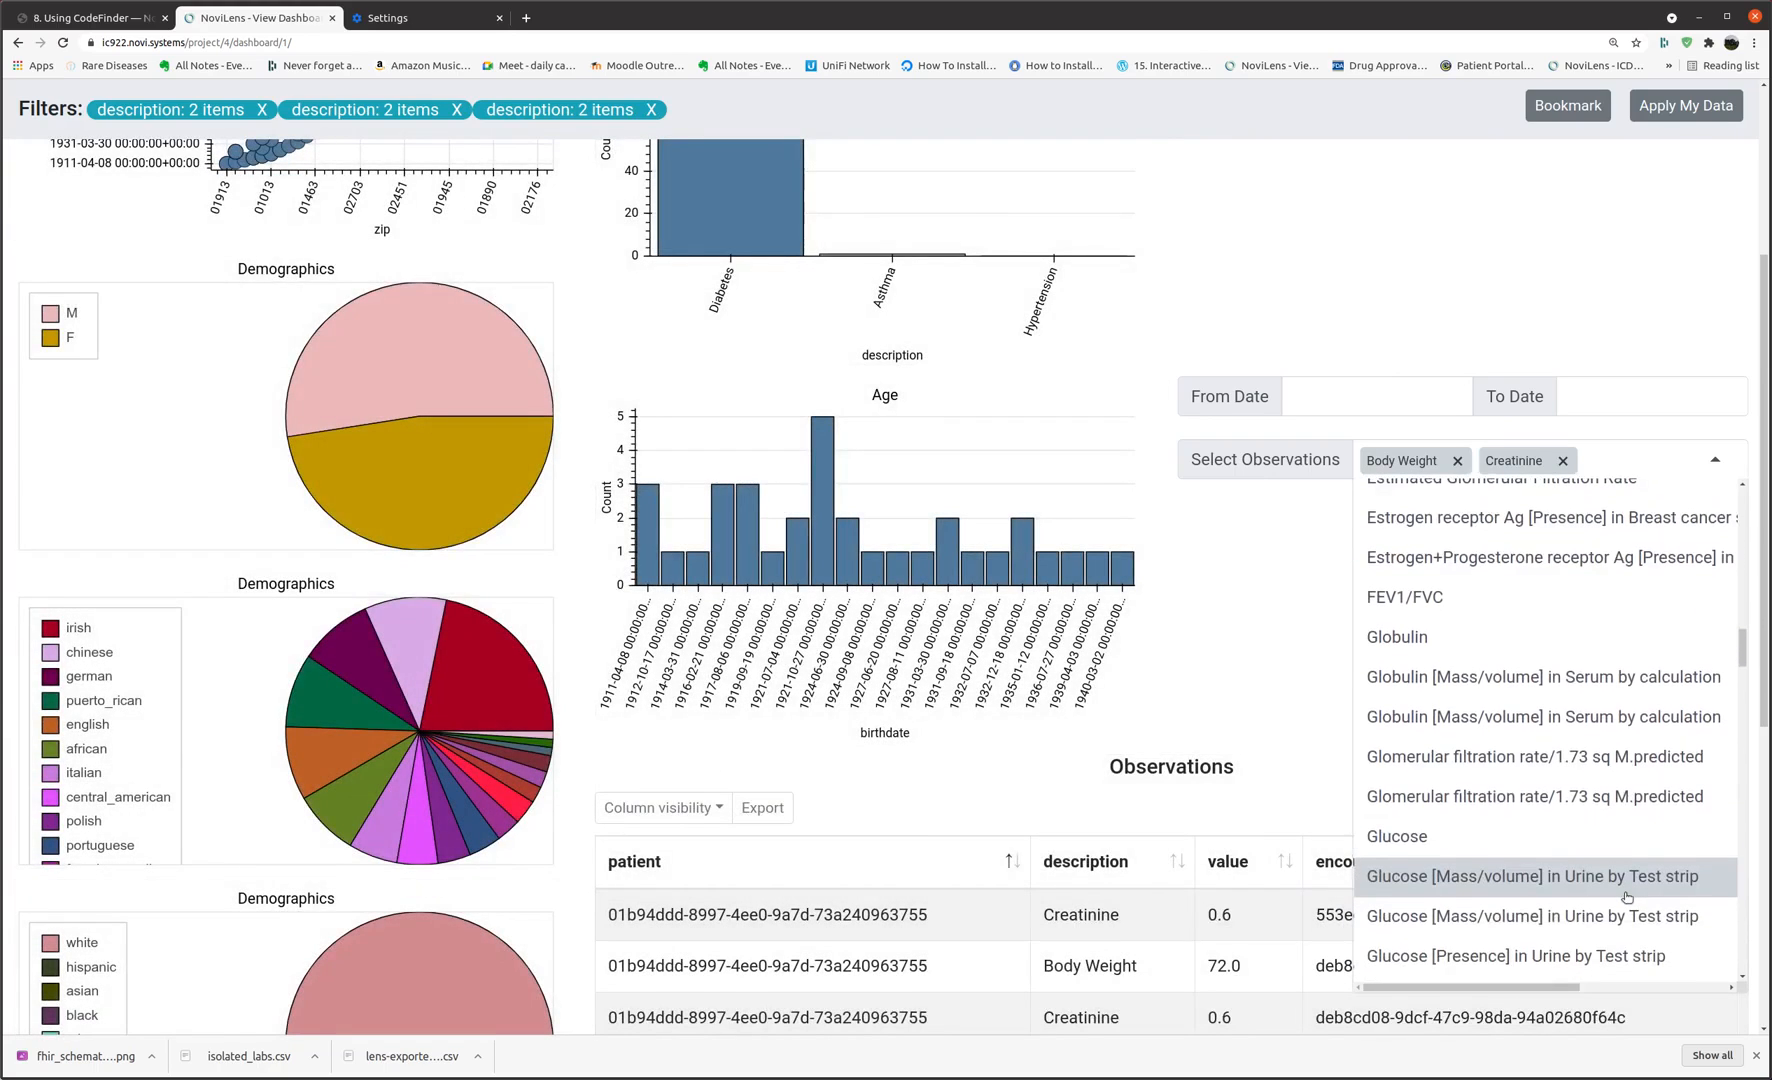
left_click(1560, 848)
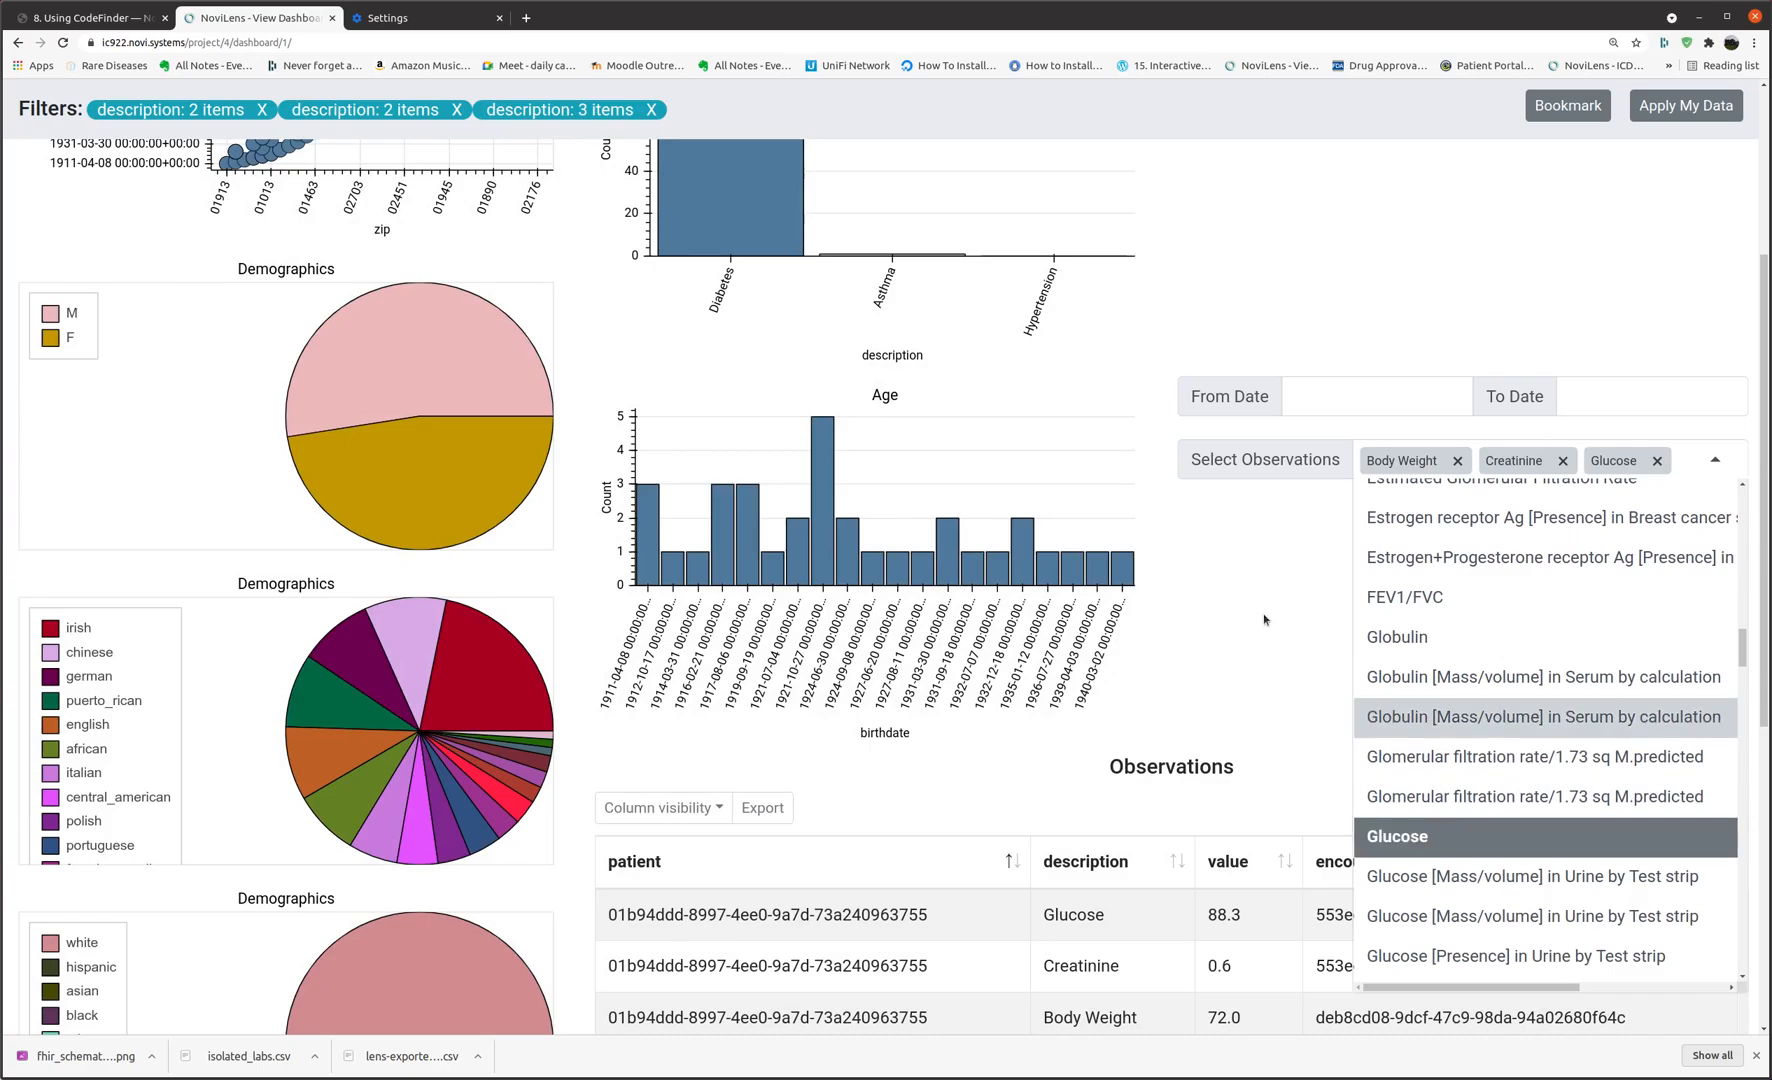
left_click(1264, 620)
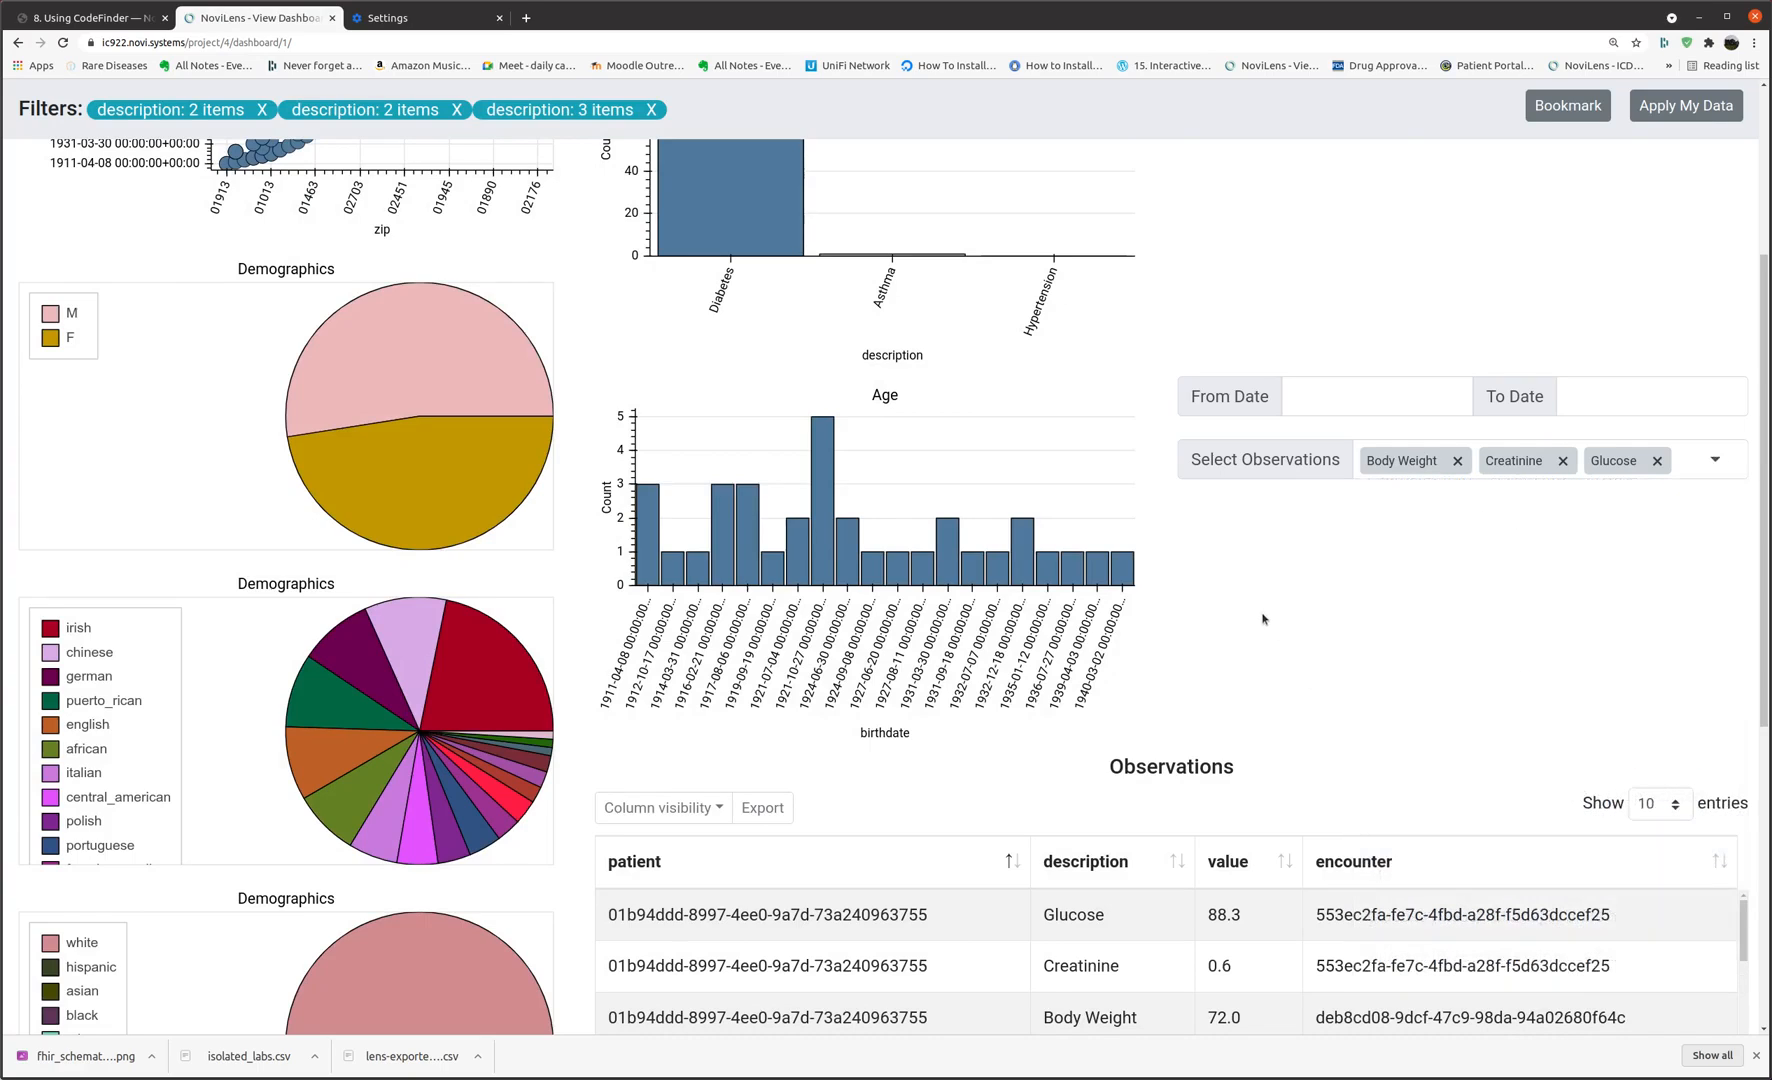
Filter the dashboard to race "white" from the race pie chart and review the rows of the Observations table.
scroll(797, 842, "down", 3)
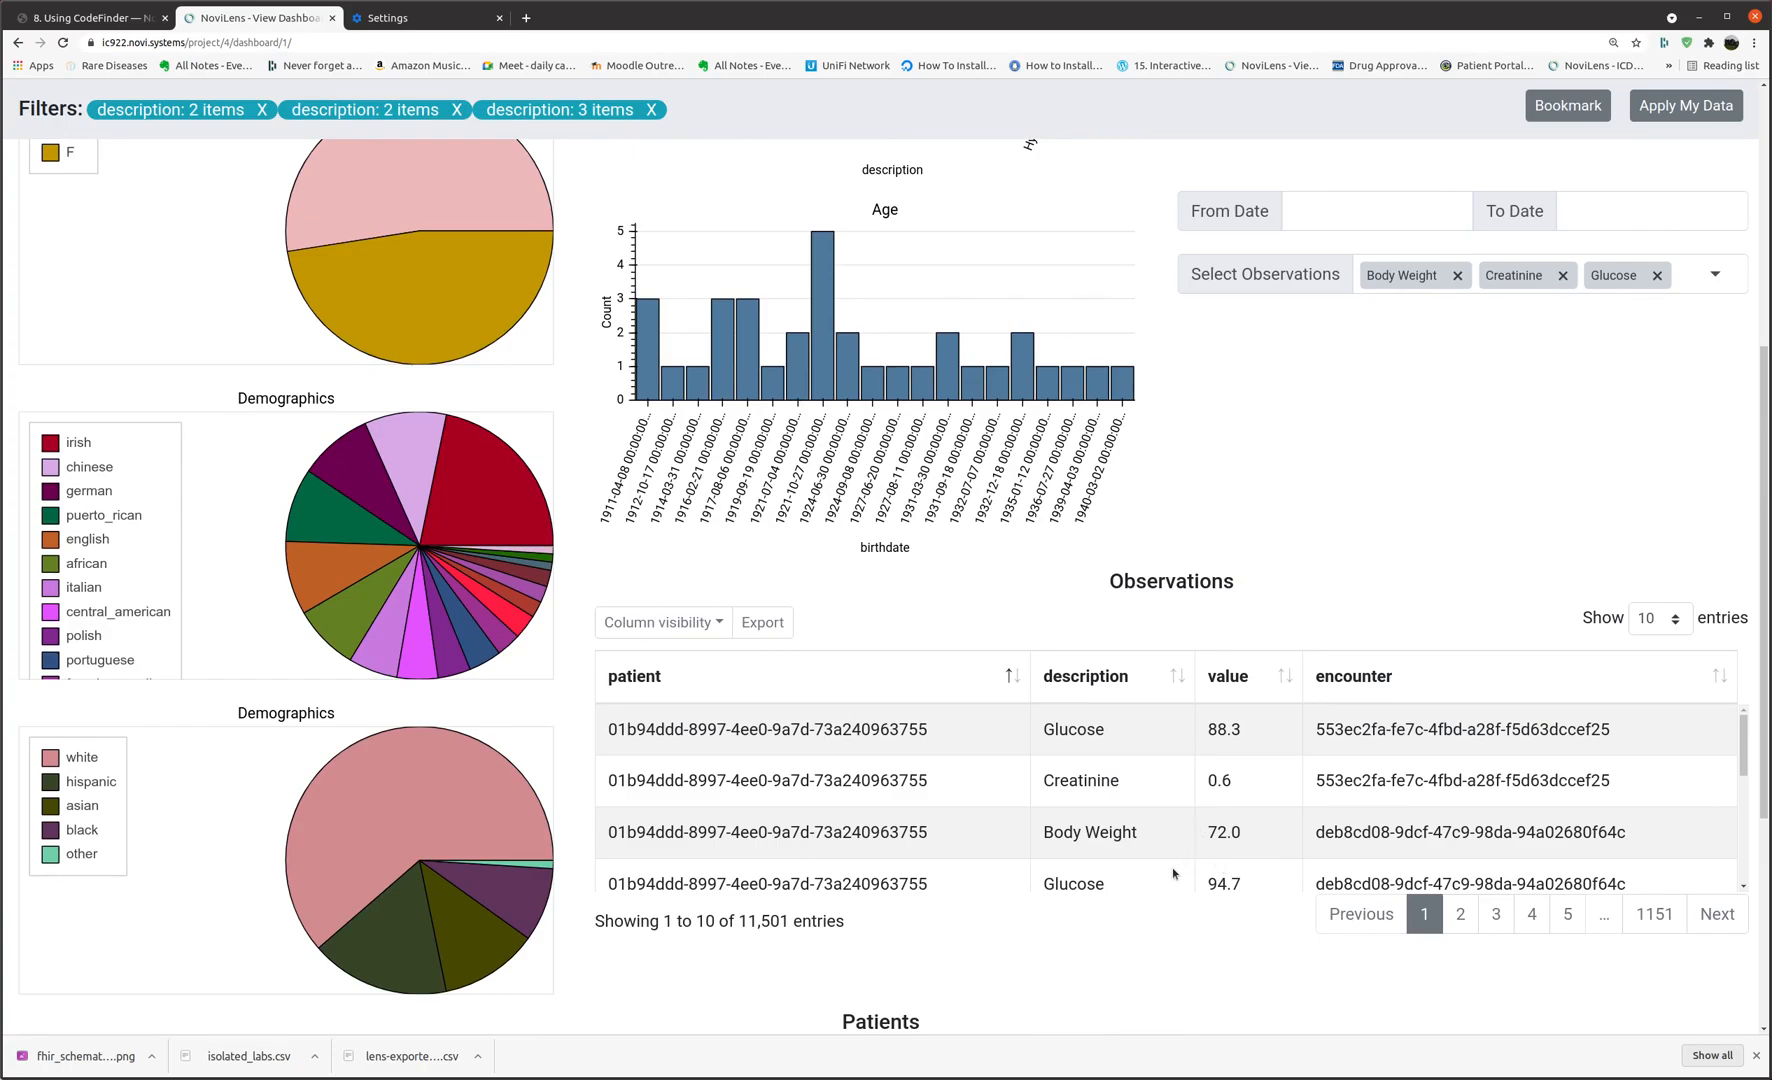
left_click(400, 797)
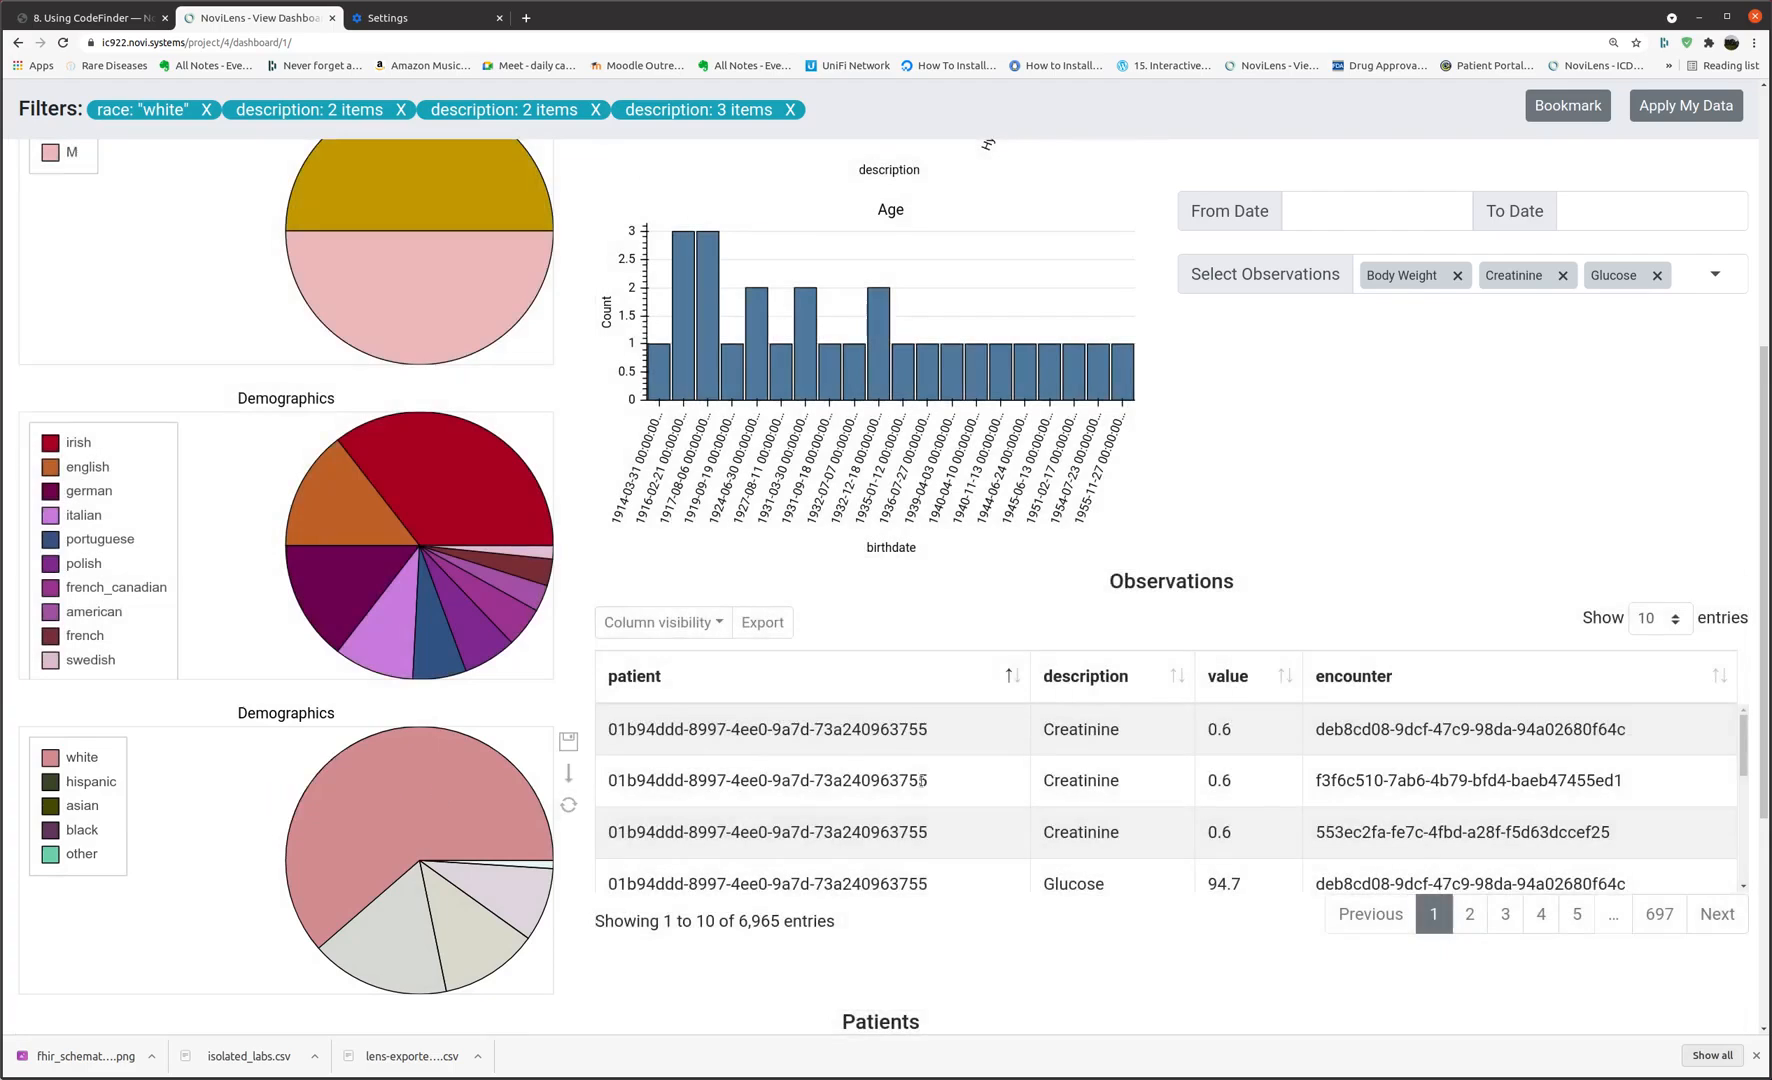
scroll(1221, 593, "up", 2)
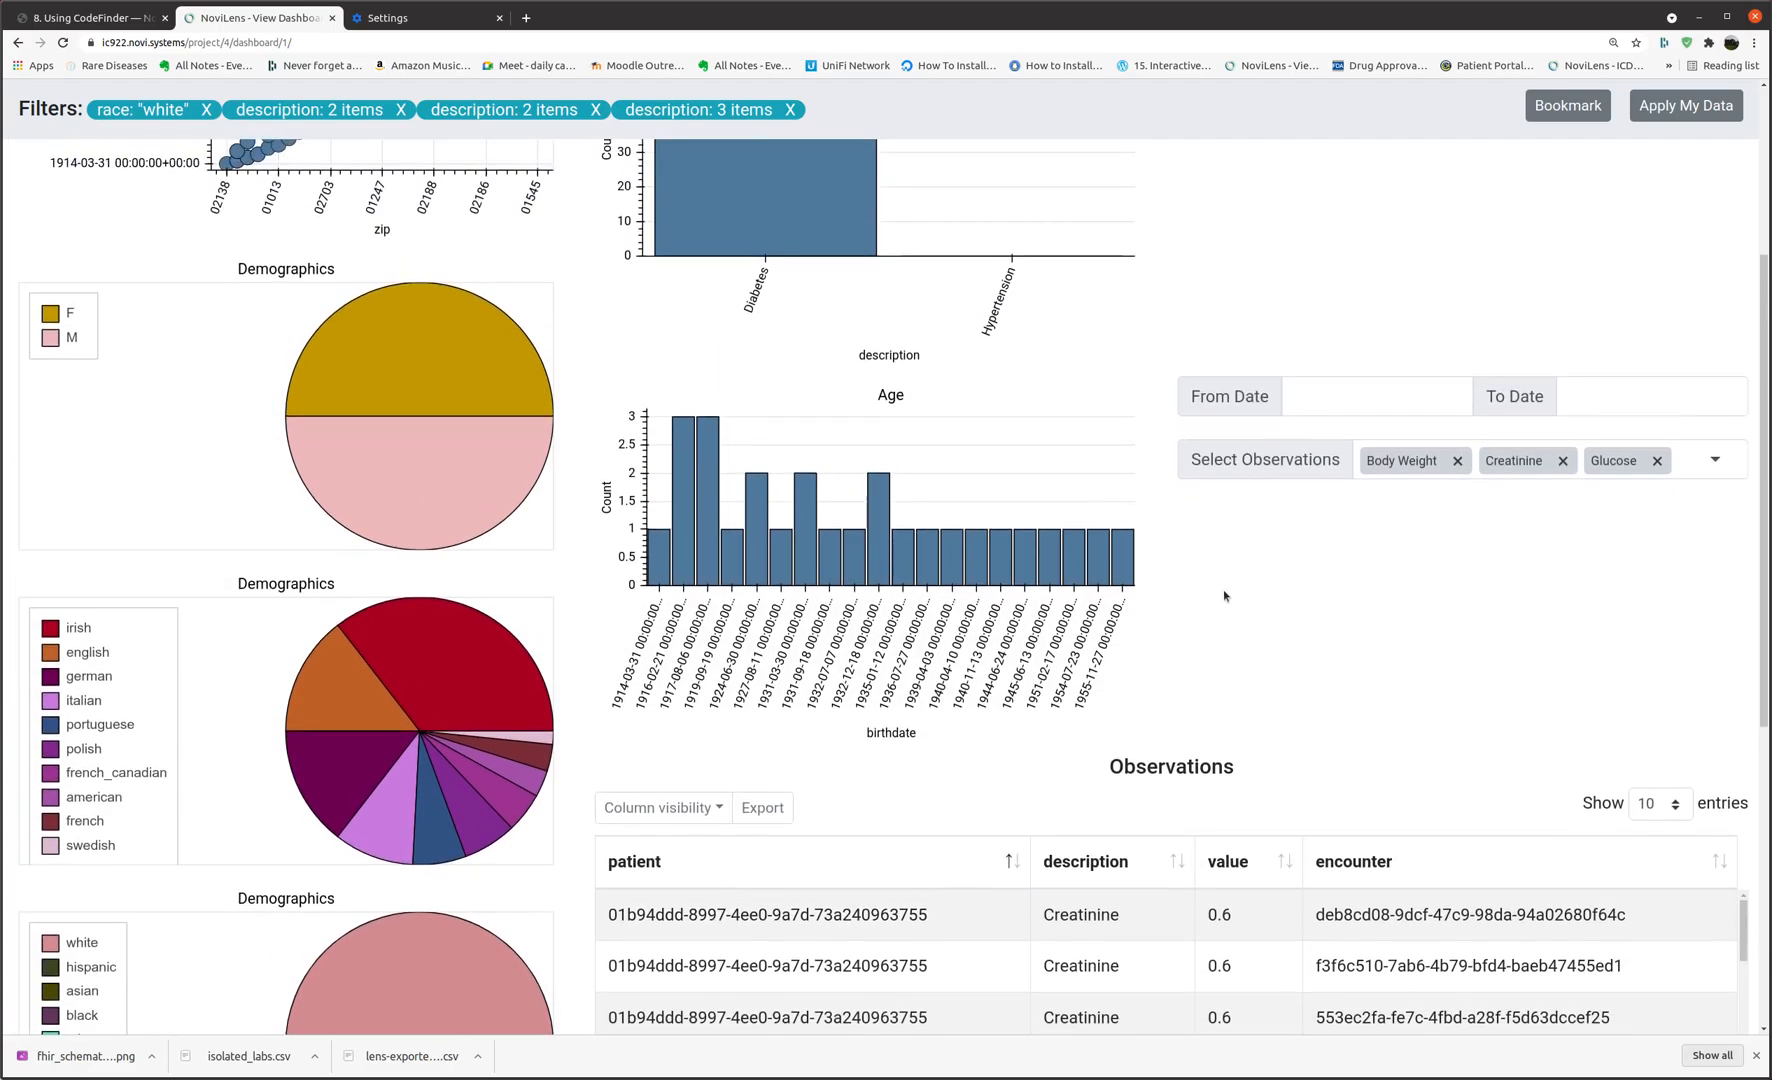
scroll(1234, 610, "down", 2)
scroll(1262, 690, "down", 1)
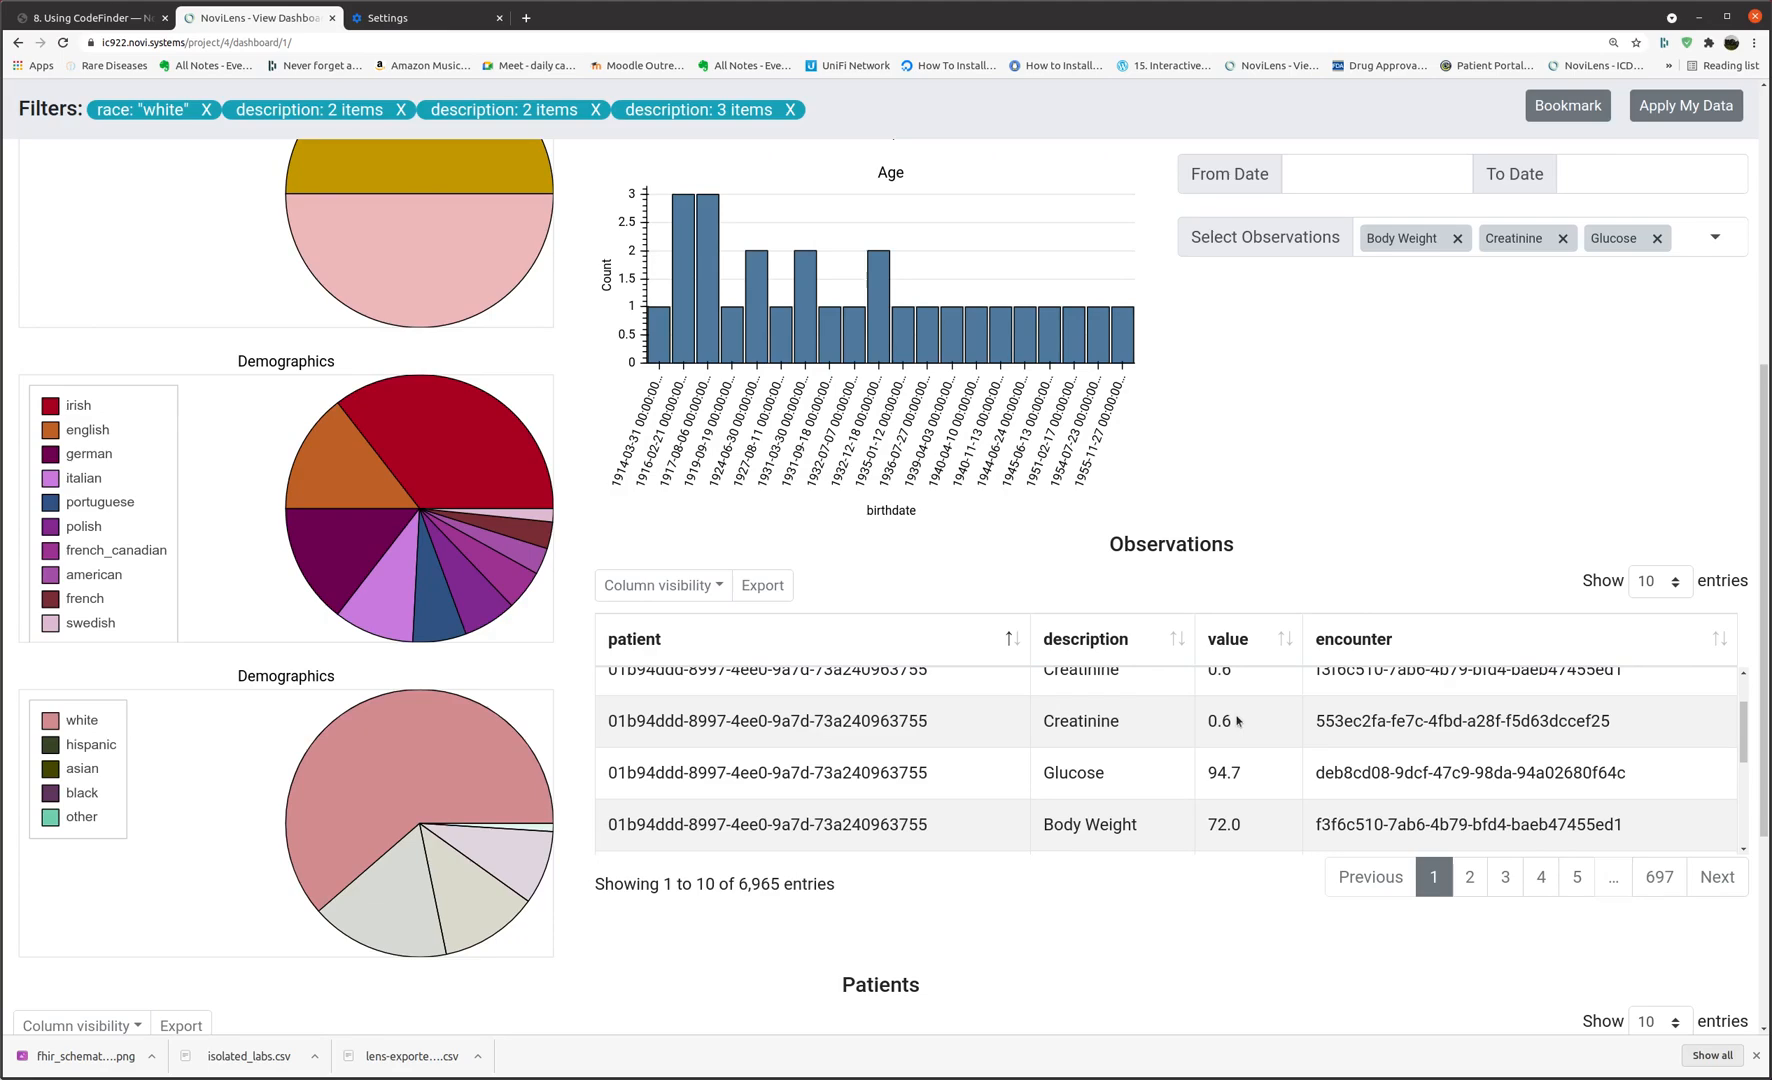
scroll(1268, 786, "up", 1)
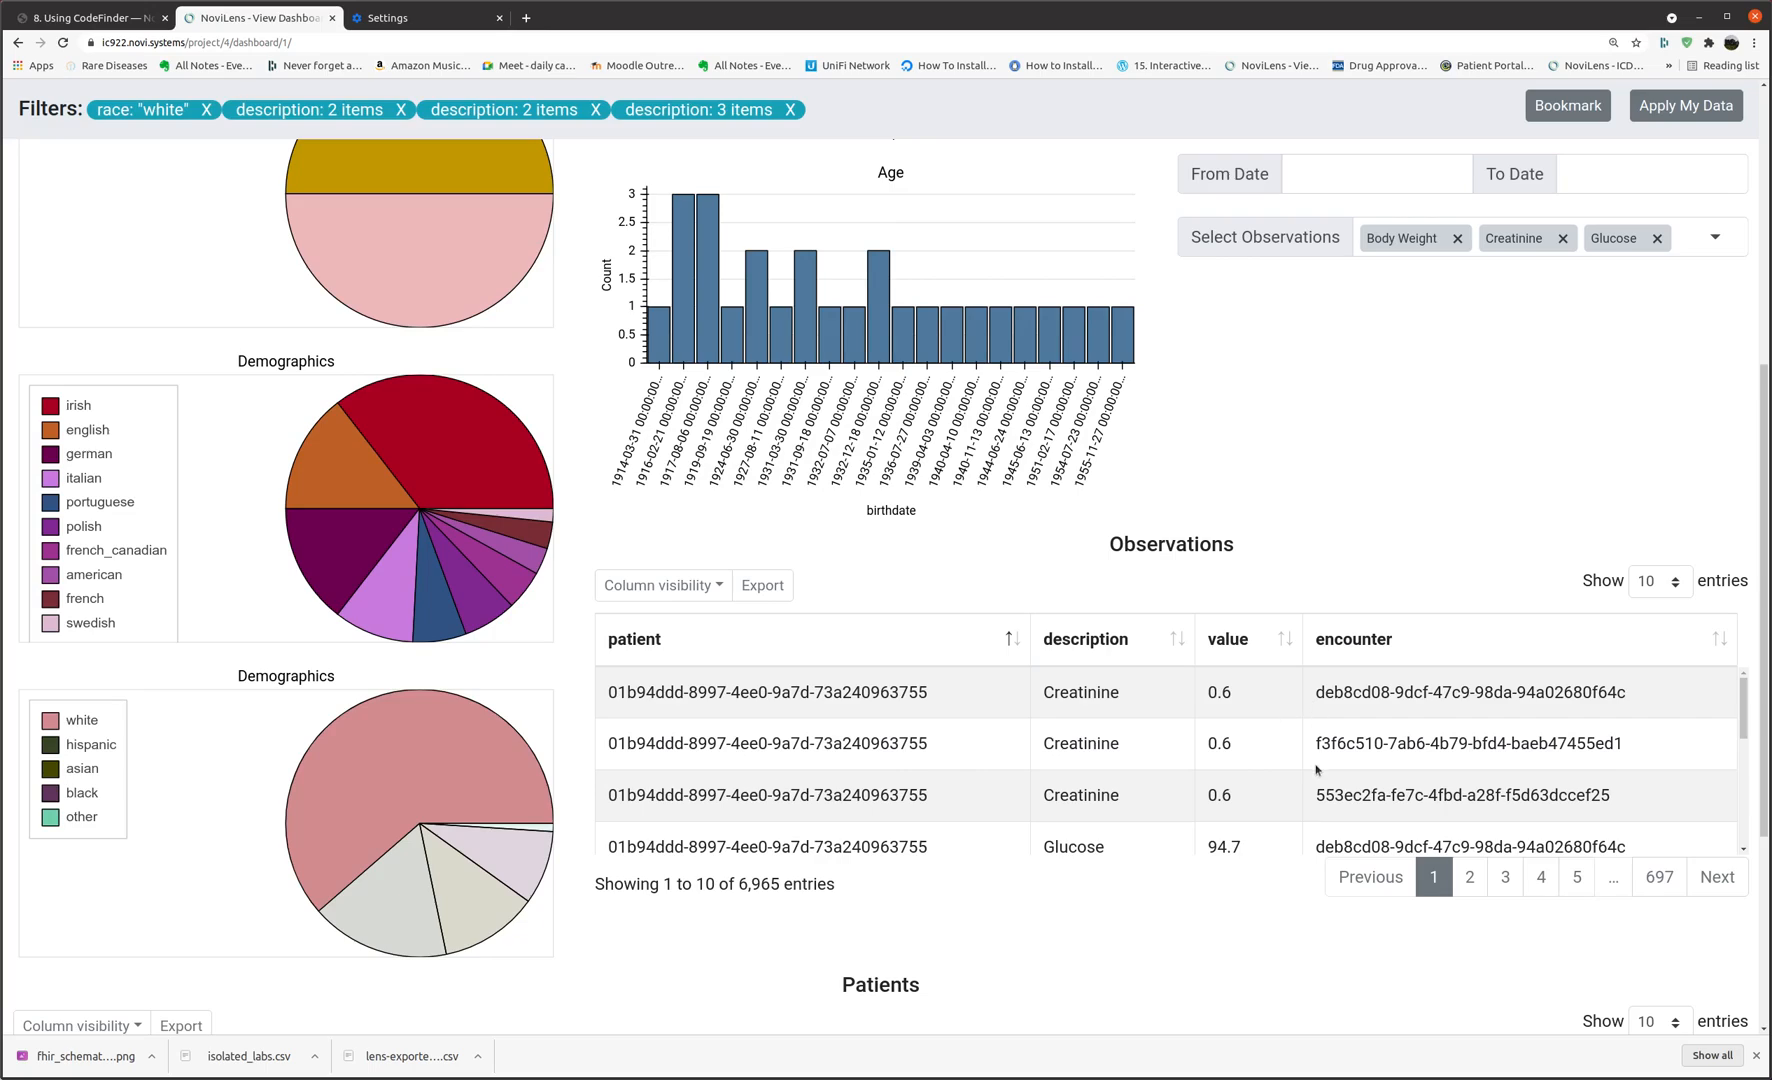
scroll(1000, 745, "down", 2)
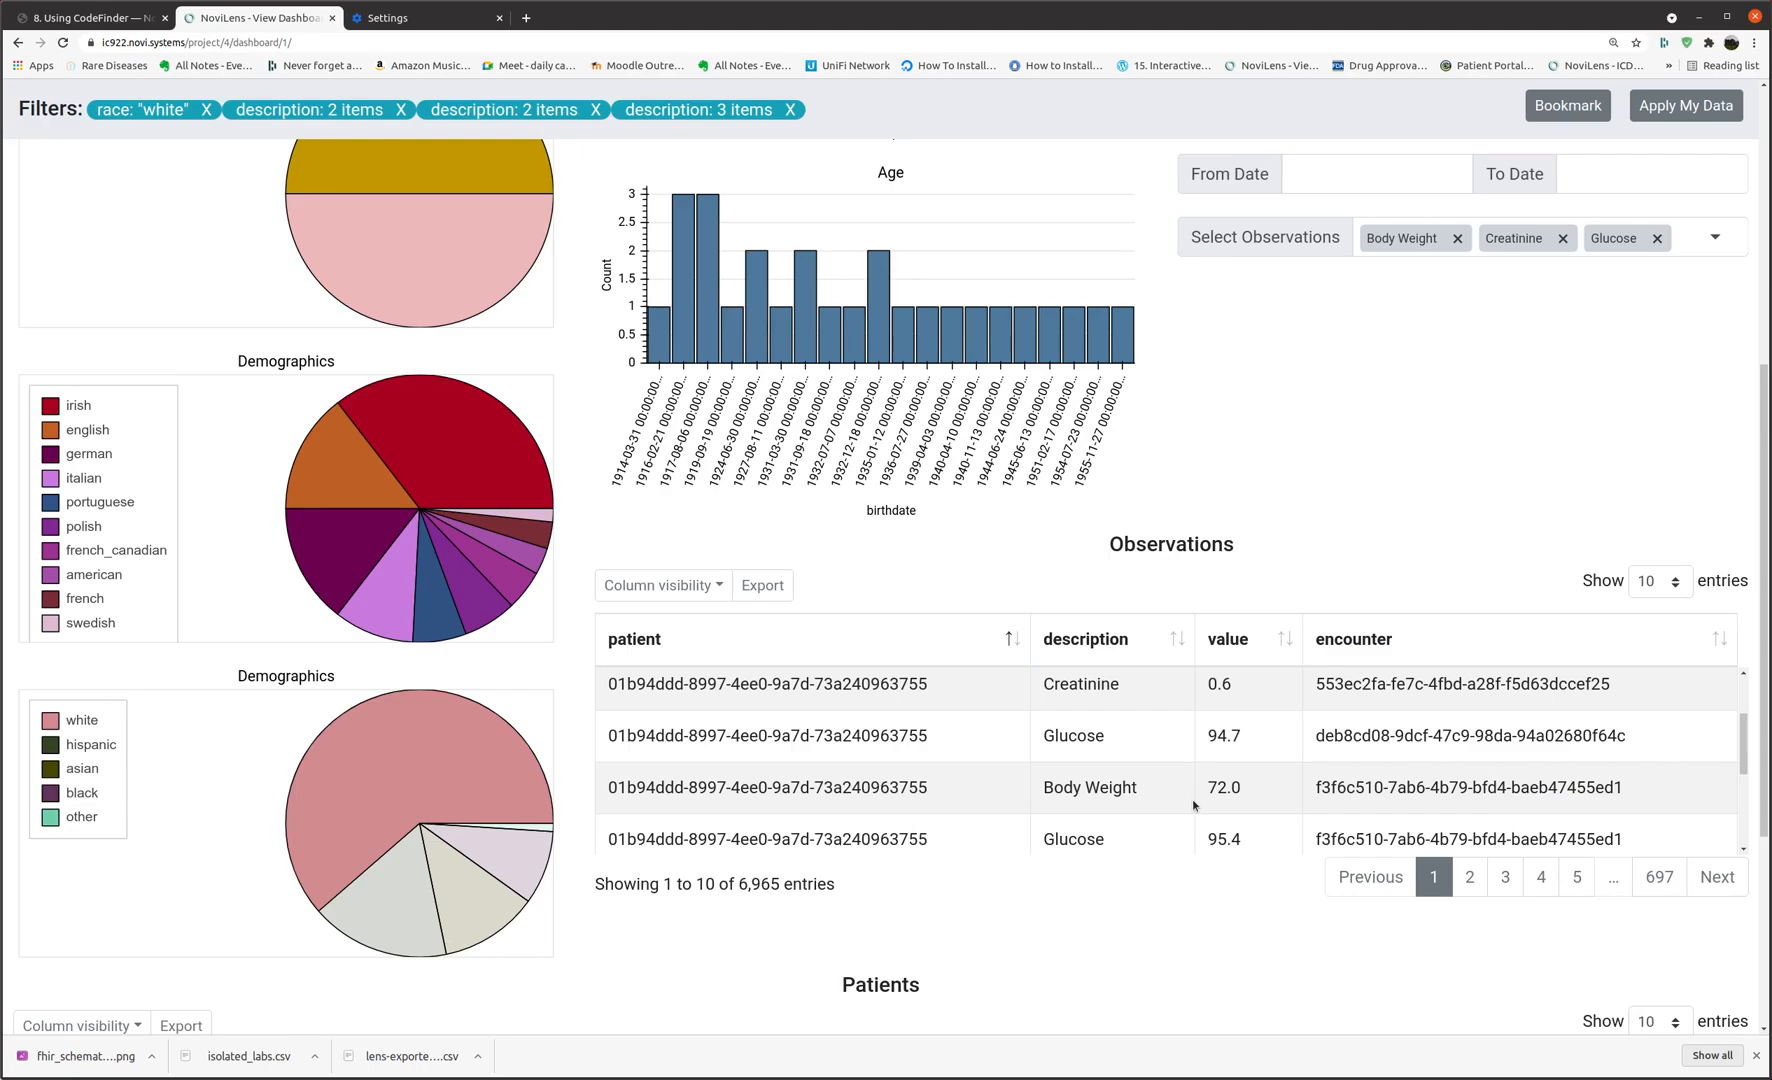
scroll(1185, 852, "up", 1)
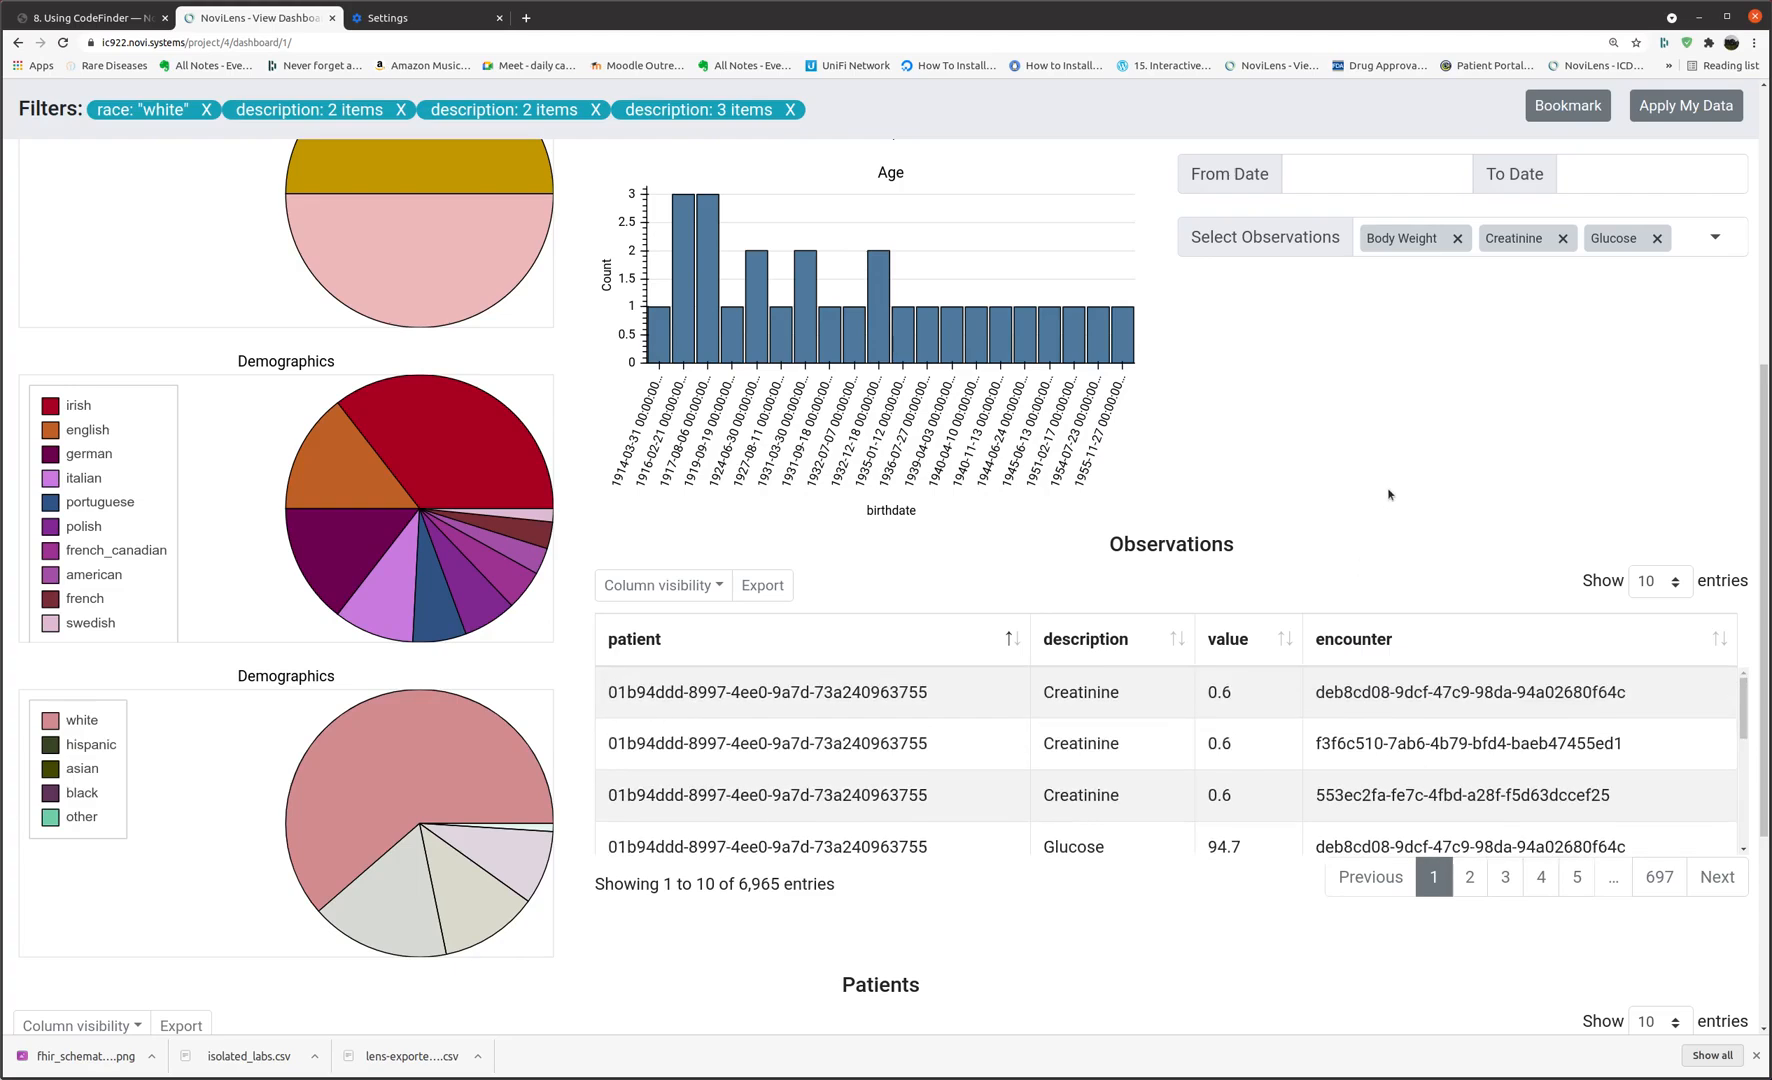
Return to the dashboards list and open the Patient Dashboard.
scroll(1390, 512, "up", 1)
scroll(1390, 512, "up", 5)
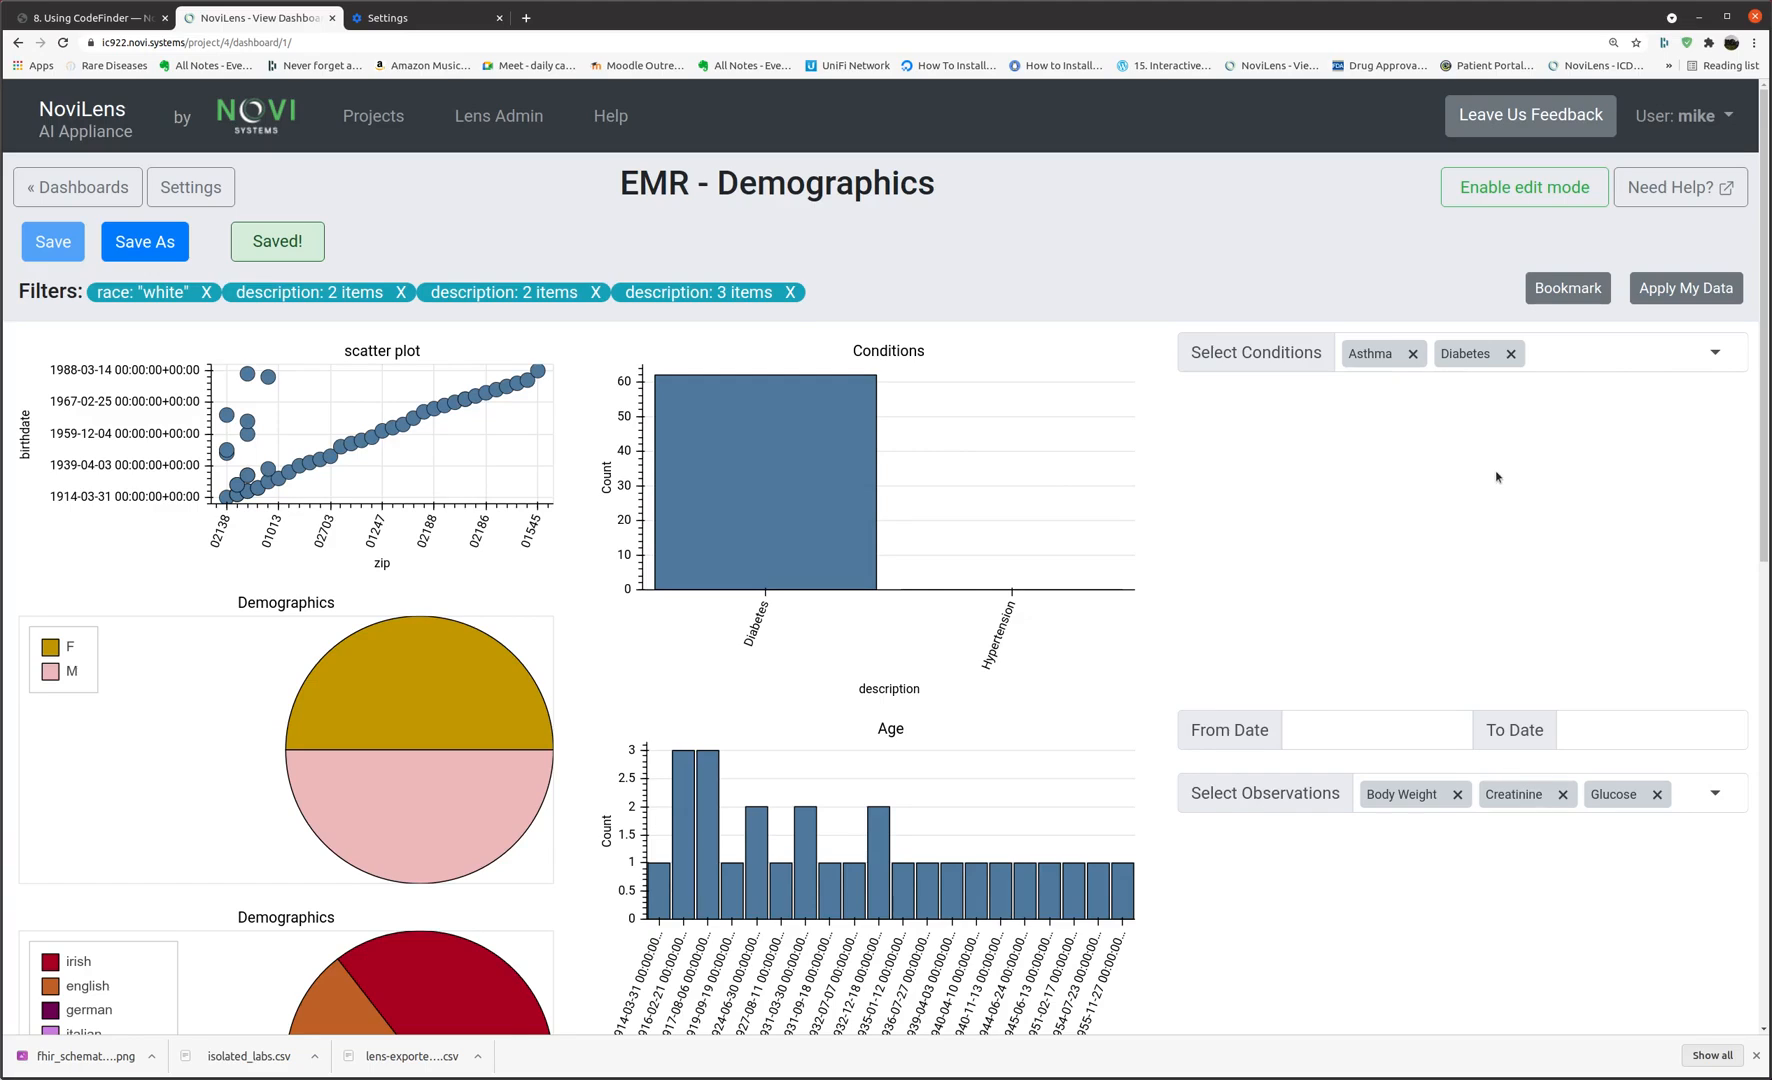
left_click(75, 188)
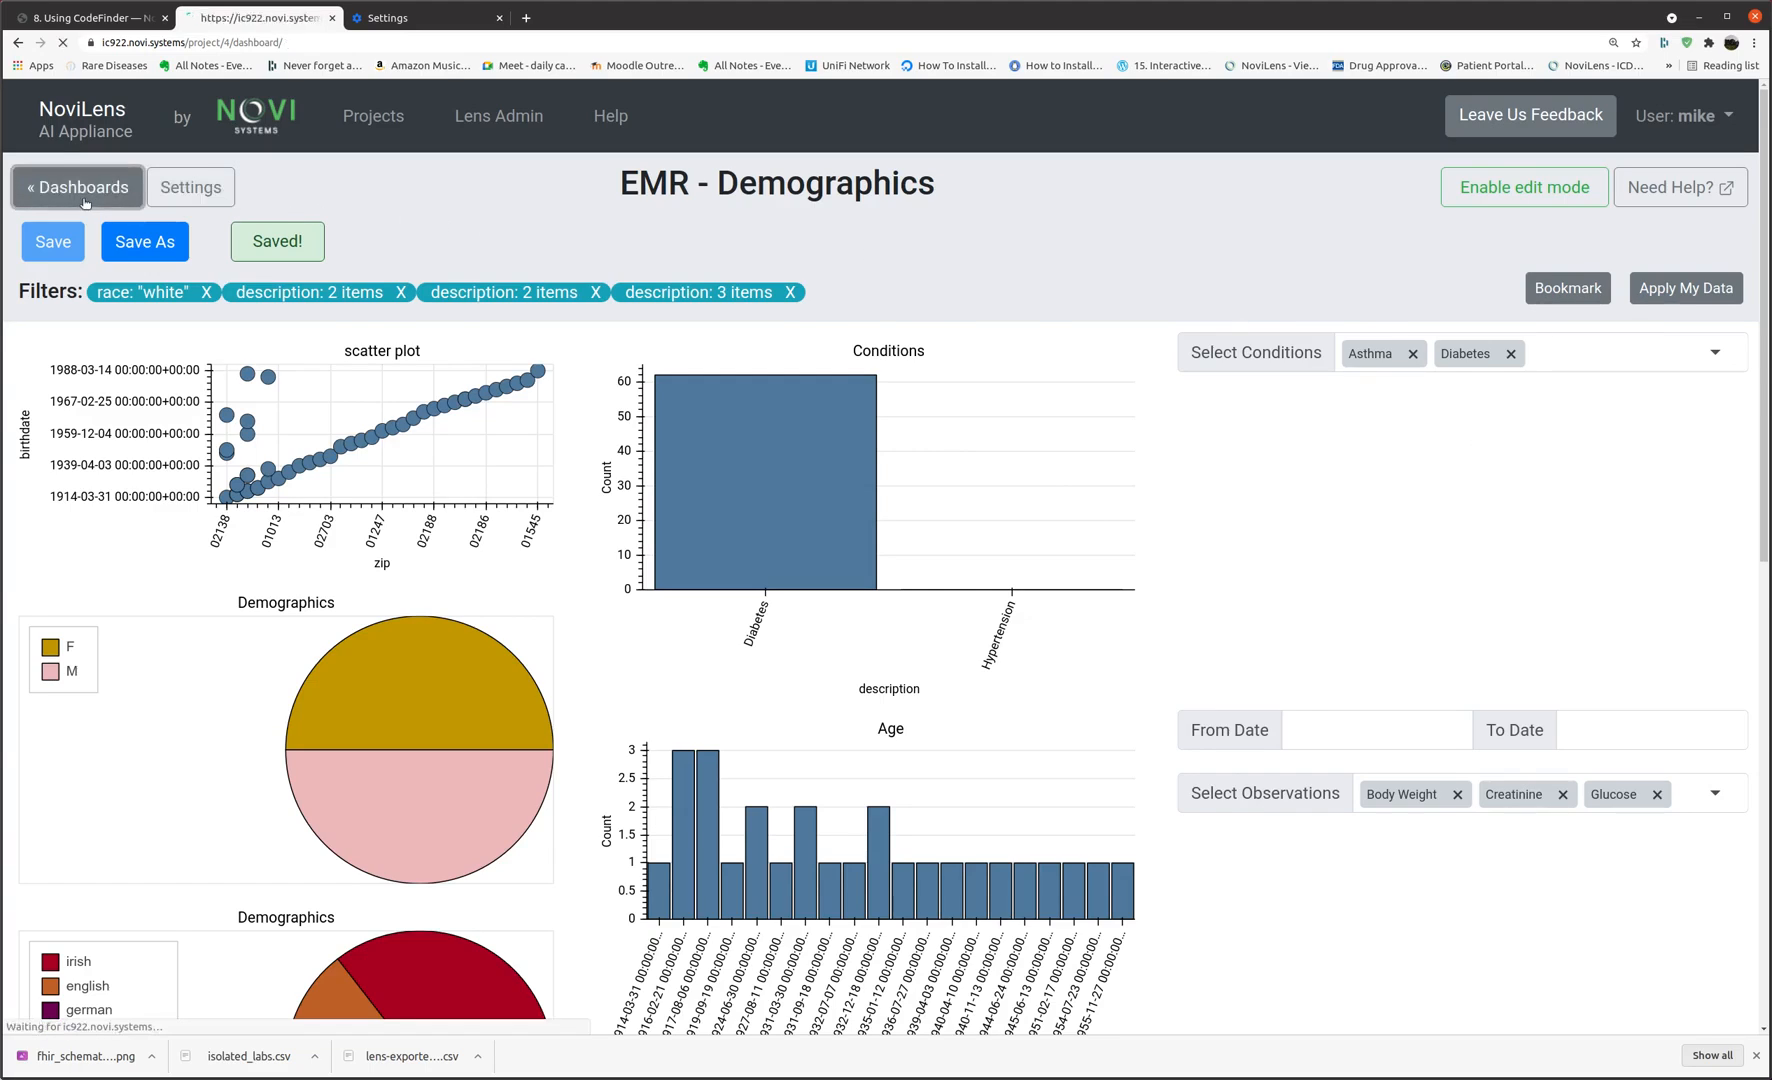
left_click(436, 366)
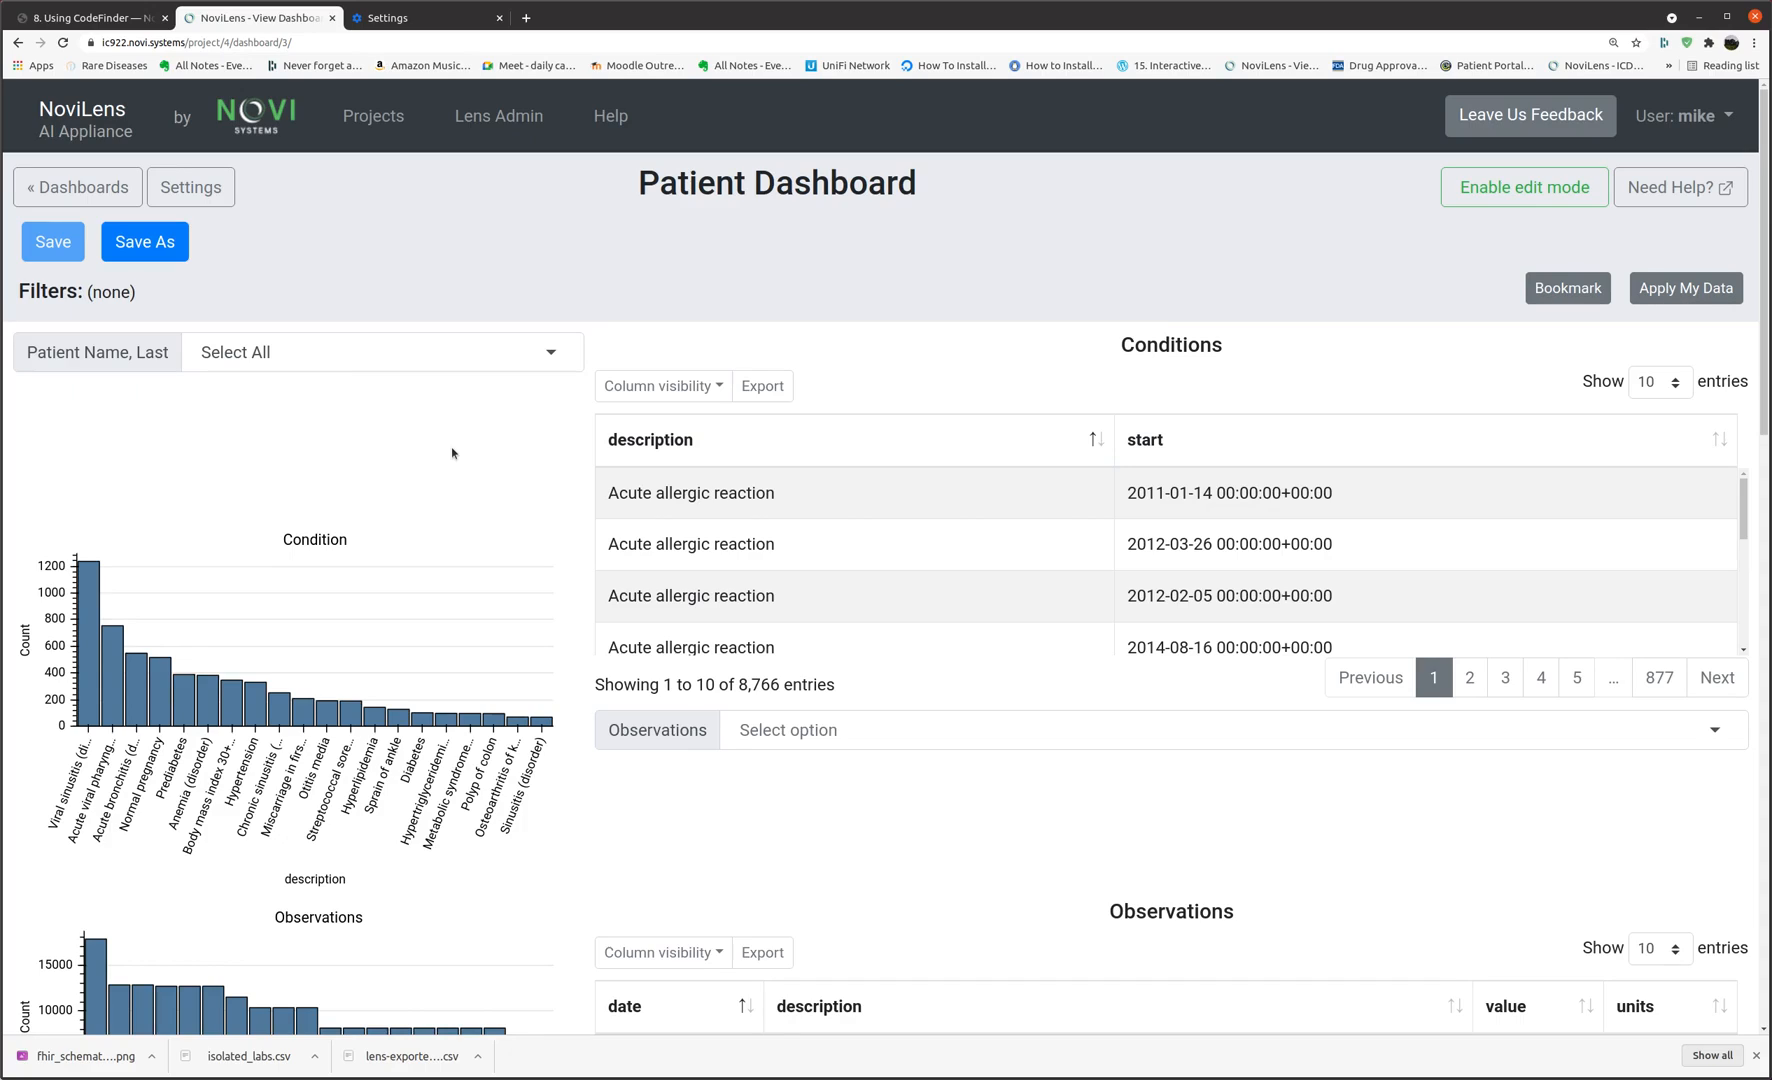
Filter the dashboard to the fifth patient last name listed and review that patient's Condition and Observations charts and tables.
left_click(550, 354)
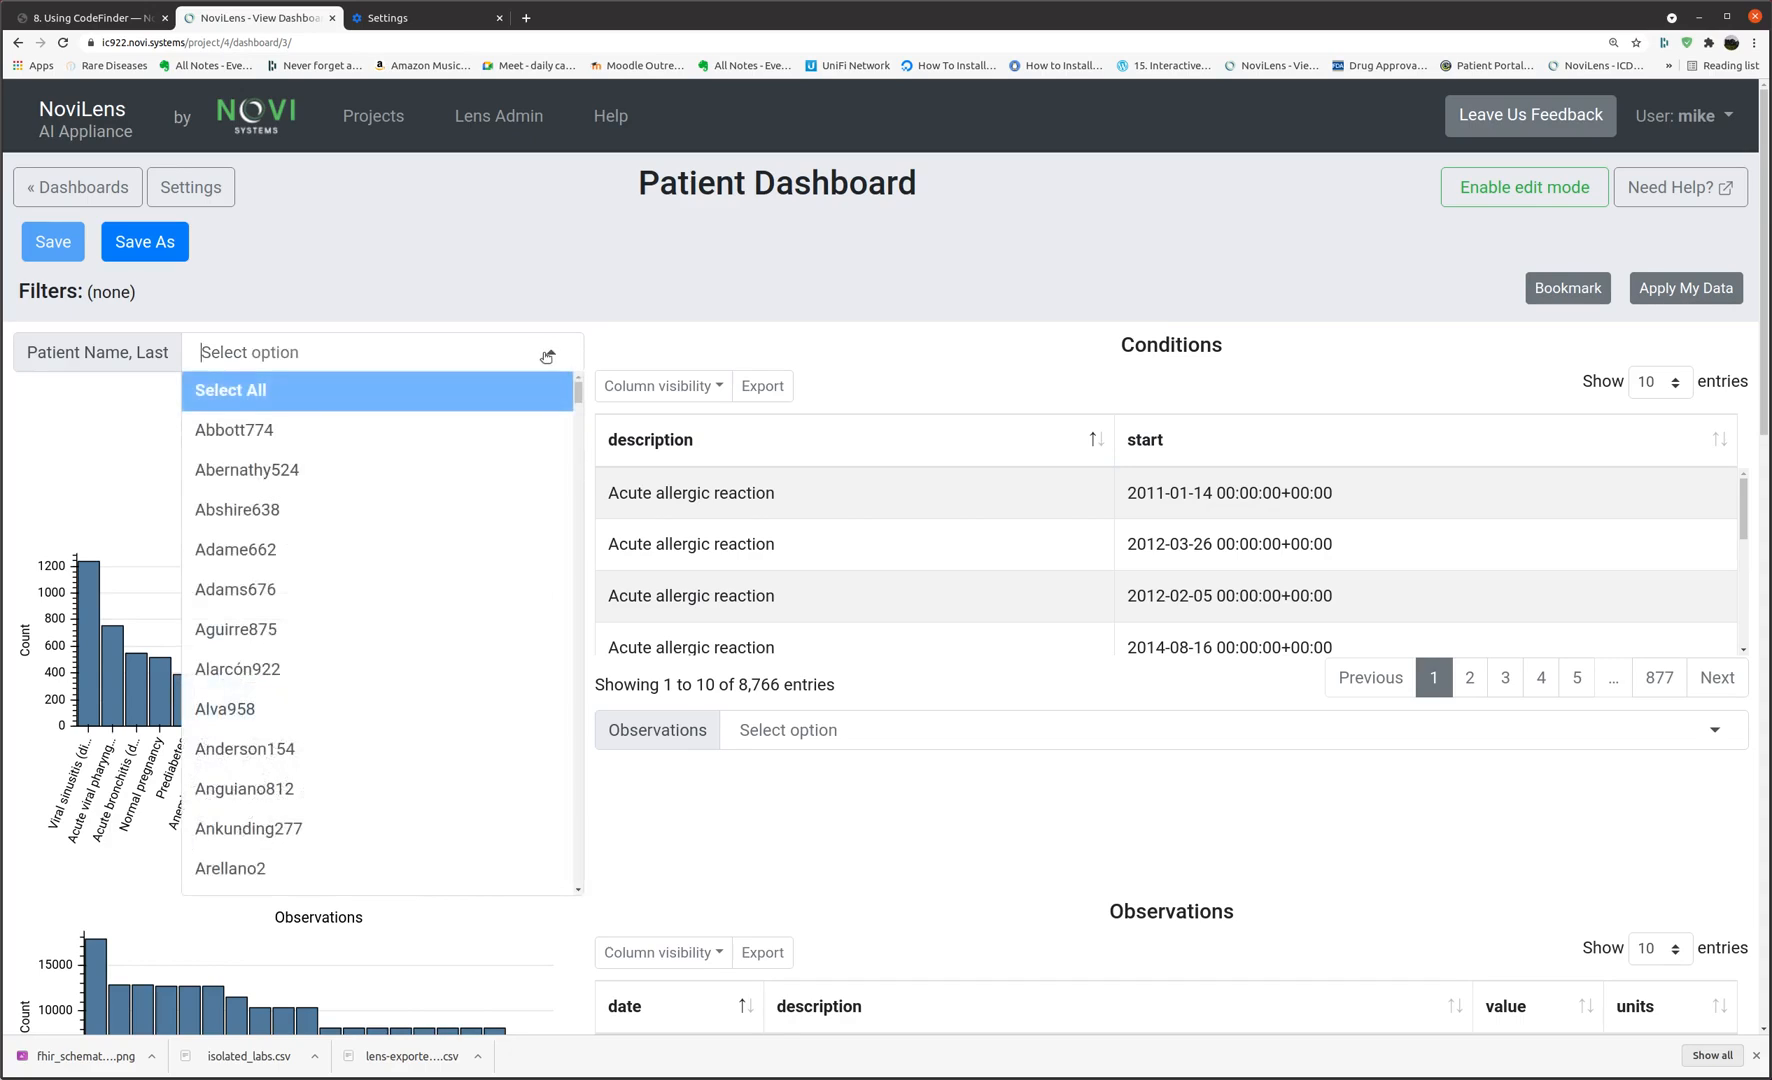
left_click(256, 591)
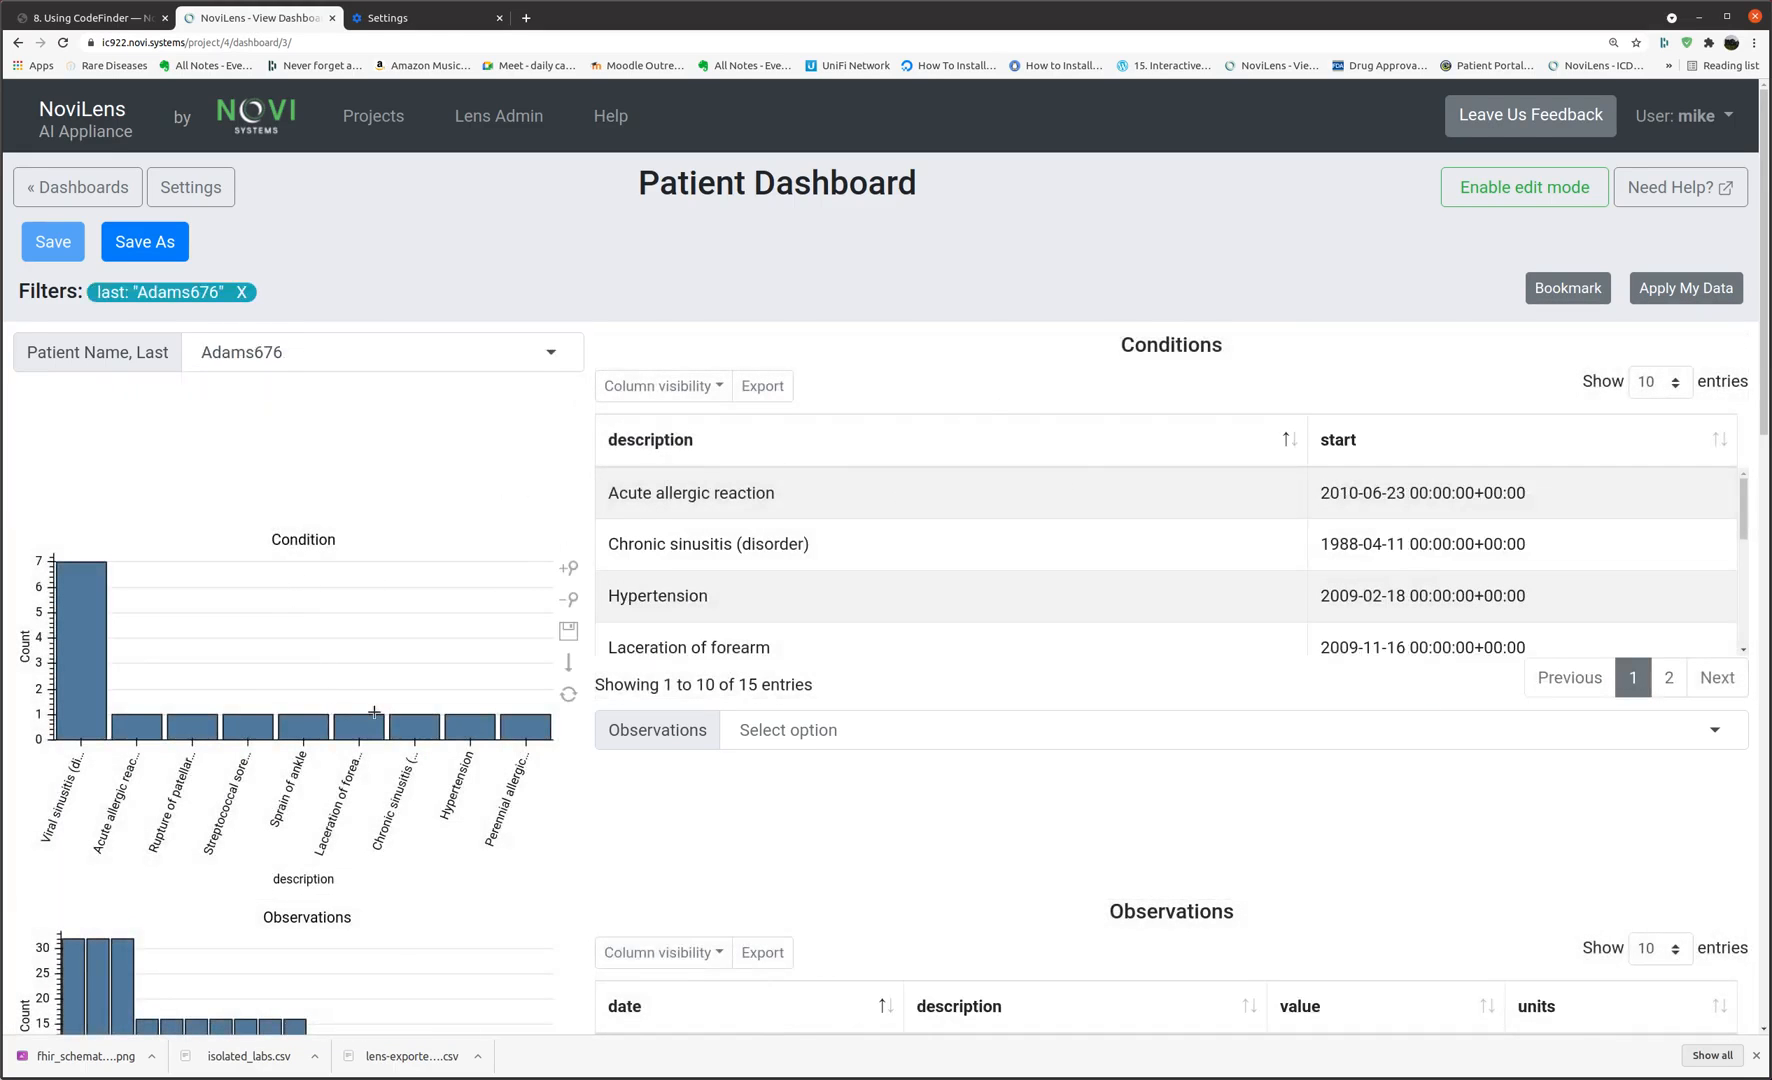
scroll(375, 712, "down", 2)
scroll(463, 807, "down", 2)
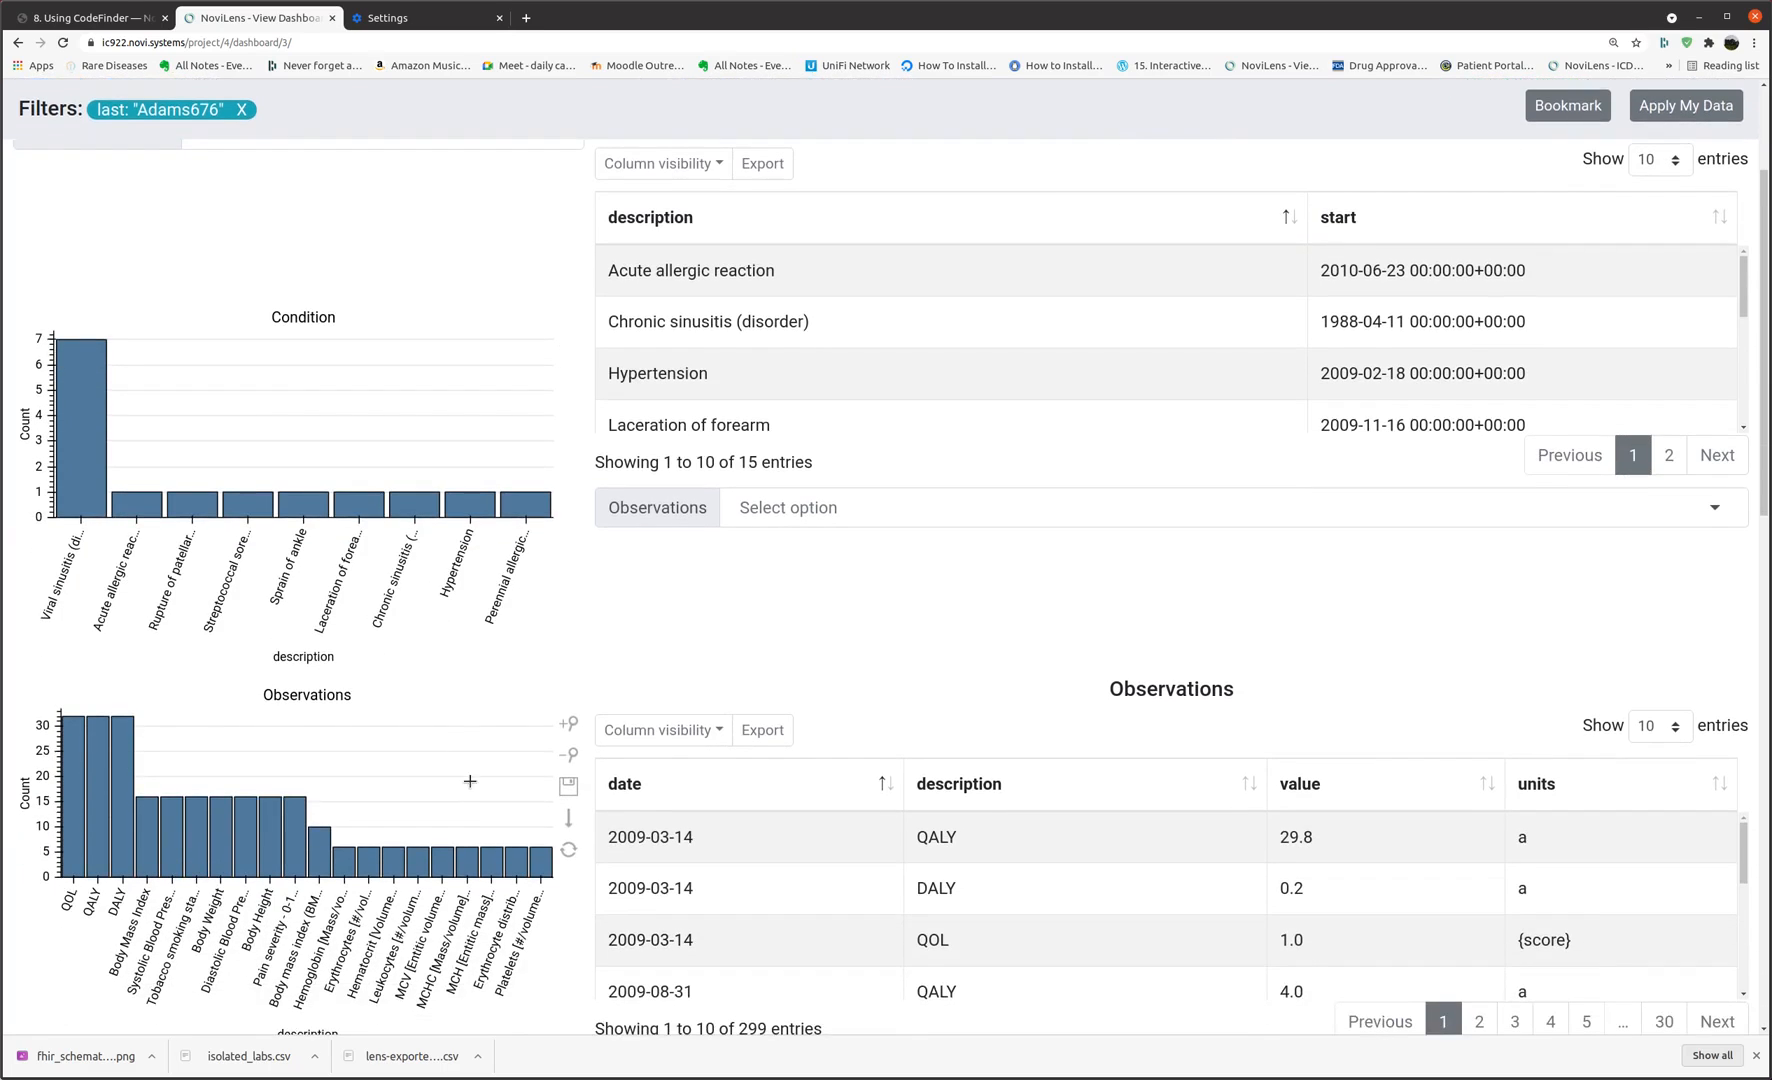
scroll(772, 624, "down", 2)
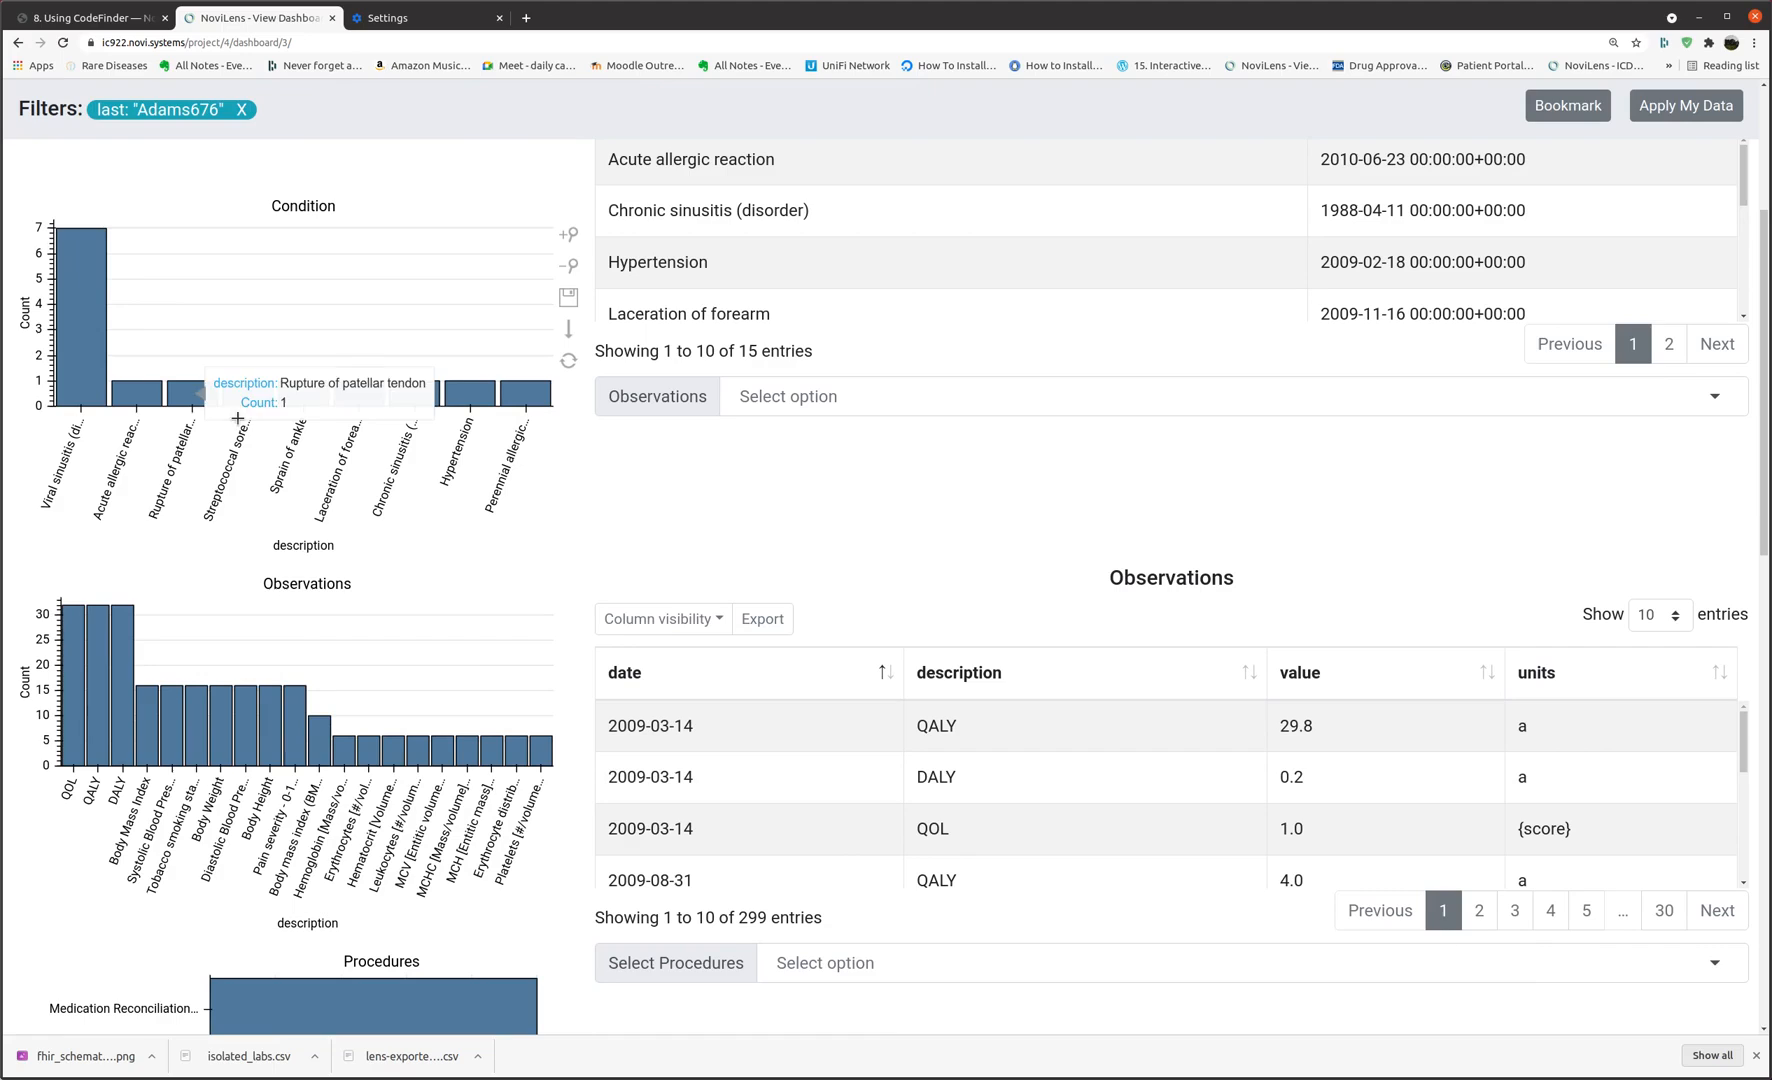
mouse_move(320, 745)
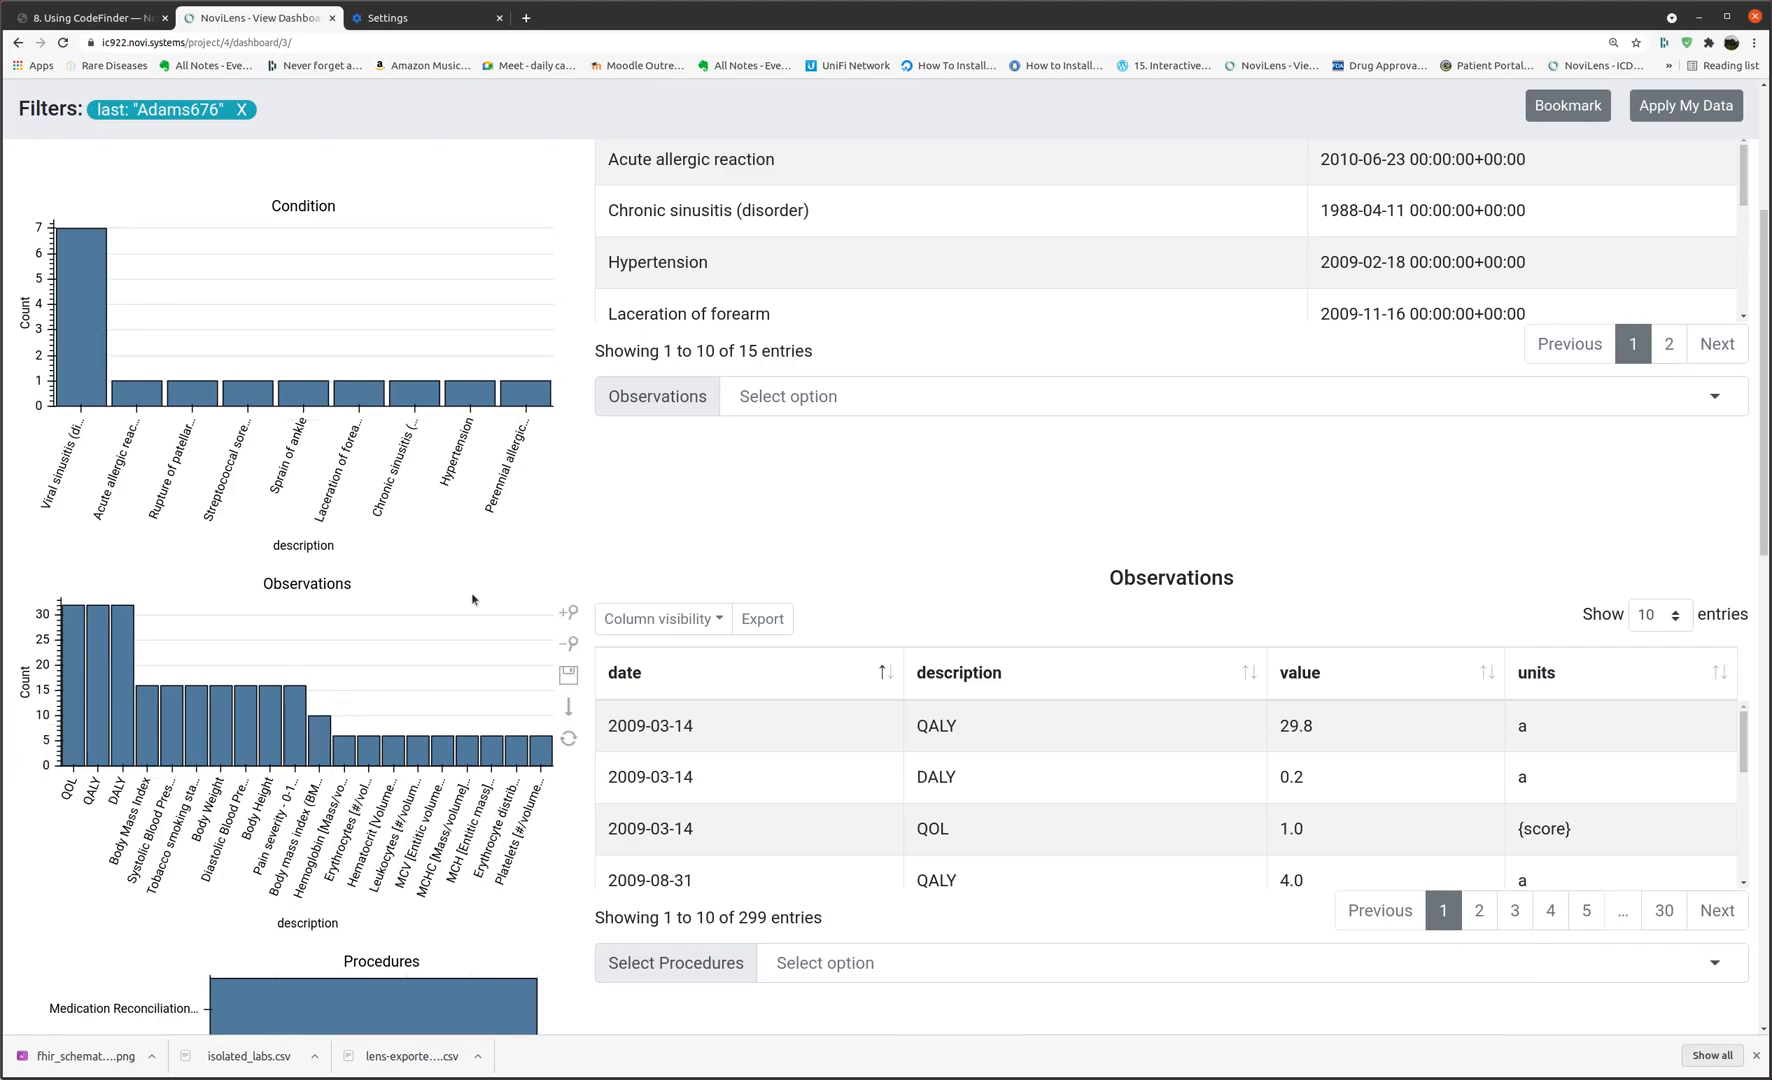
scroll(1222, 480, "down", 3)
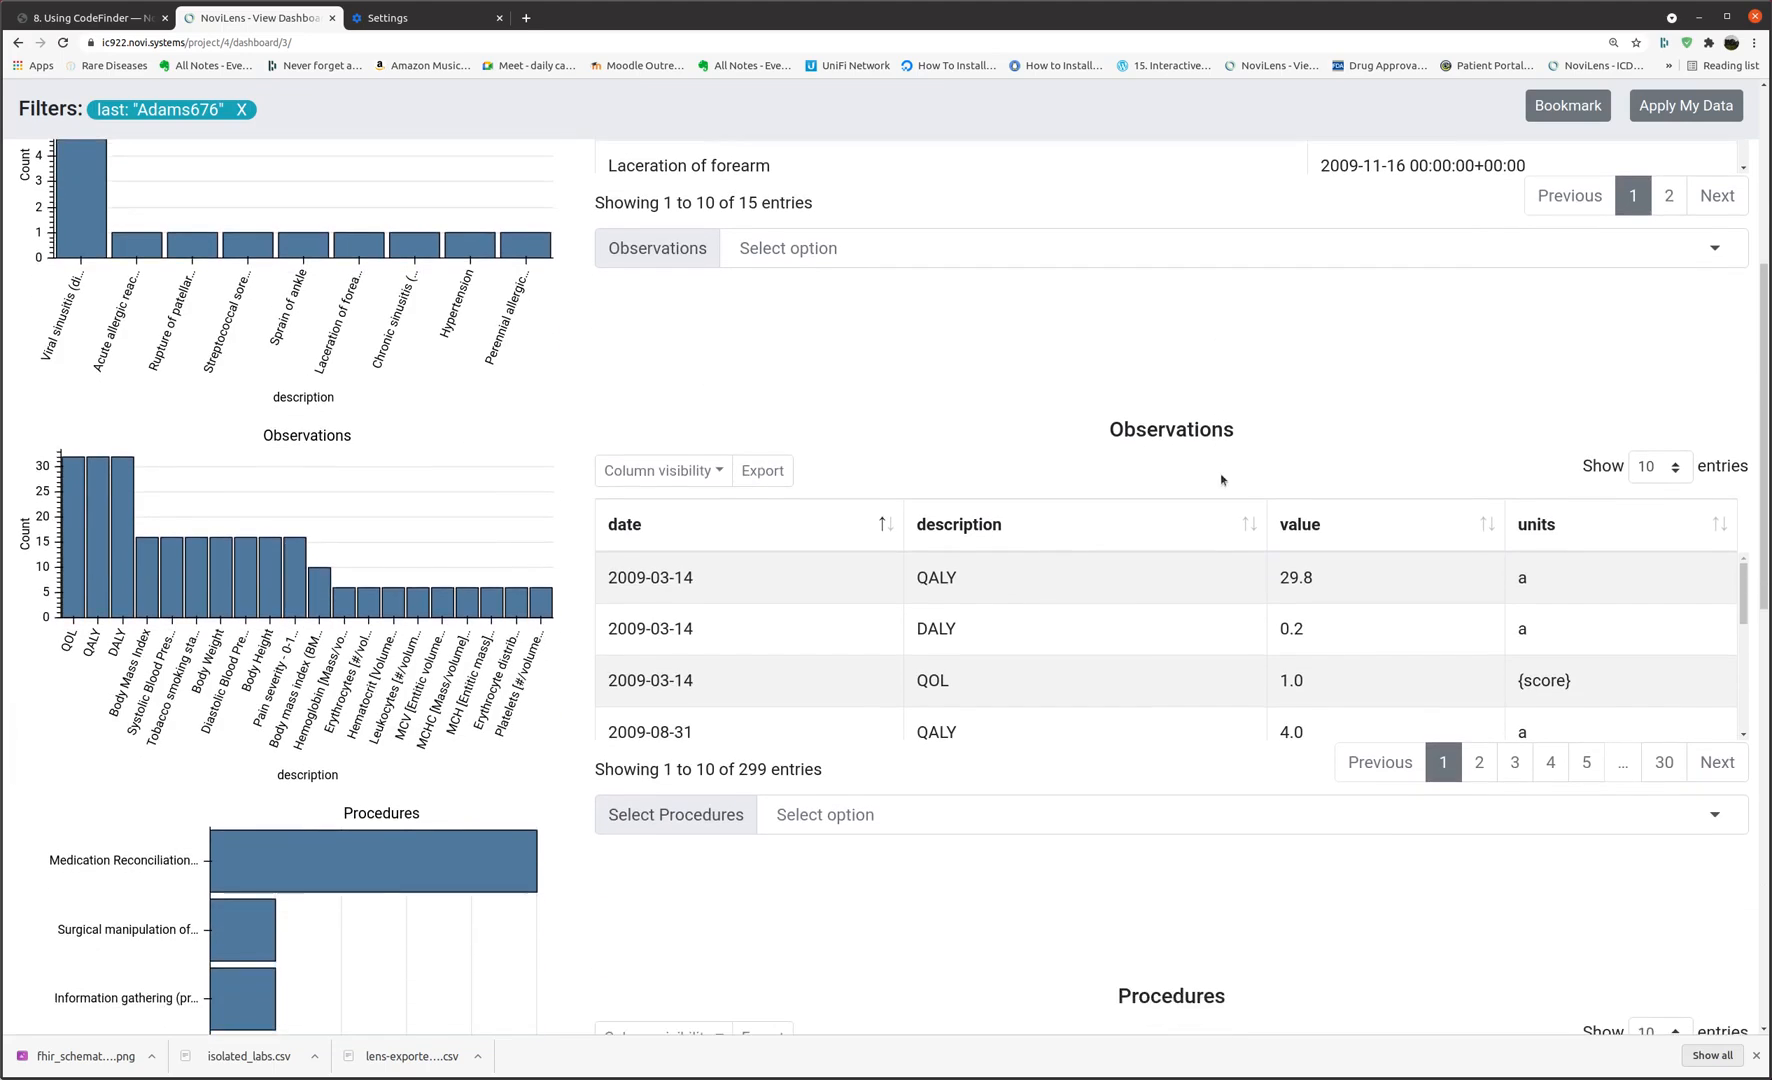
scroll(1222, 475, "down", 2)
scroll(1705, 779, "down", 3)
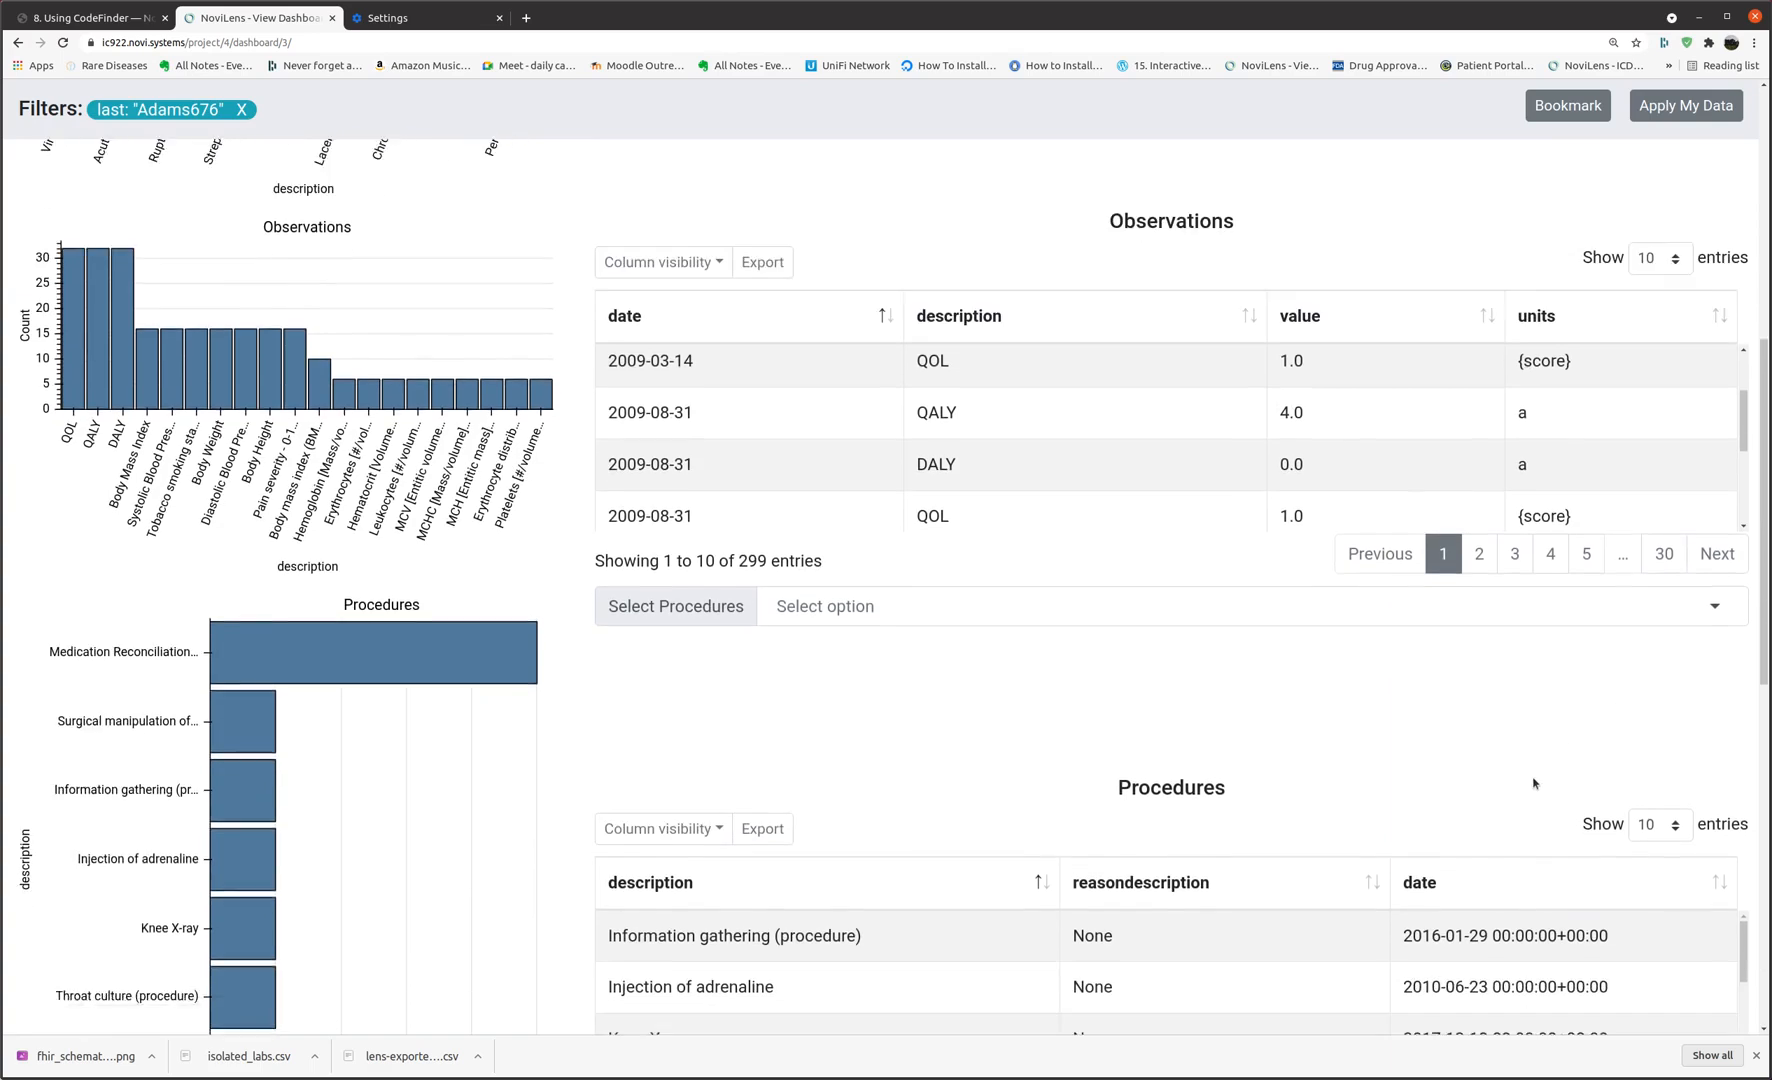
Look through the Select Procedures options without choosing any and review the rows of the Procedures table.
left_click(1714, 484)
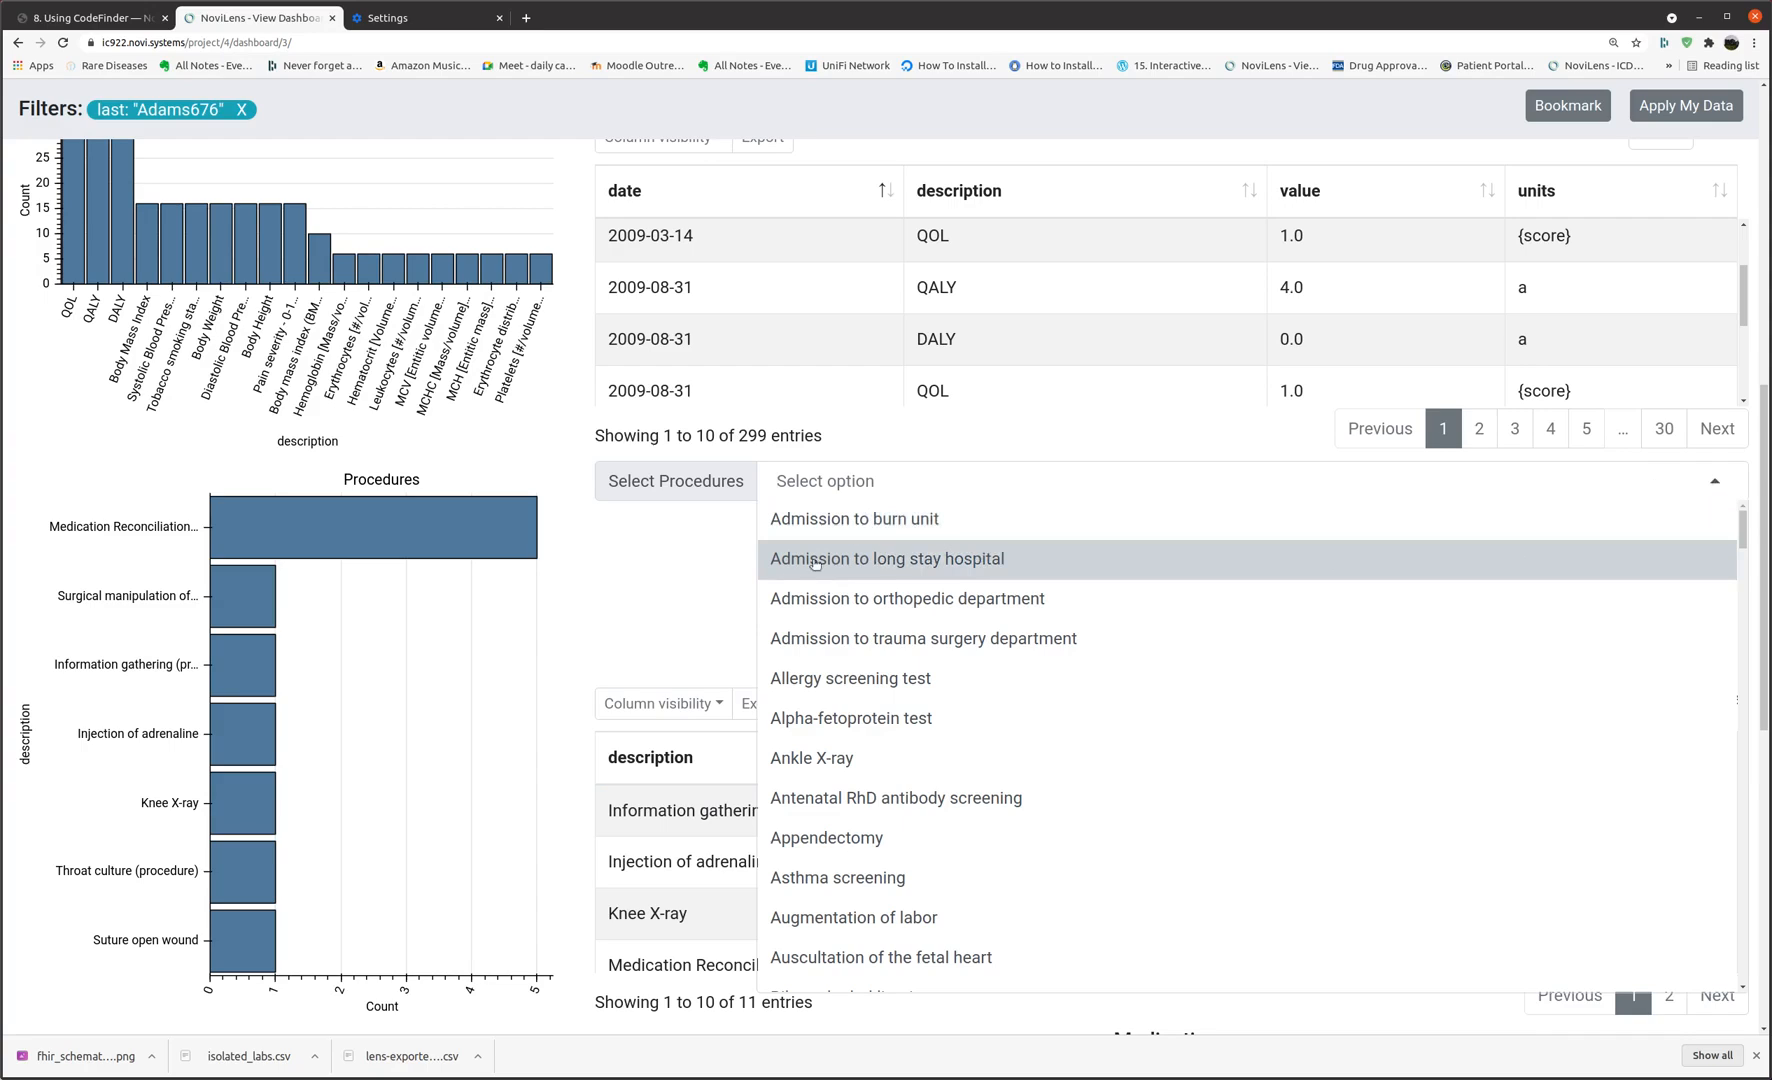
left_click(682, 601)
mouse_move(429, 545)
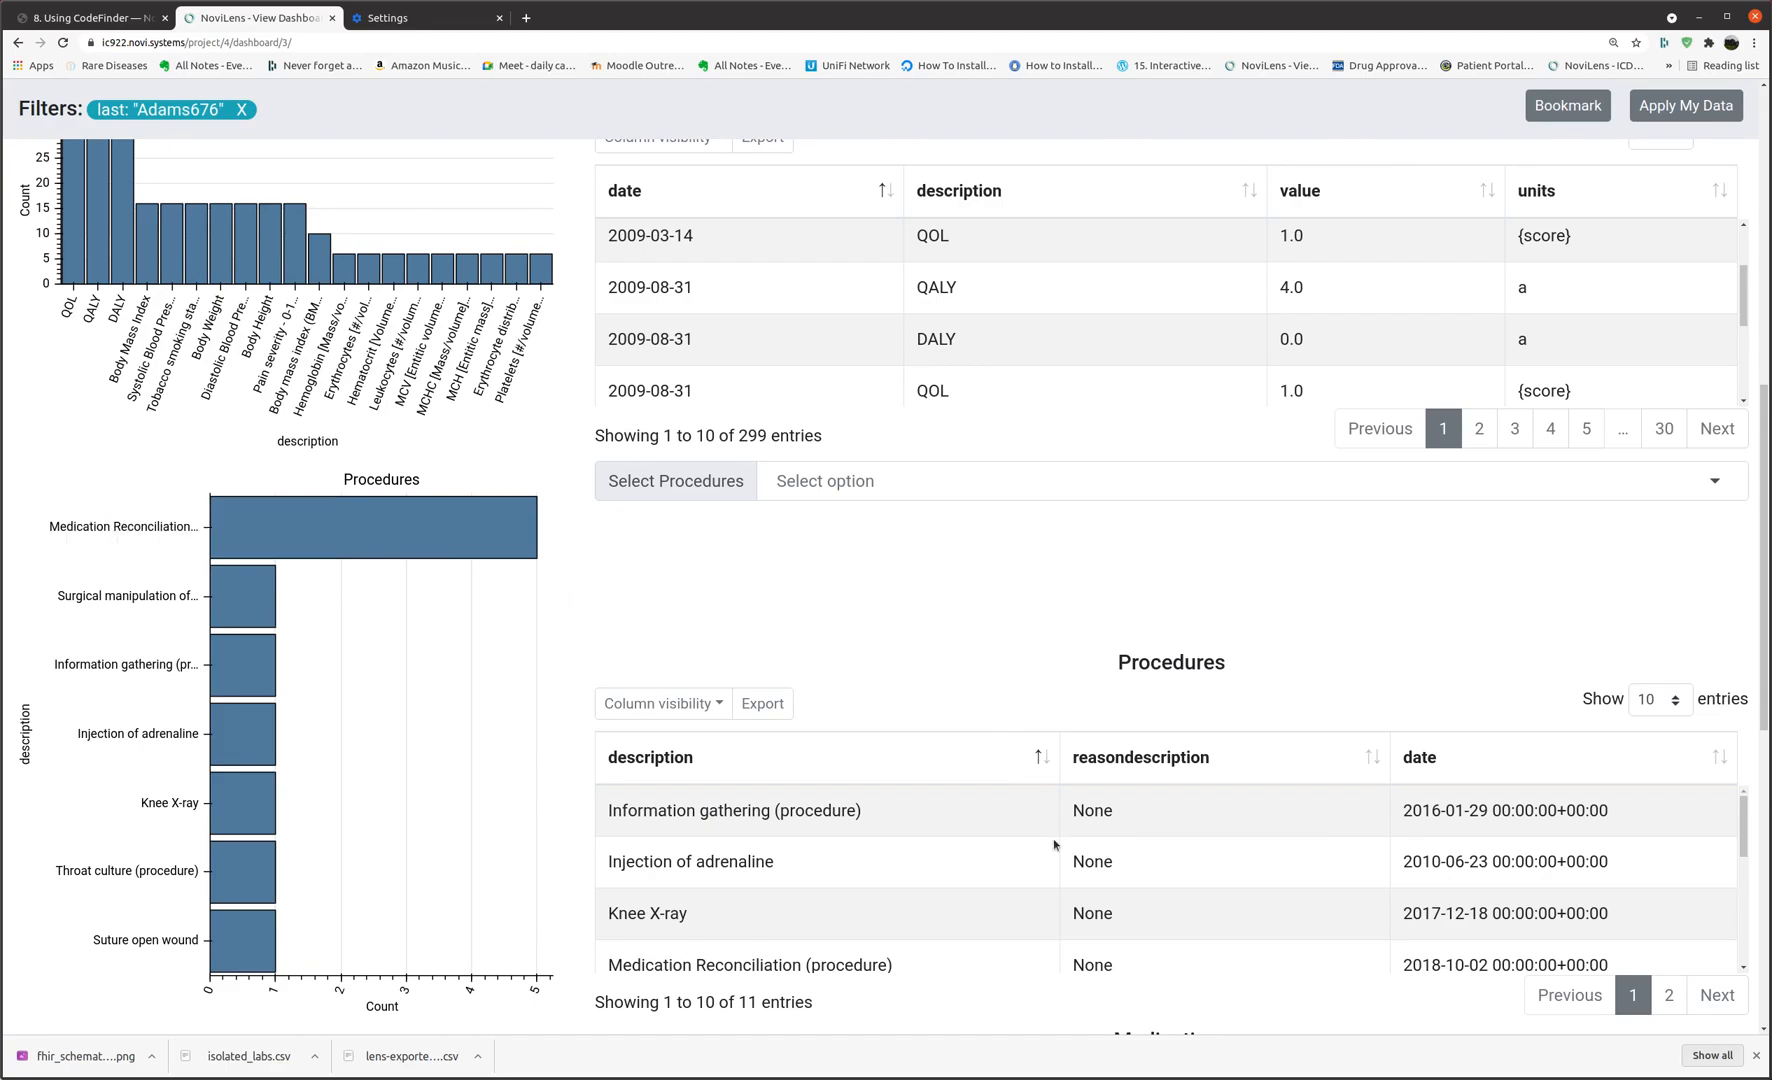
scroll(1053, 845, "down", 3)
scroll(1053, 845, "down", 5)
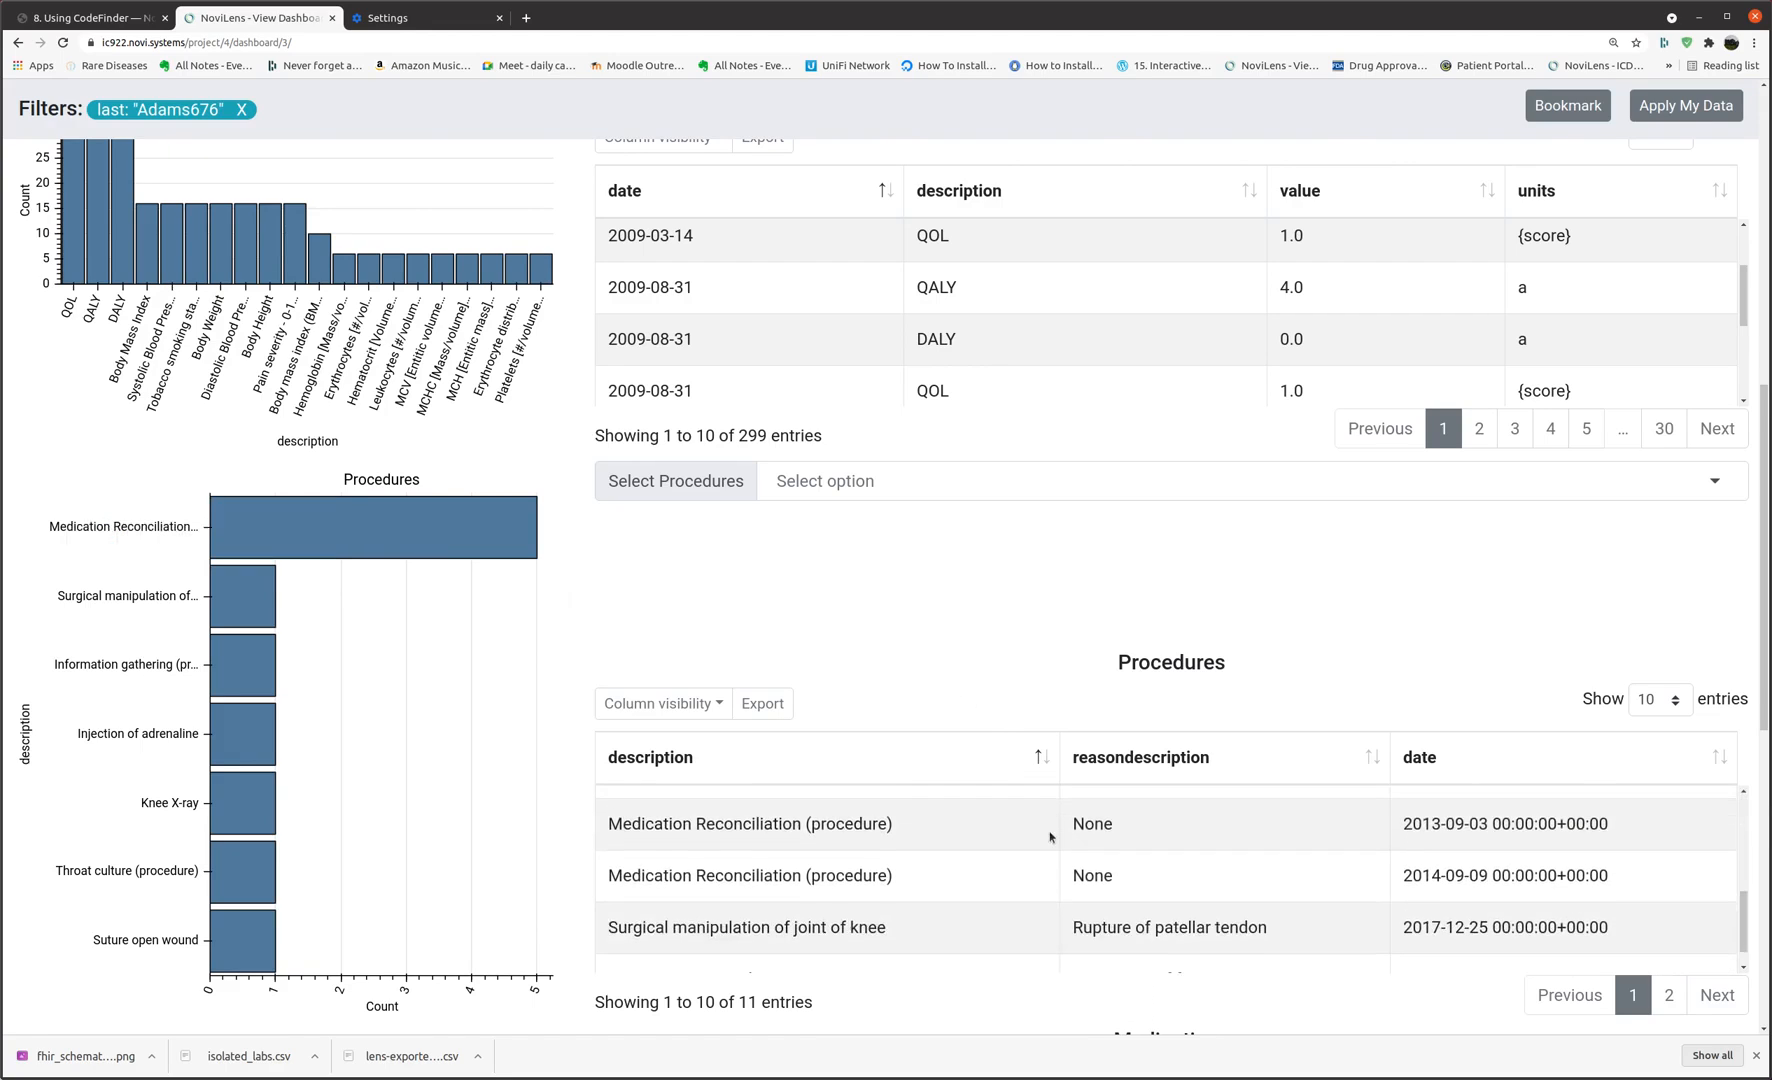
scroll(920, 633, "up", 6)
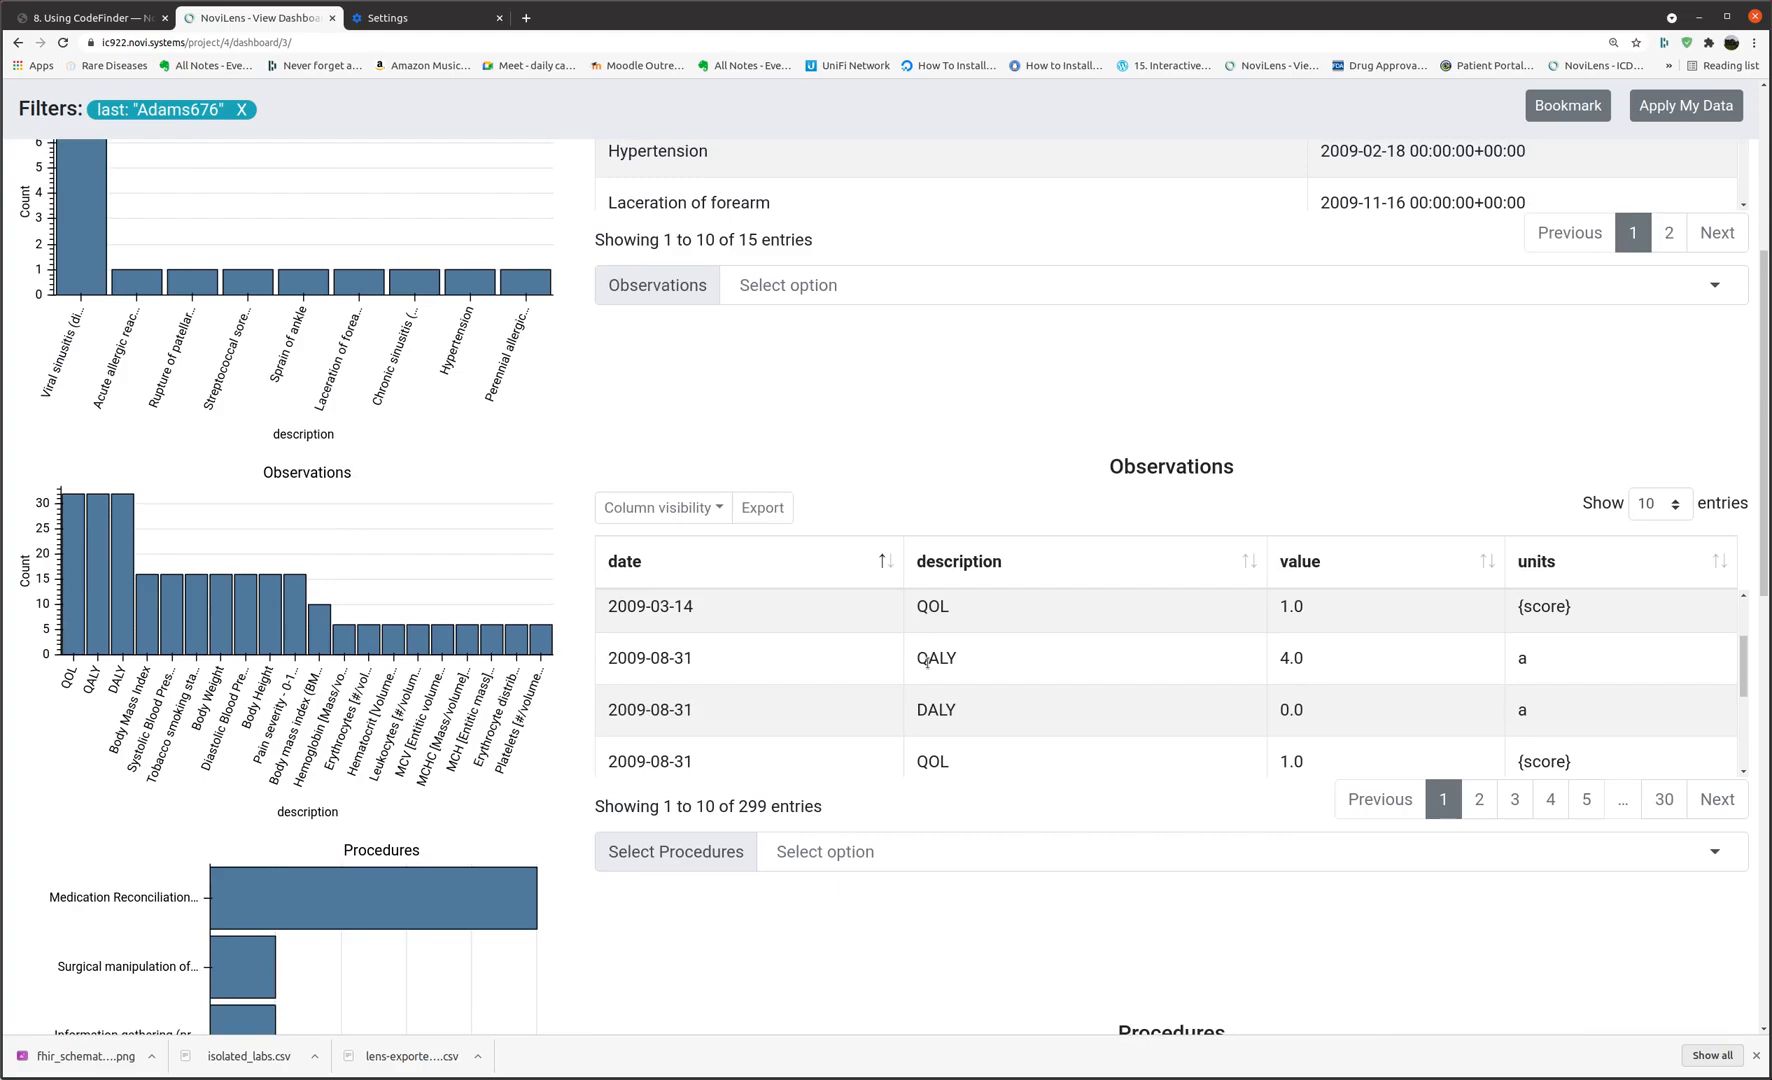
Examine the patient's Condition, Observations and Procedures charts, the Medications table and the Medications chart.
scroll(356, 390, "up", 2)
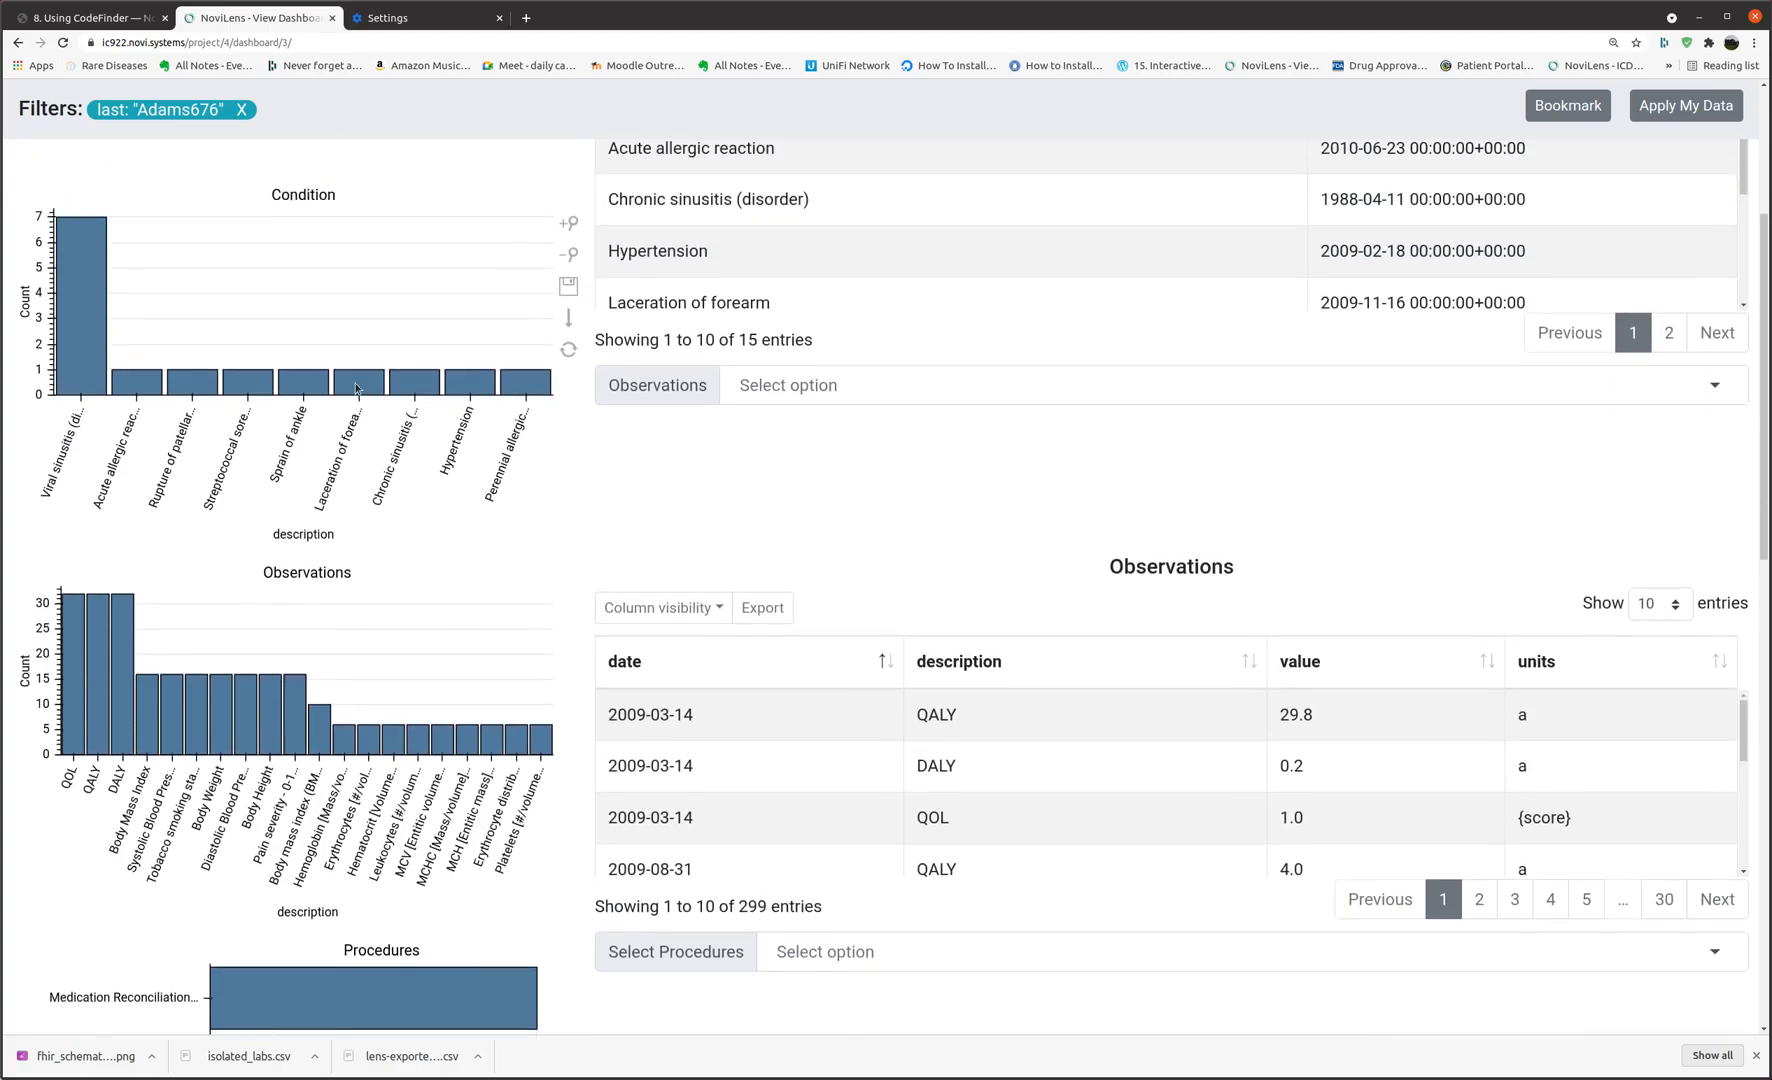
scroll(427, 478, "down", 2)
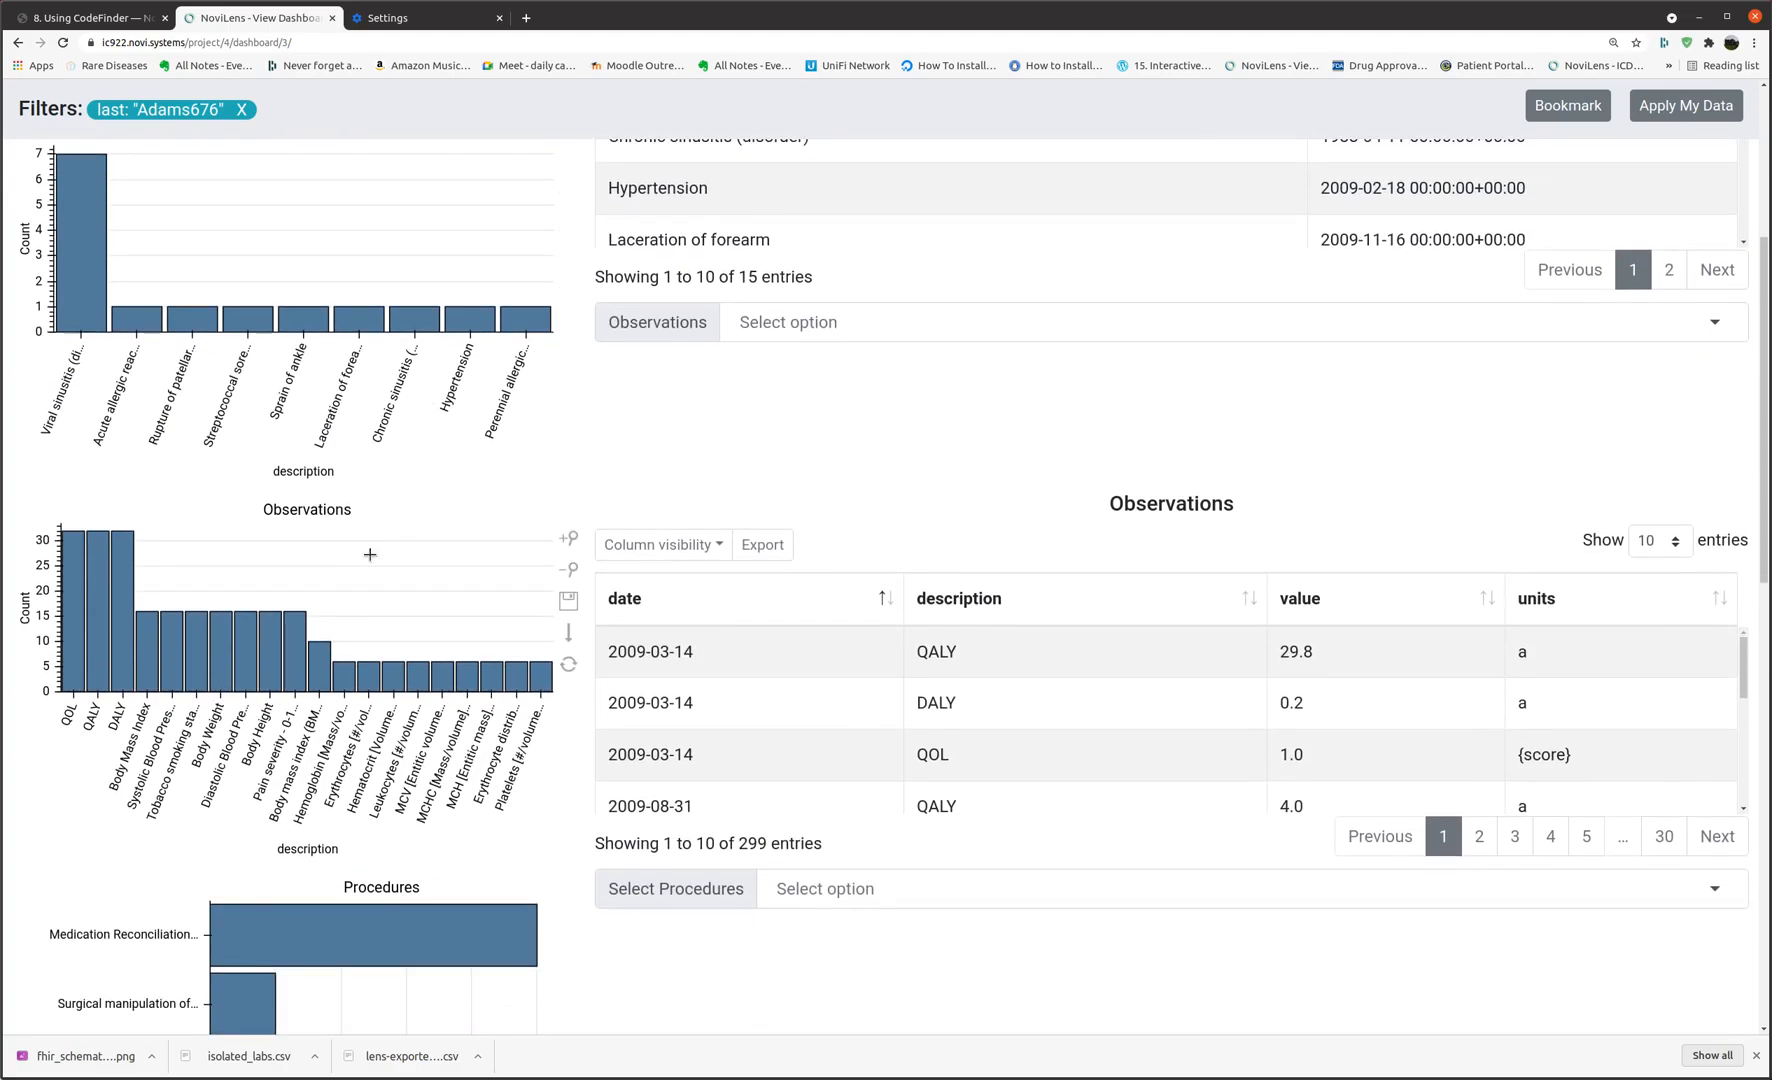
scroll(366, 587, "down", 1)
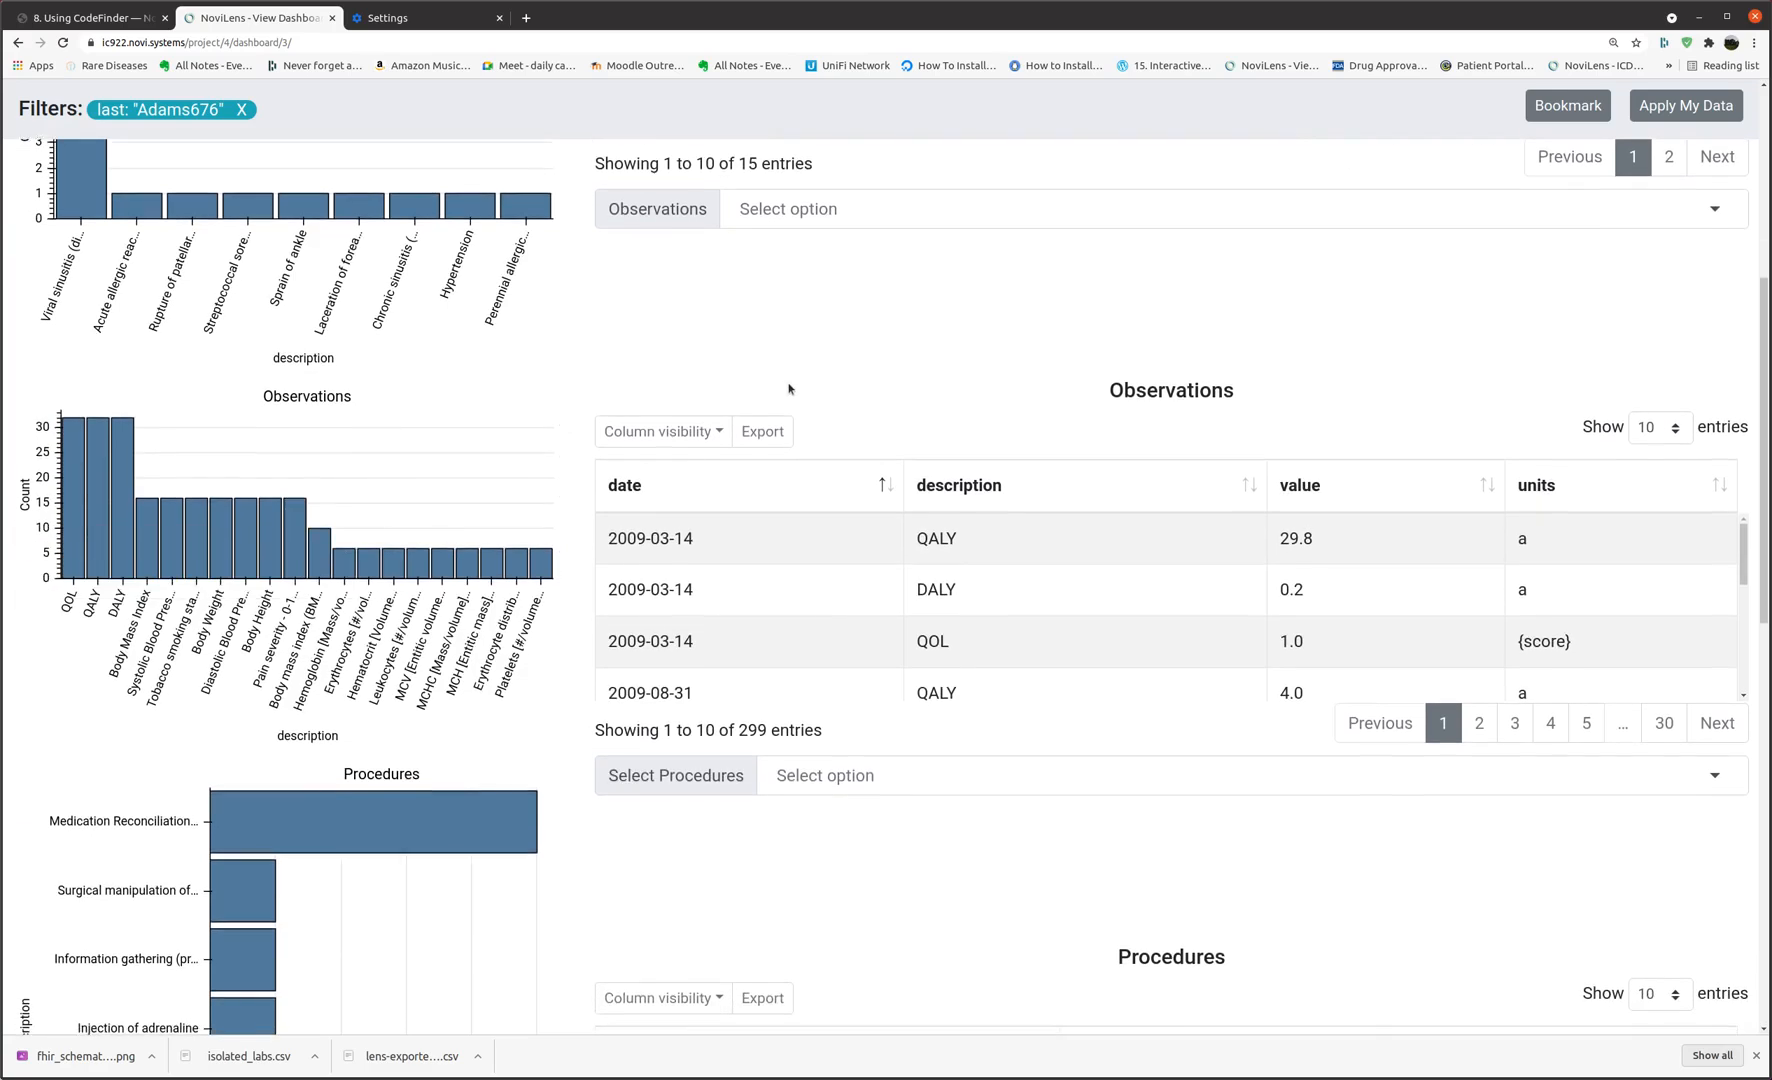
scroll(791, 450, "down", 2)
scroll(926, 597, "down", 5)
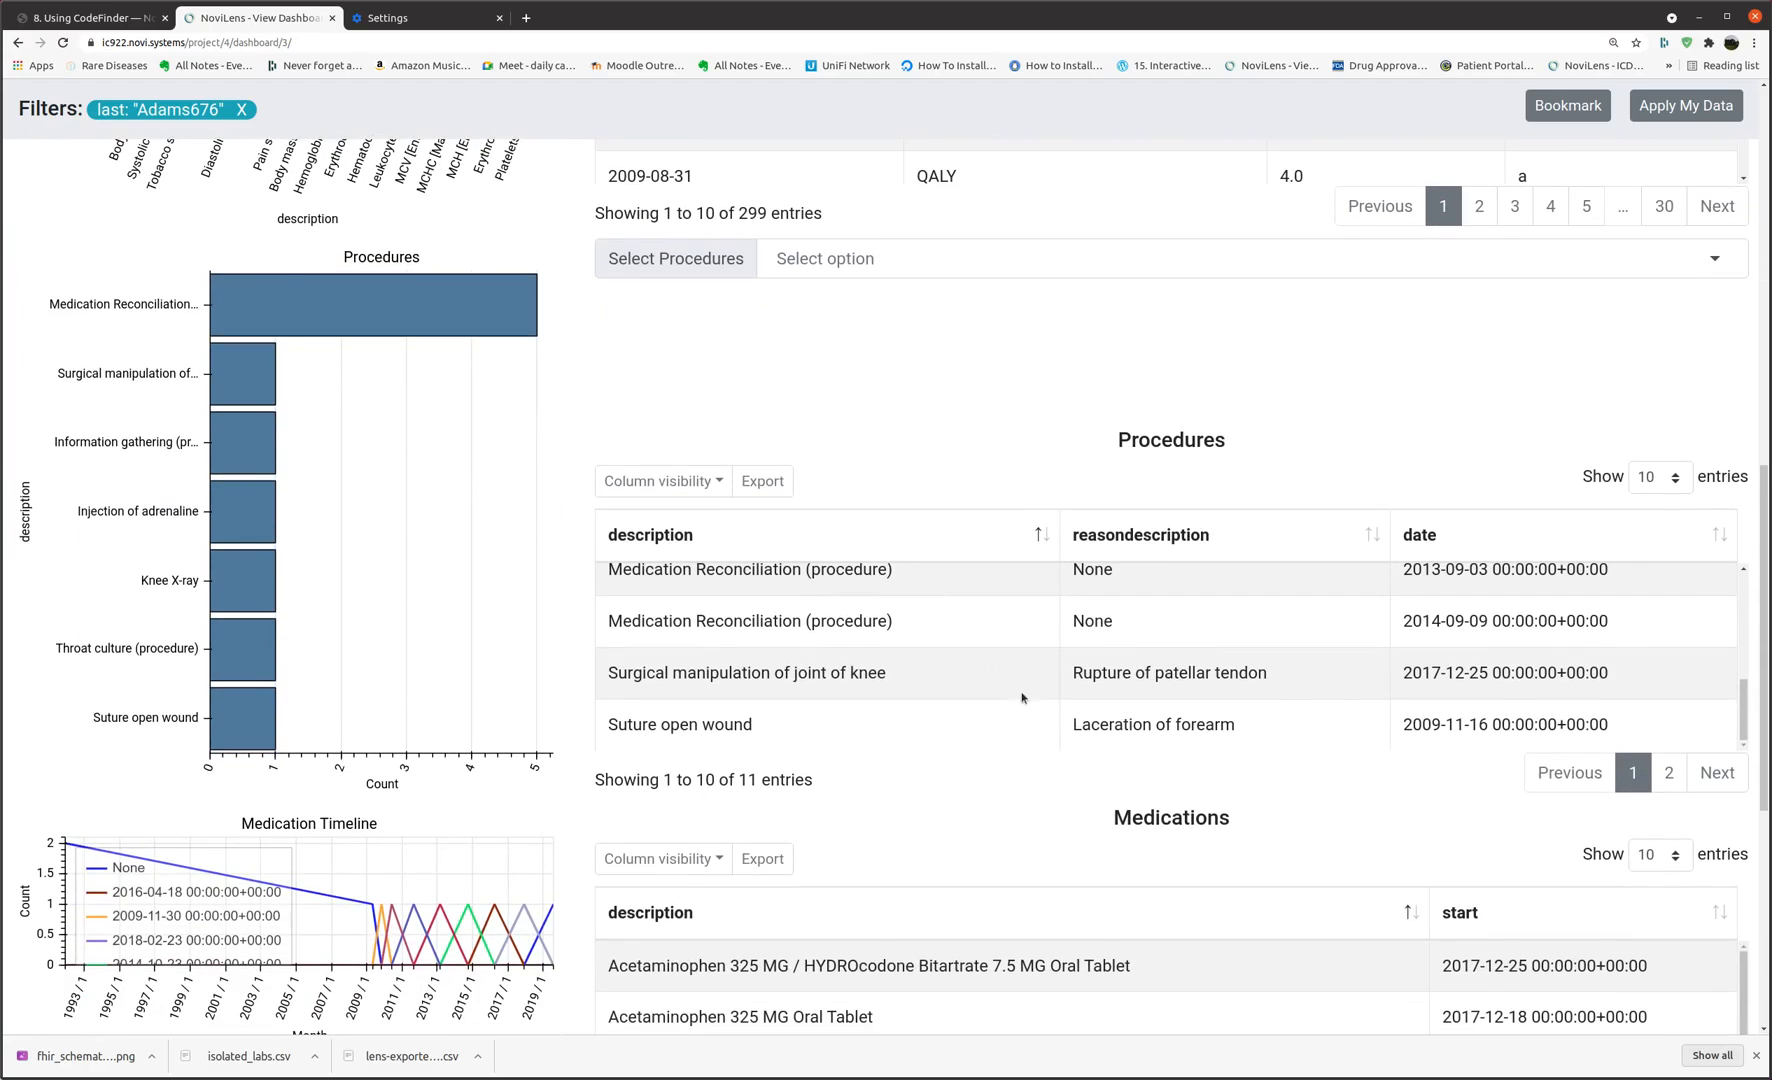
scroll(1066, 772, "down", 3)
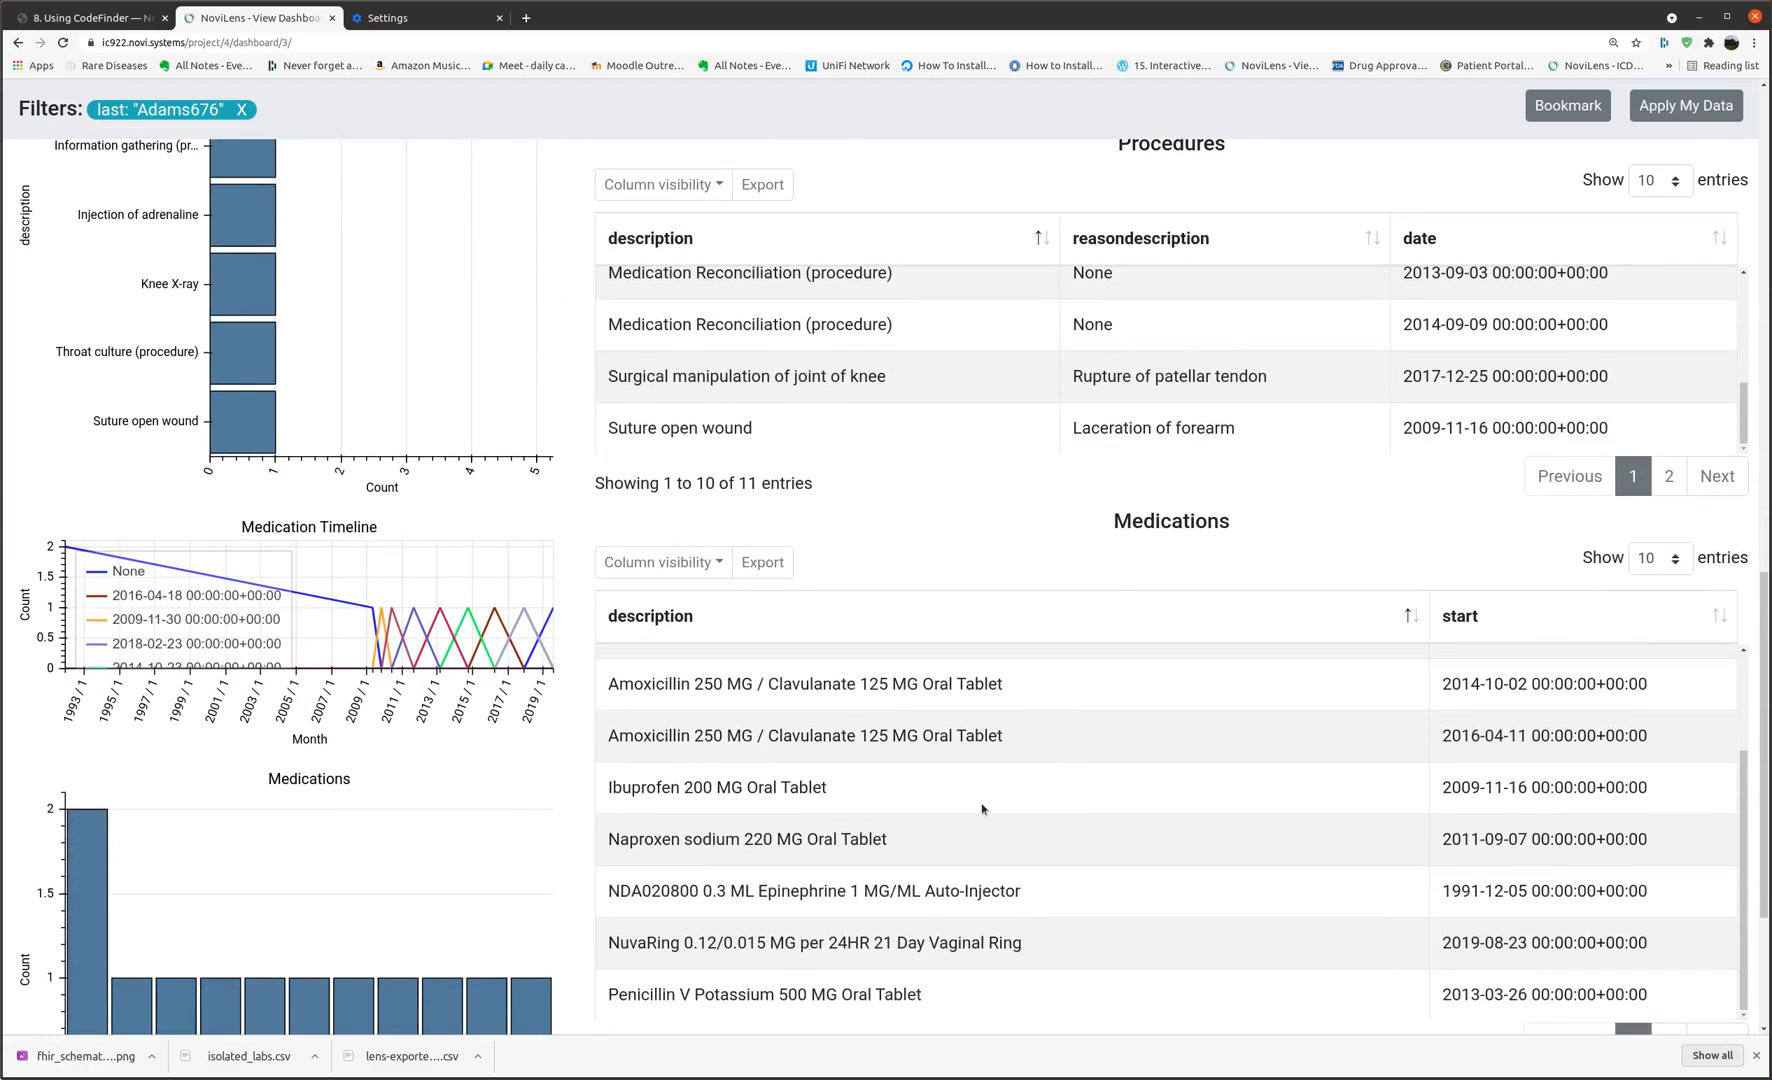
scroll(480, 855, "down", 2)
scroll(480, 855, "down", 1)
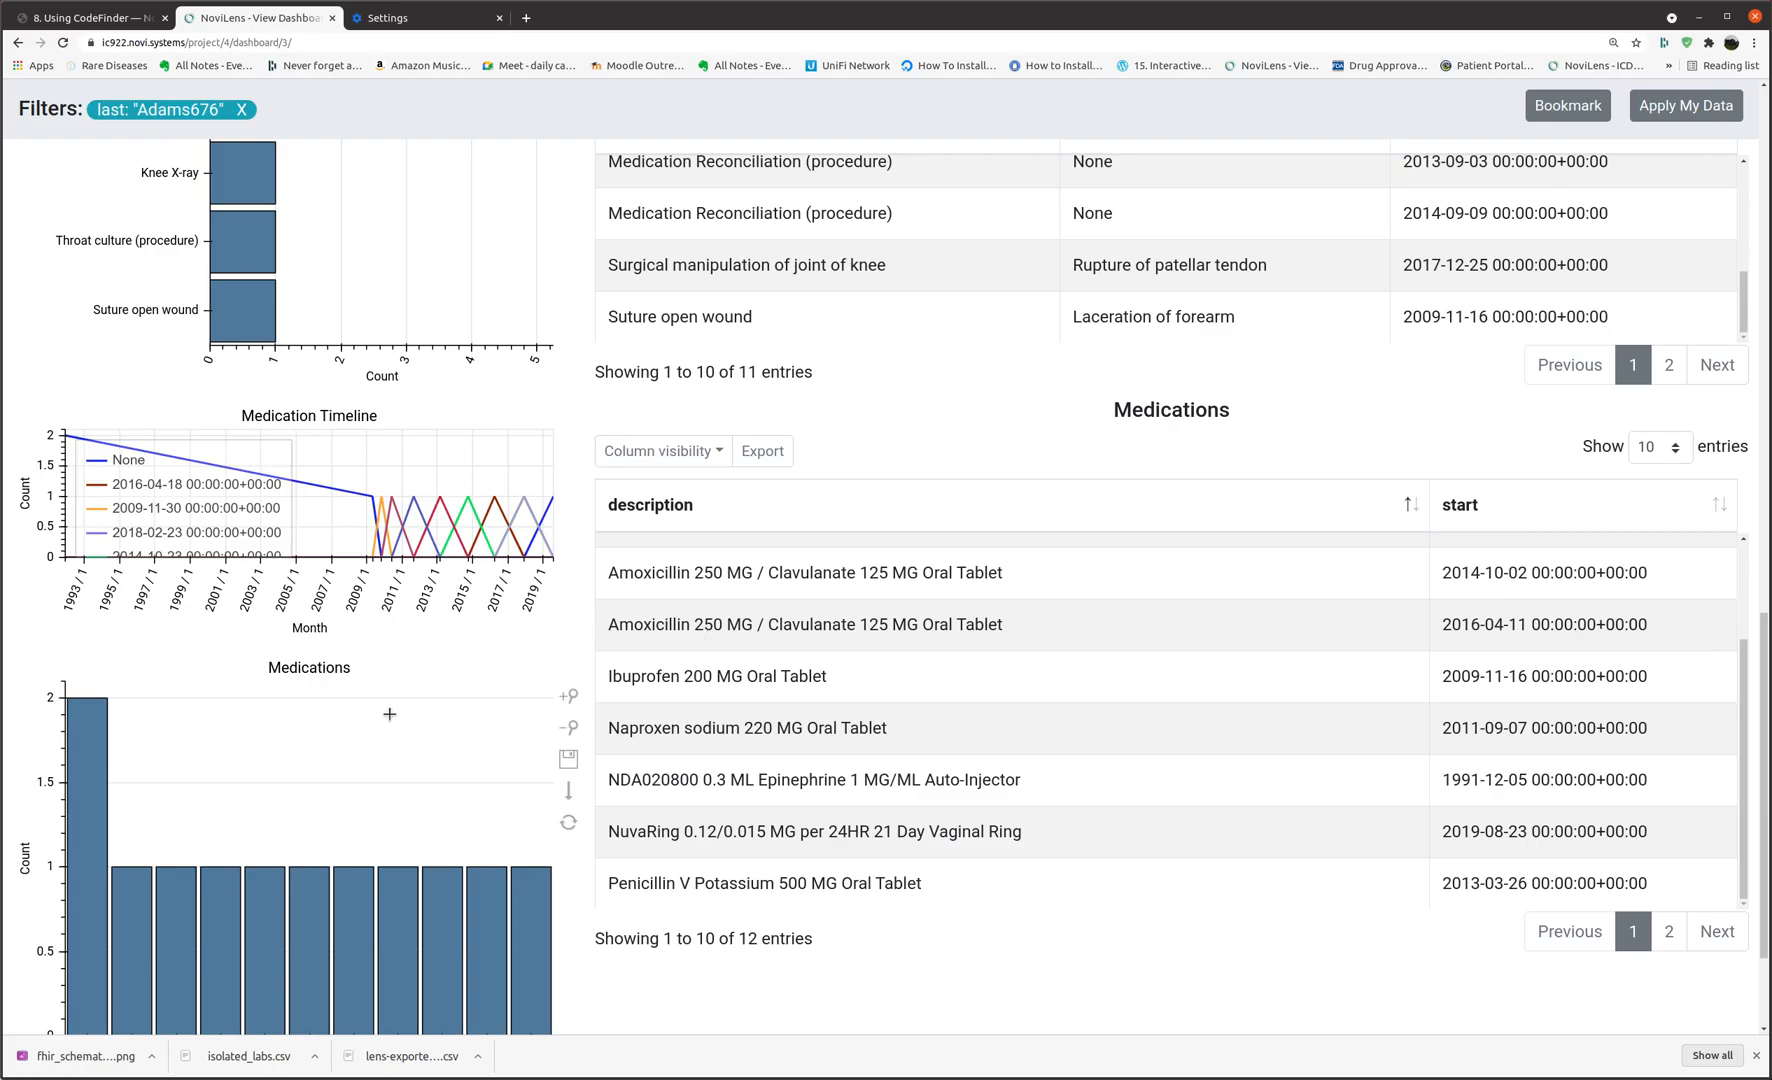
scroll(388, 815, "down", 3)
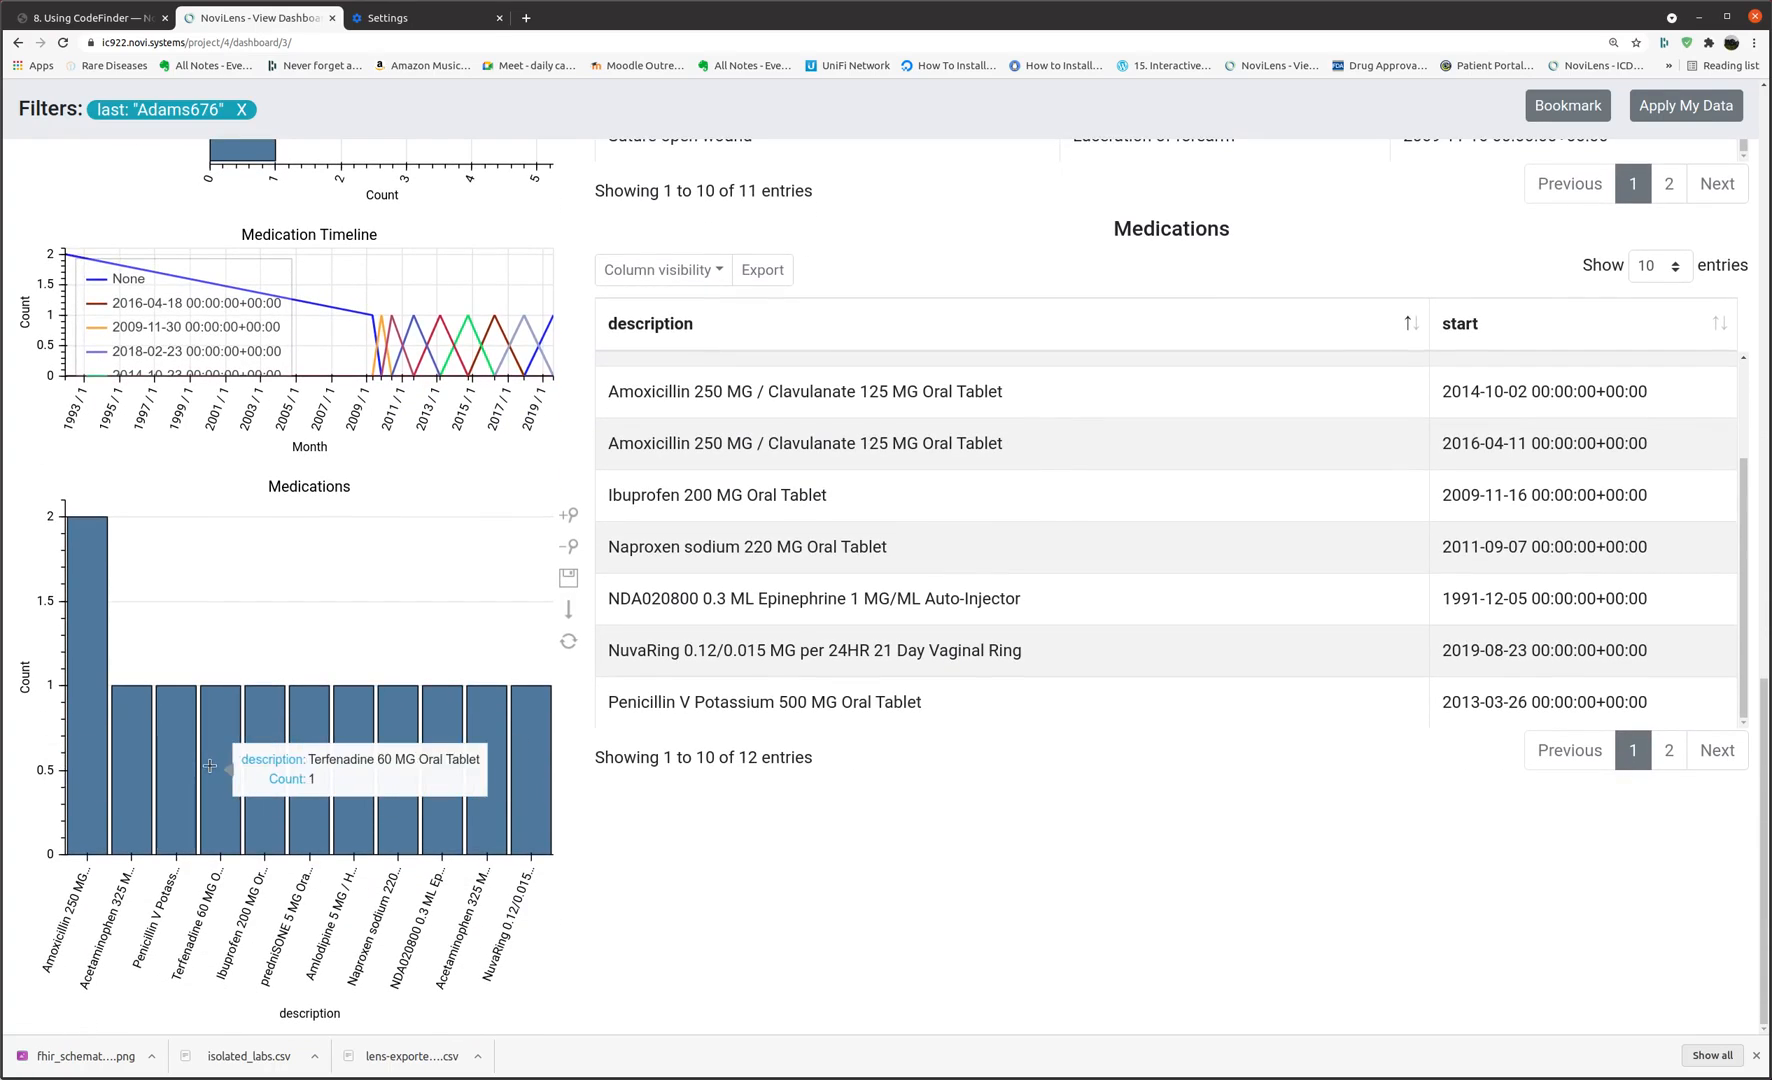
Filter by Terfenadine 60 MG Oral Tablet, switch to the Amlodipine 5 MG combination in the Medications chart, and clear that medication filter.
left_click(210, 764)
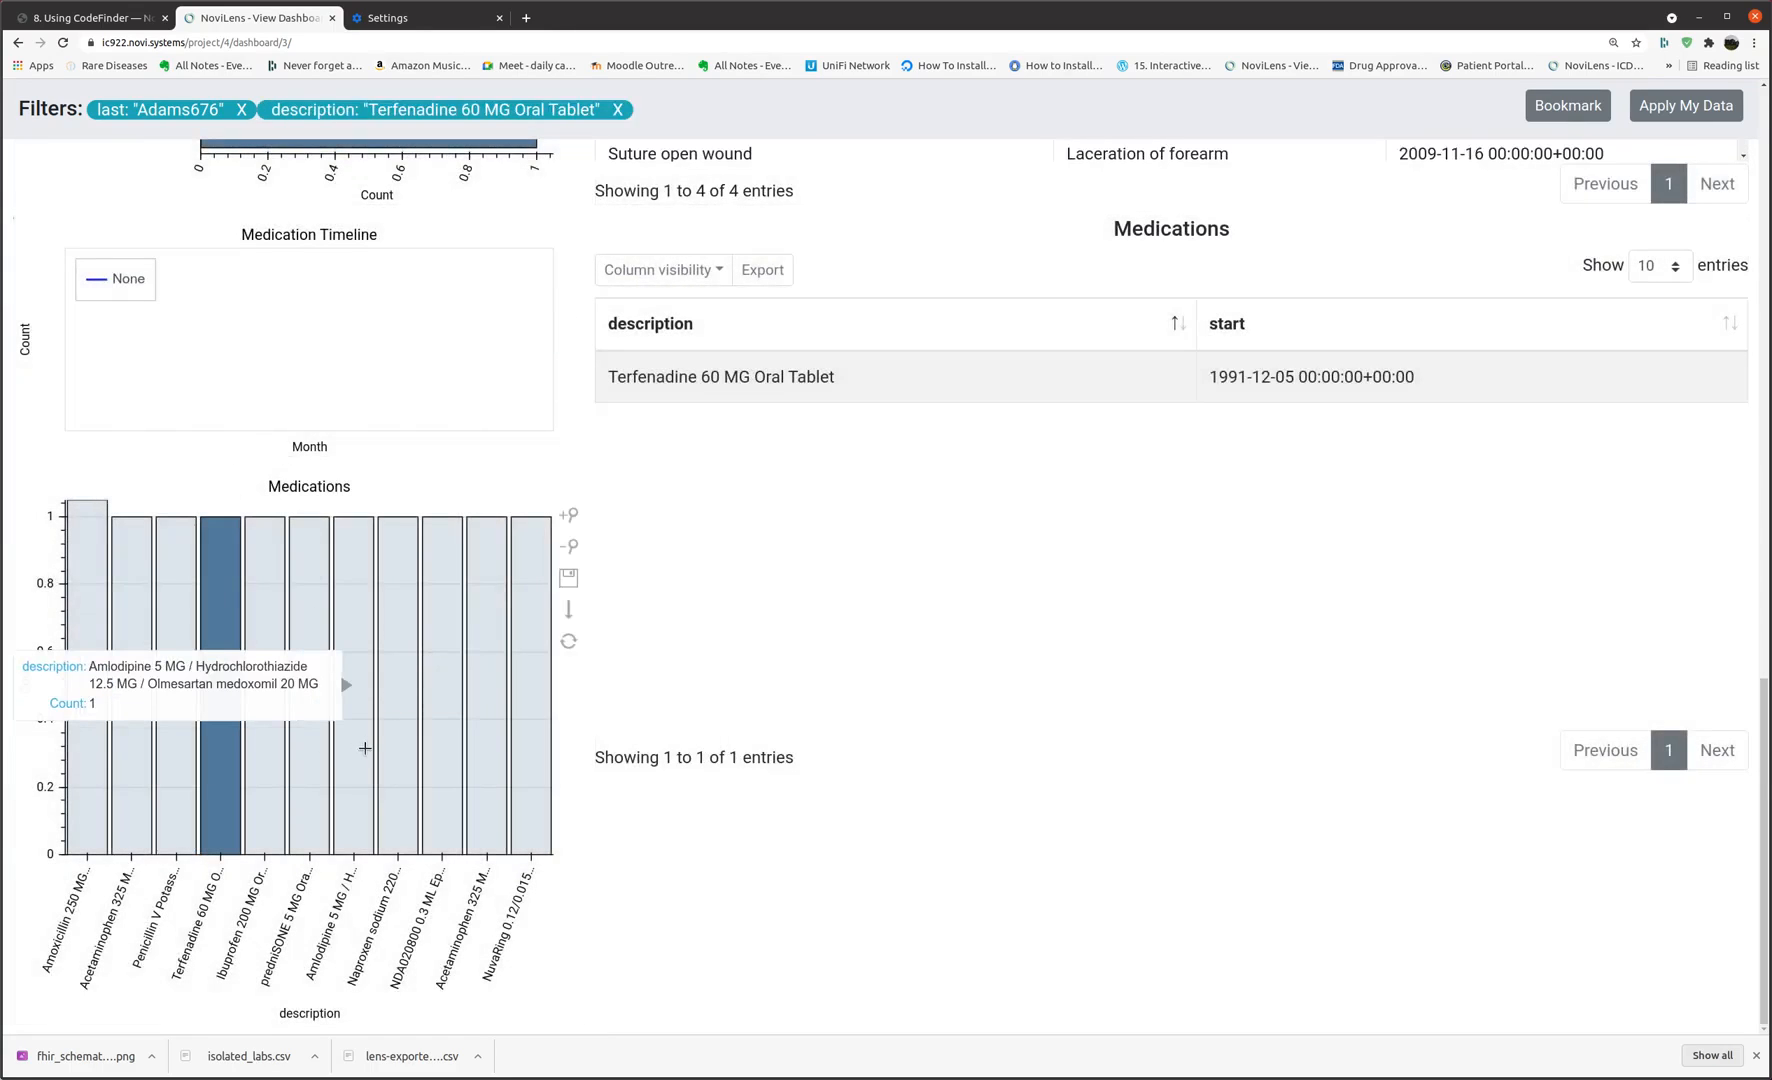
left_click(365, 748)
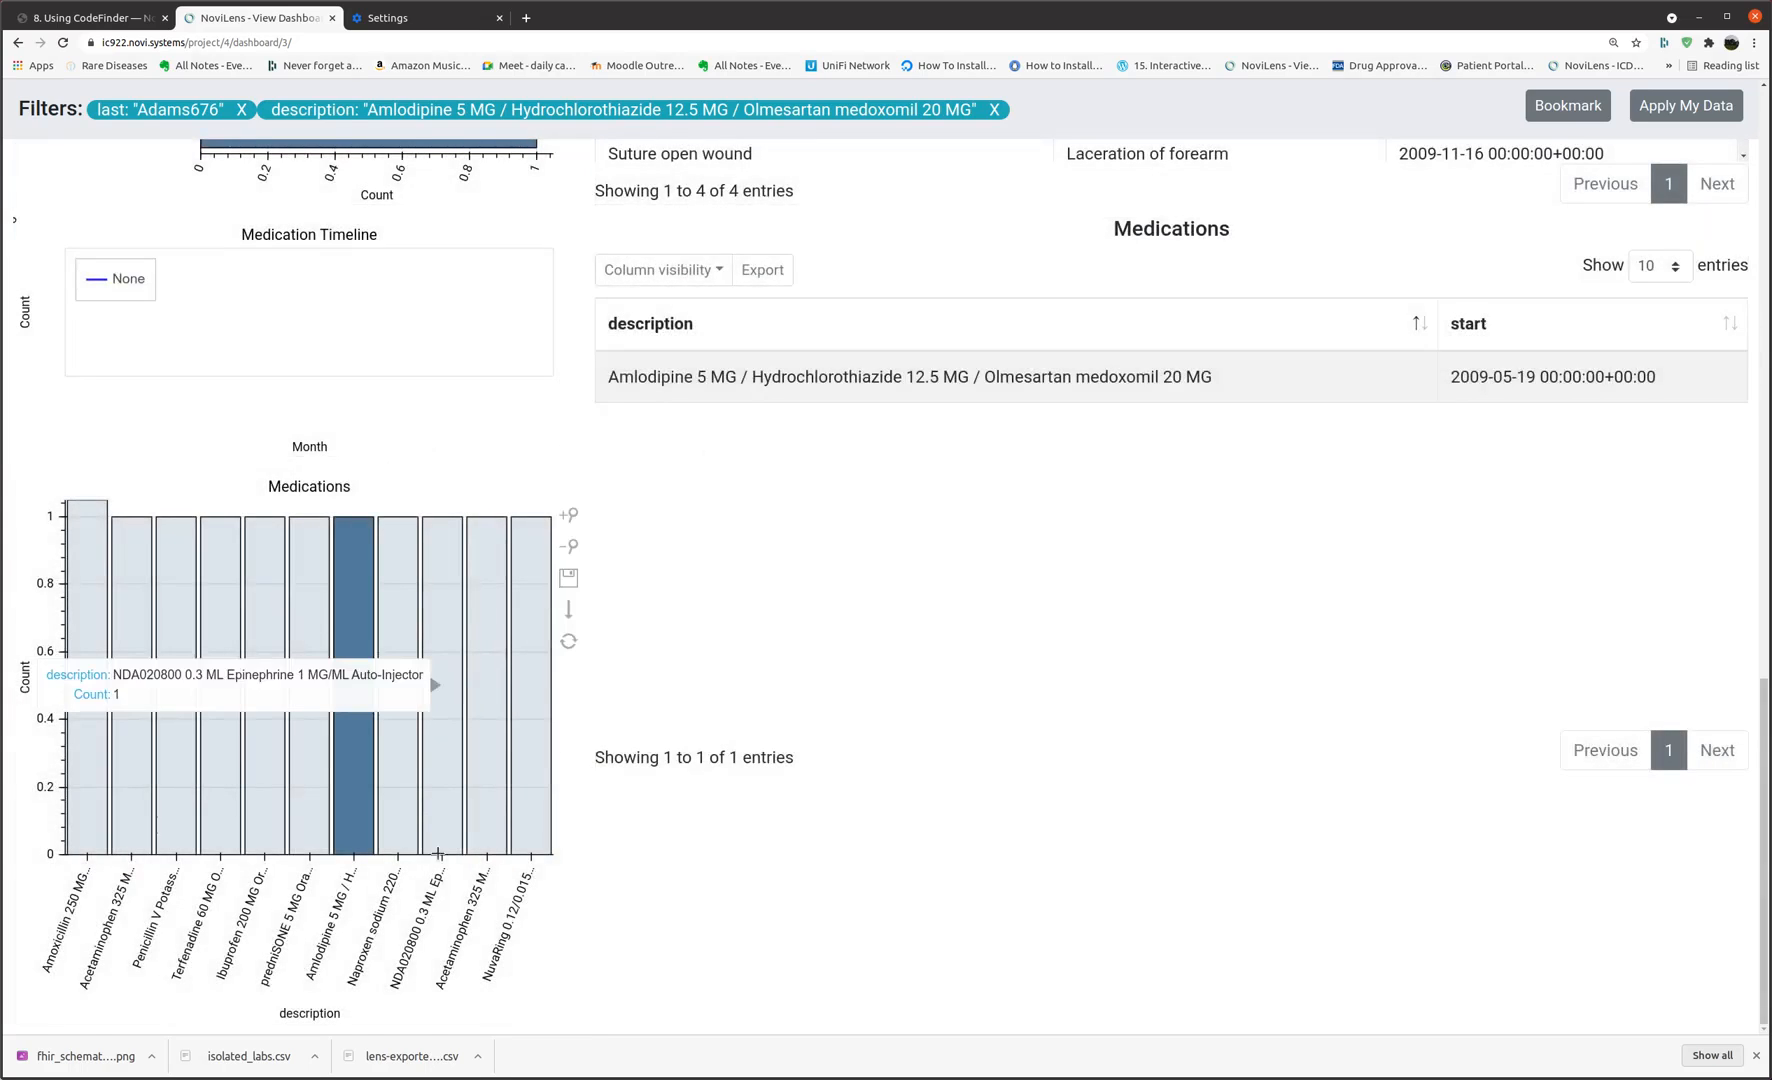
scroll(719, 929, "up", 1)
scroll(719, 929, "up", 5)
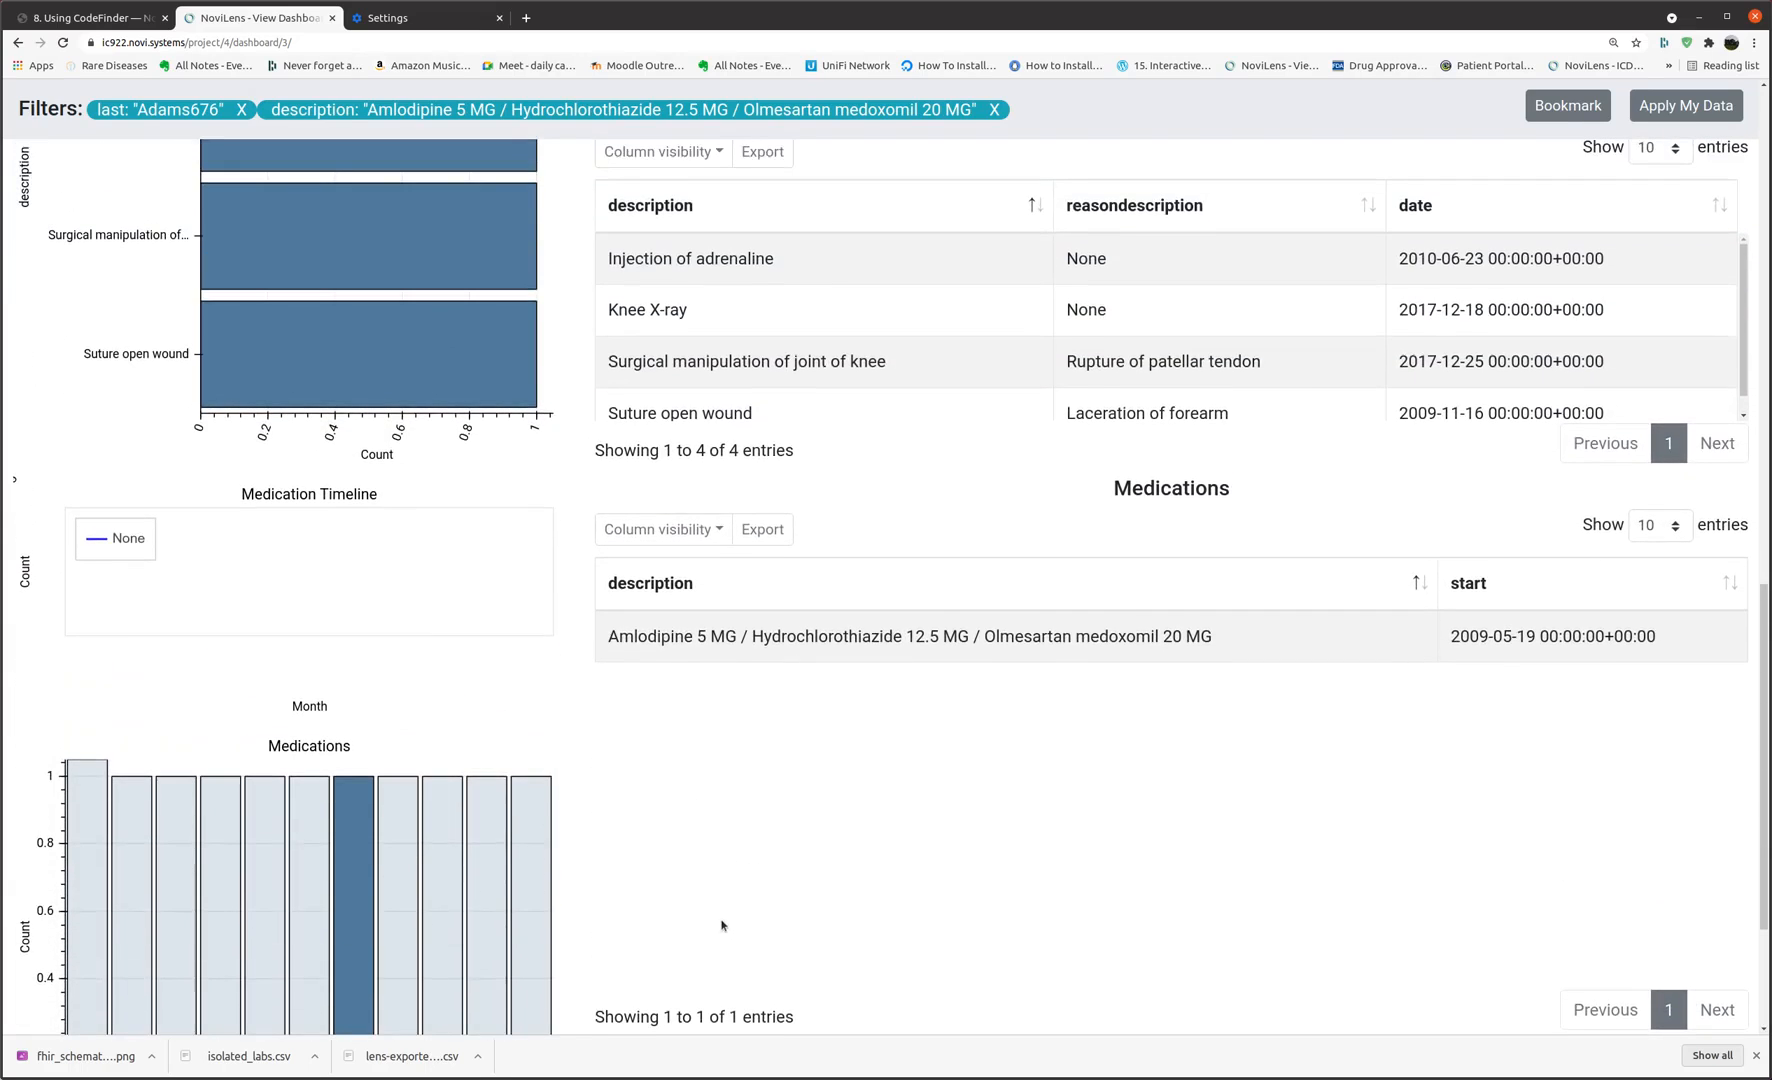
scroll(726, 919, "up", 5)
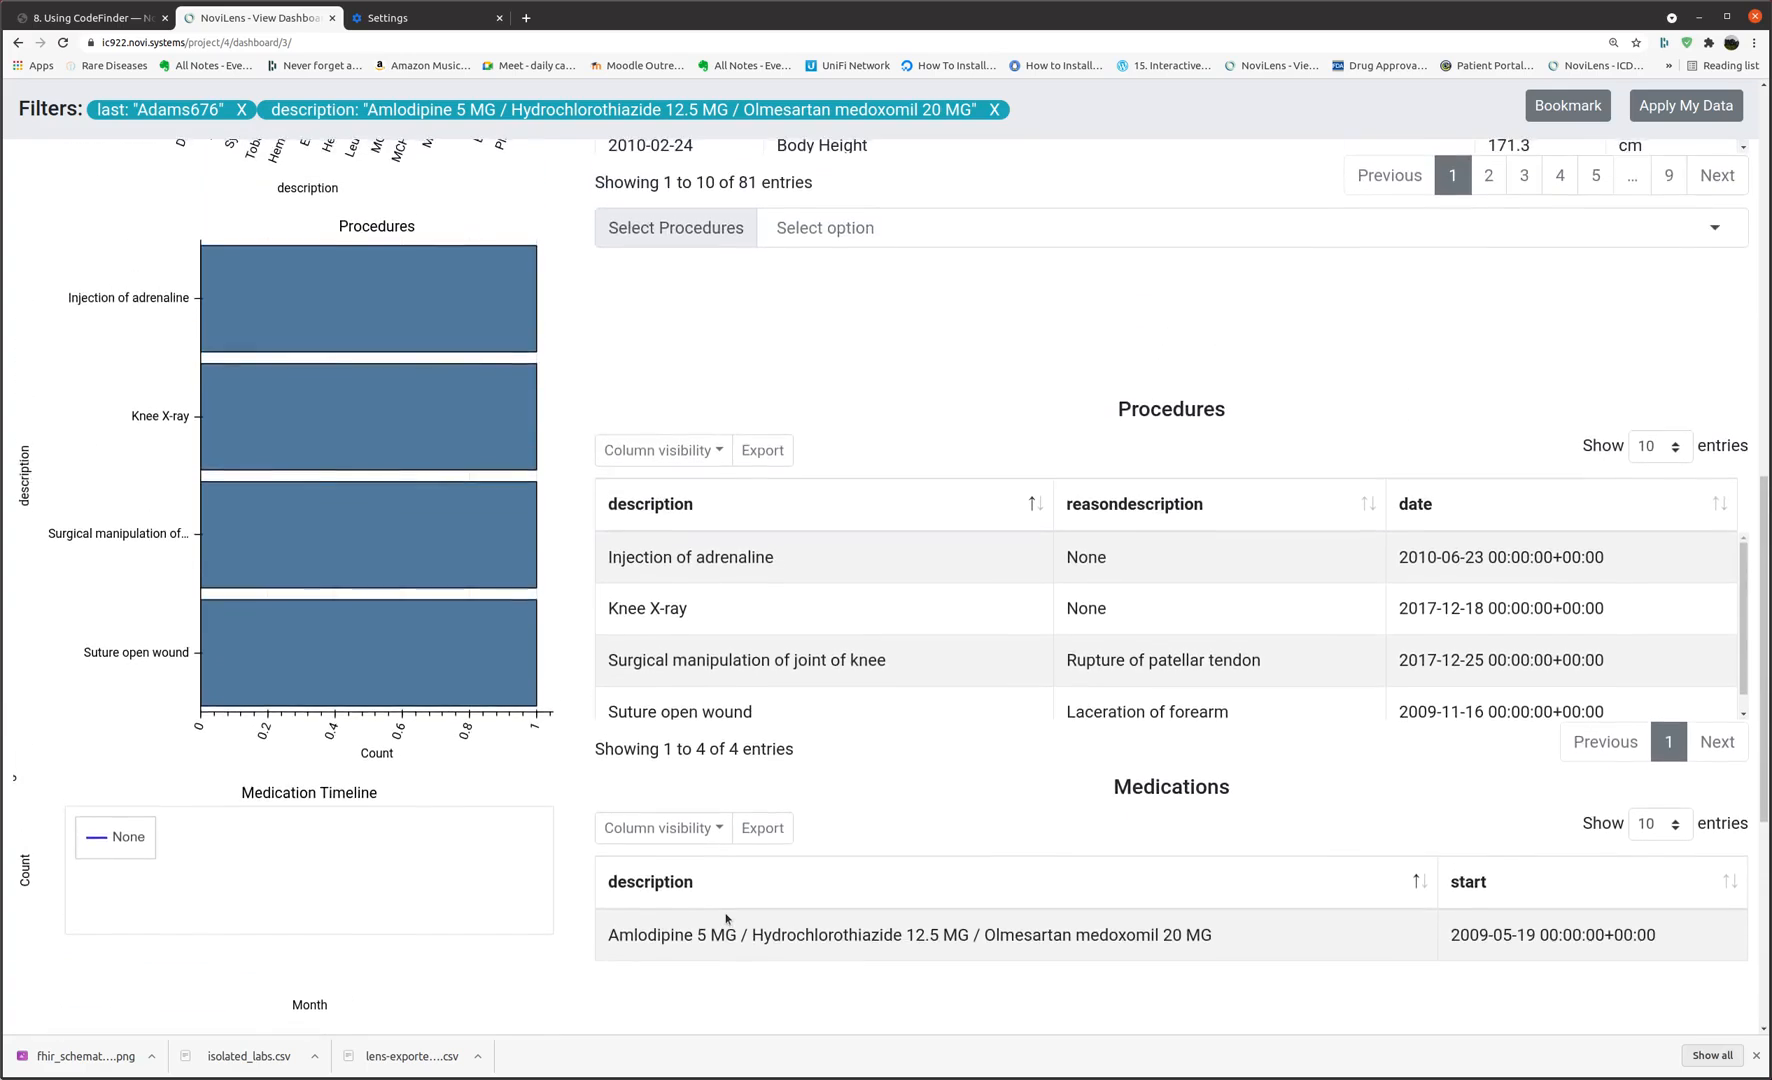
scroll(727, 917, "up", 1)
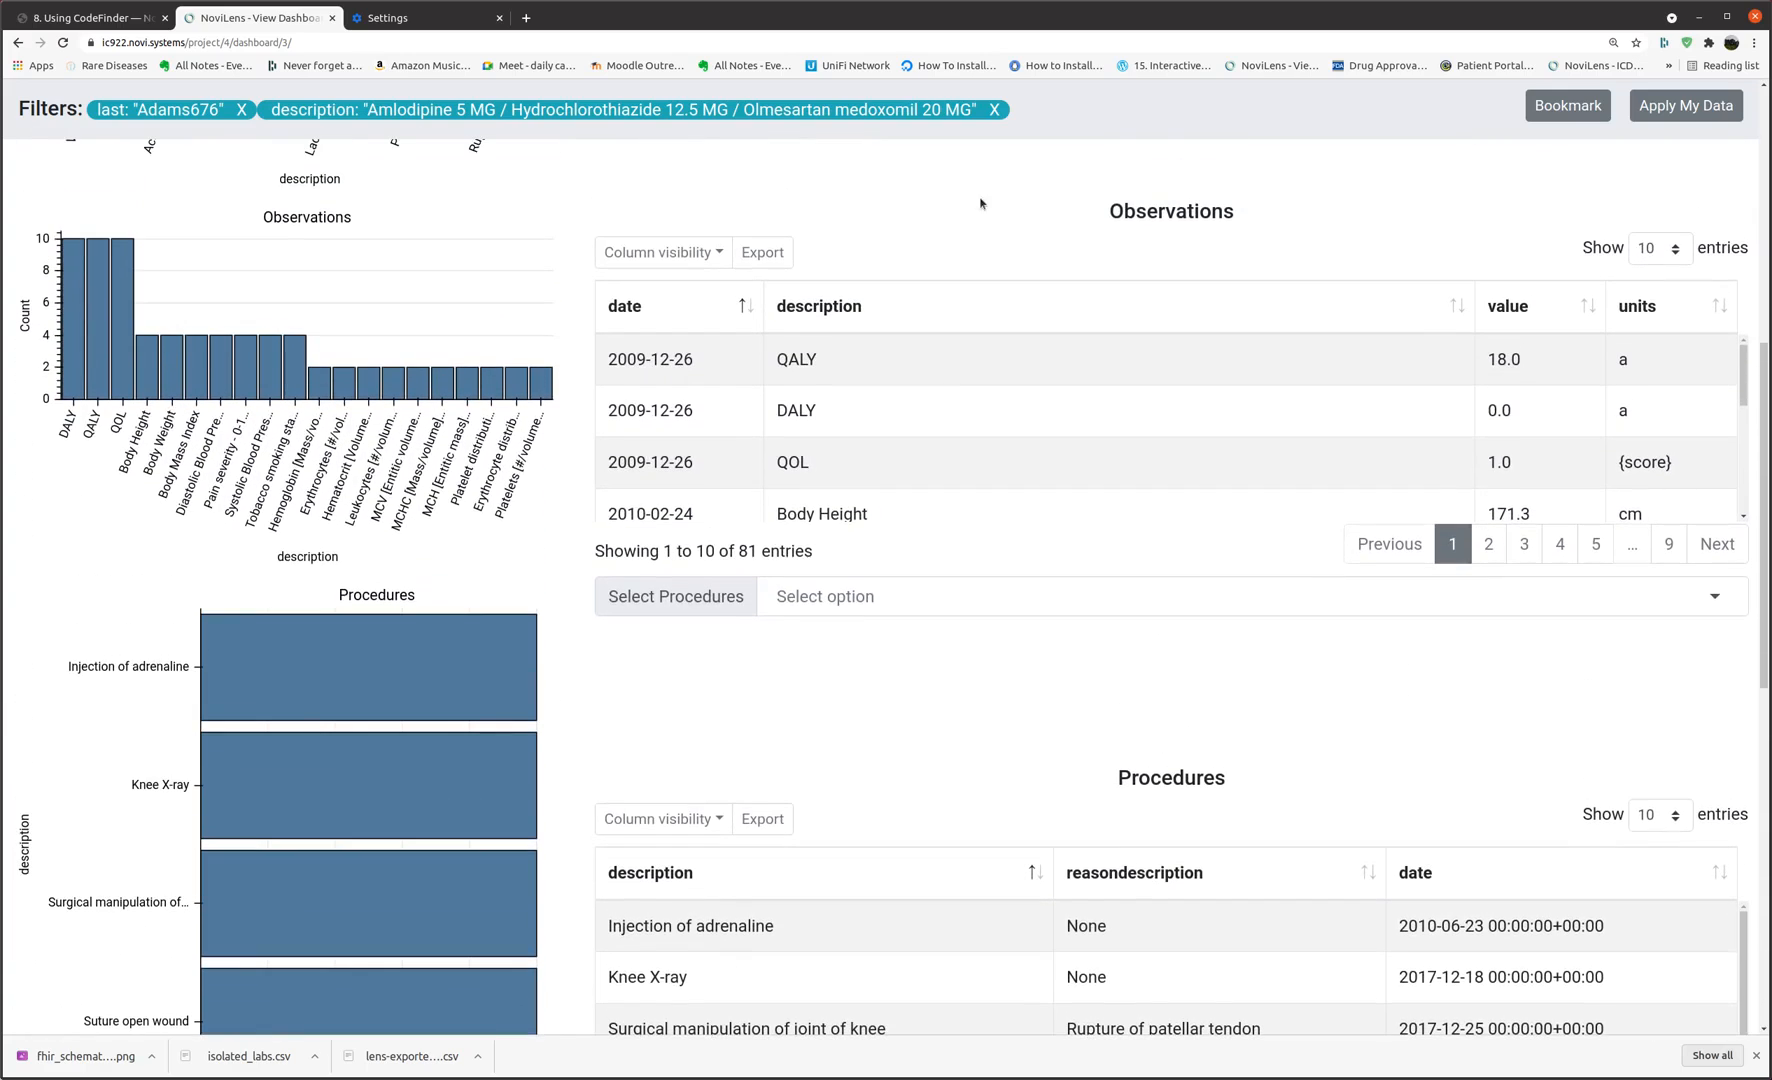
left_click(994, 108)
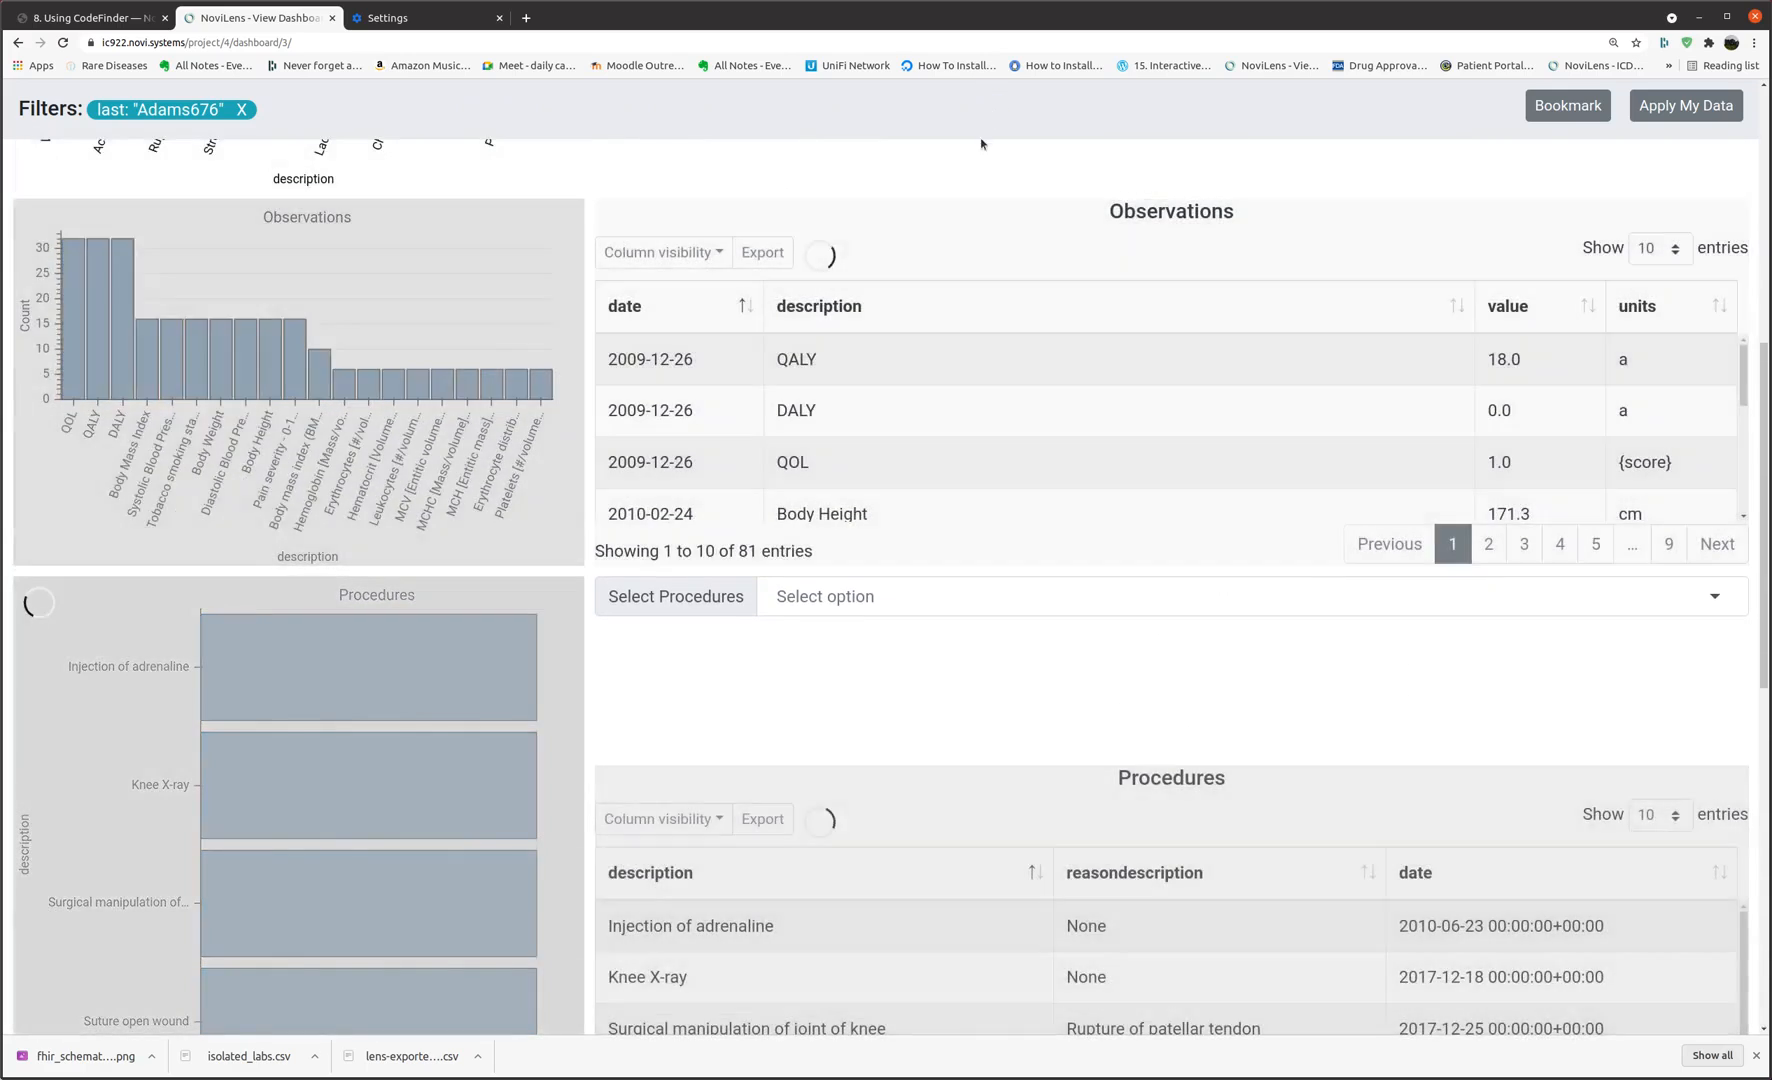
Examine the patient's full Medications table and look back over the Procedures, Observations and Conditions tables.
scroll(767, 925, "down", 5)
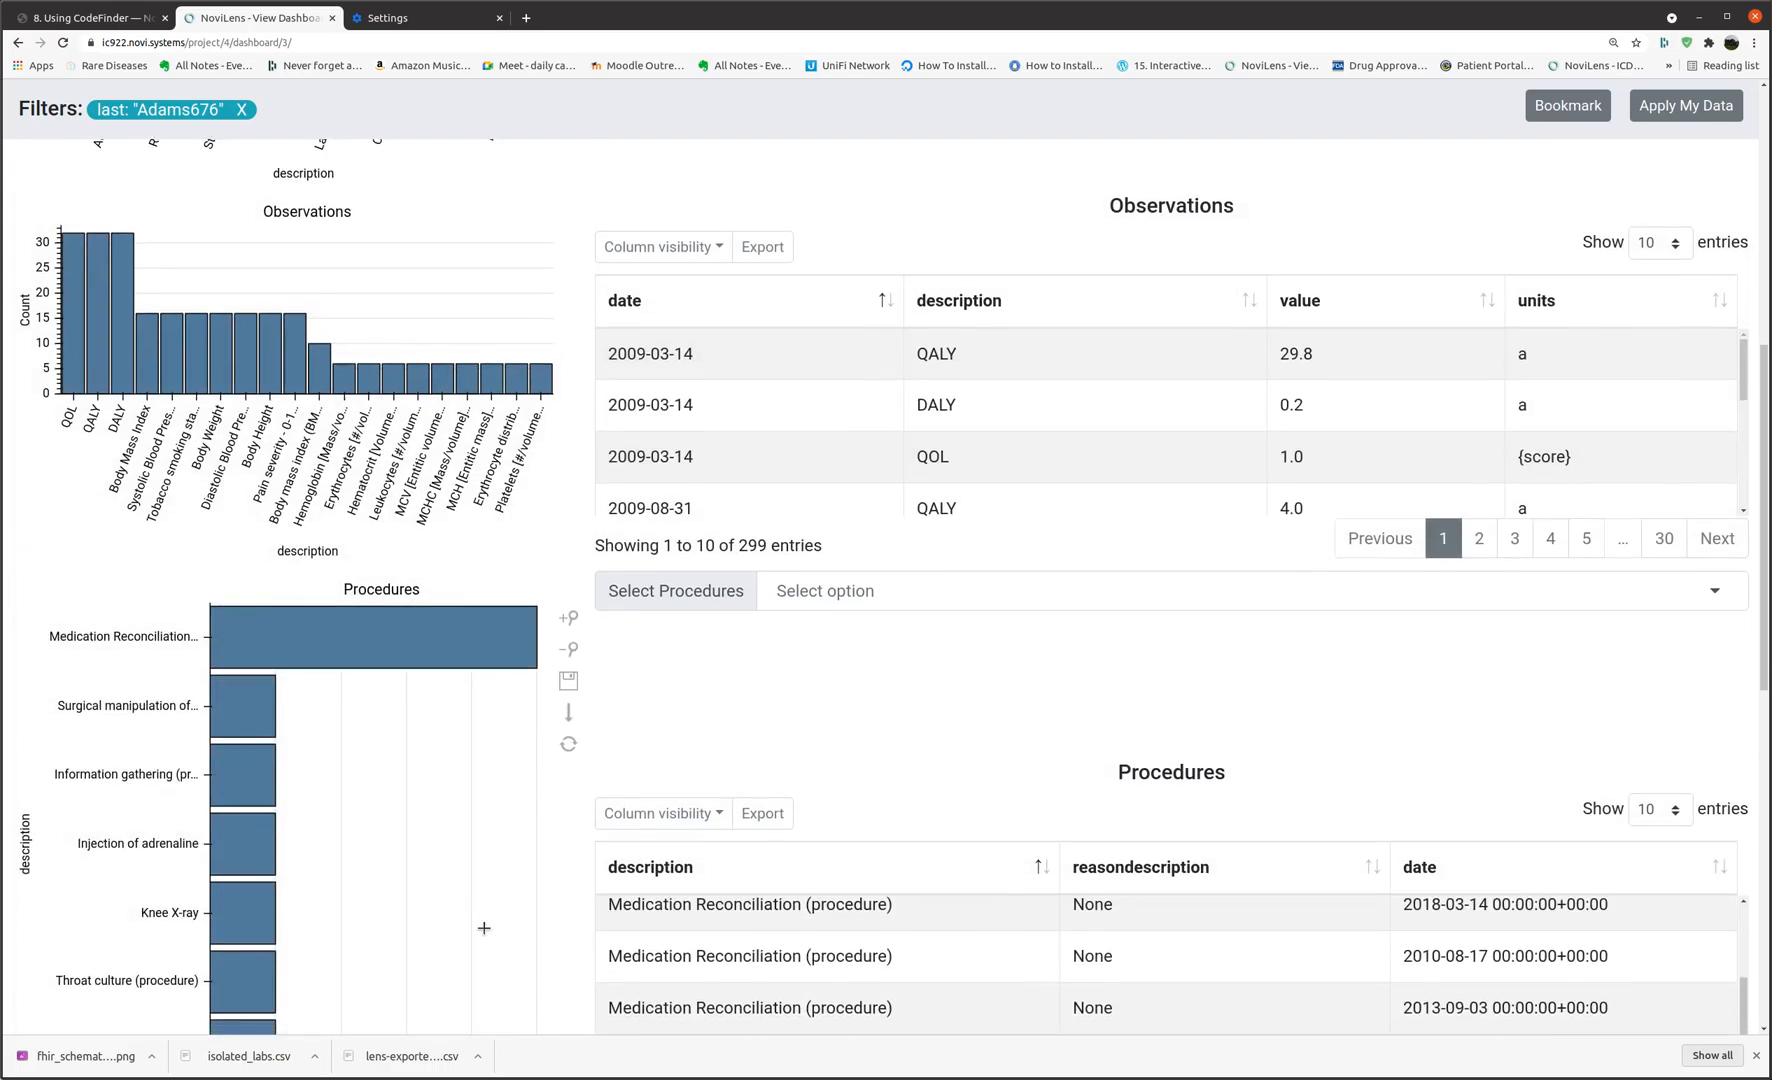
scroll(484, 928, "down", 5)
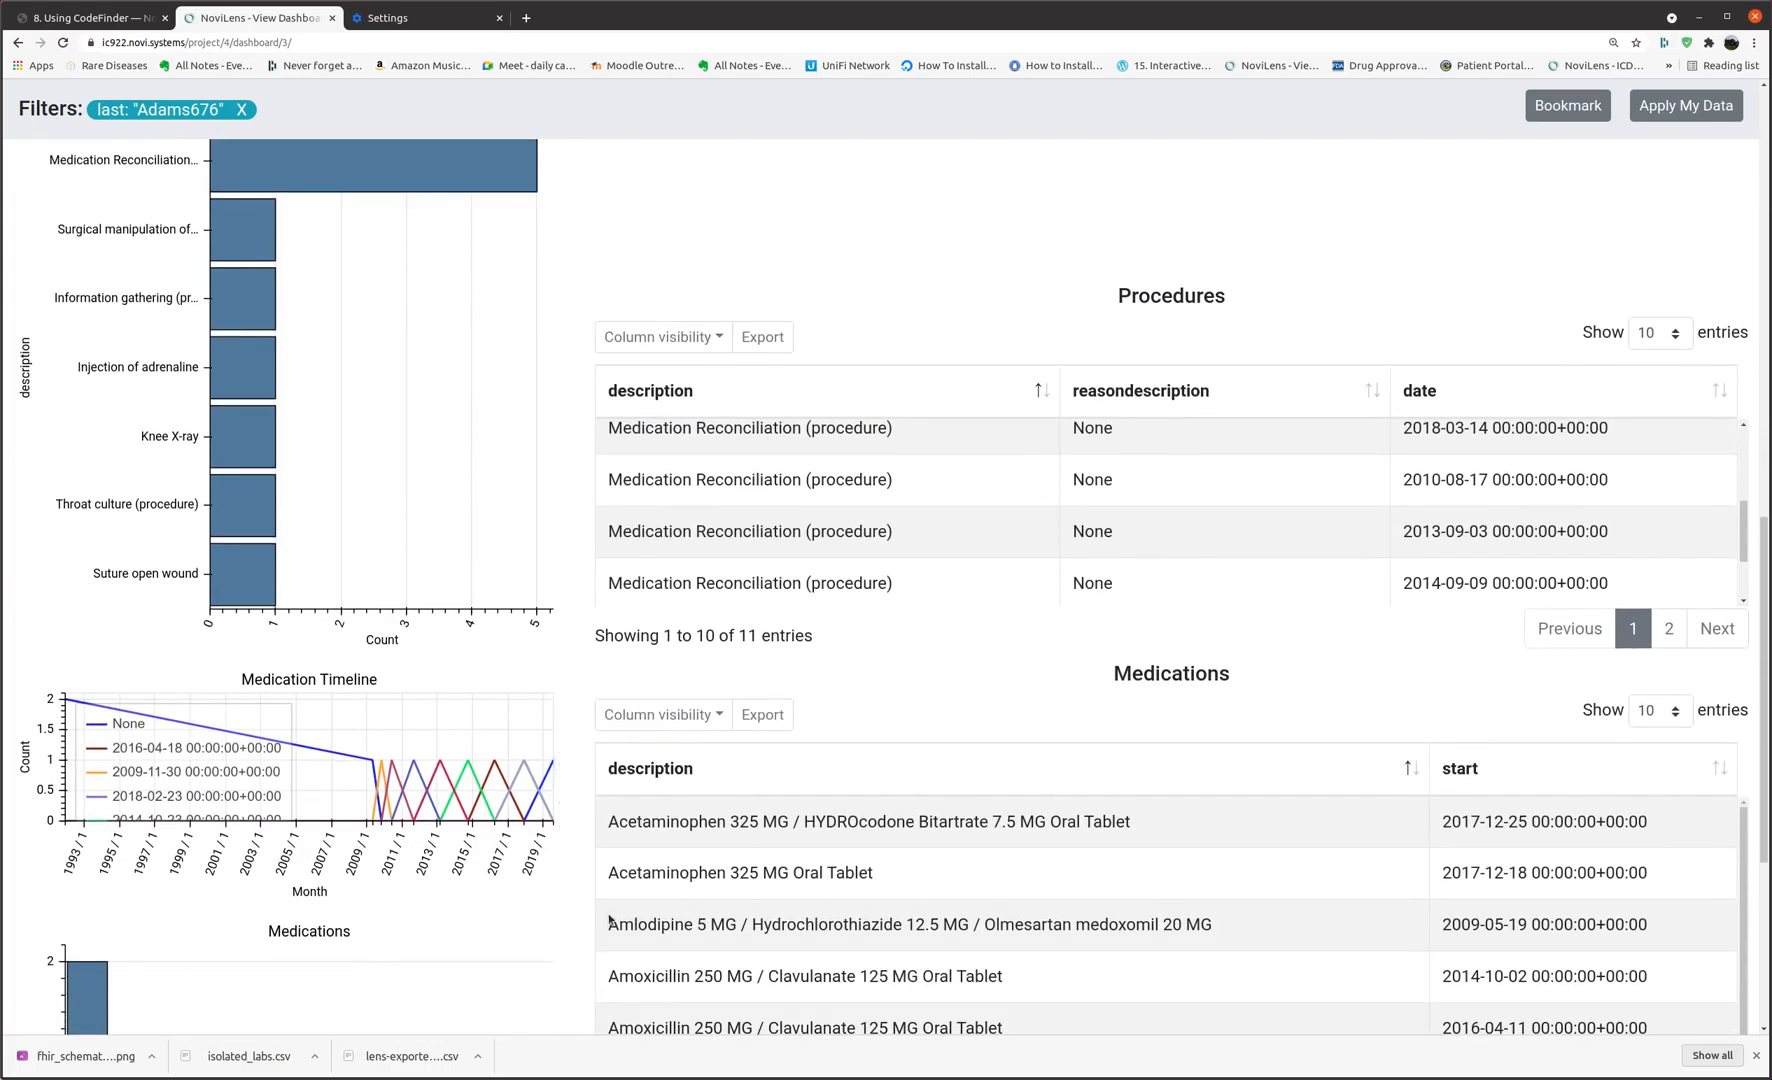
scroll(849, 910, "down", 3)
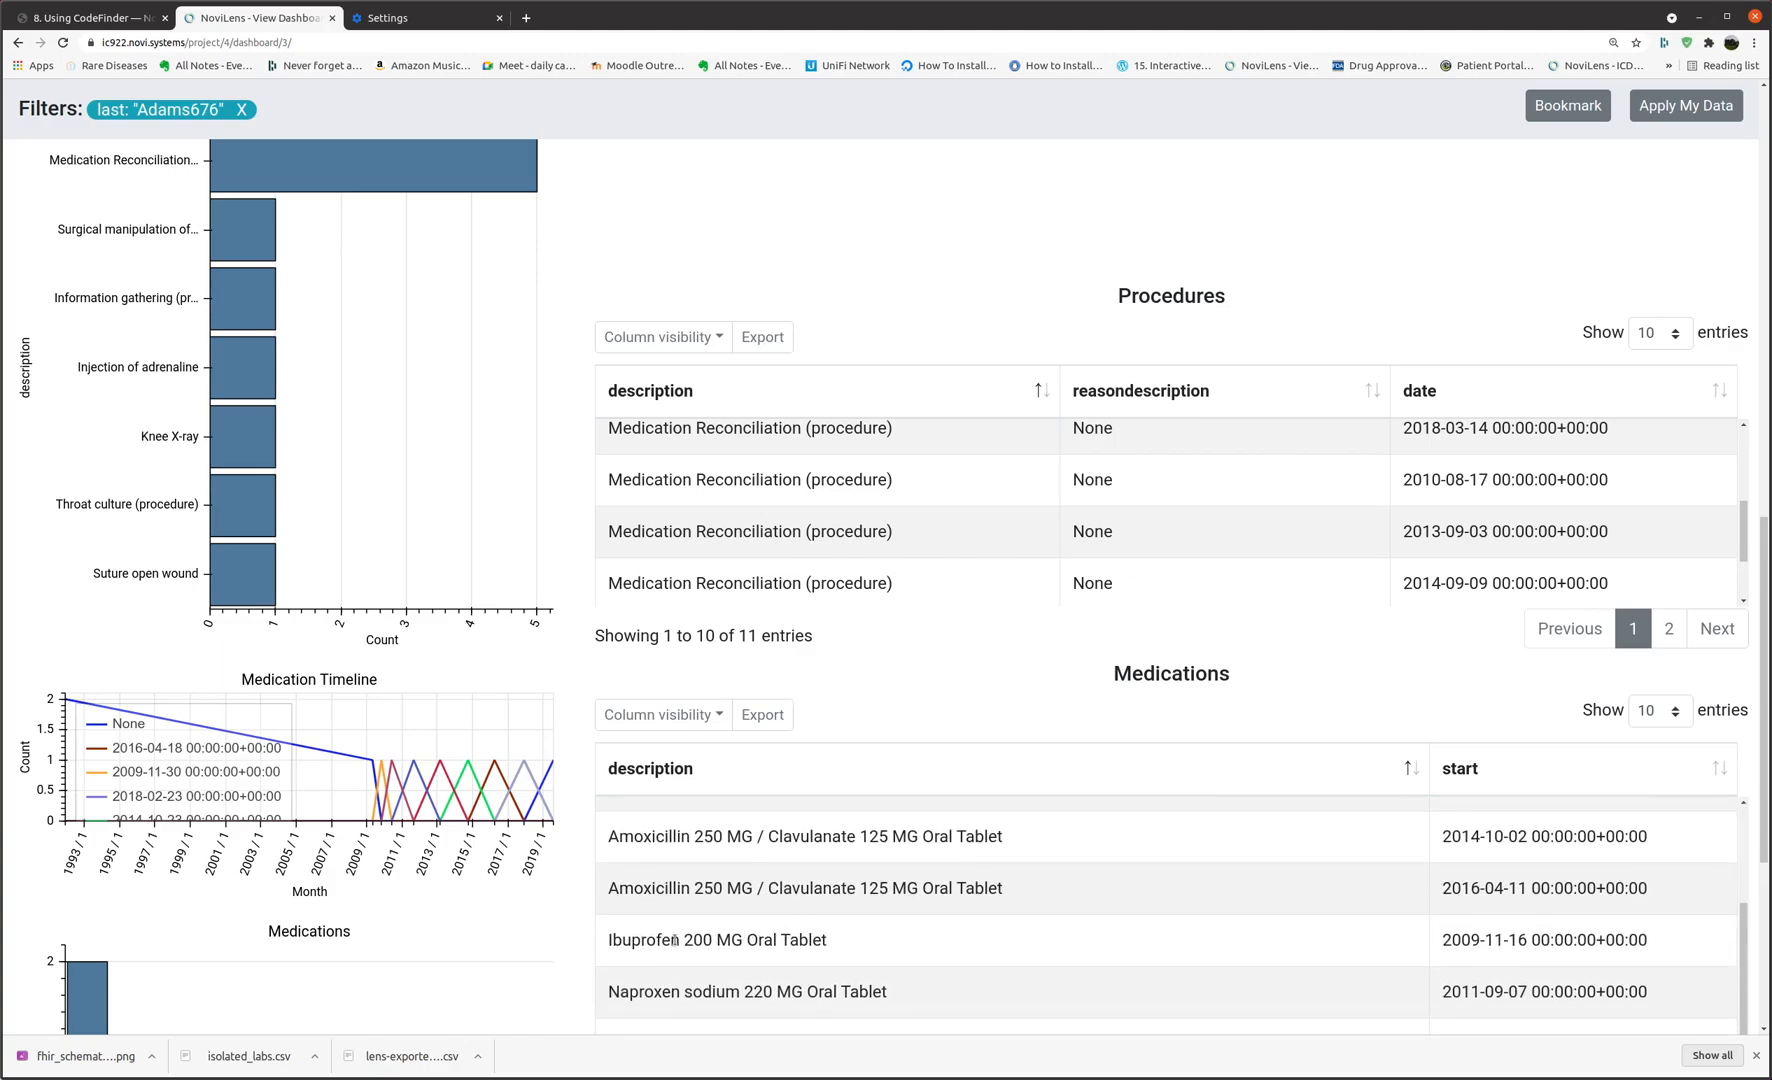
scroll(490, 922, "down", 4)
scroll(487, 924, "down", 1)
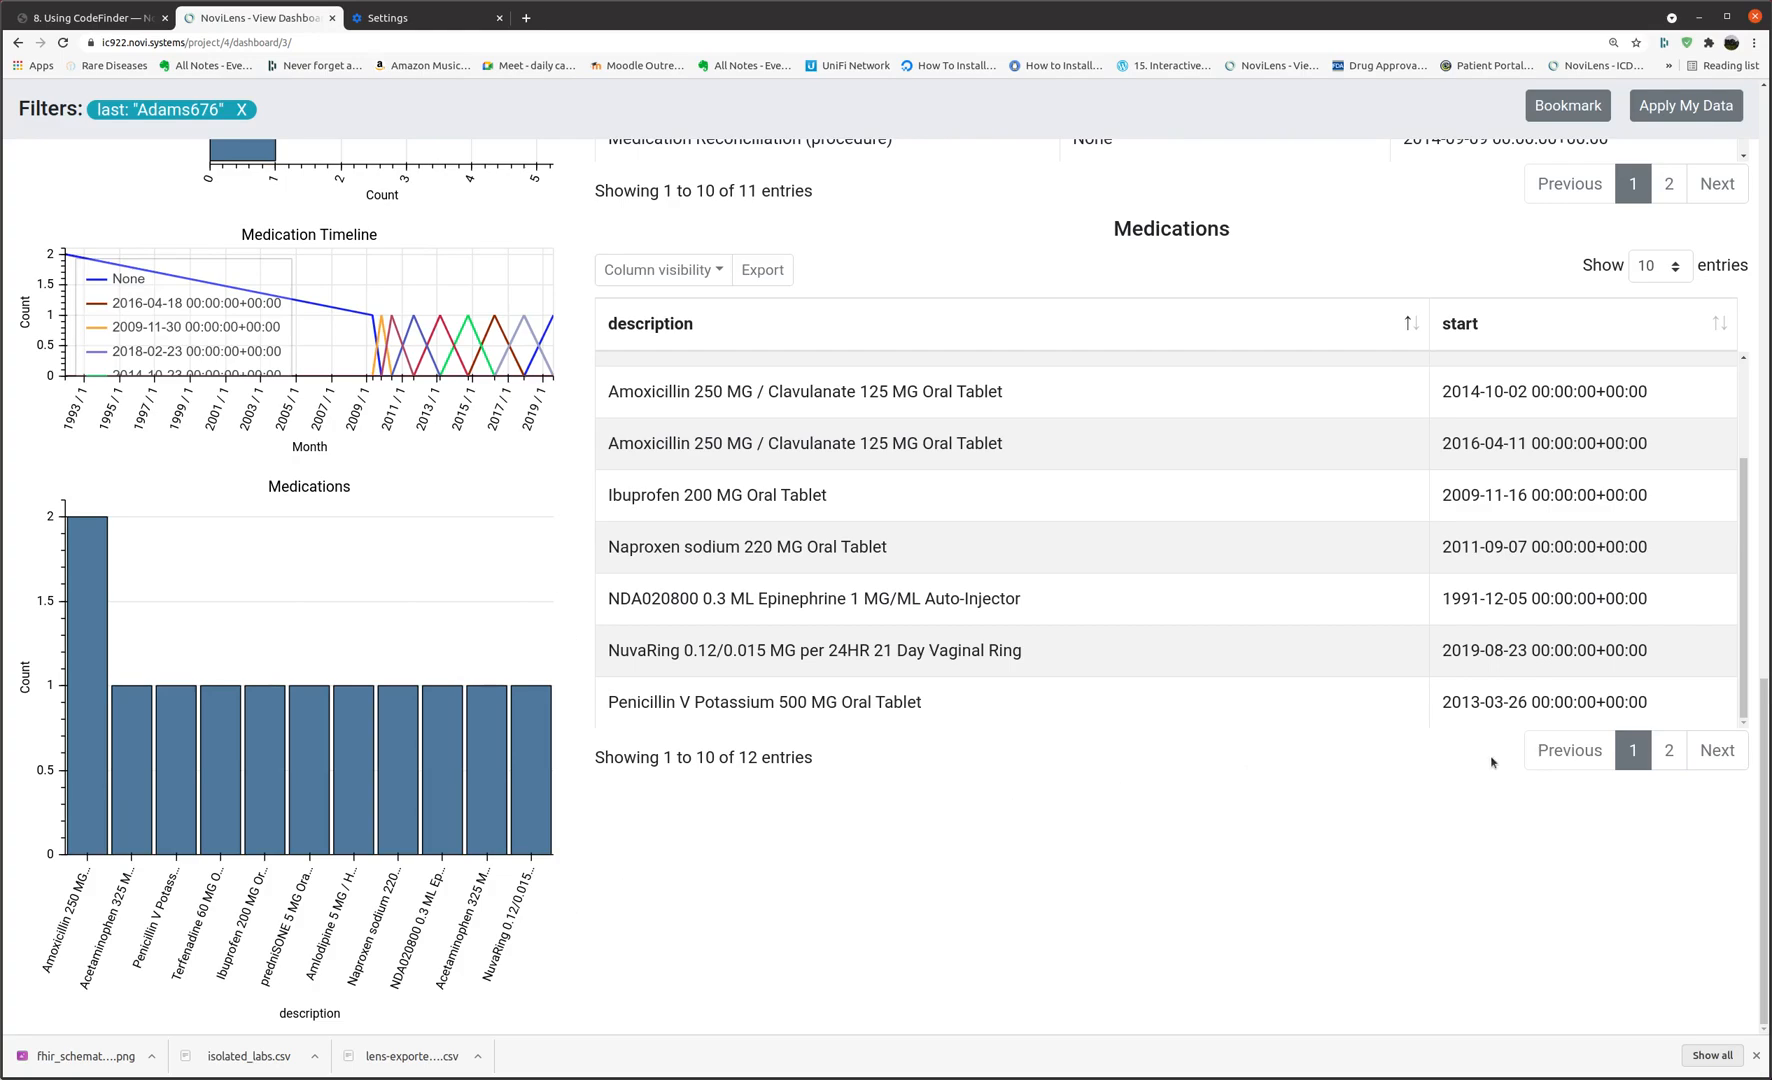
scroll(1268, 692, "up", 4)
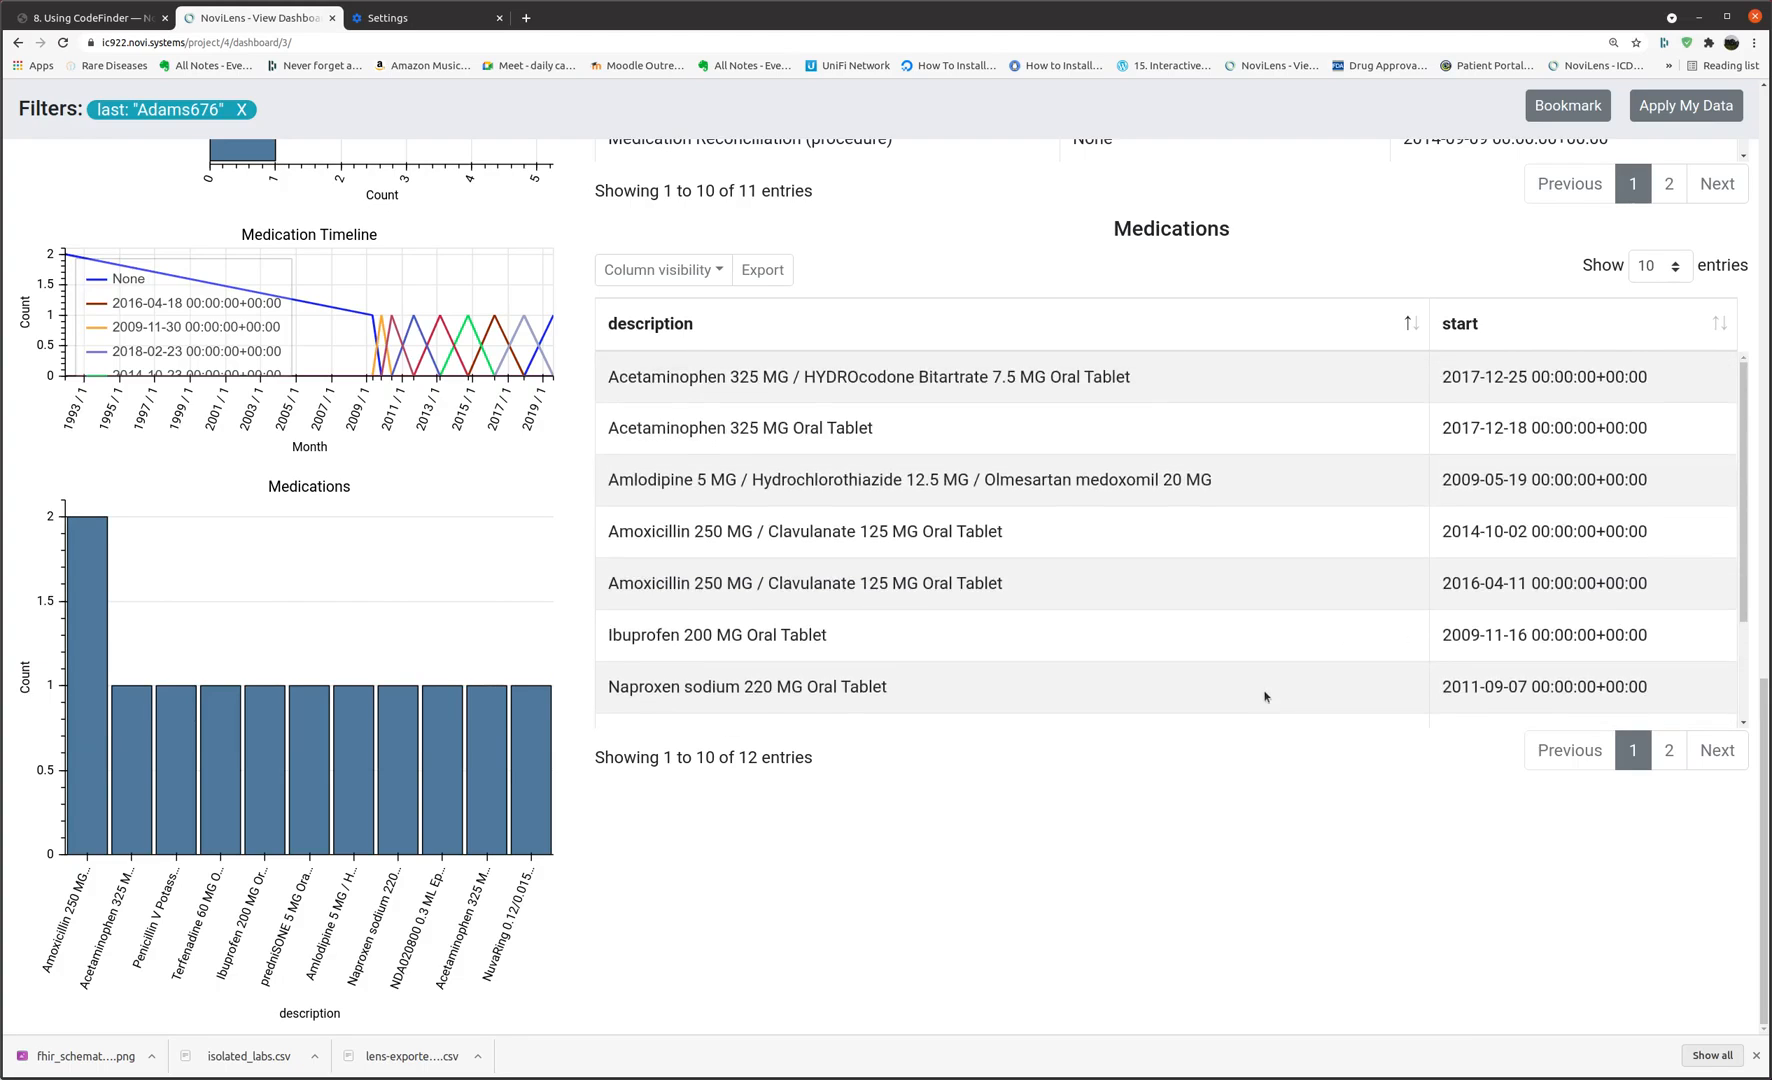
scroll(1255, 702, "up", 10)
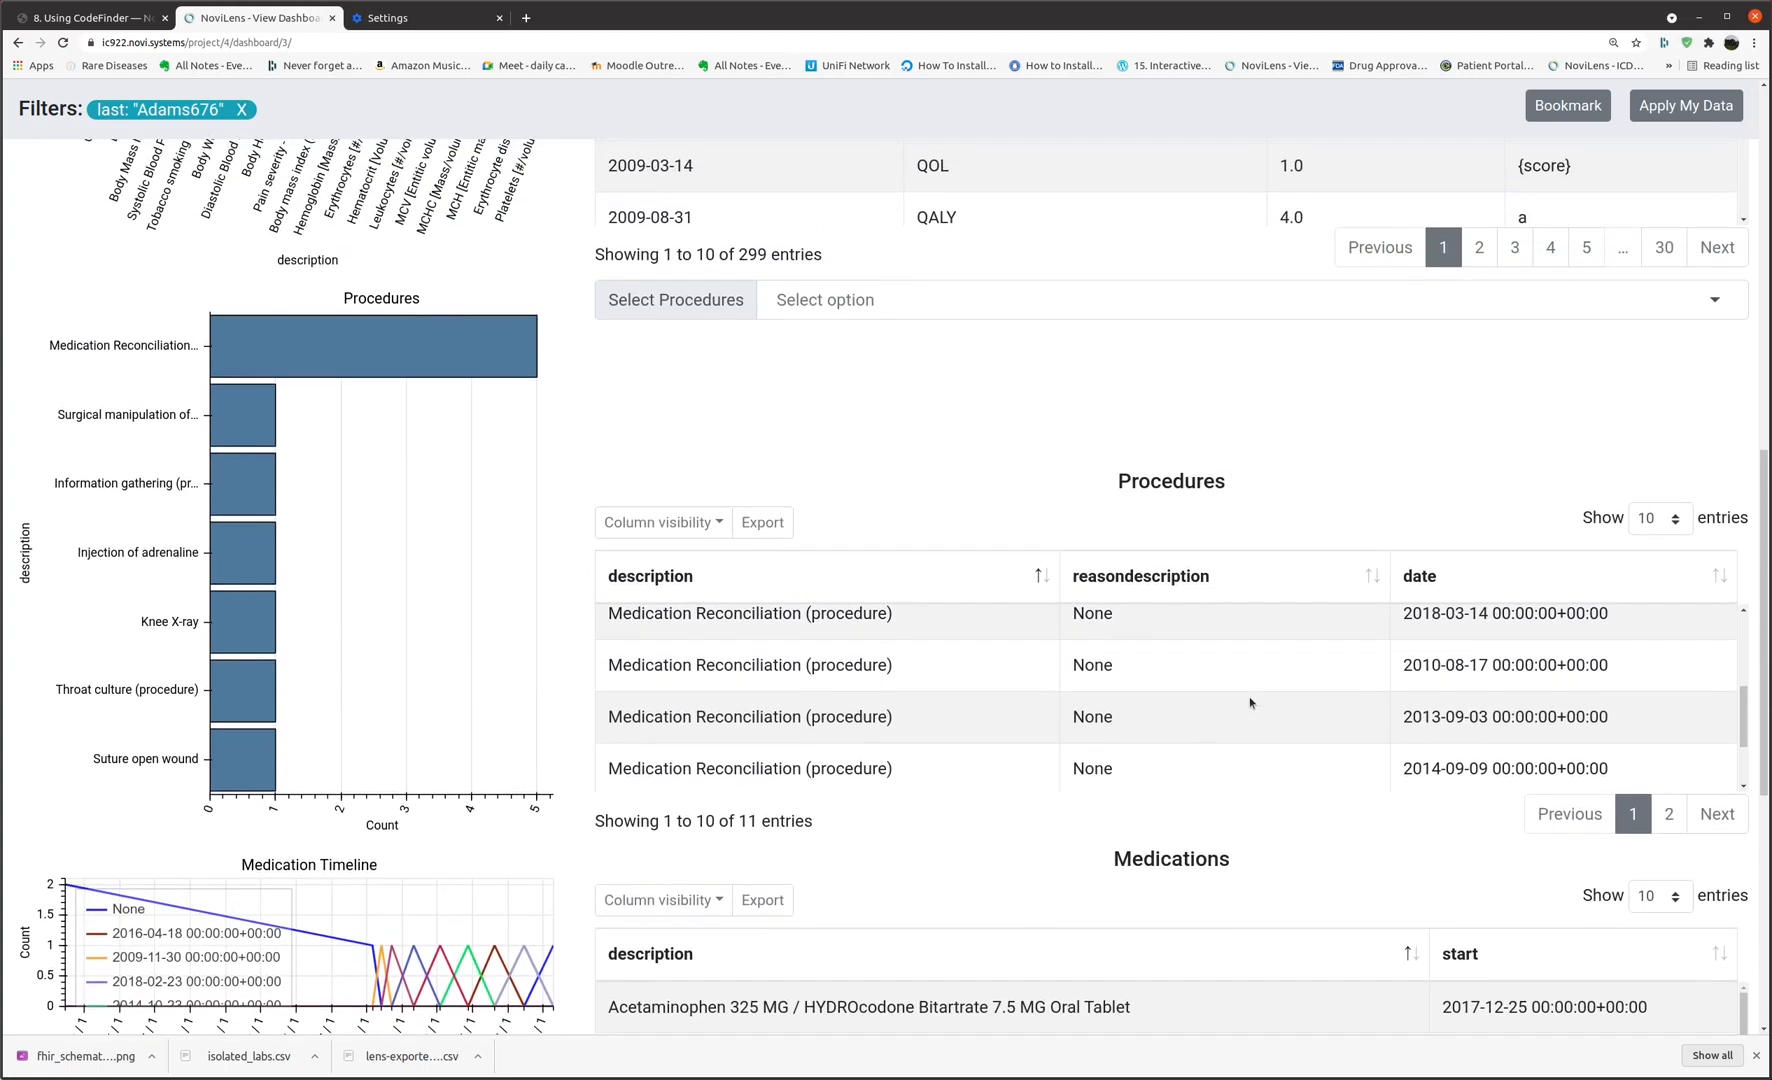
scroll(1245, 705, "up", 6)
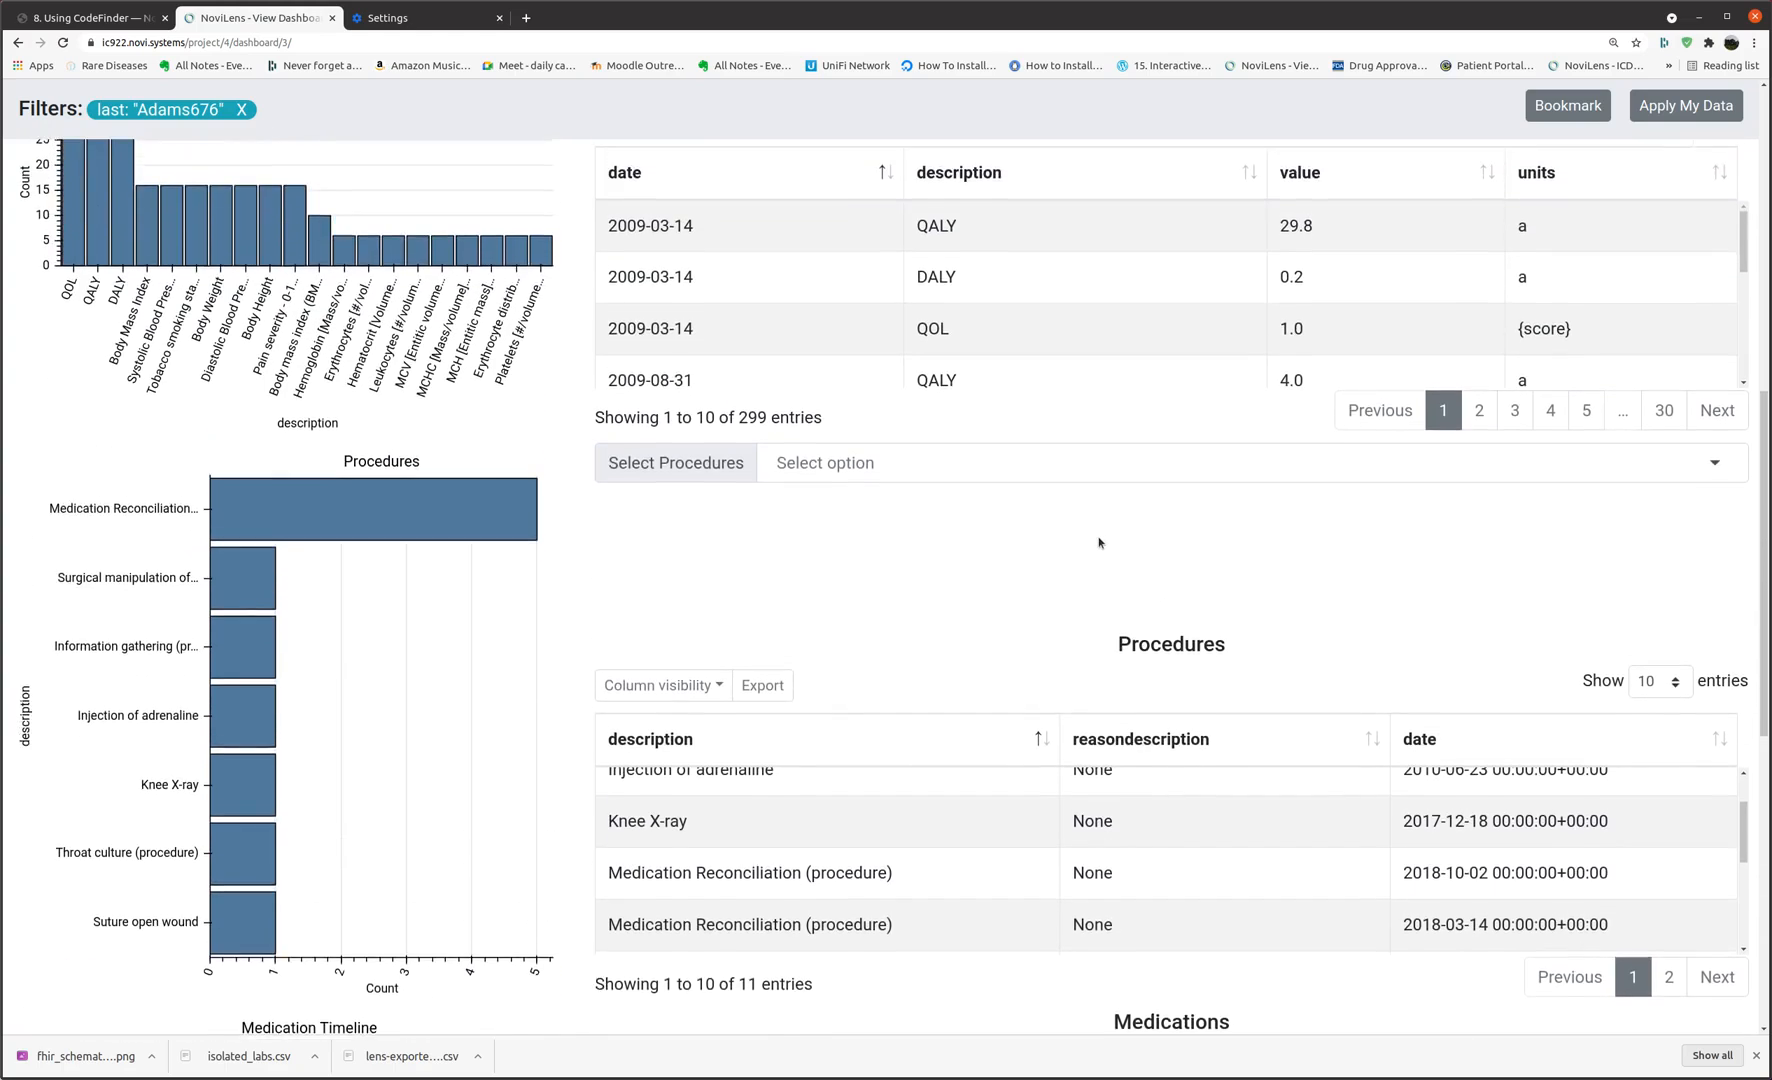
scroll(1100, 548, "up", 9)
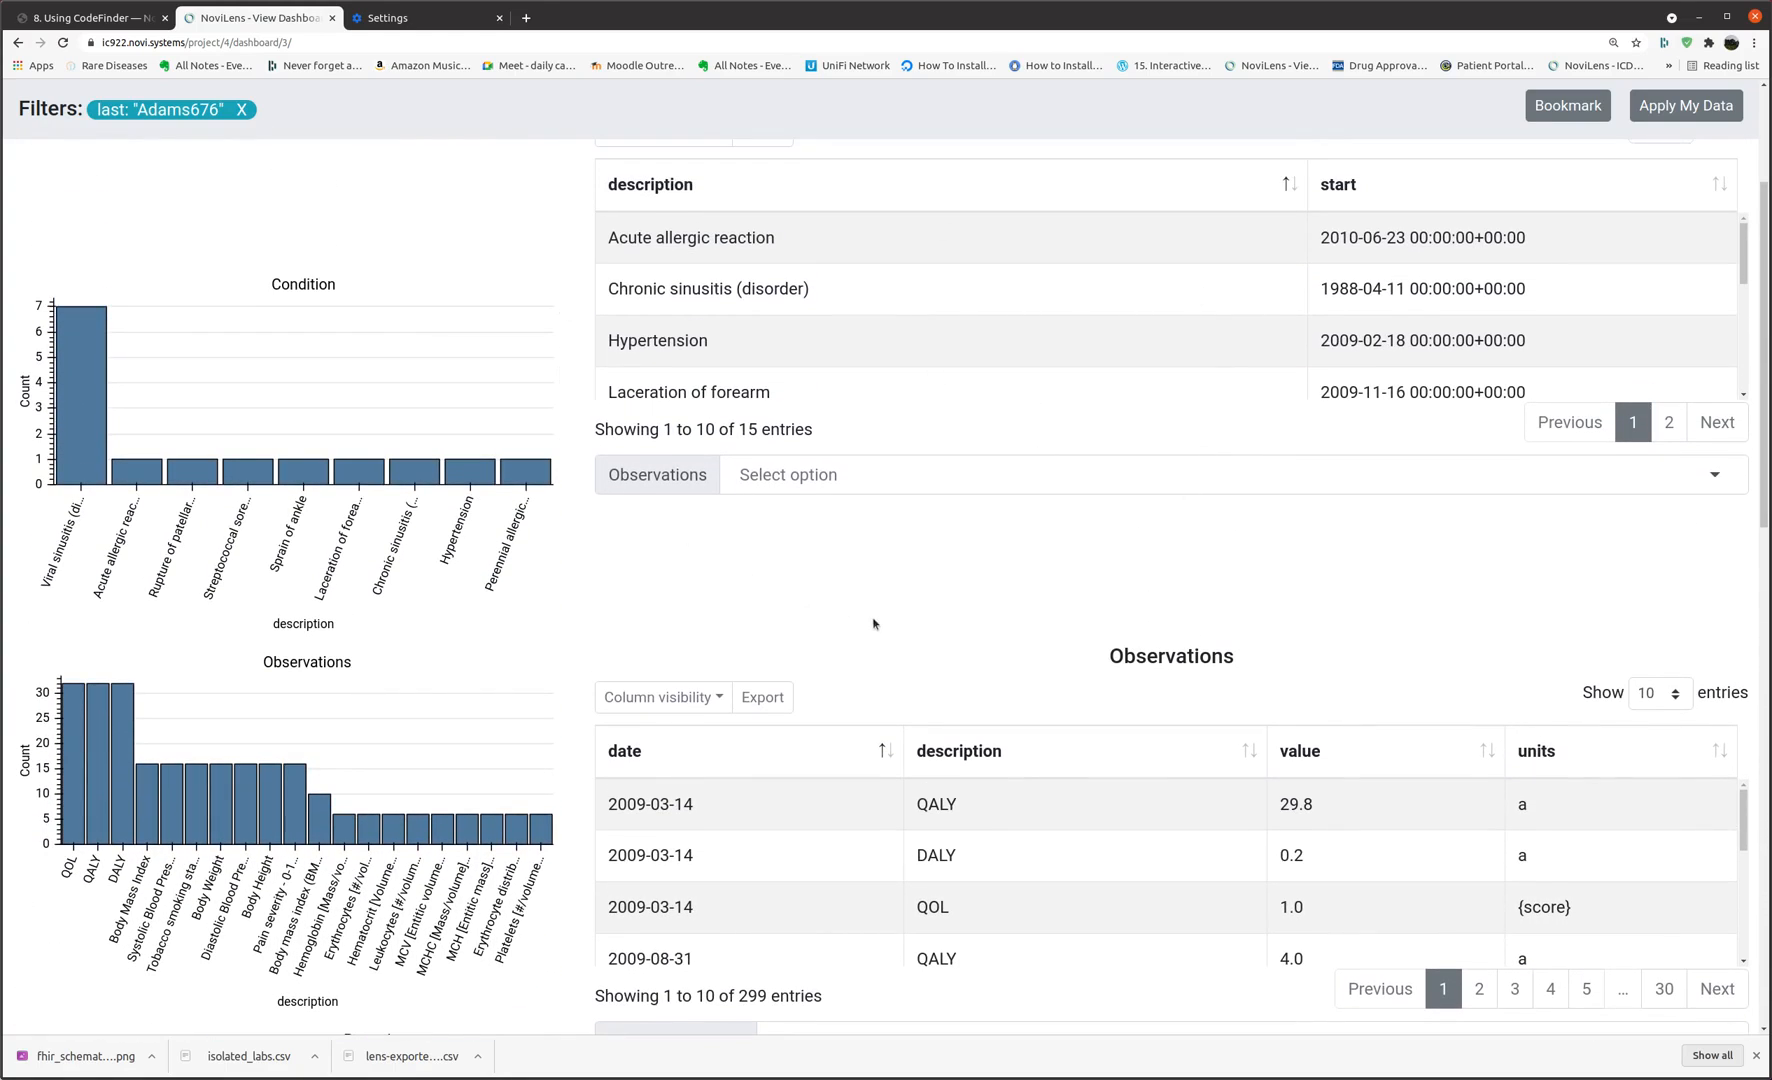
Leave the Patient Dashboard and return to the emr project's list of dashboards.
scroll(880, 640, "up", 3)
scroll(890, 669, "up", 2)
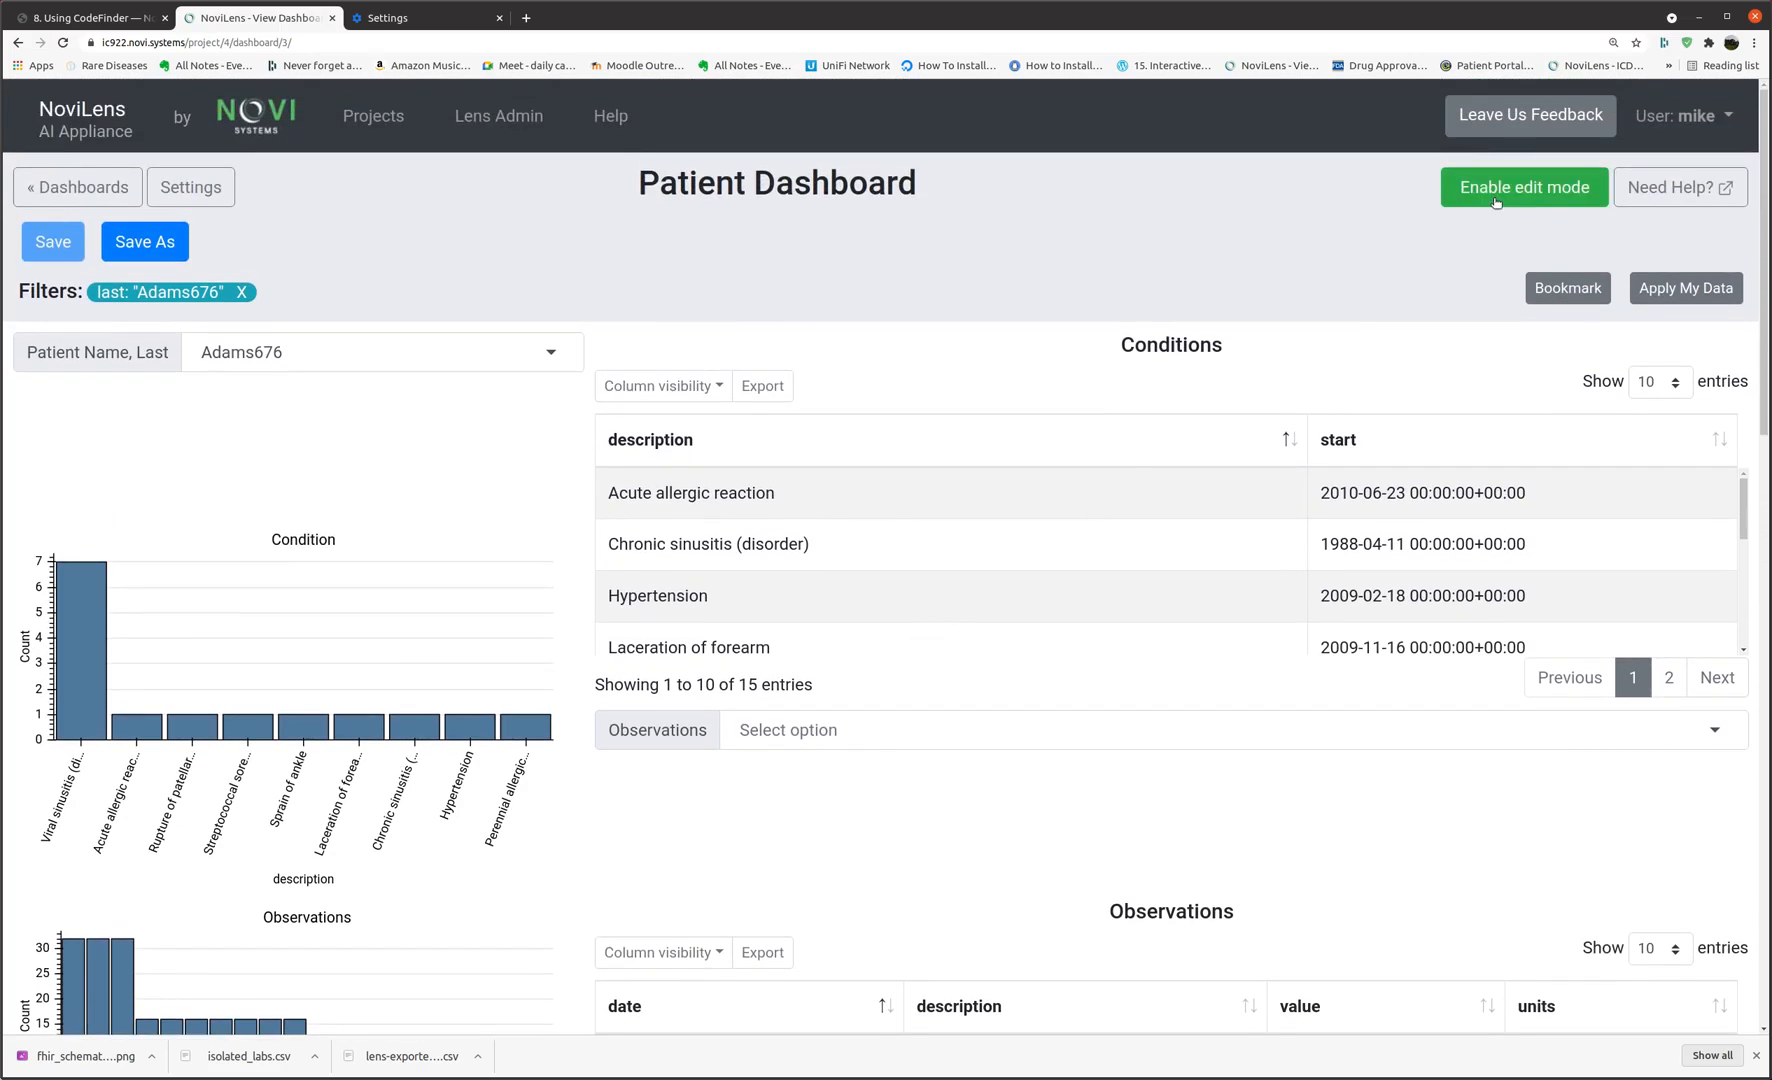
scroll(854, 750, "down", 5)
scroll(854, 735, "up", 5)
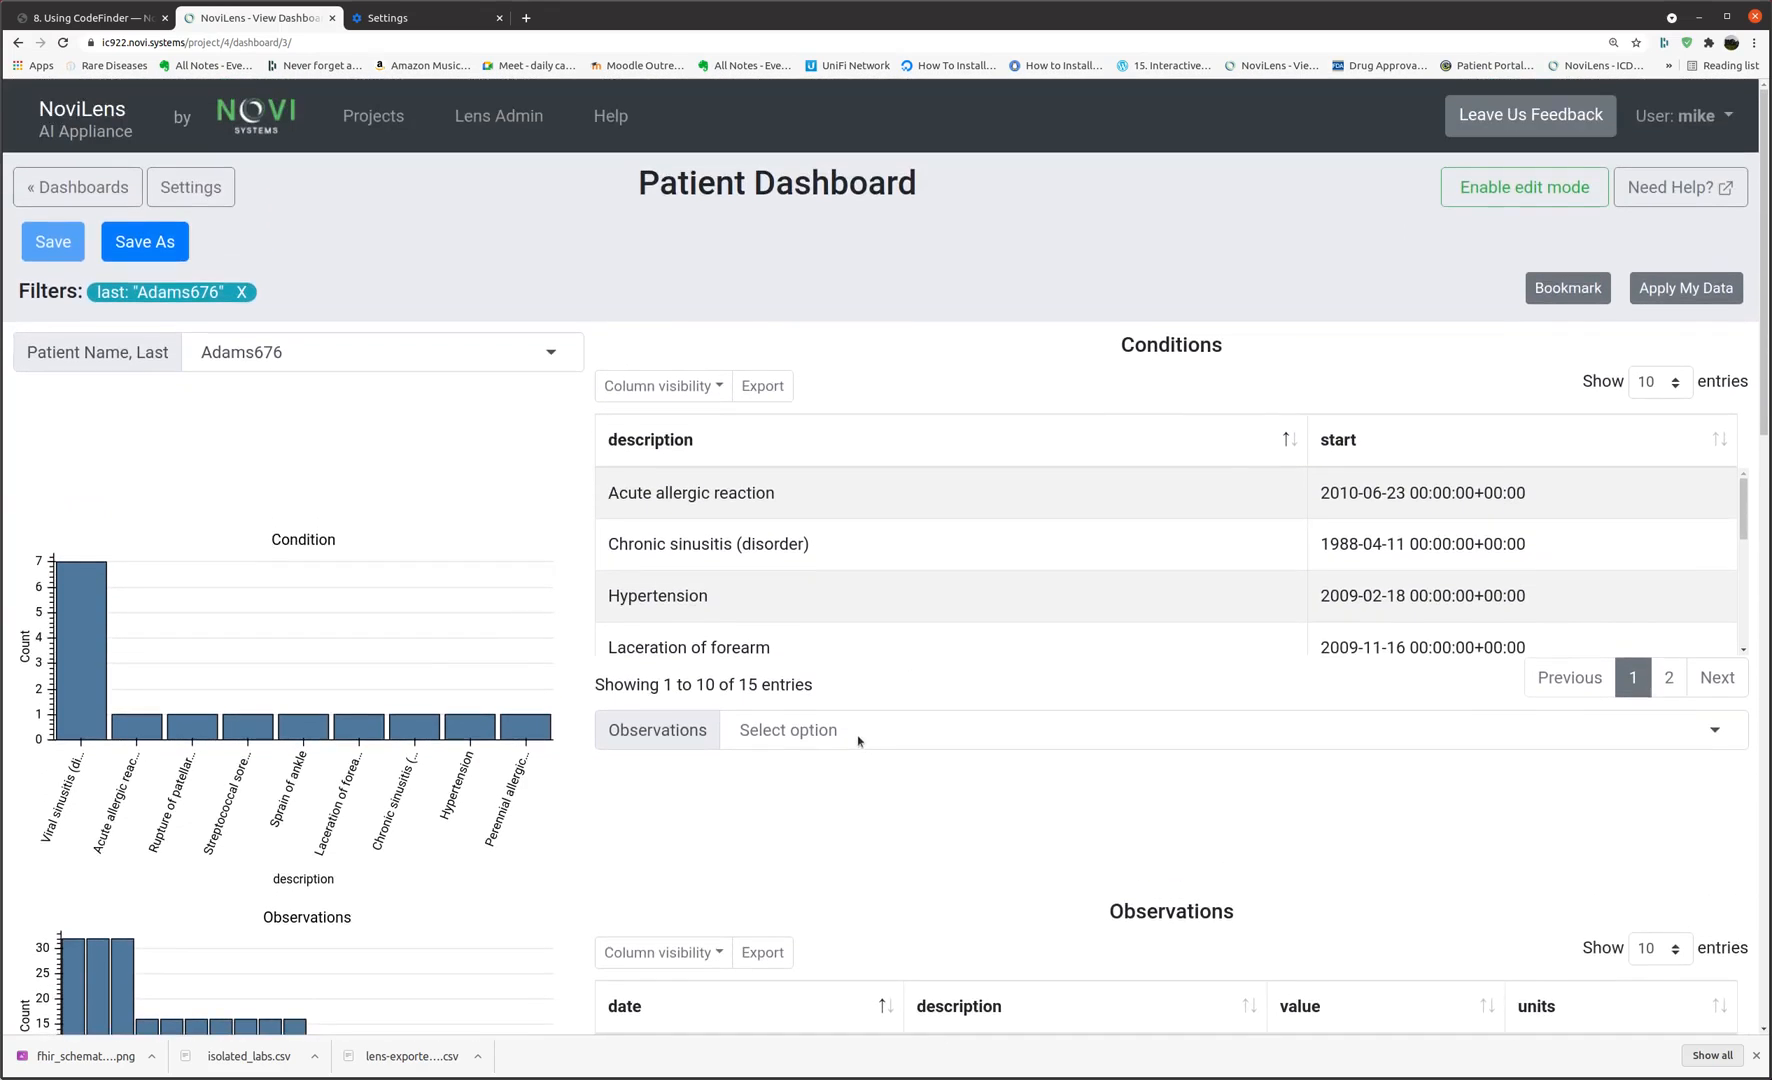
left_click(124, 193)
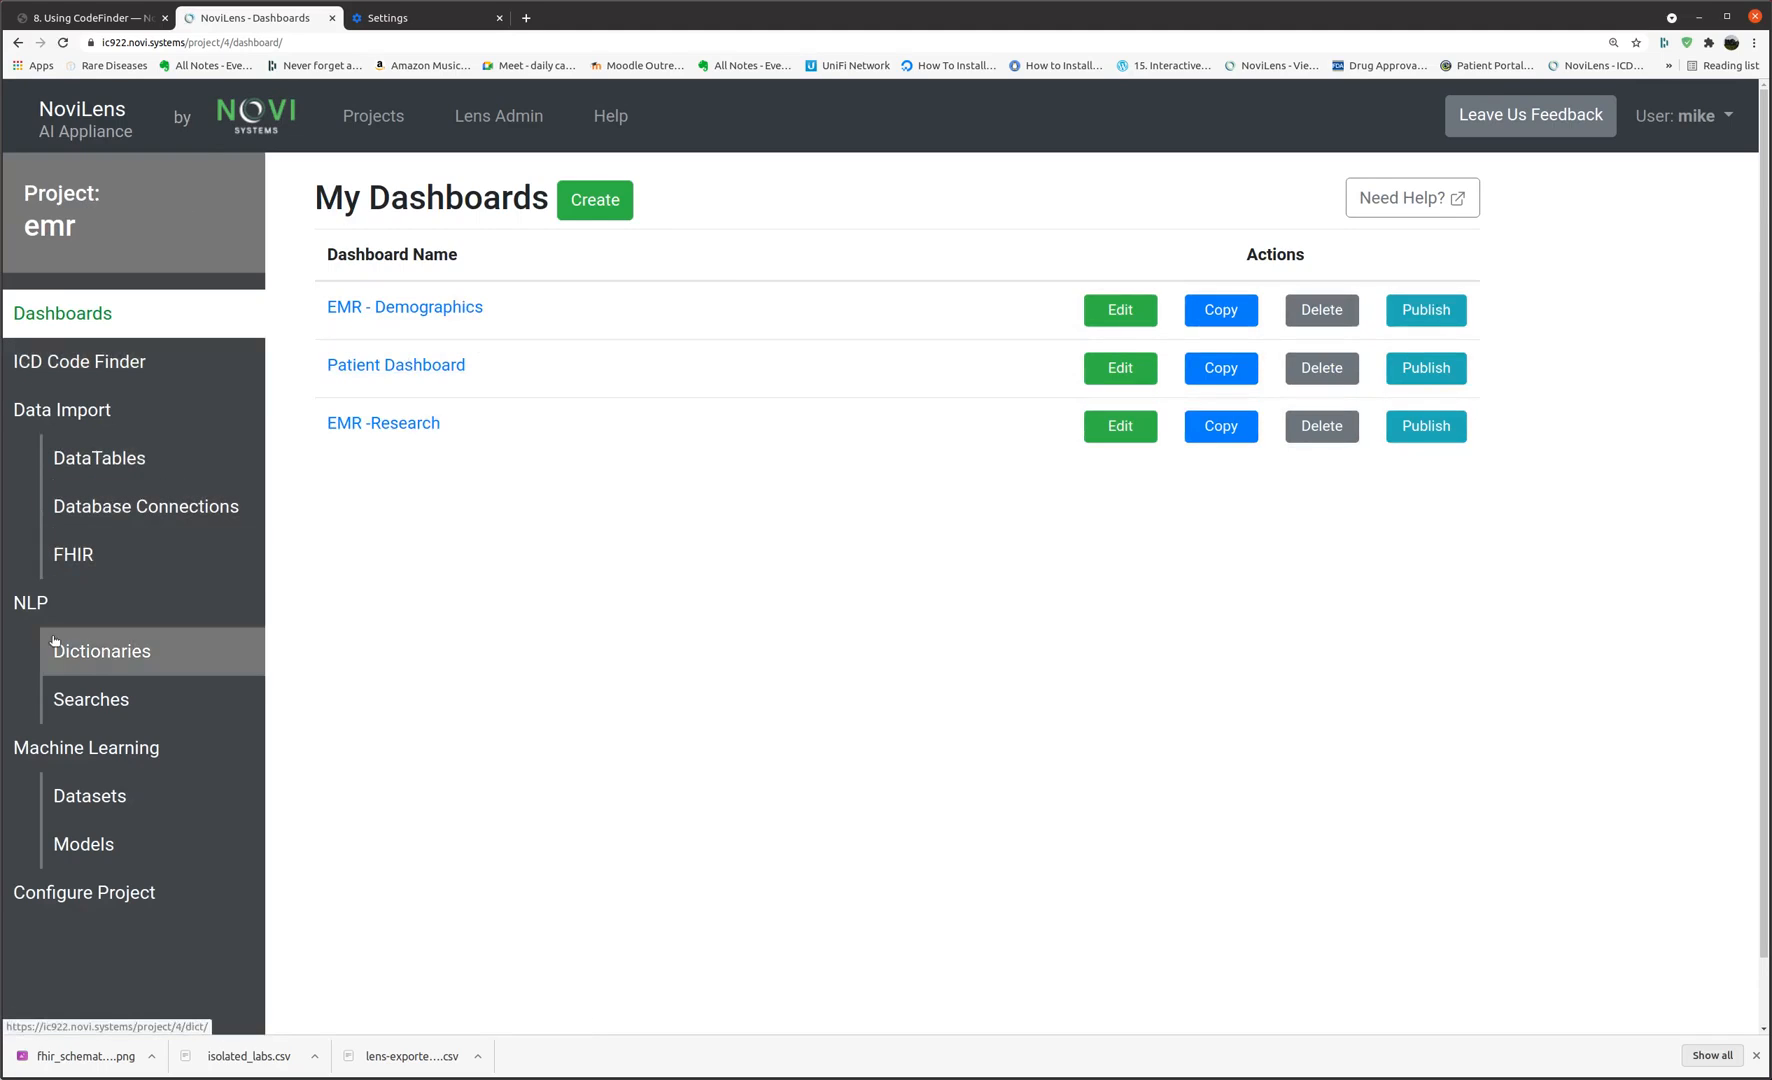
Open the Patients table from the project's data tables and bring up its many-to-many relations.
left_click(113, 463)
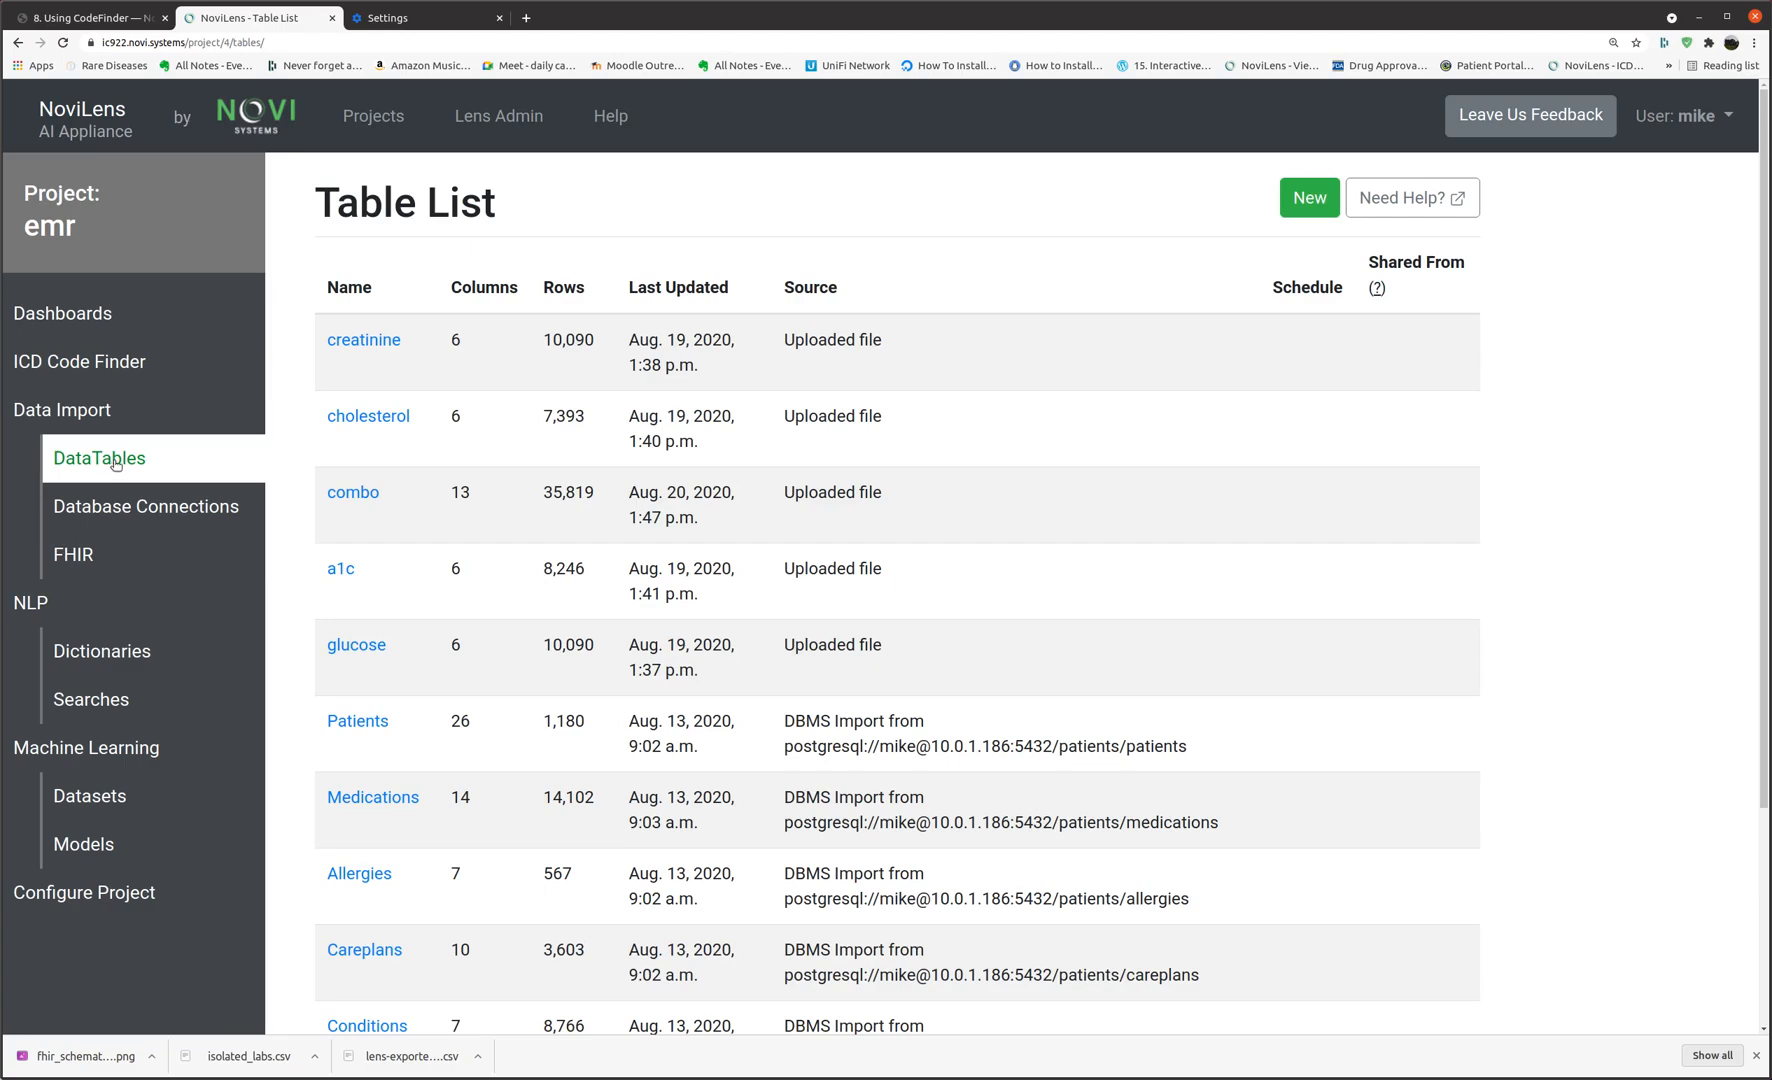
scroll(581, 768, "down", 3)
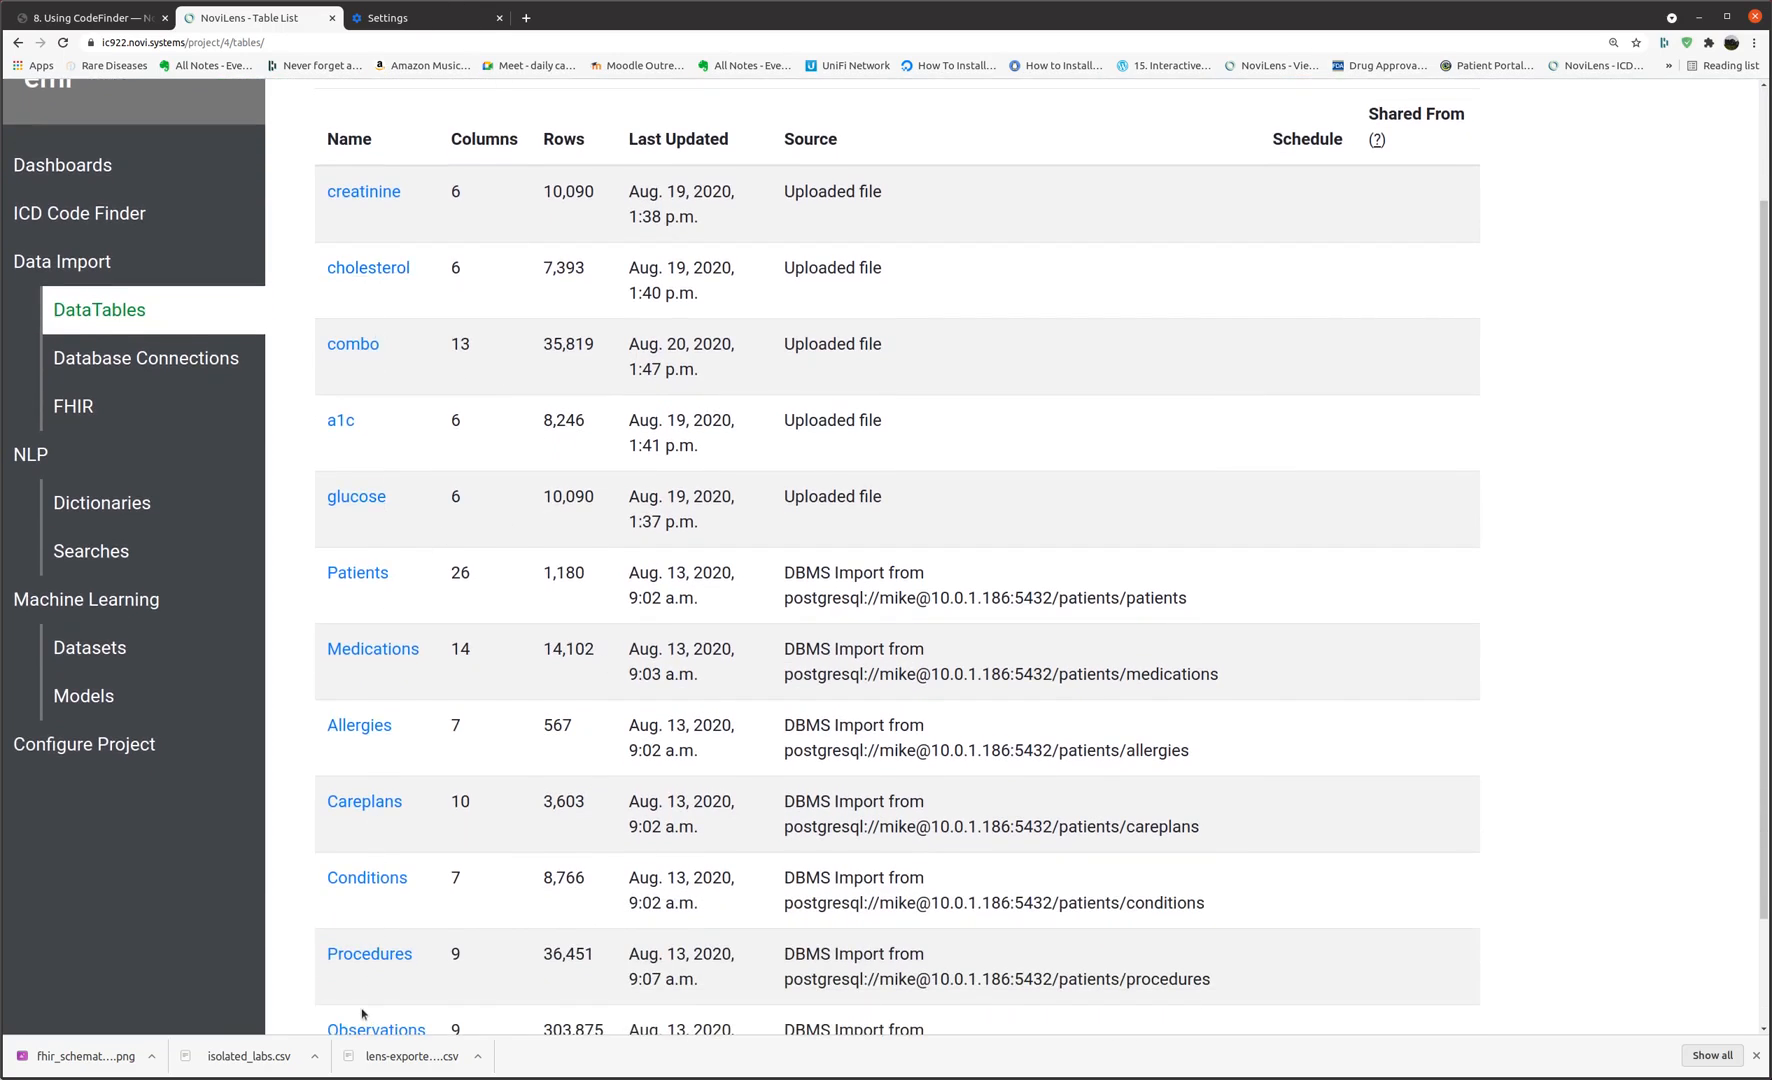
scroll(530, 930, "down", 2)
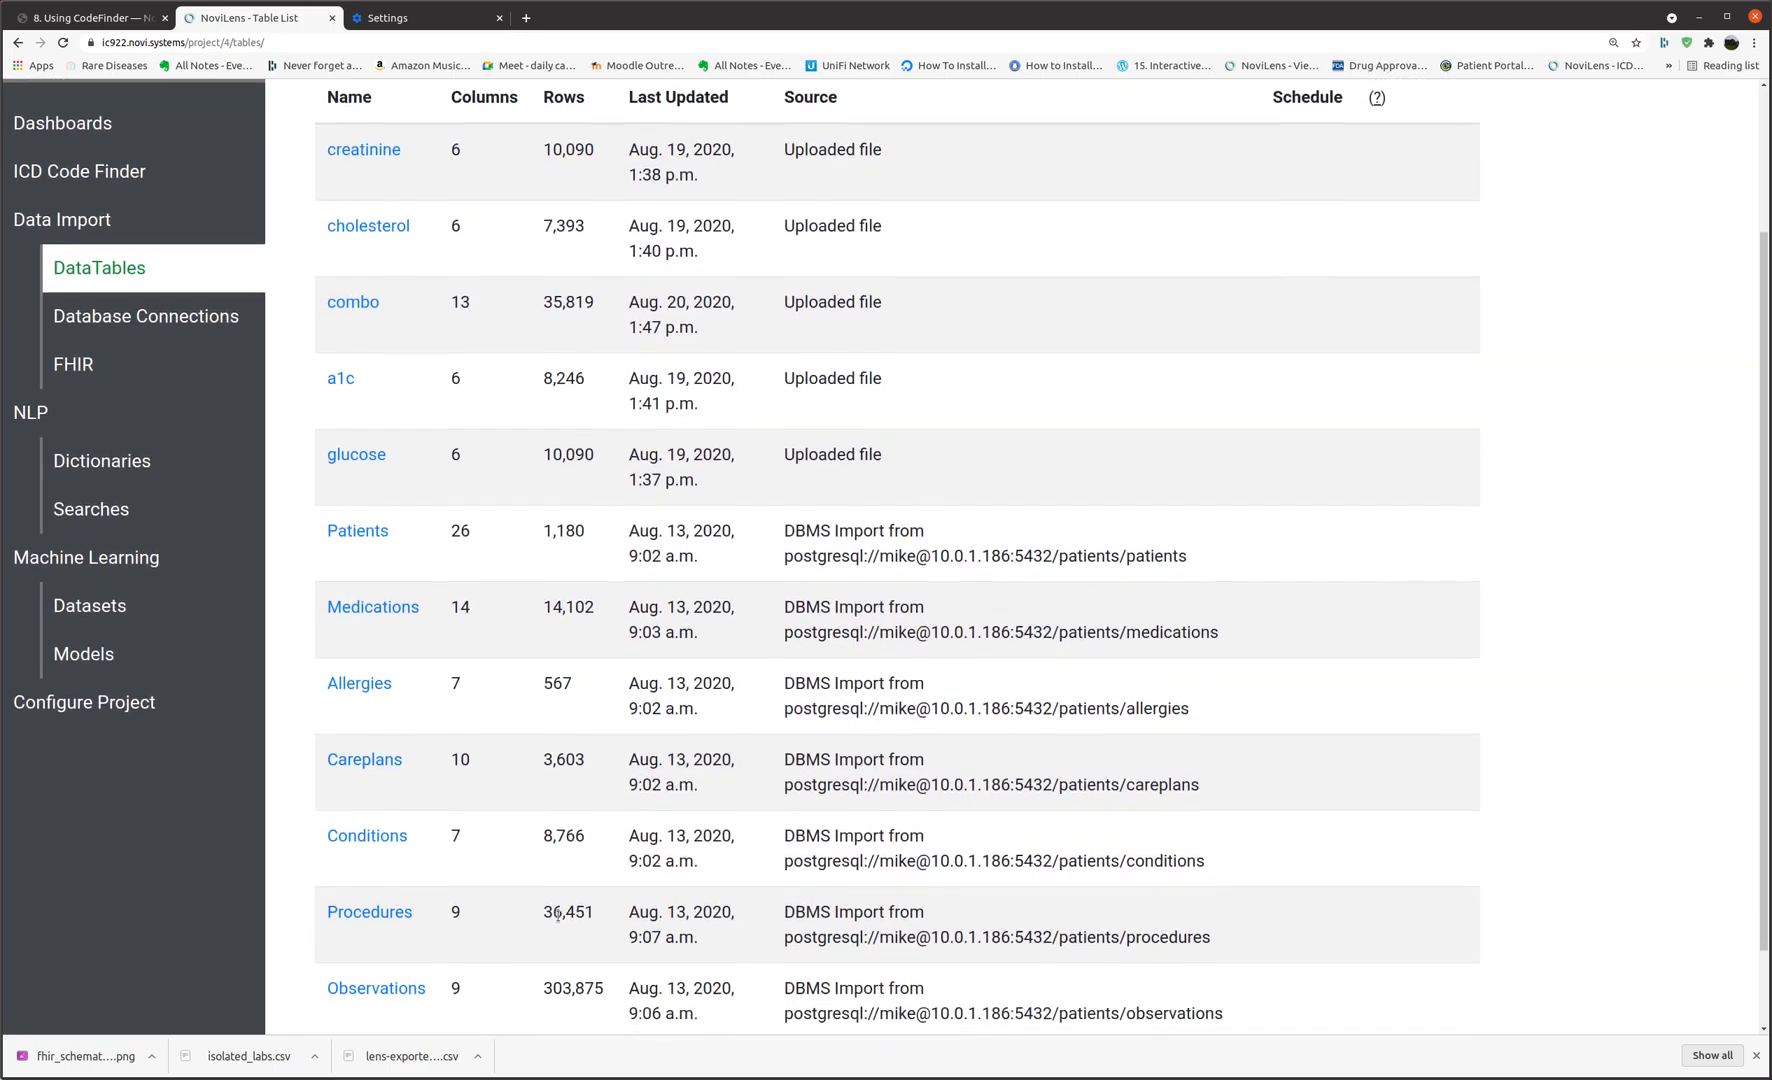
scroll(557, 918, "down", 1)
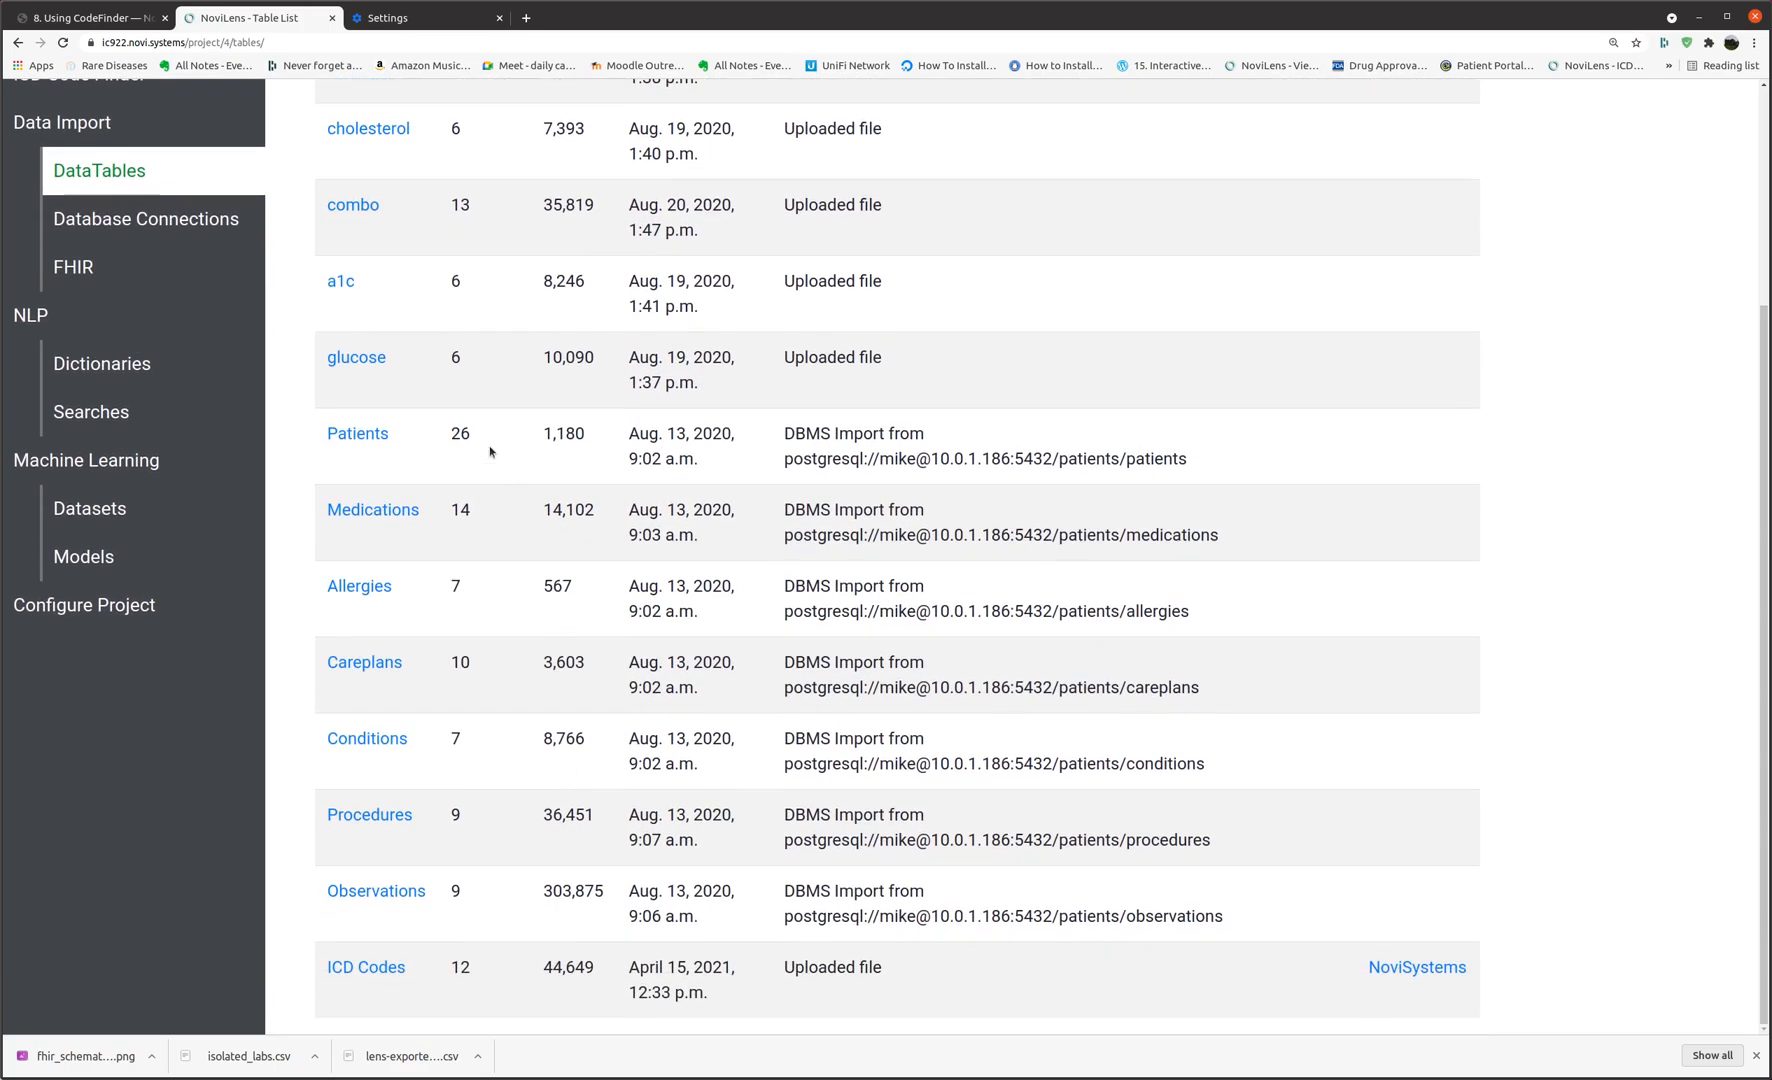
left_click(358, 435)
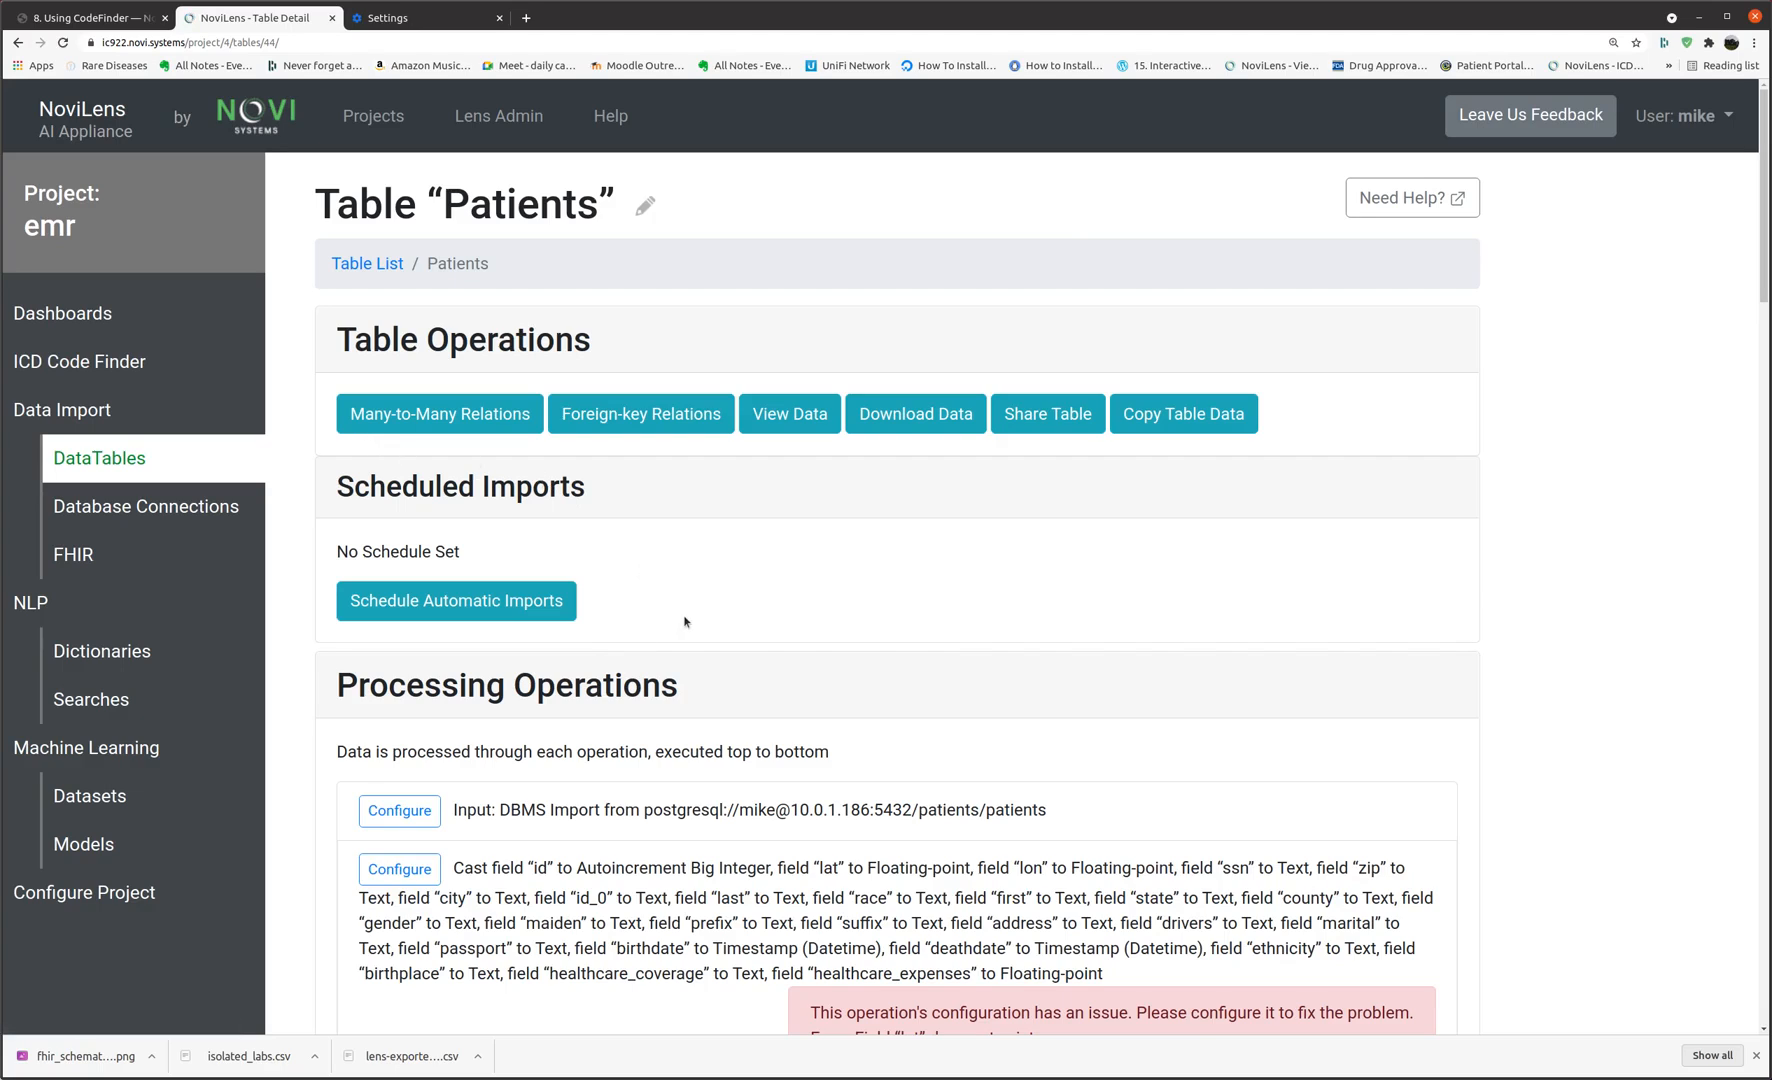
left_click(478, 425)
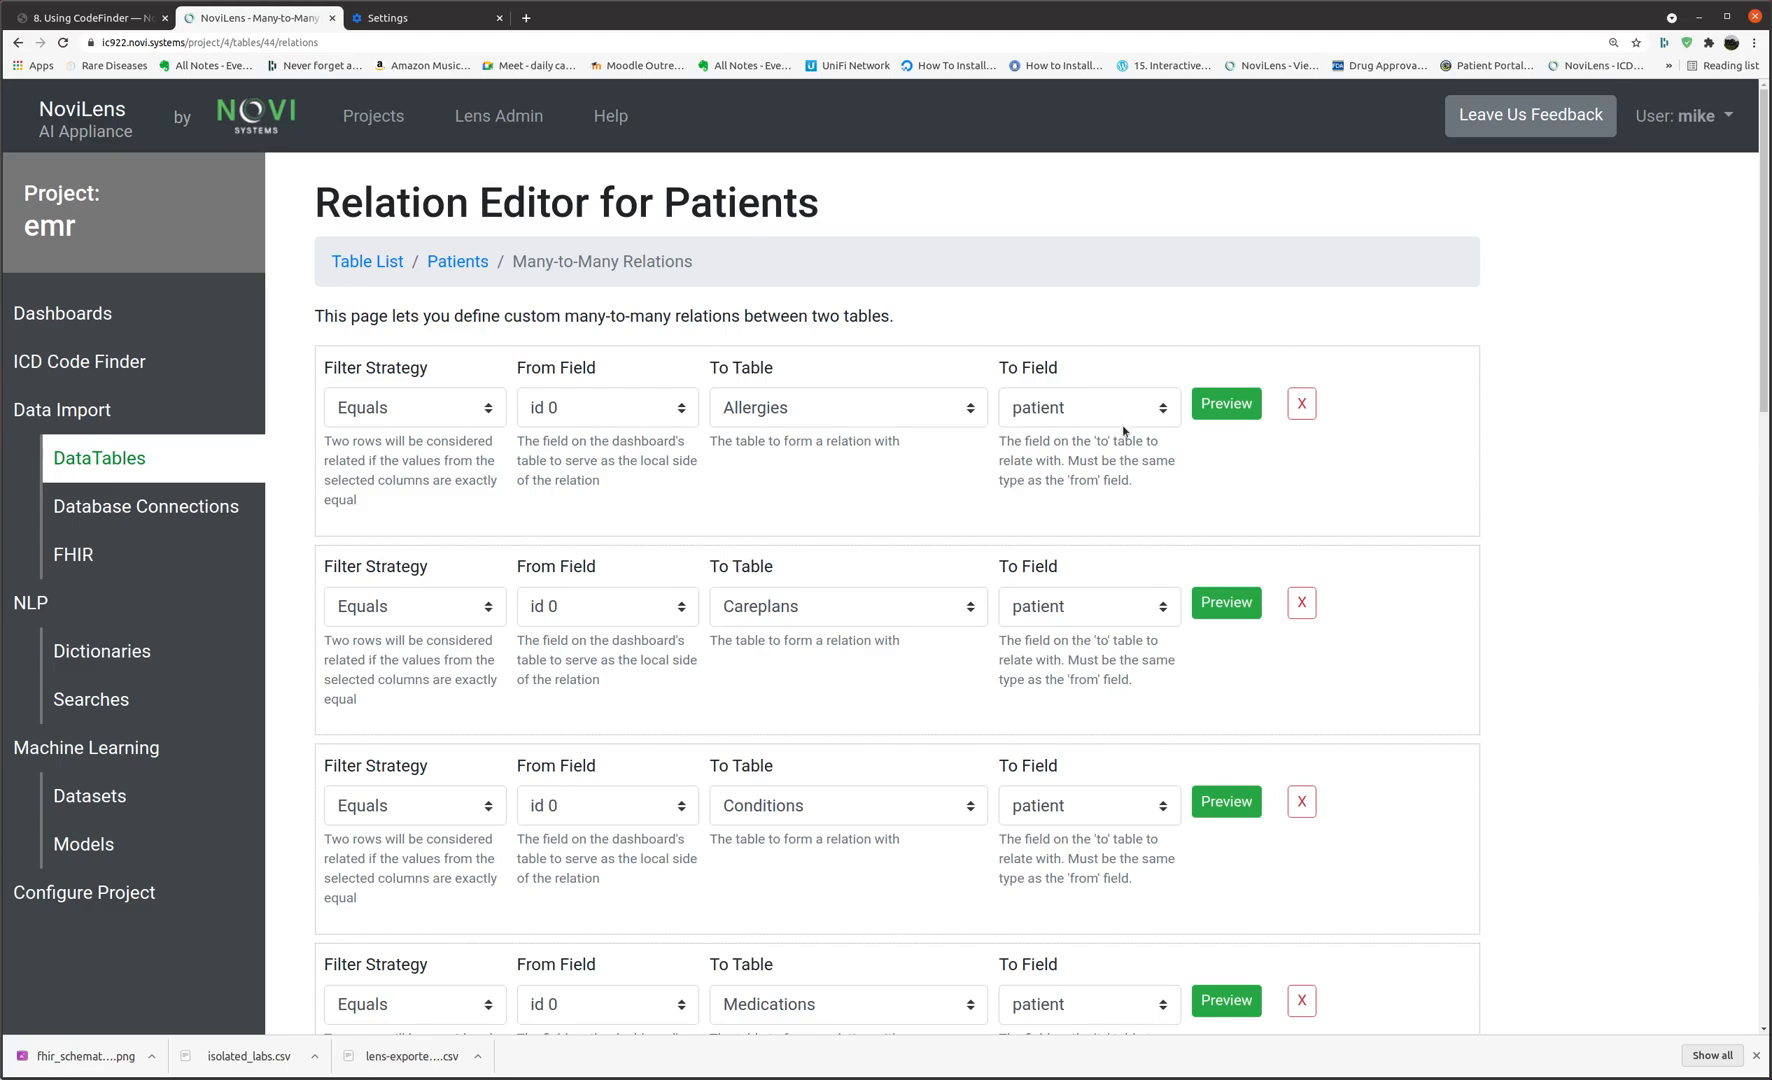
Examine the Patients relations from id 0 to the patient field of the clinical and lab tables, from Allergies through creatinine.
scroll(1362, 725, "down", 3)
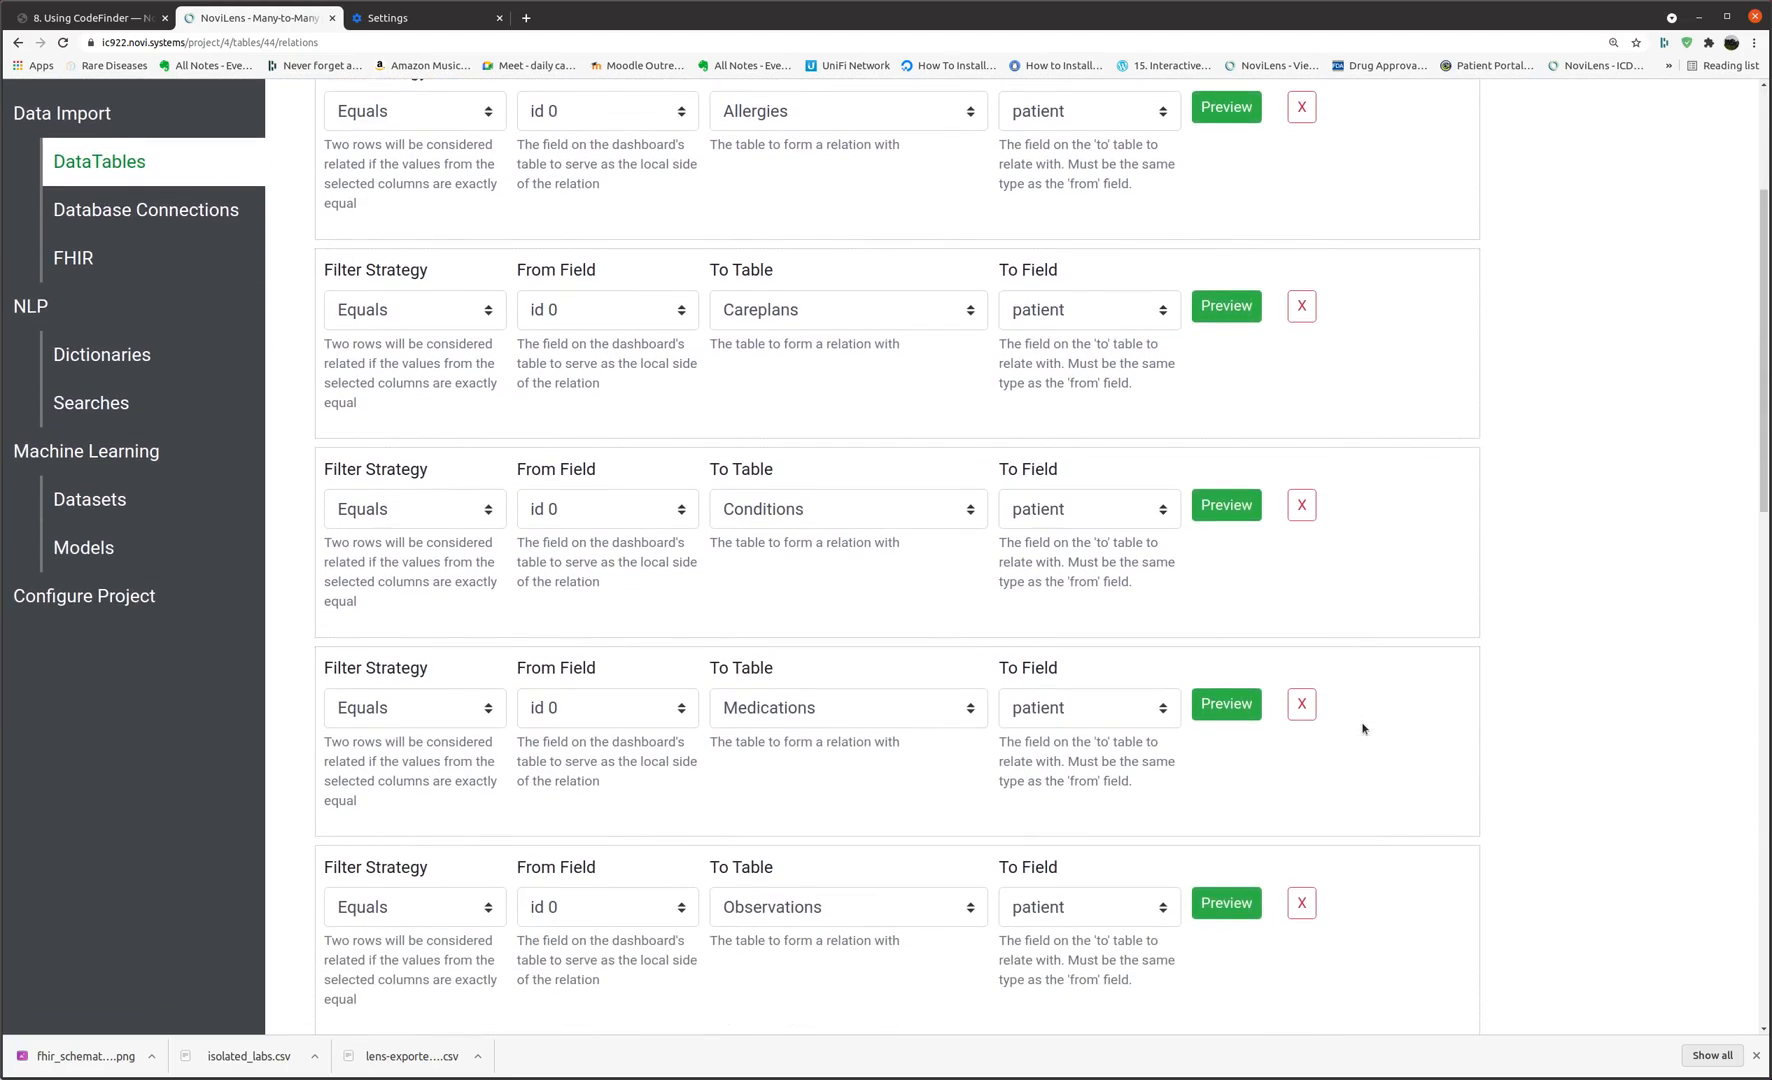
scroll(1362, 728, "up", 2)
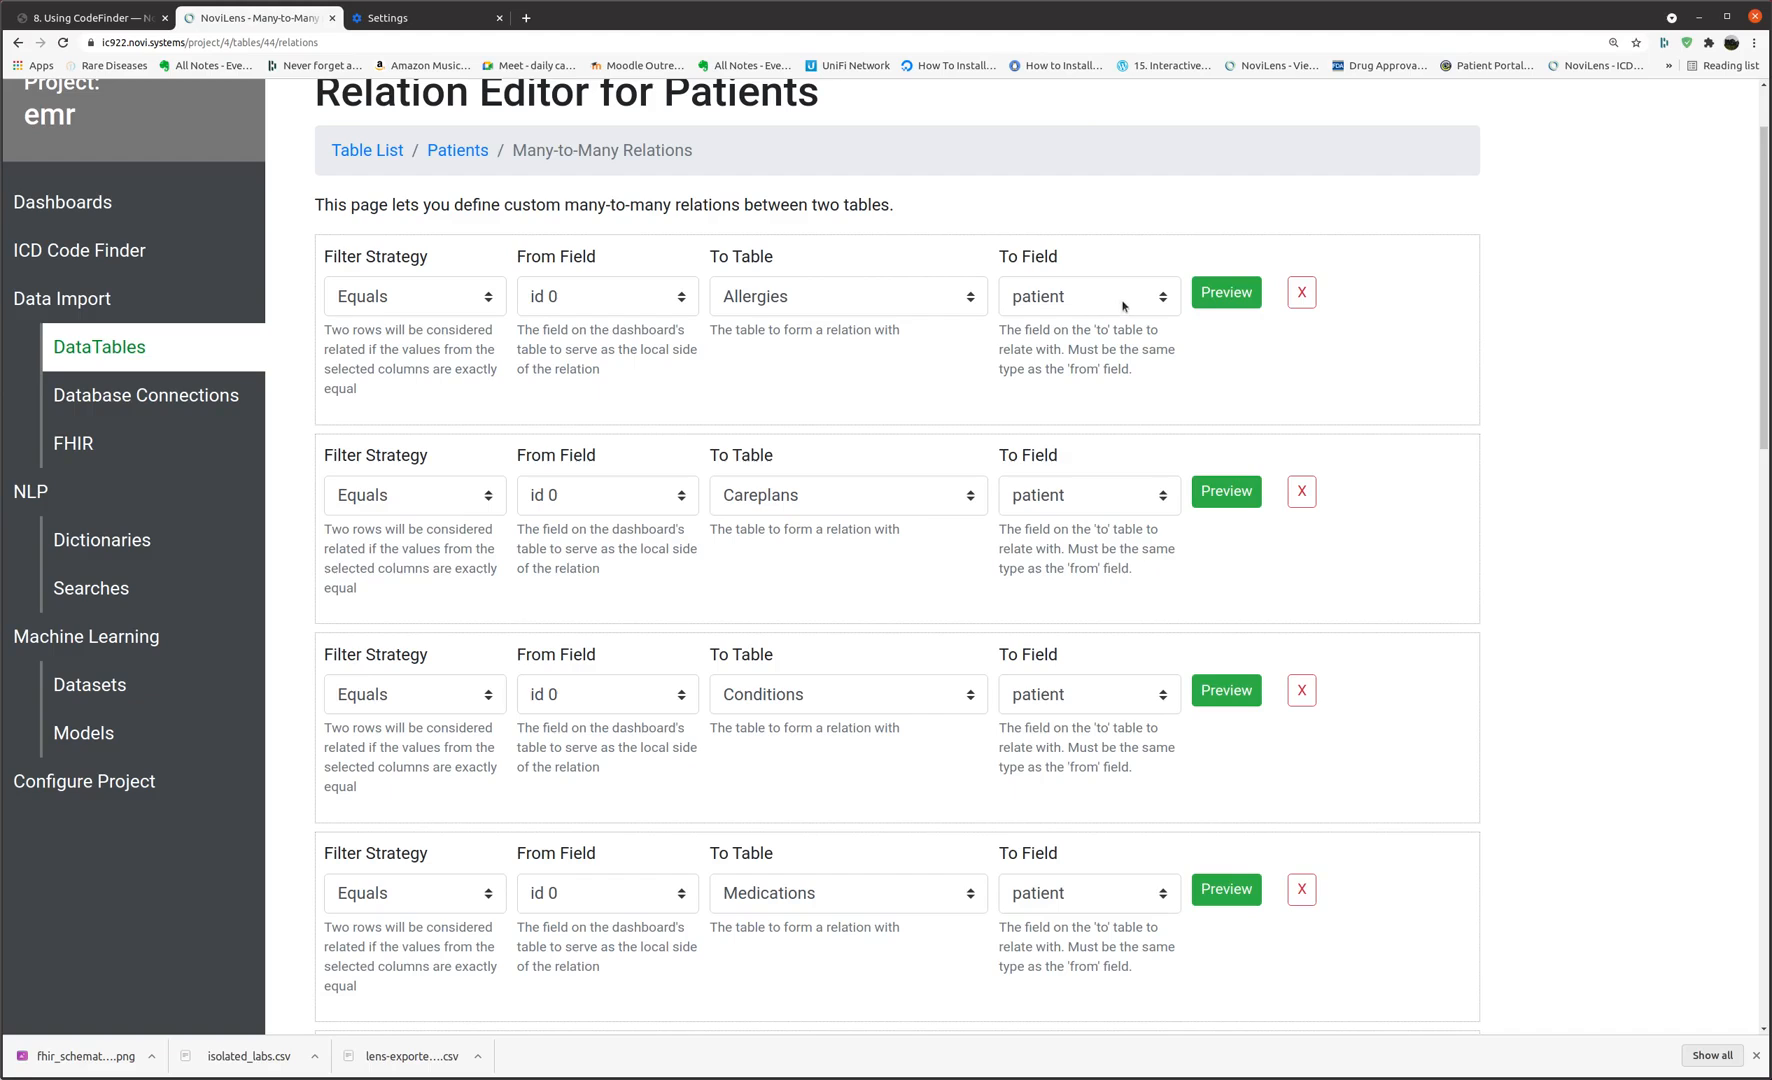
scroll(1140, 812, "down", 4)
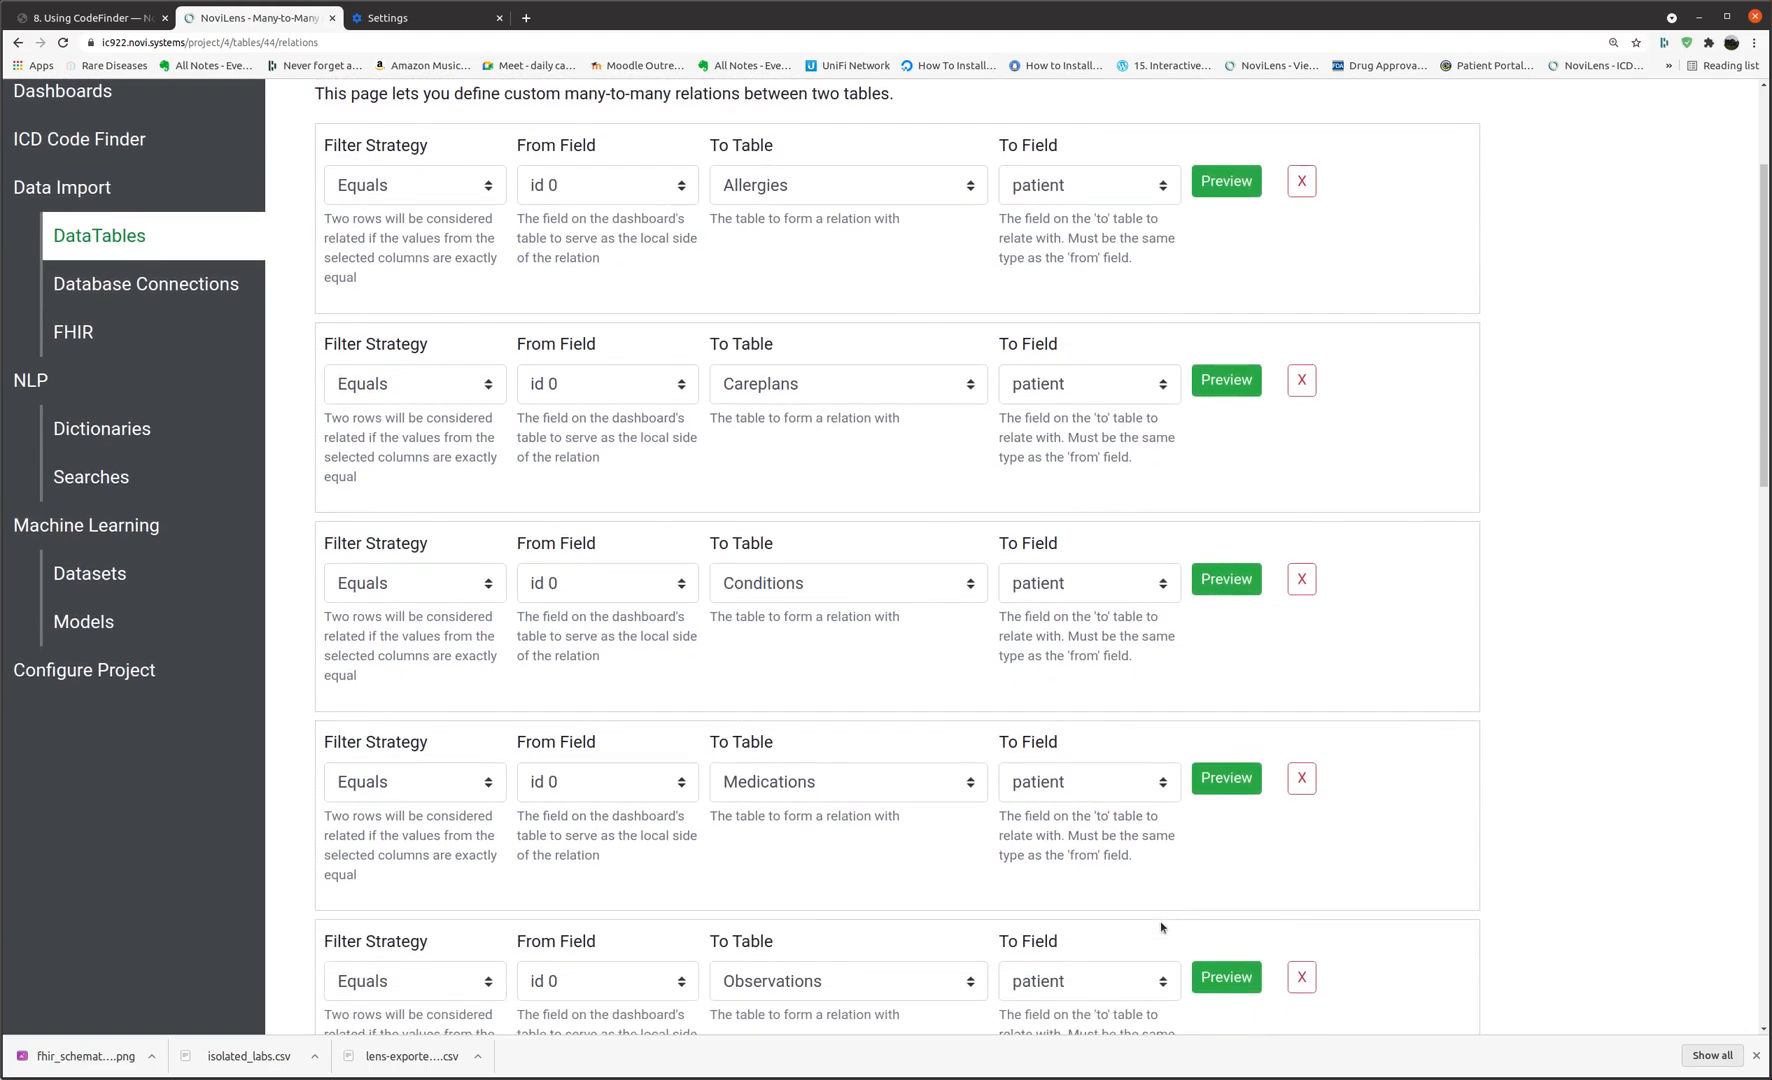
scroll(1140, 873, "down", 4)
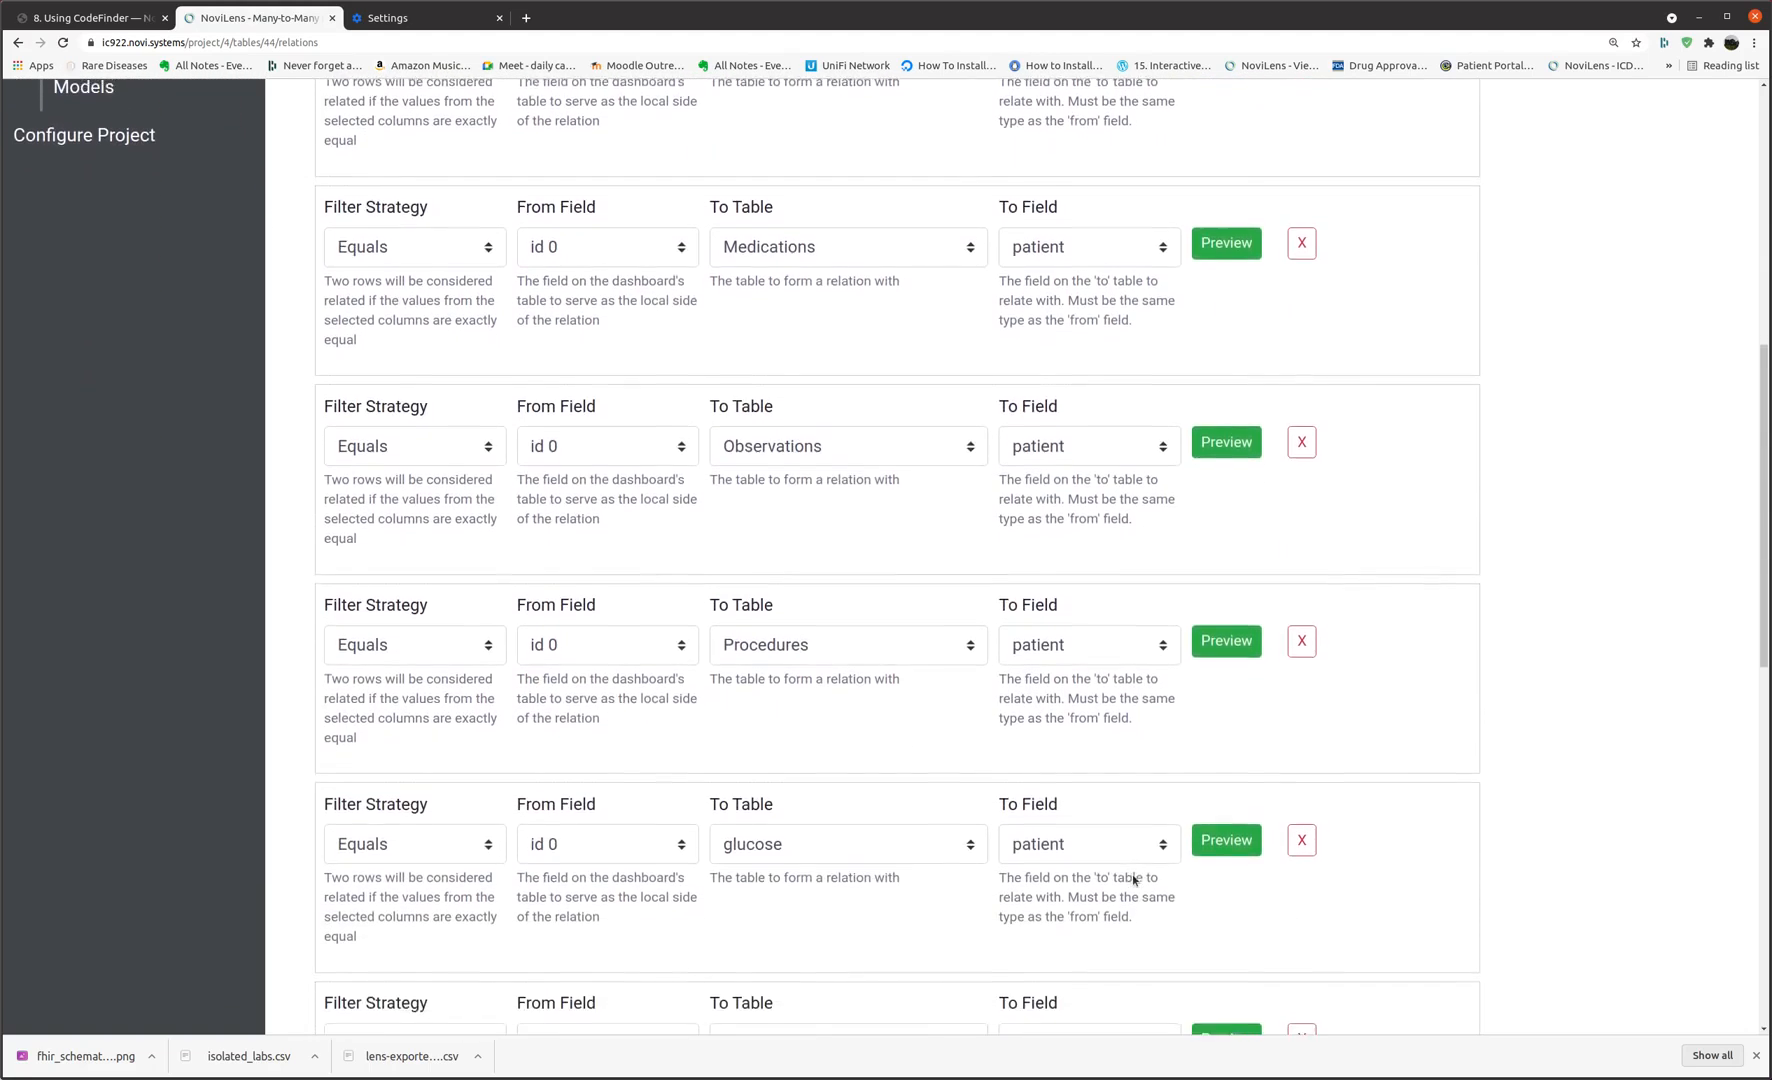
scroll(1134, 876, "down", 1)
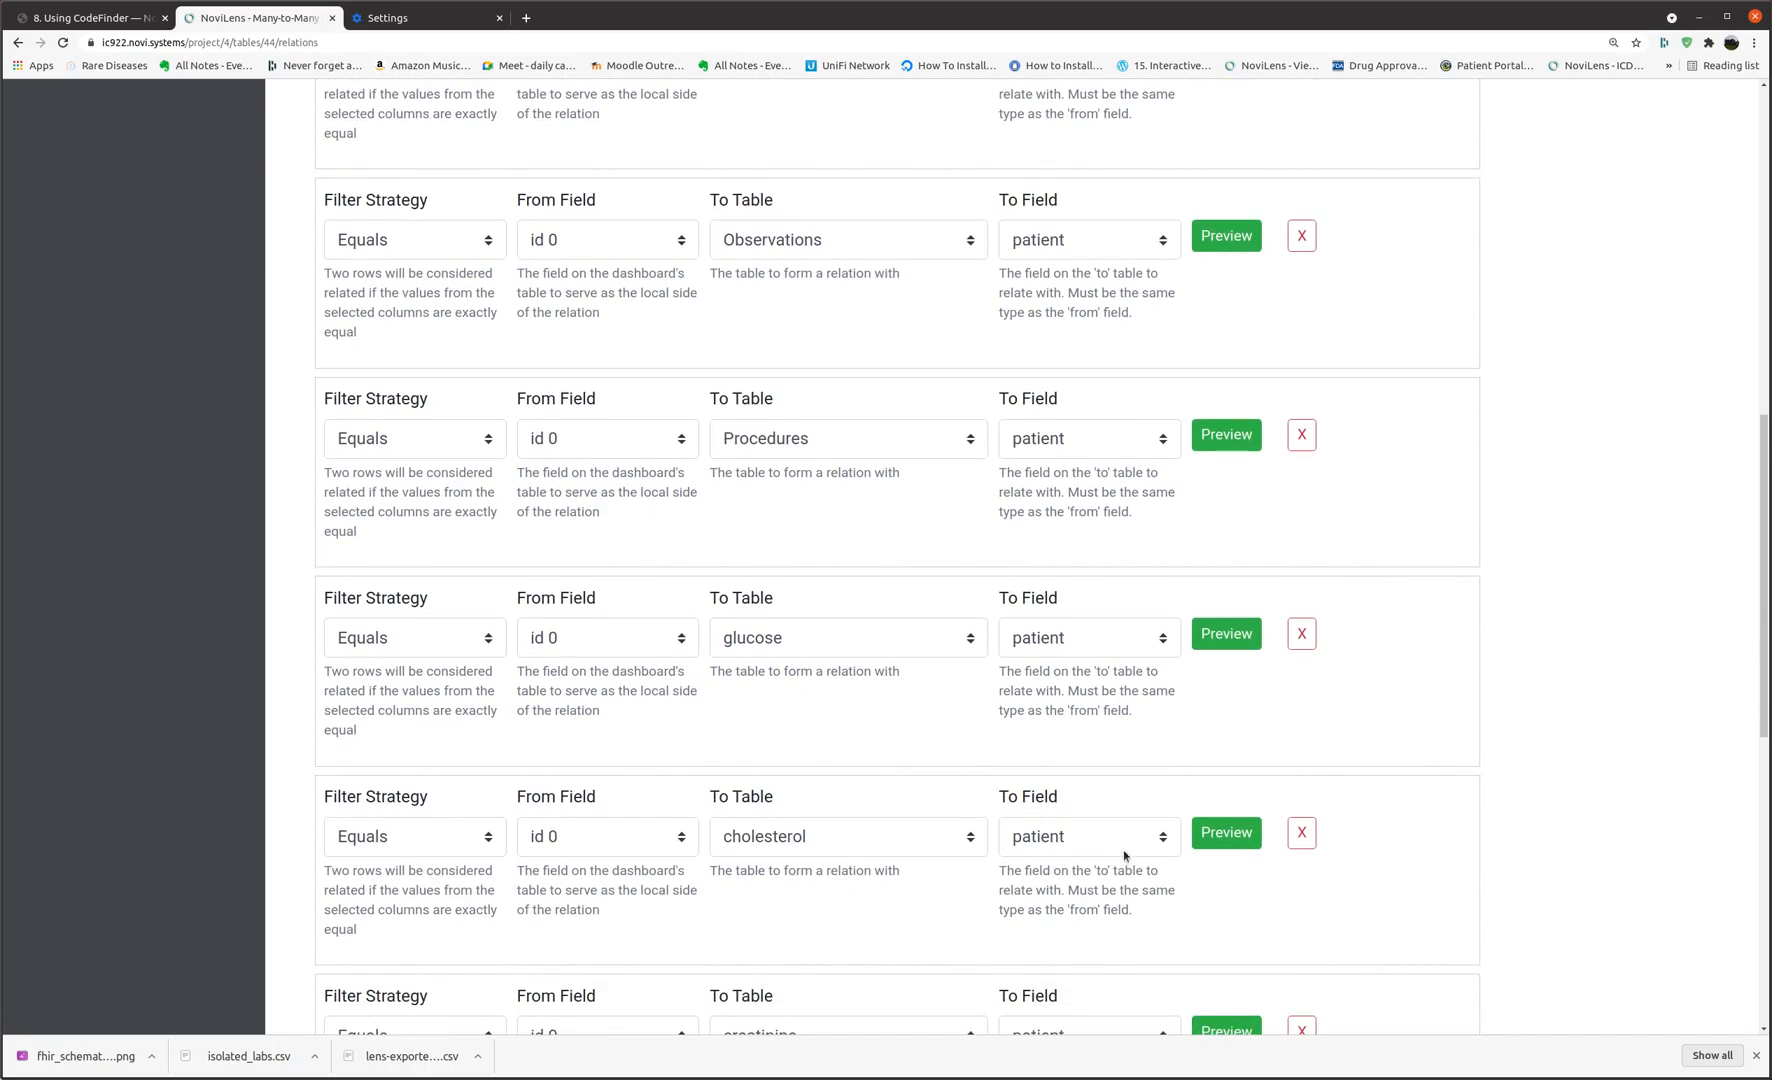
scroll(1125, 850, "down", 2)
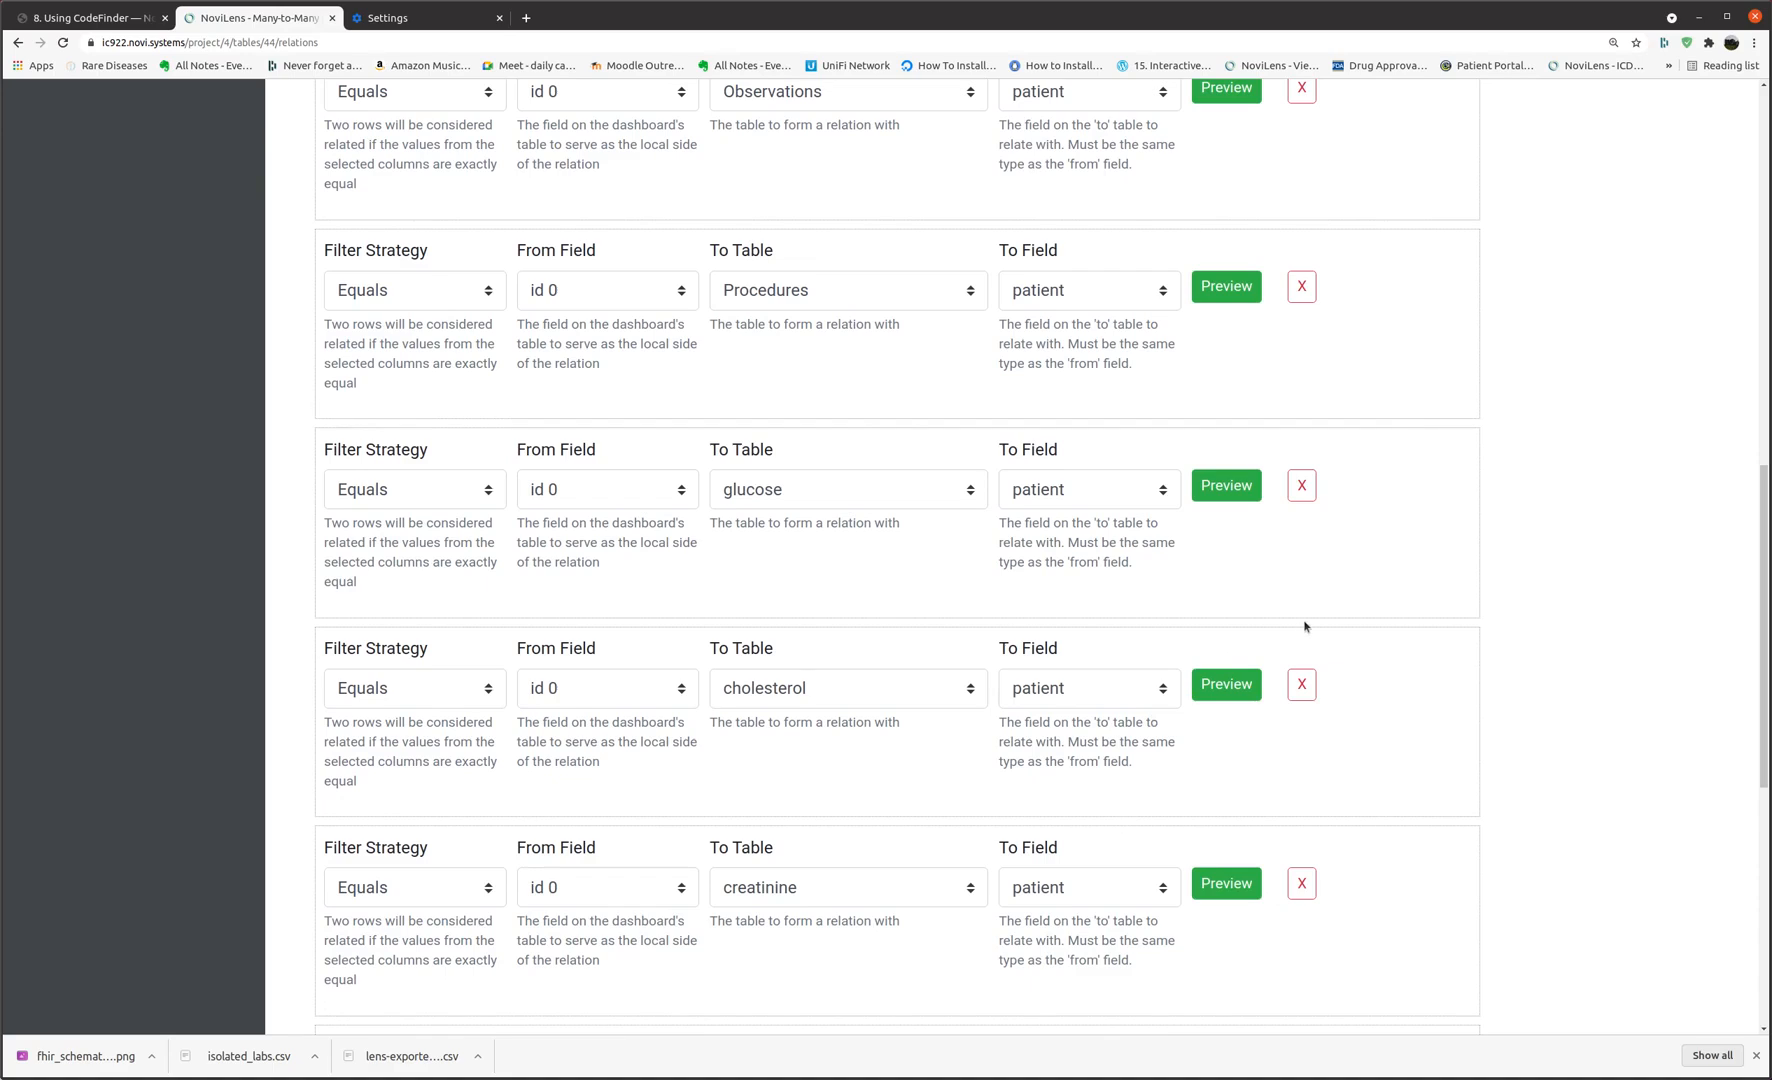
scroll(1320, 635, "up", 5)
scroll(1315, 641, "up", 7)
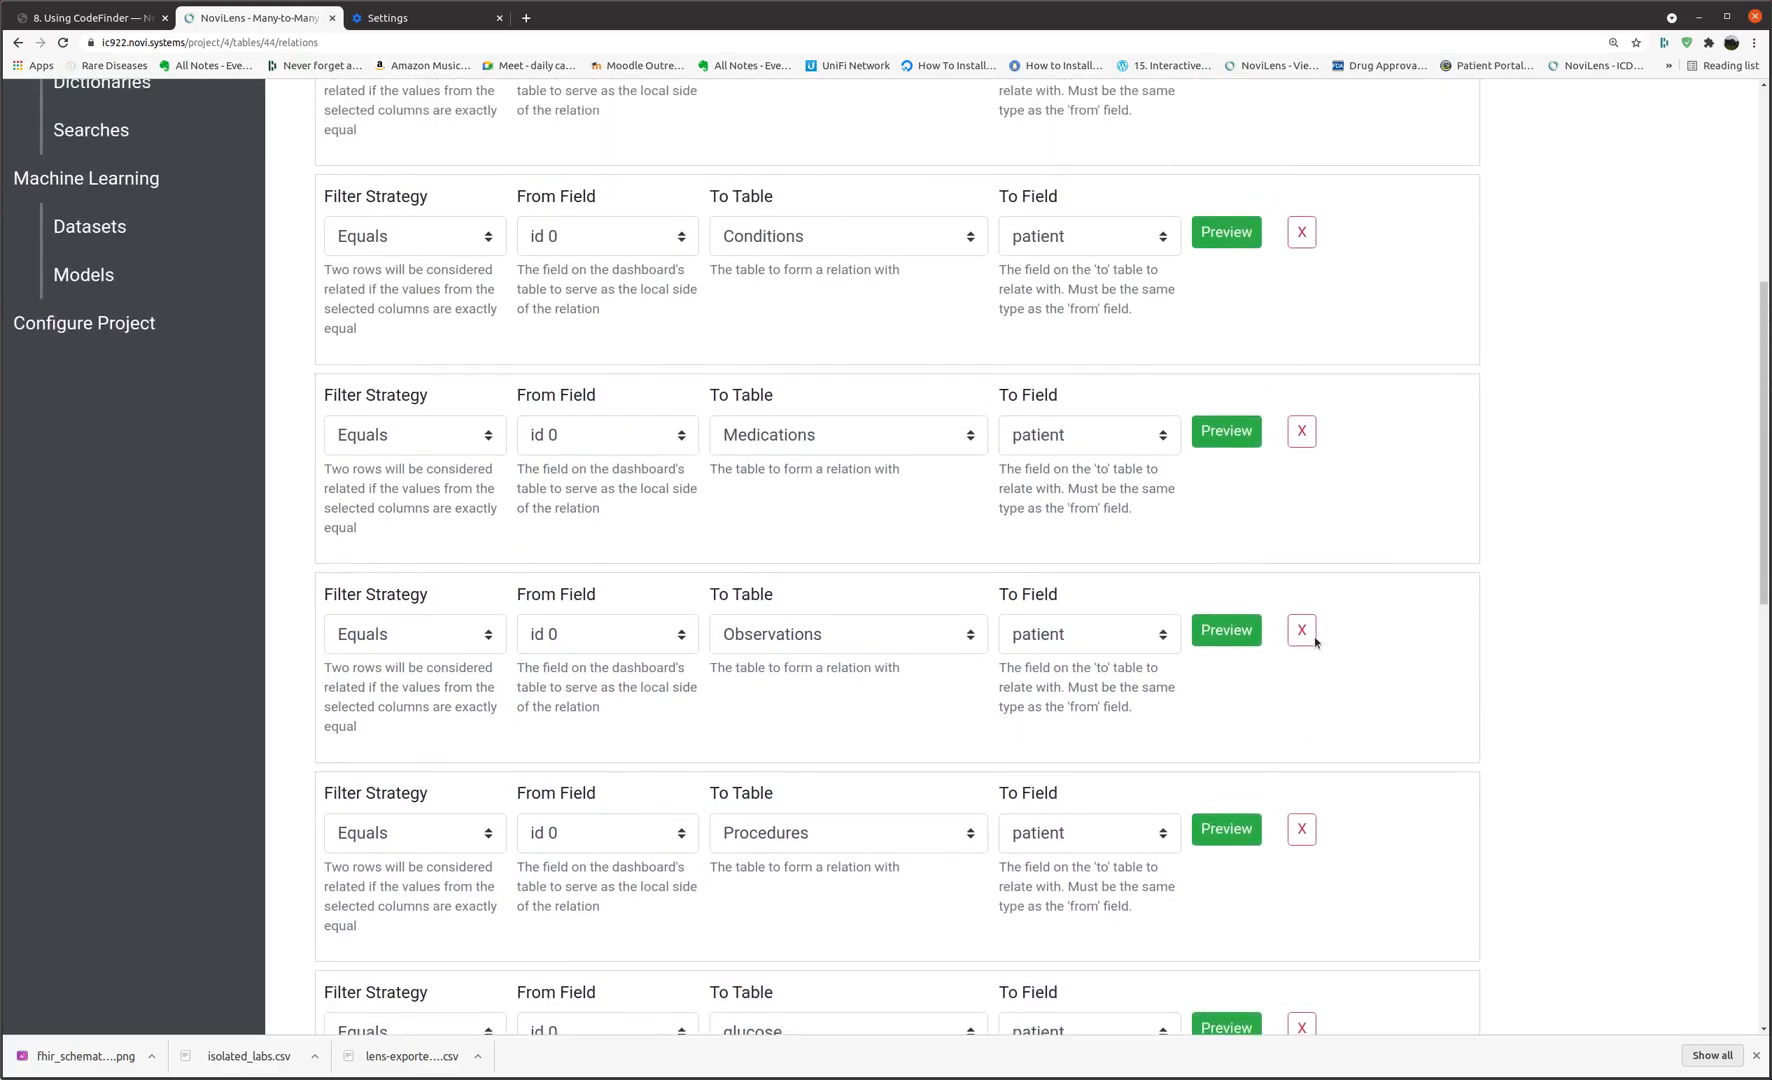
scroll(1314, 635, "up", 3)
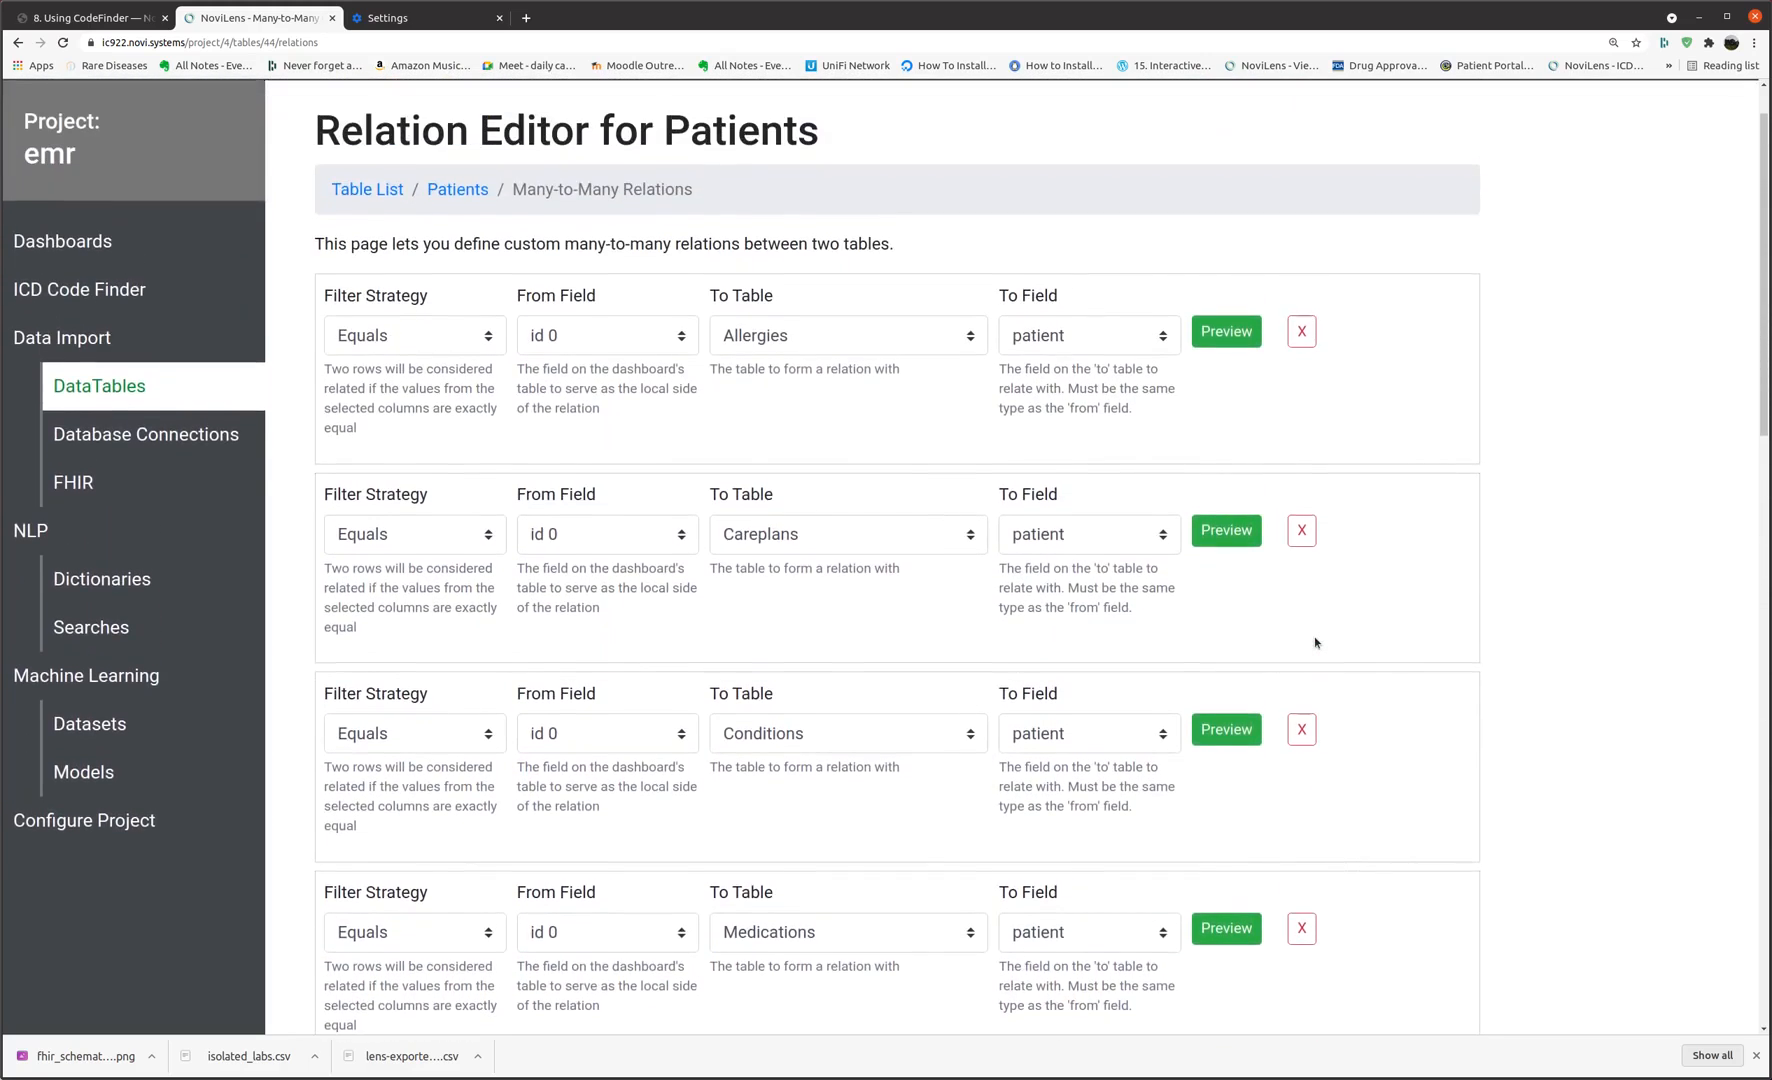